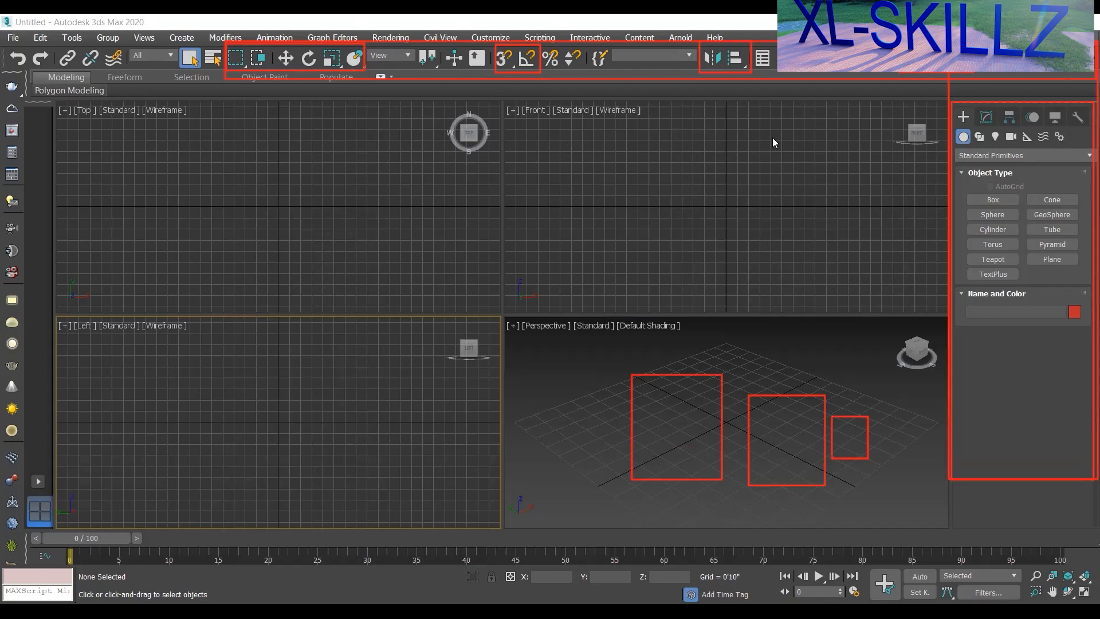
pyautogui.click(395, 272)
pyautogui.click(581, 276)
pyautogui.click(426, 386)
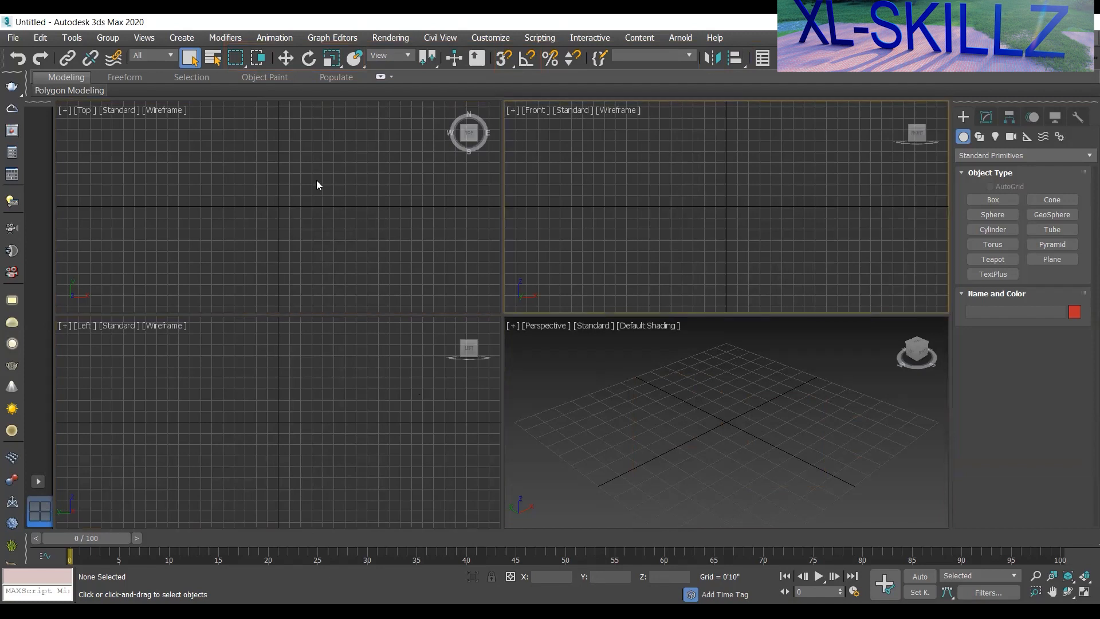
pyautogui.click(624, 399)
pyautogui.click(338, 395)
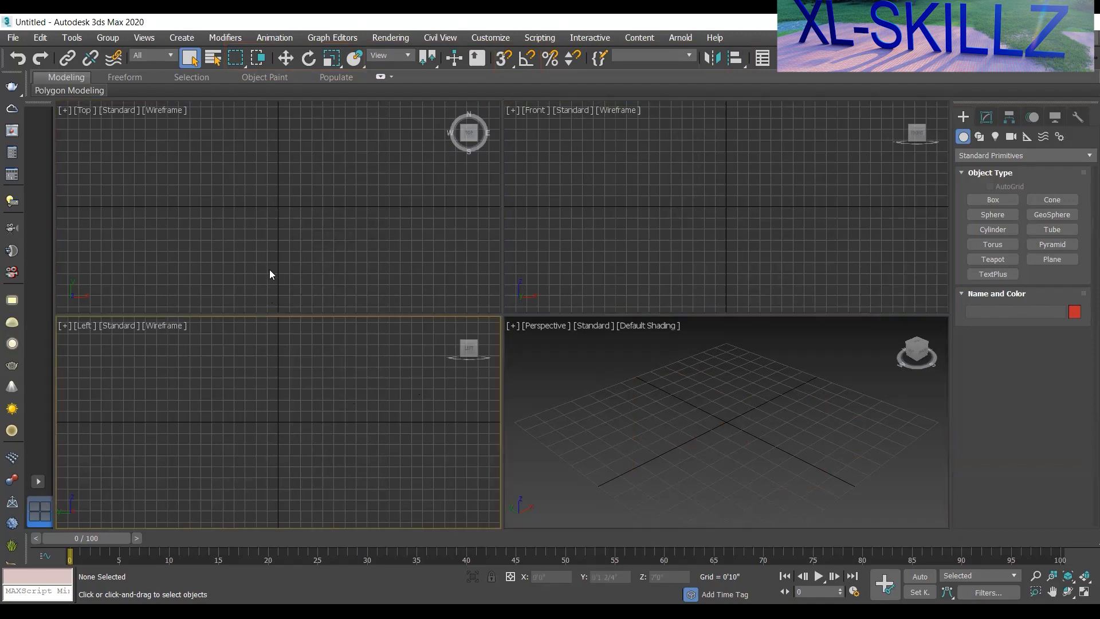
pyautogui.click(345, 231)
pyautogui.click(527, 303)
pyautogui.click(691, 373)
pyautogui.click(245, 338)
pyautogui.click(456, 233)
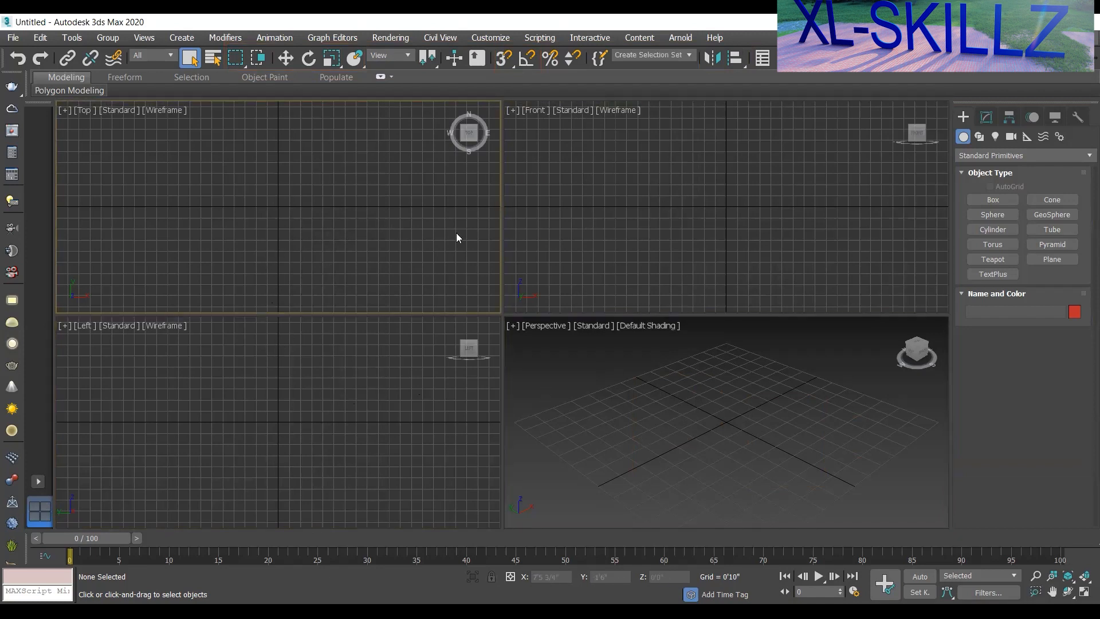
pyautogui.click(550, 295)
pyautogui.click(289, 360)
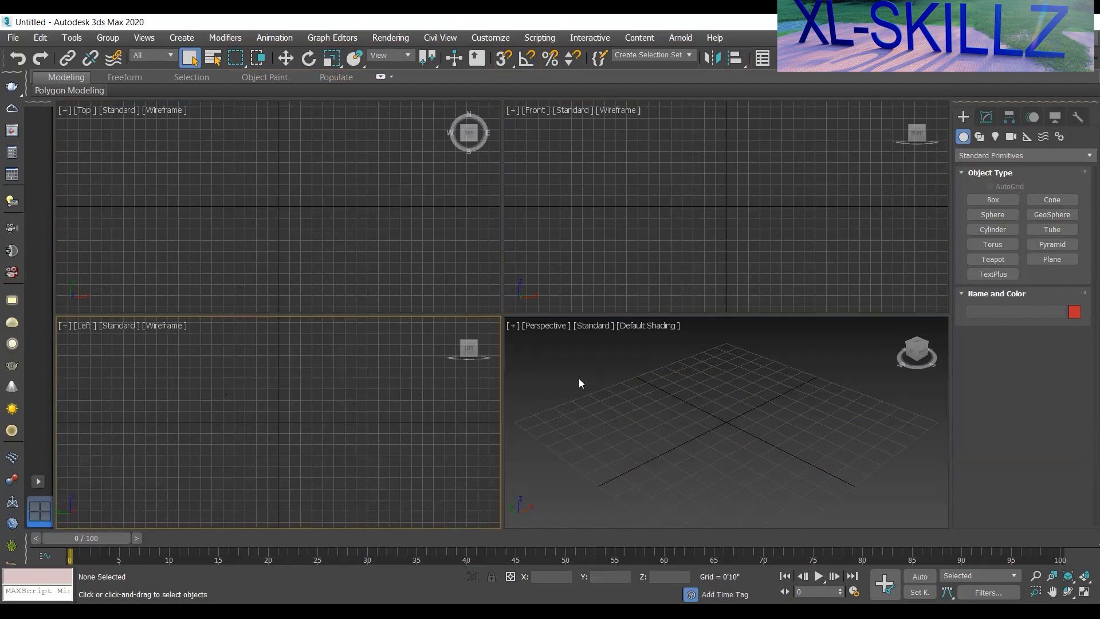
pyautogui.click(80, 326)
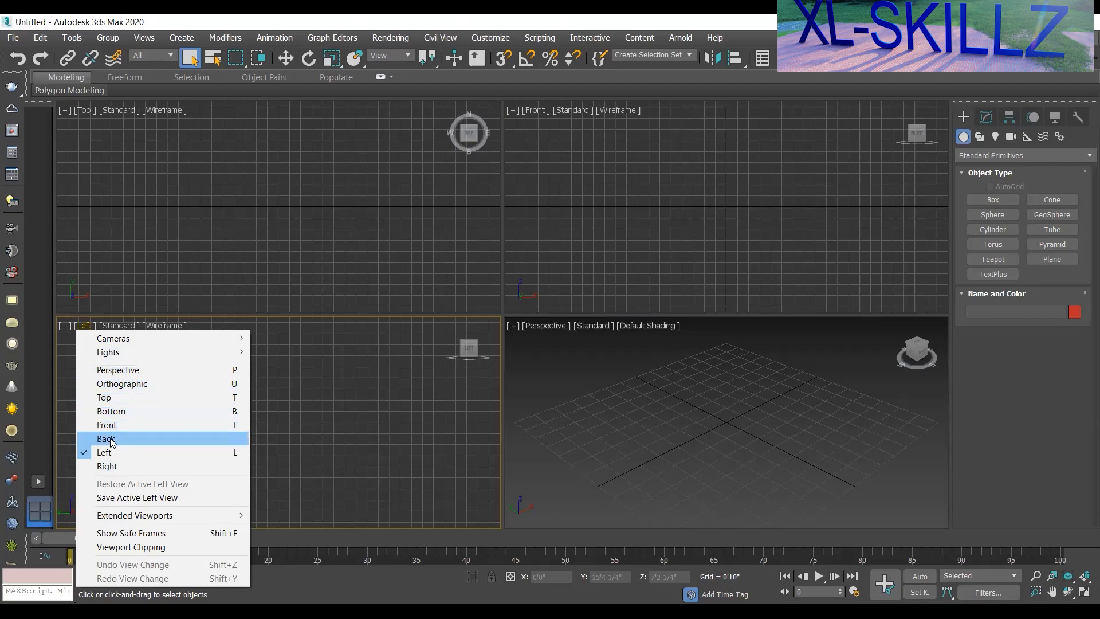
pyautogui.click(297, 485)
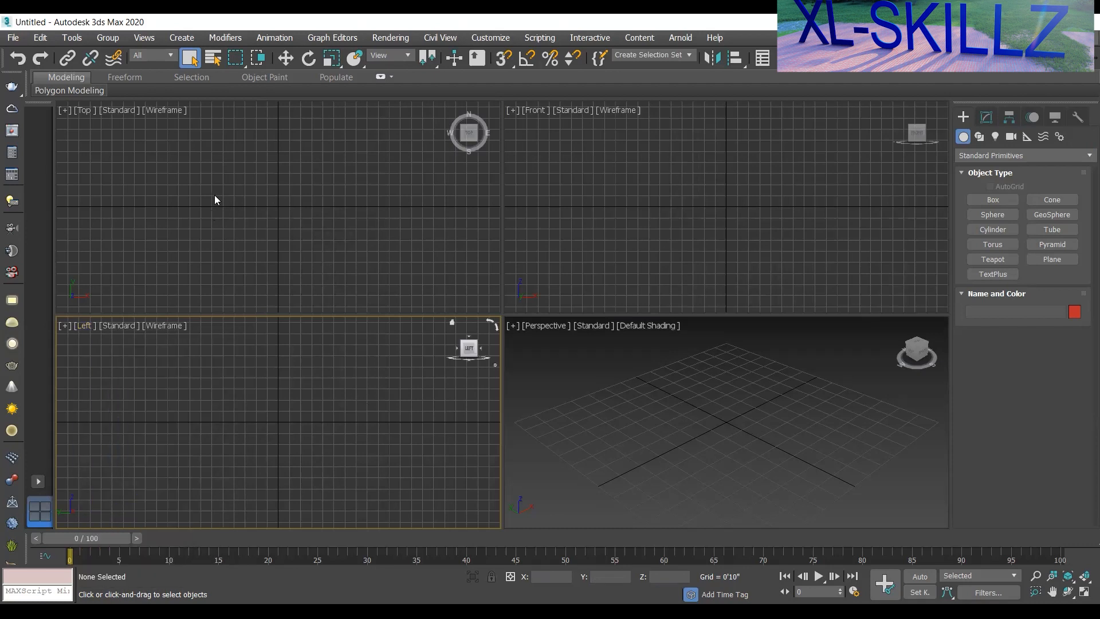
pyautogui.click(85, 112)
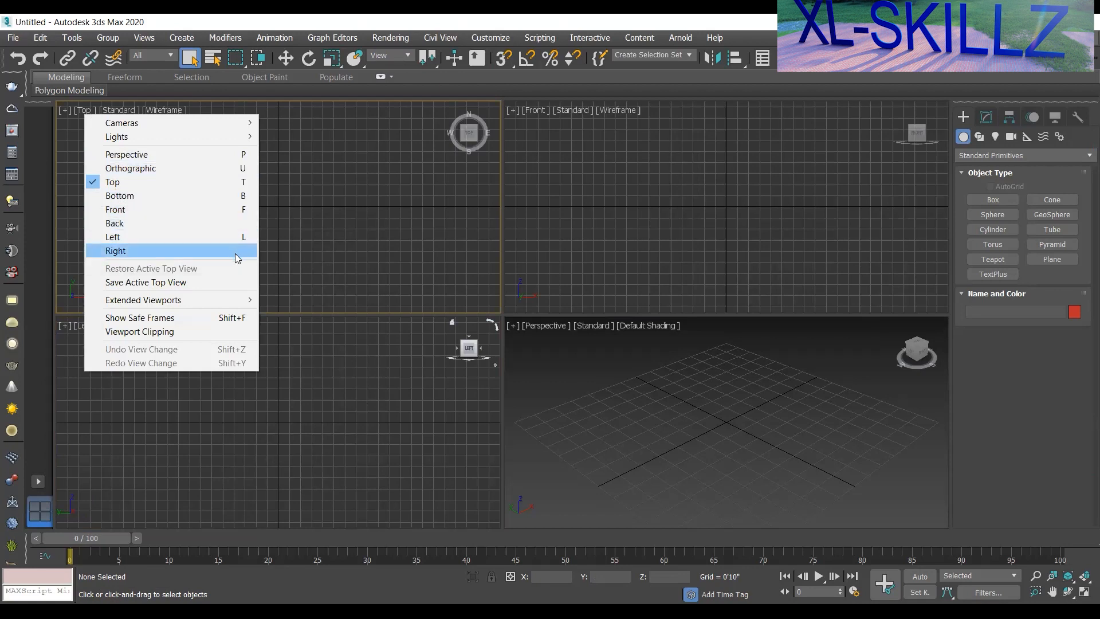
pyautogui.click(369, 244)
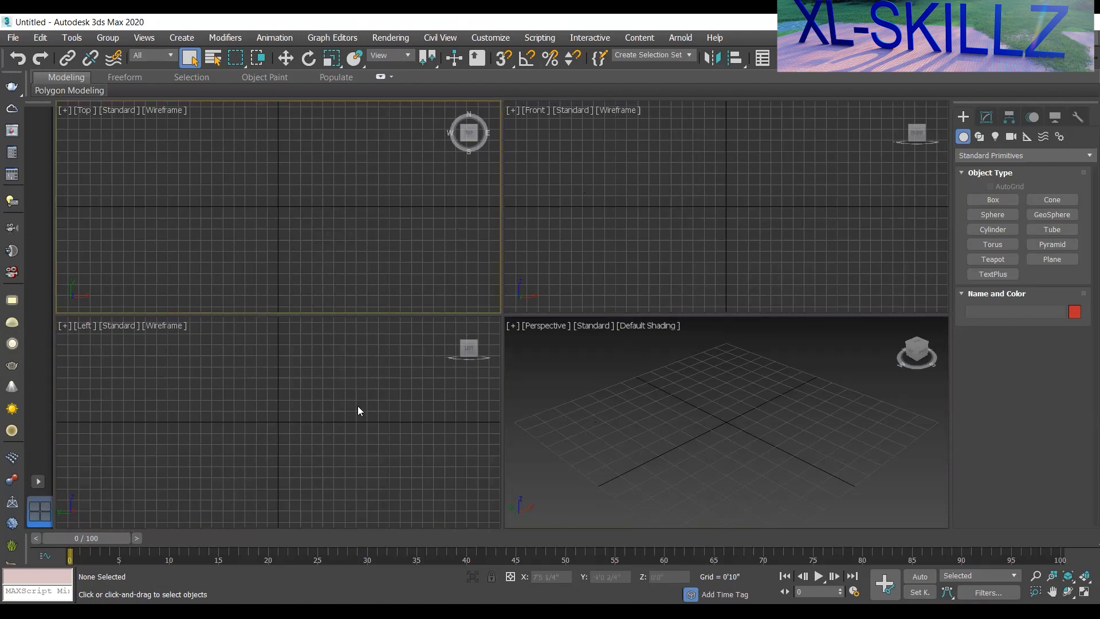
pyautogui.click(77, 111)
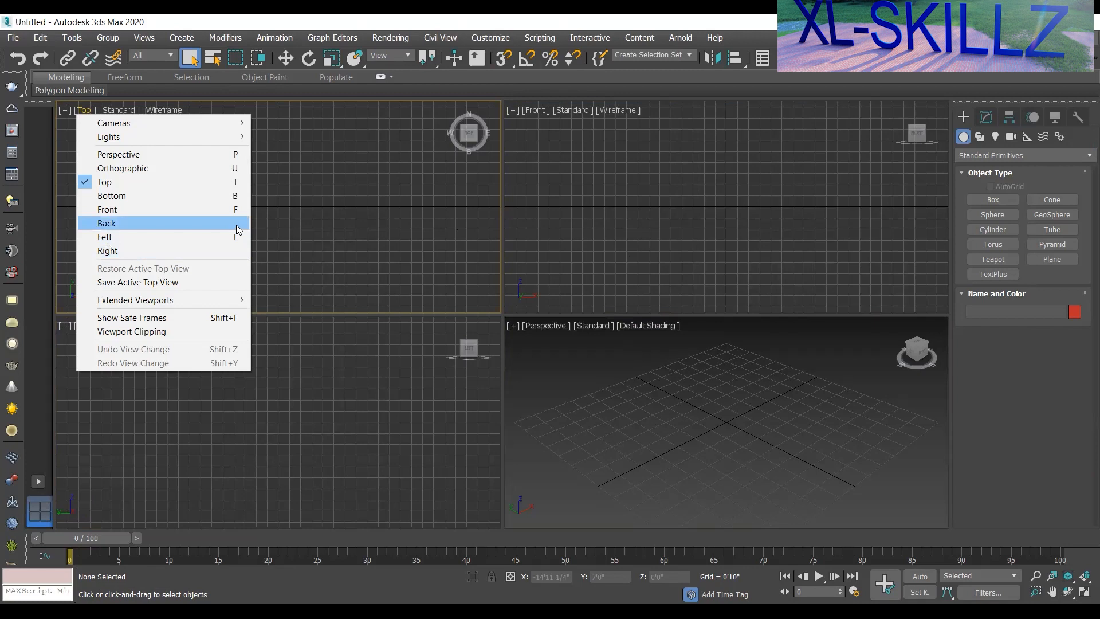
pyautogui.click(546, 254)
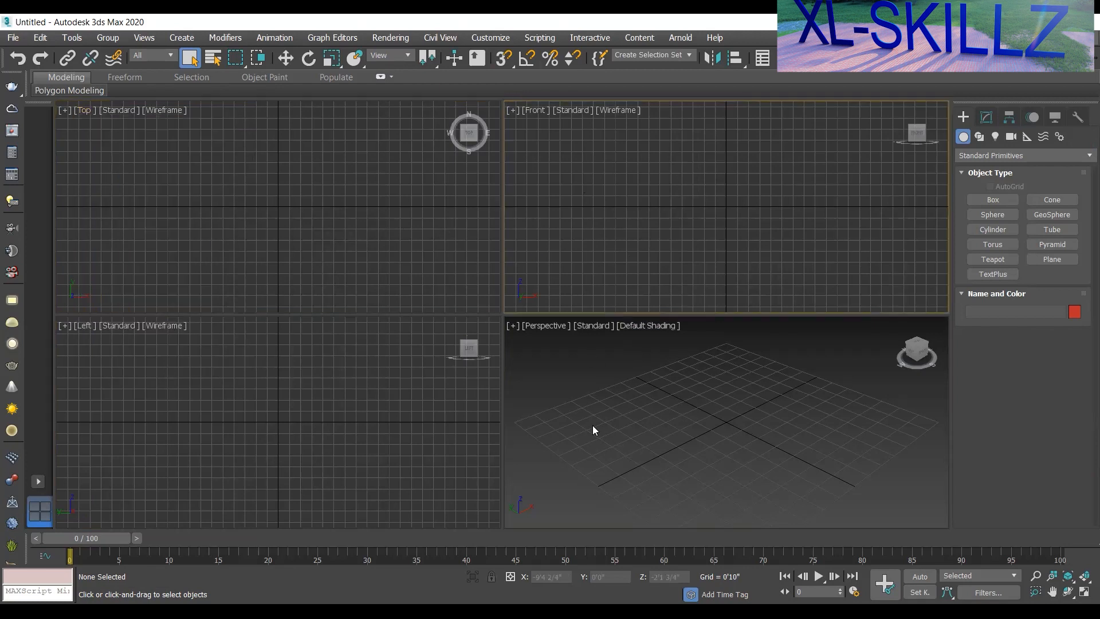
# Maximize the Perspective viewport so that it alone fills the workspace
pyautogui.click(654, 401)
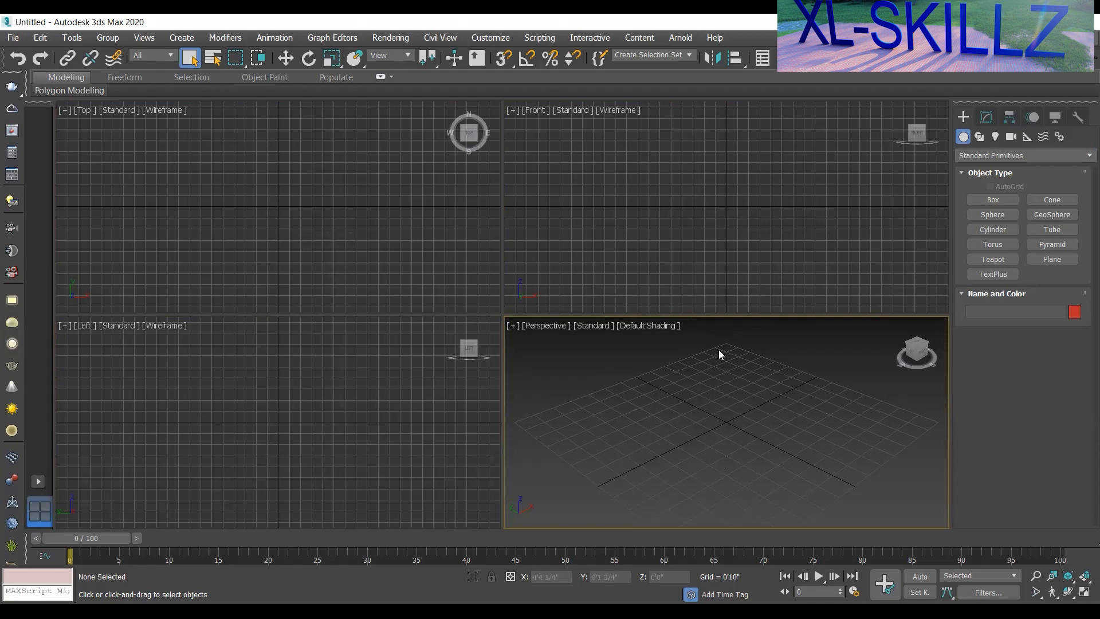
pyautogui.hotkey('alt', 'w')
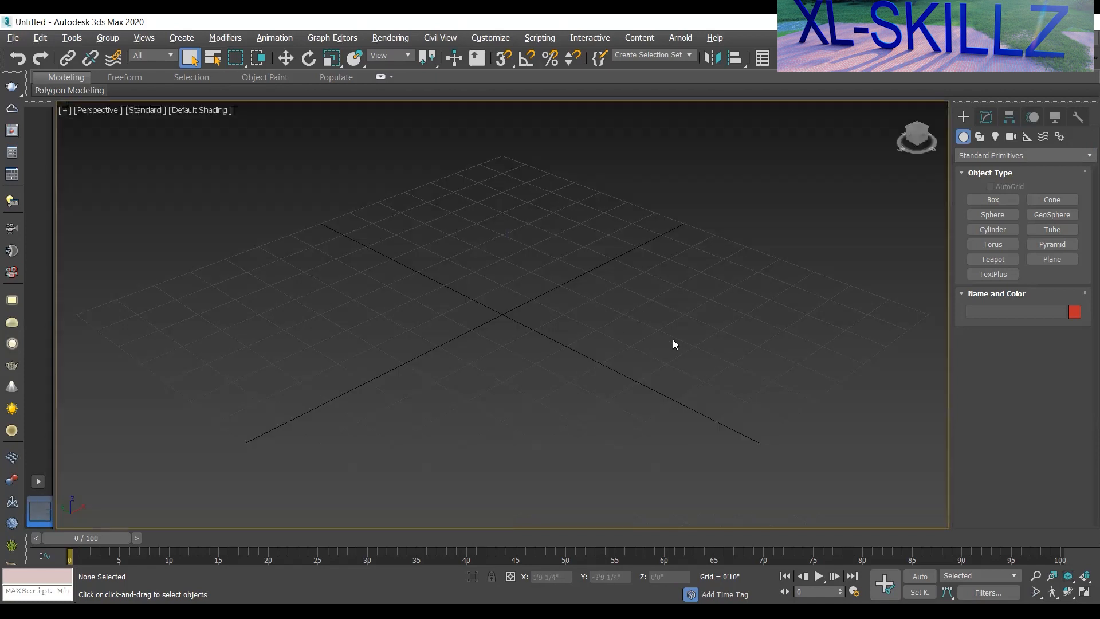
pyautogui.moveTo(536, 278); pyautogui.dragTo(561, 275, button='middle')
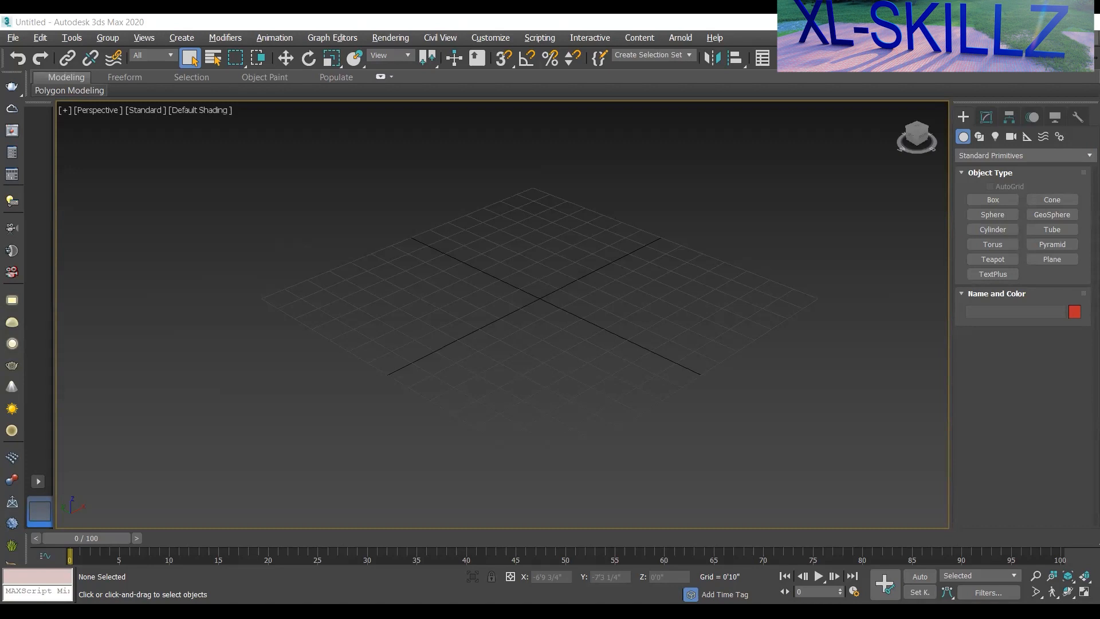
pyautogui.keyDown('alt'); pyautogui.moveTo(529, 367); pyautogui.dragTo(511, 270, button='middle'); pyautogui.keyUp('alt')
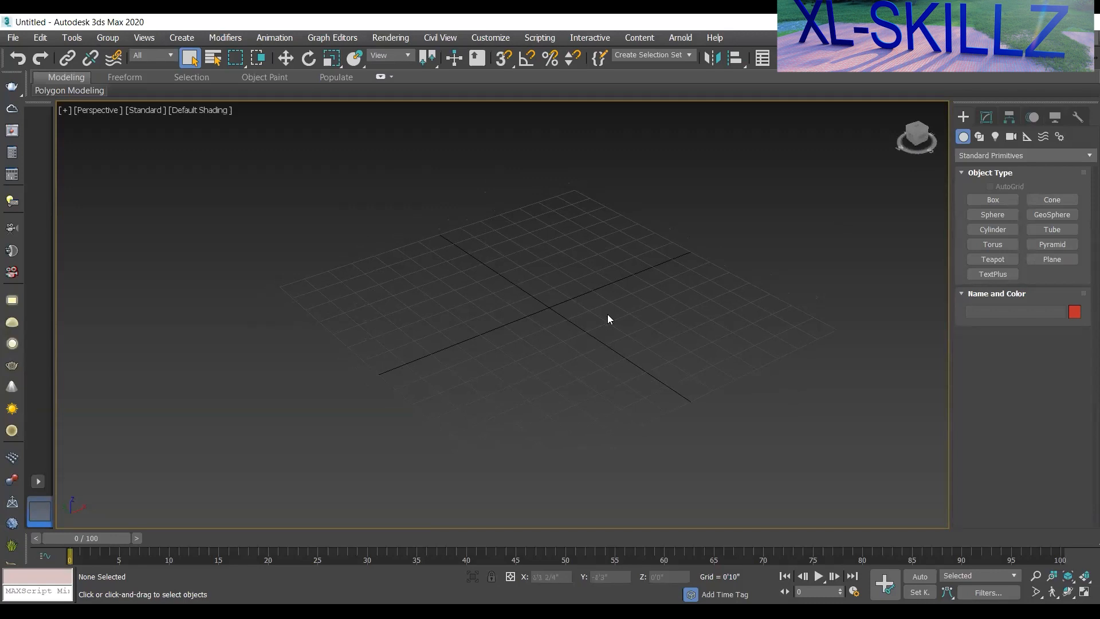
pyautogui.moveTo(608, 315); pyautogui.dragTo(579, 339, button='middle')
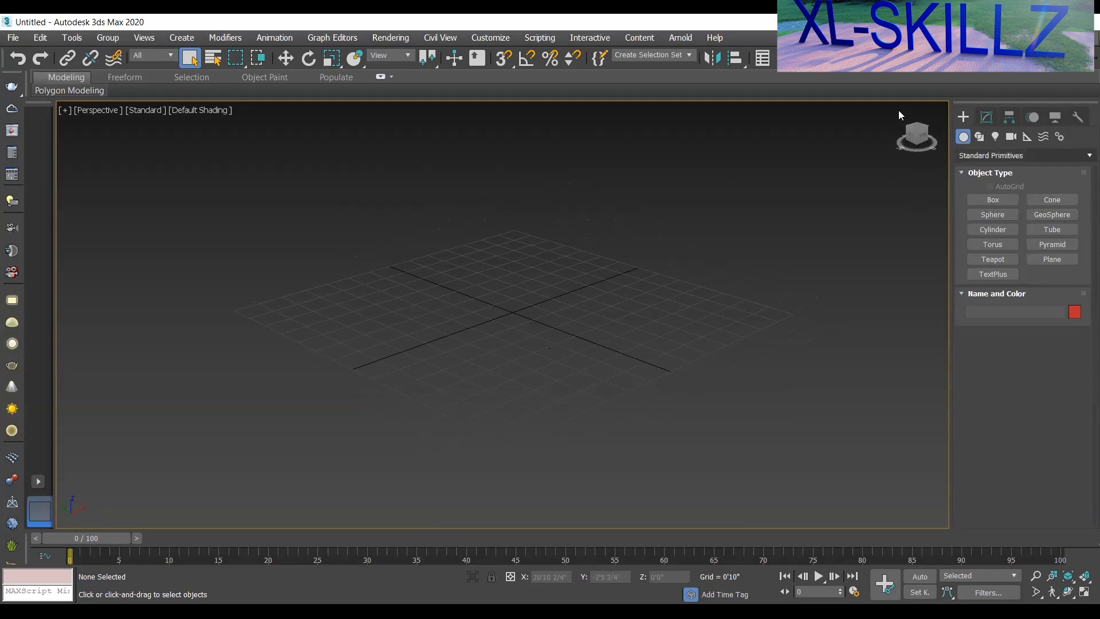
pyautogui.keyDown('alt'); pyautogui.moveTo(648, 308); pyautogui.dragTo(617, 328, button='middle'); pyautogui.keyUp('alt')
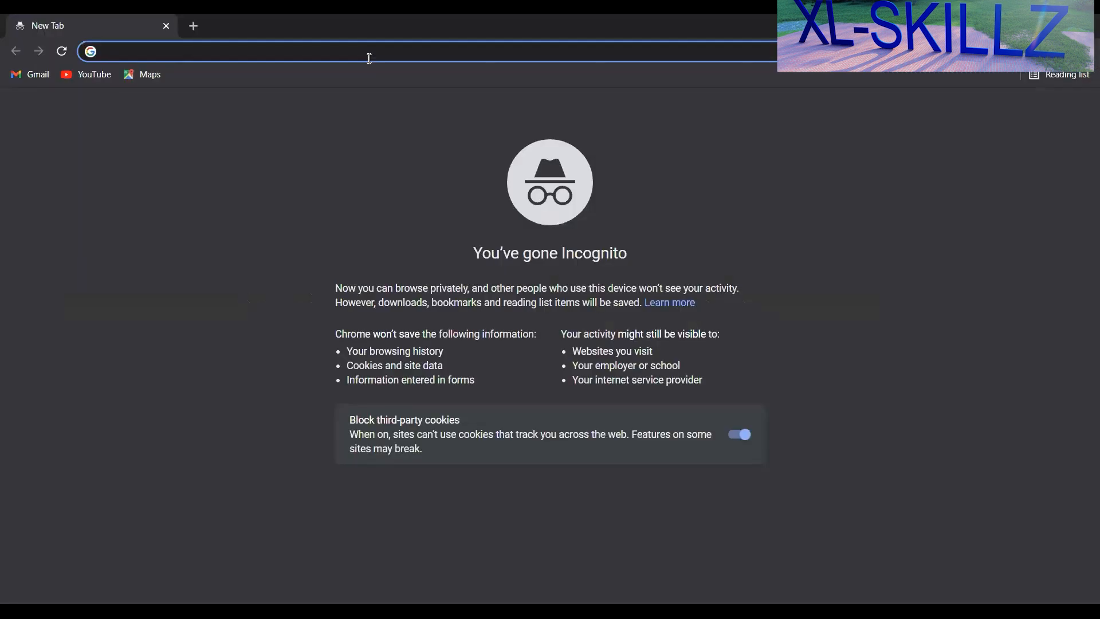
# In Chrome, search Google for "REFERENCE IMAGE OF BED" and show the image results
pyautogui.write('REF')
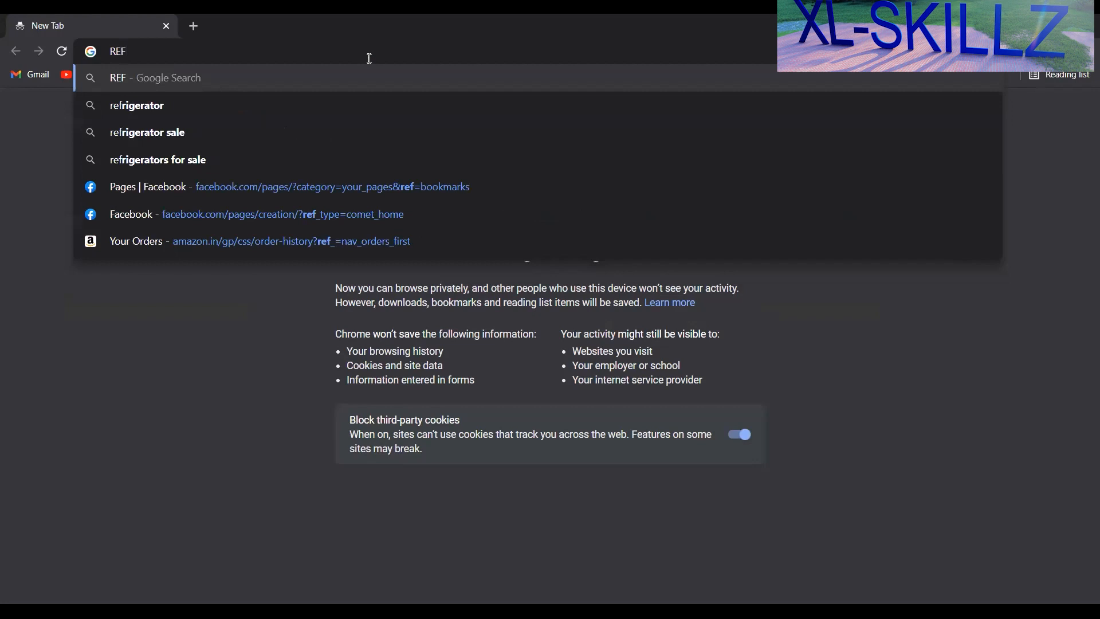
pyautogui.write('ERENC')
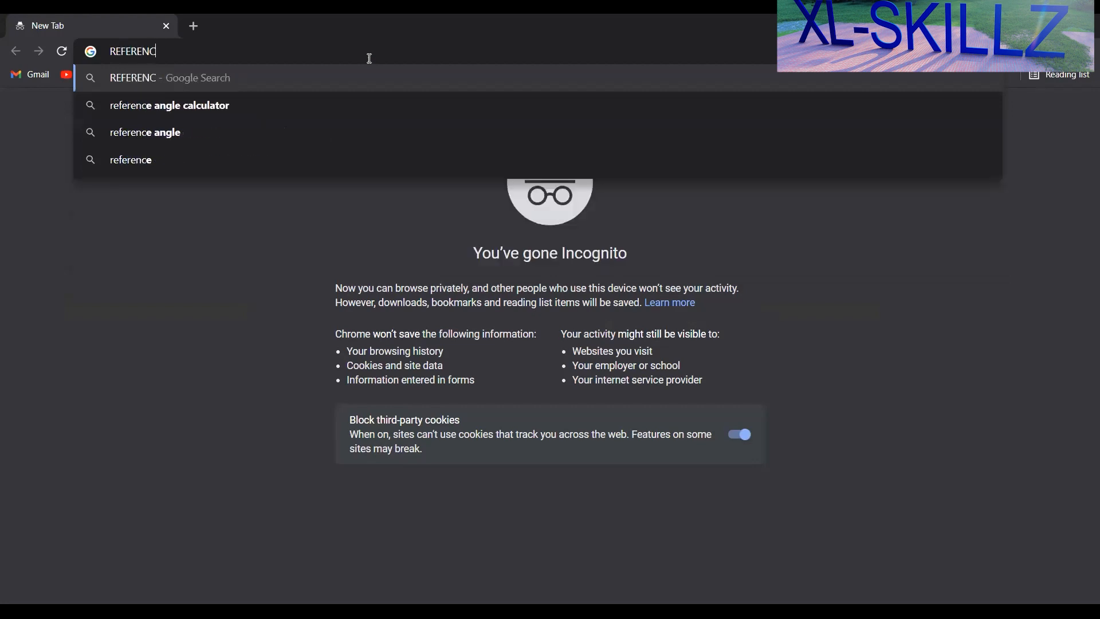
pyautogui.write('E IMA')
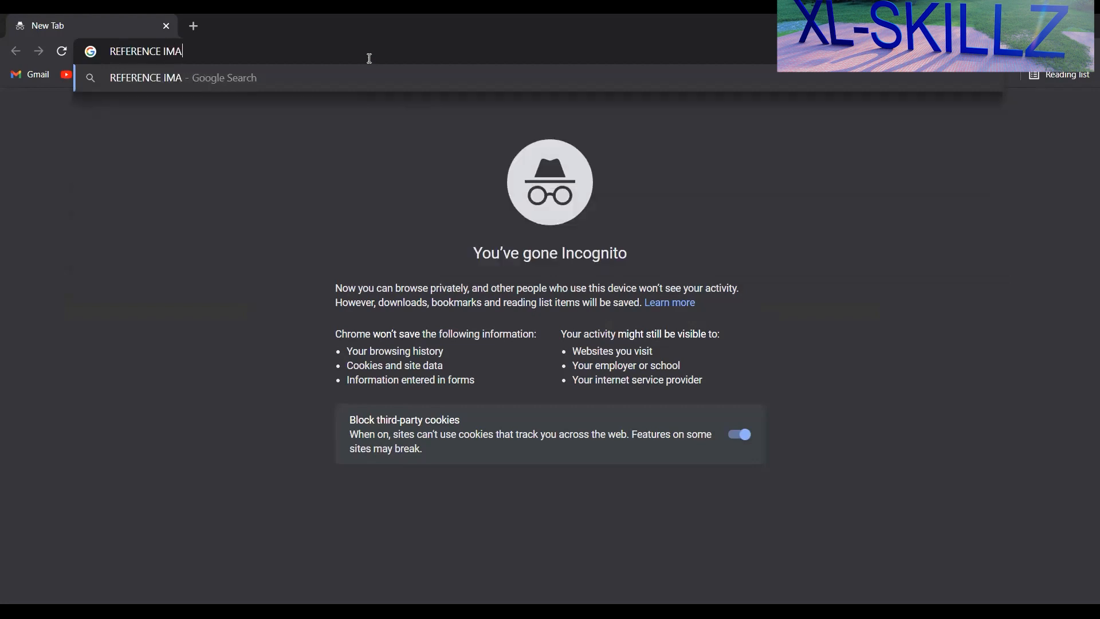
pyautogui.write('GE OG')
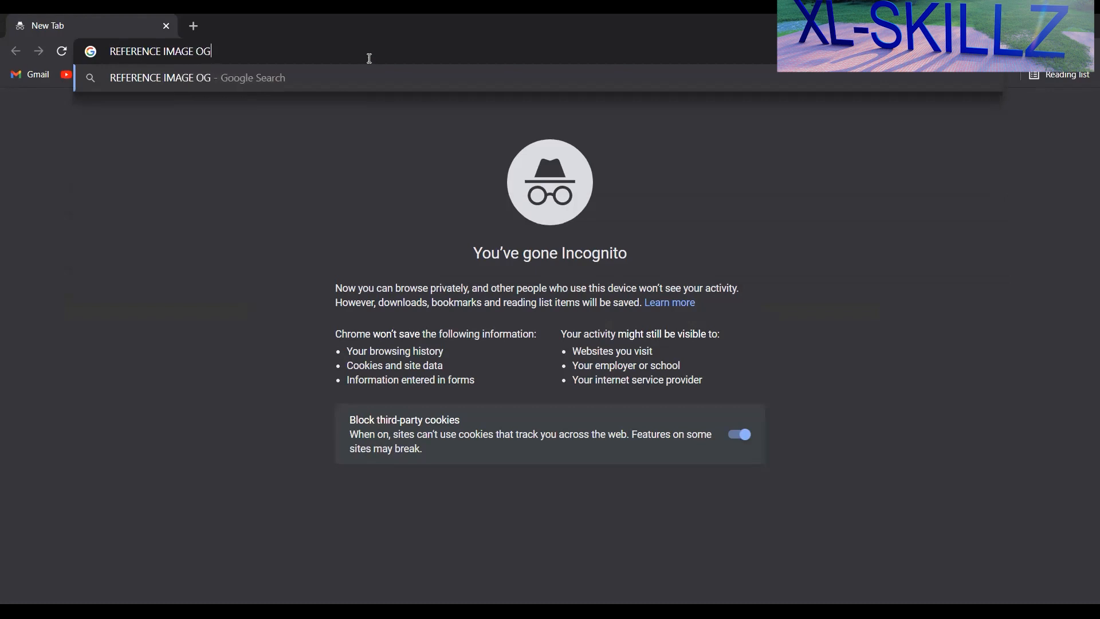
pyautogui.press('BackSpace')
pyautogui.write('F BED')
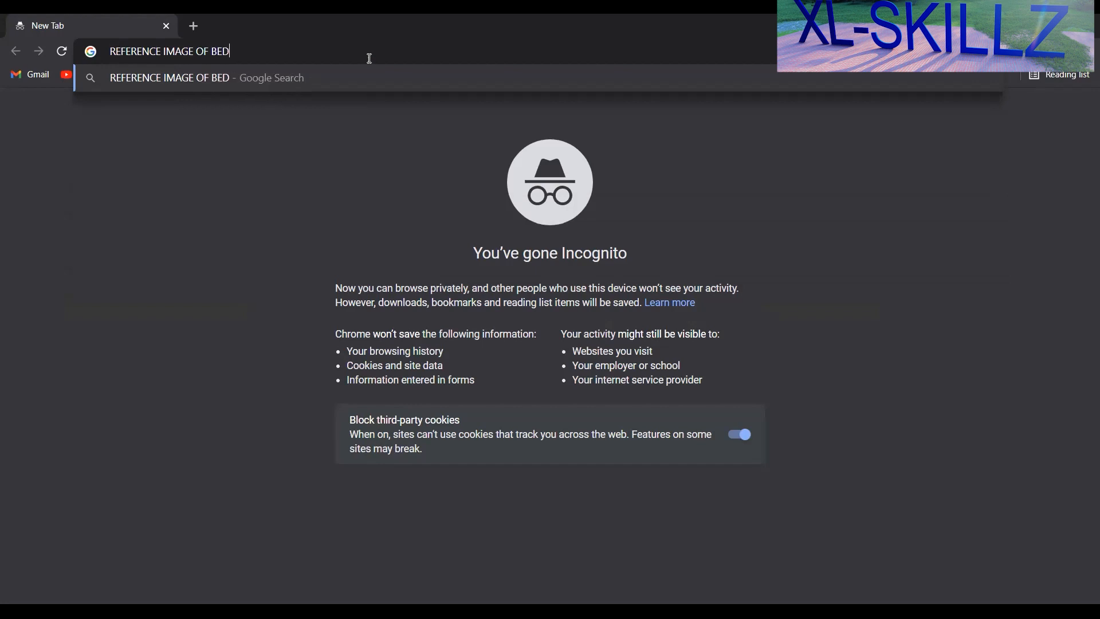
pyautogui.press('Return')
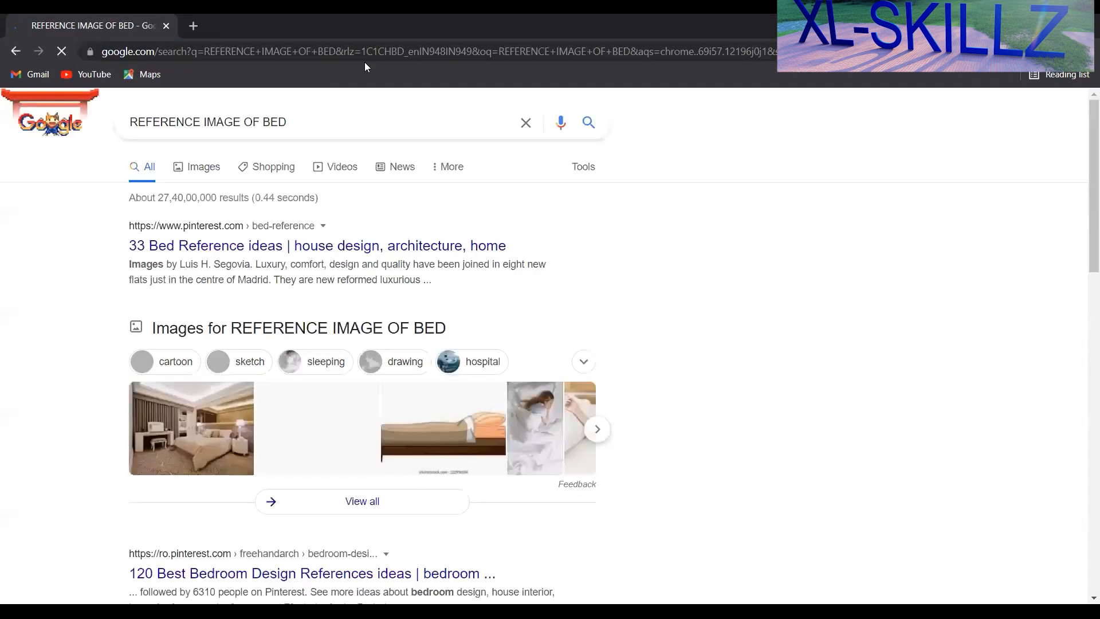
pyautogui.click(204, 166)
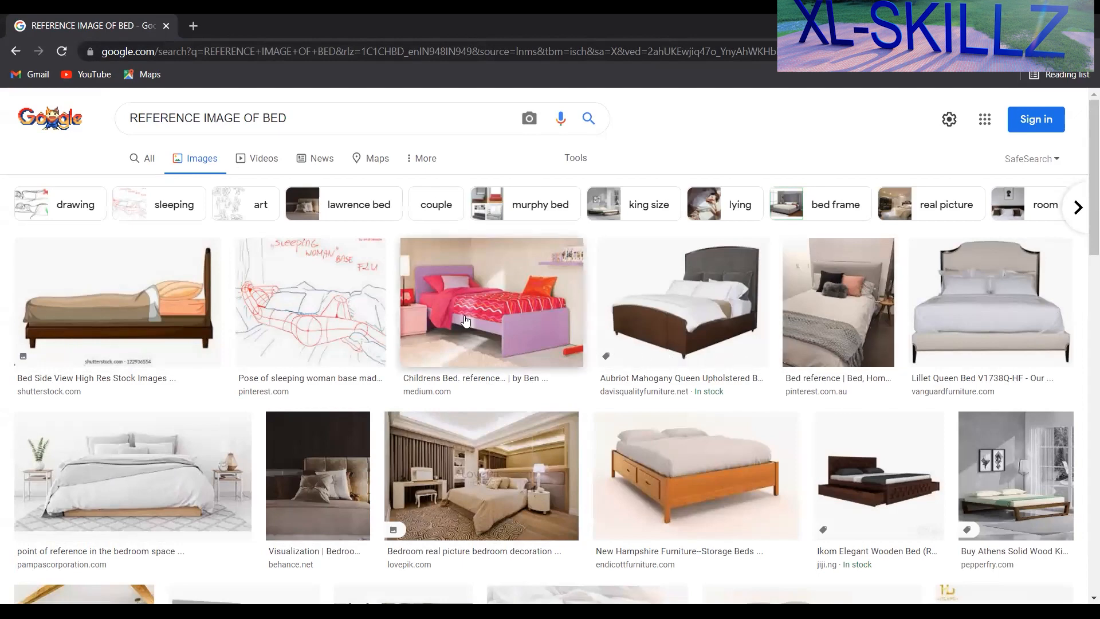
# Browse the bed image results and open the preview of the Imperial Bed Frame 6 x 6 ft picture
pyautogui.scroll(-3, 466, 321)
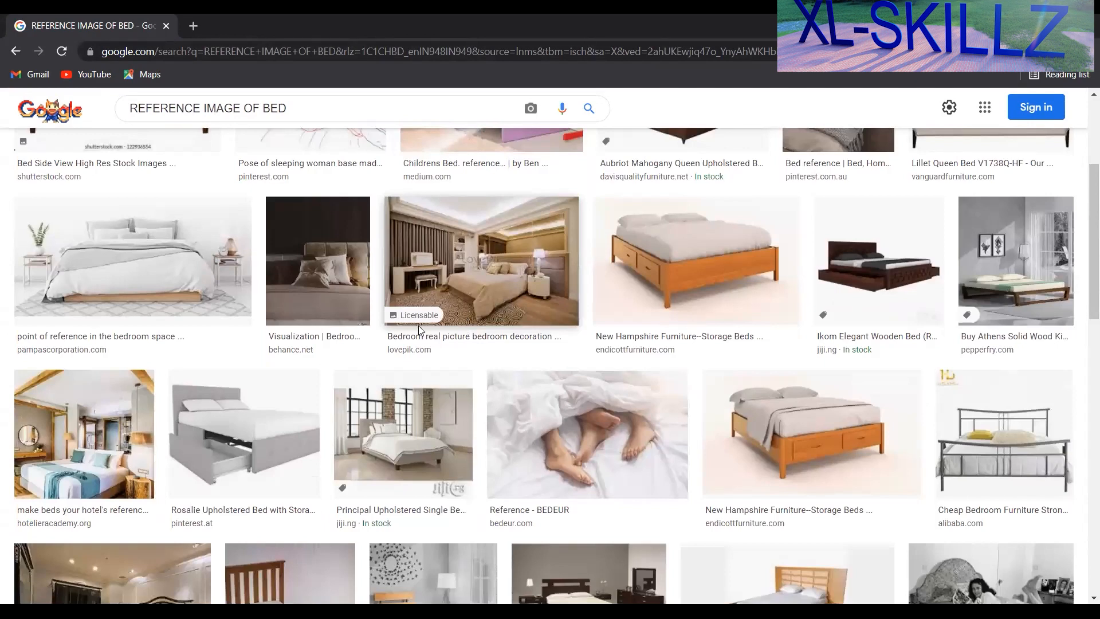
pyautogui.scroll(-2, 418, 325)
pyautogui.scroll(-1, 429, 347)
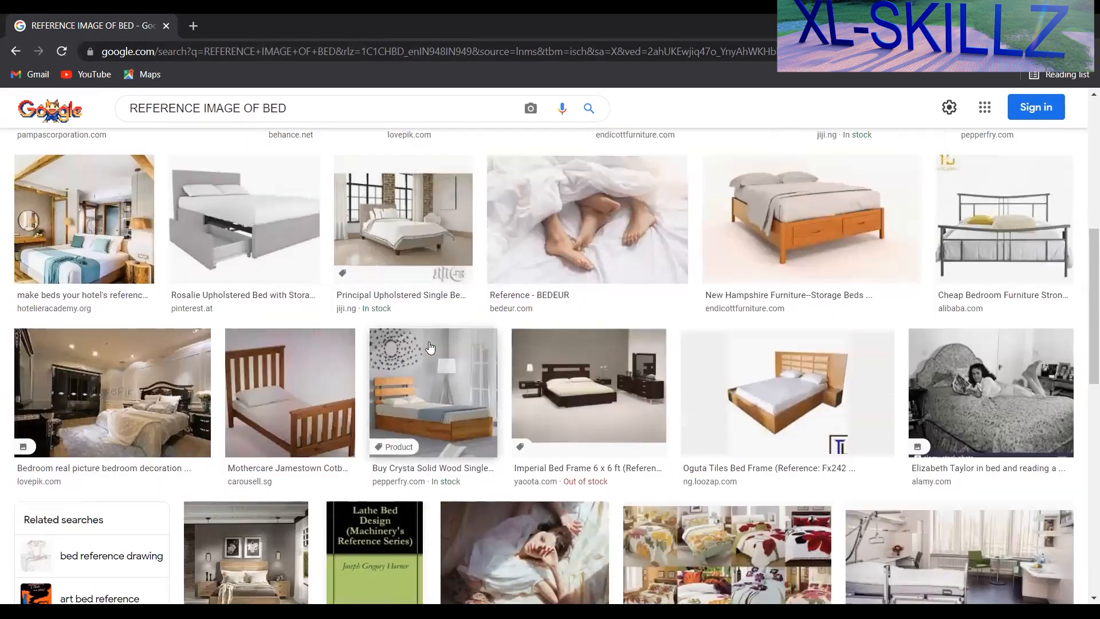
pyautogui.click(569, 378)
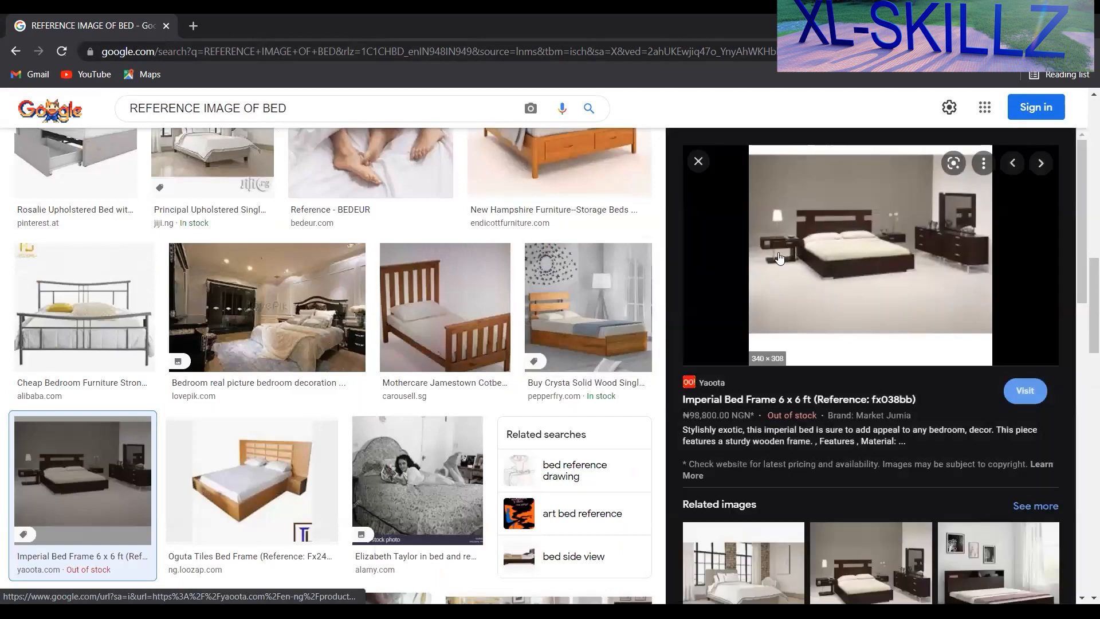
# Open the previewed Imperial Bed Frame image in its own browser tab and switch to that tab
pyautogui.rightClick(840, 246)
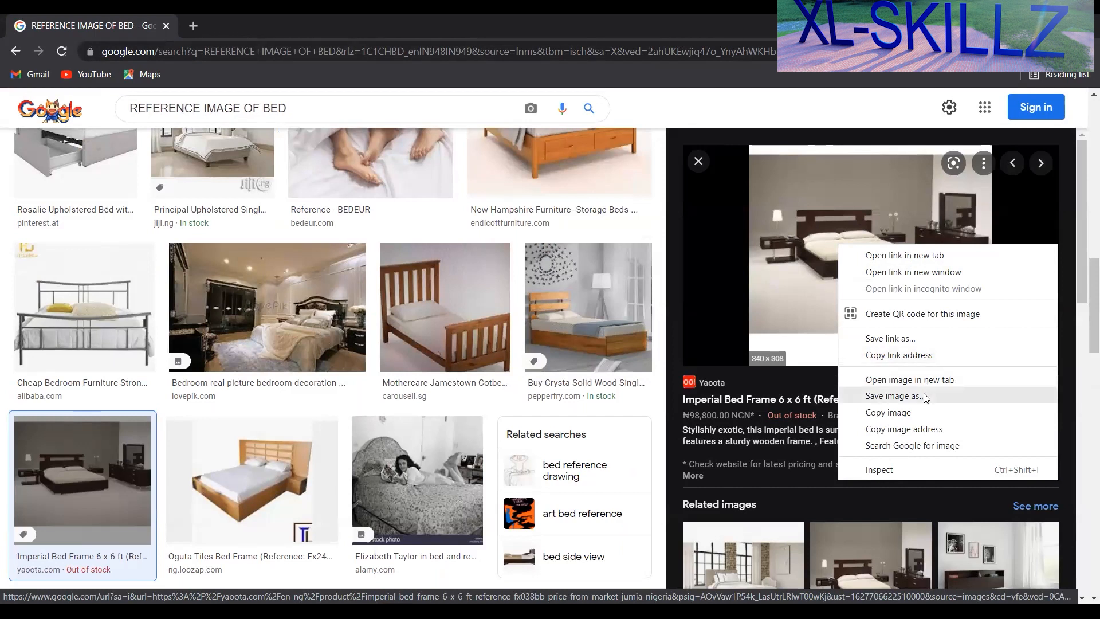
pyautogui.click(922, 410)
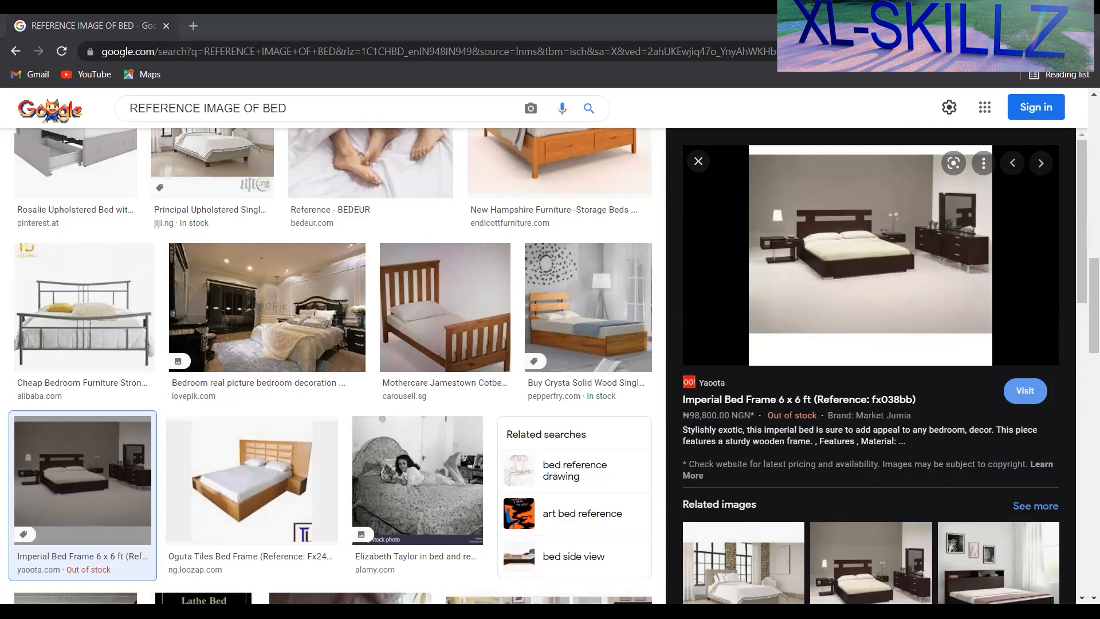
pyautogui.rightClick(823, 290)
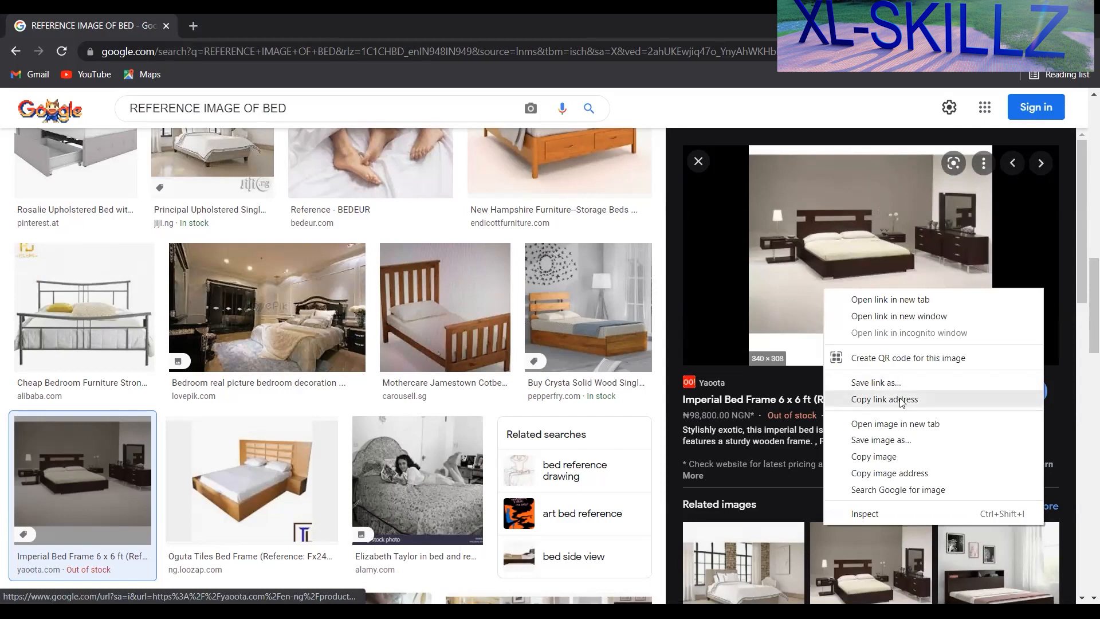
pyautogui.click(905, 426)
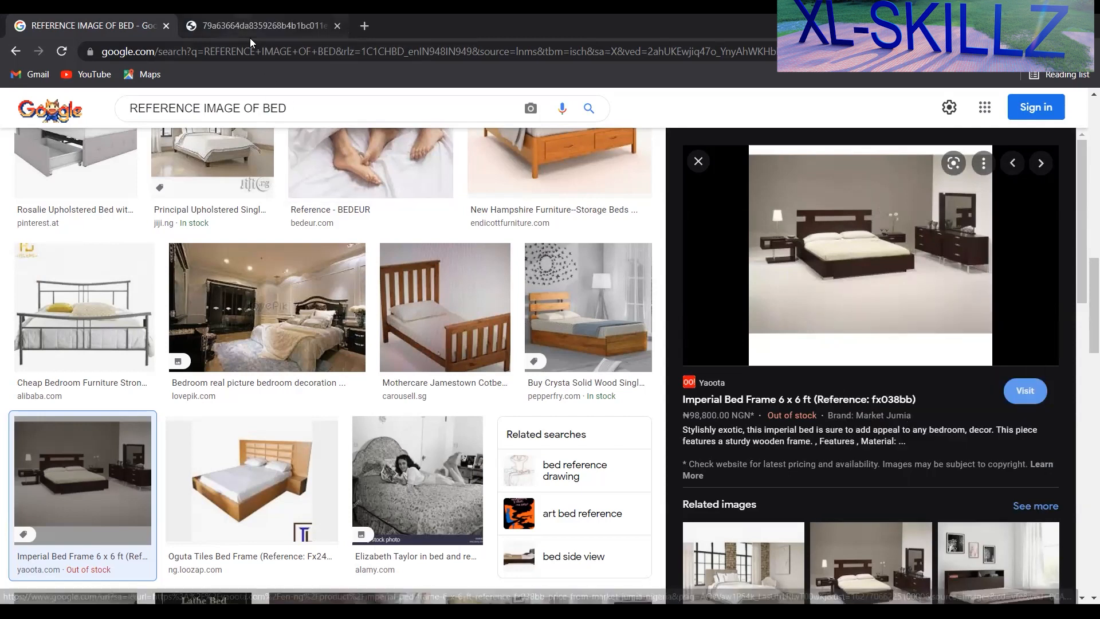
pyautogui.hotkey('ctrl', 'Tab')
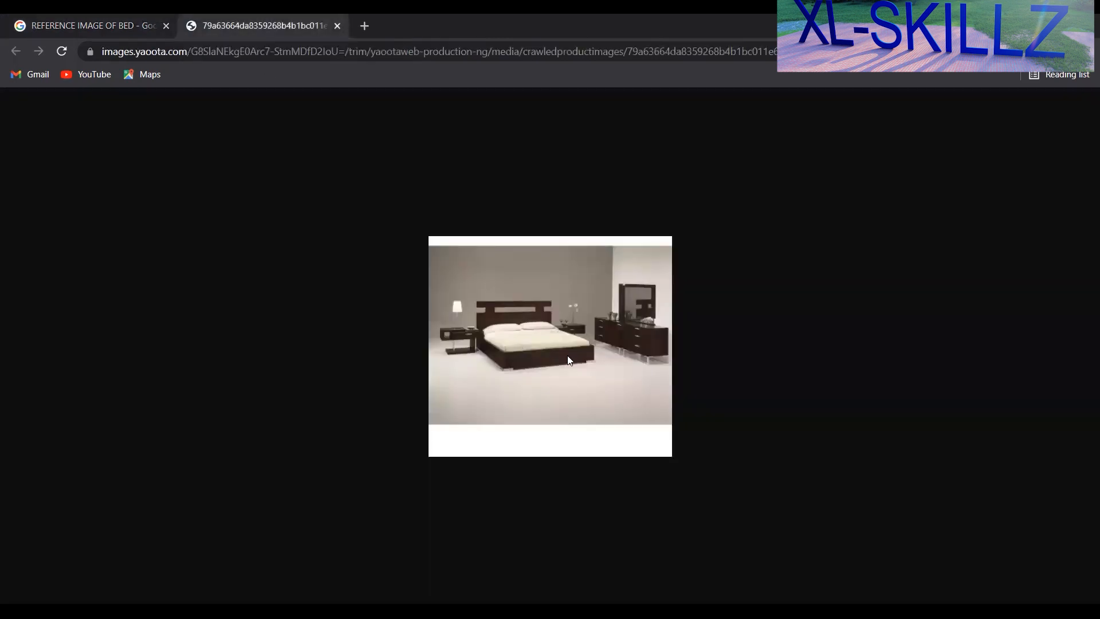
# Examine the bed reference image up close, including the headboard, frame and side tables
pyautogui.keyDown('ctrl'); pyautogui.scroll(7, 566, 339); pyautogui.keyUp('ctrl')
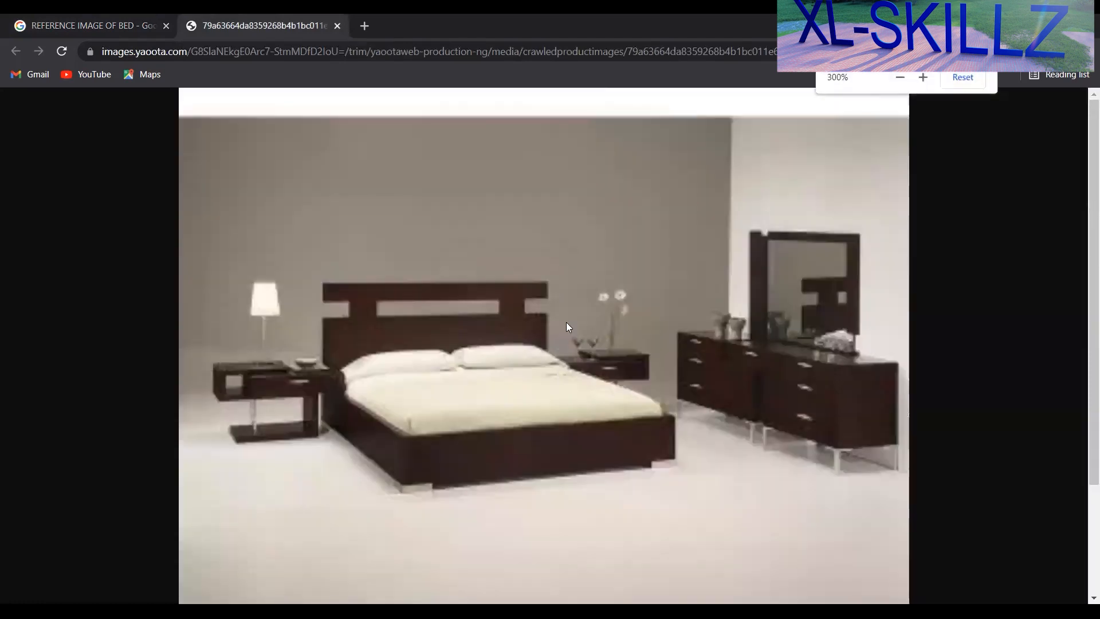
pyautogui.keyDown('ctrl'); pyautogui.scroll(1, 532, 373); pyautogui.keyUp('ctrl')
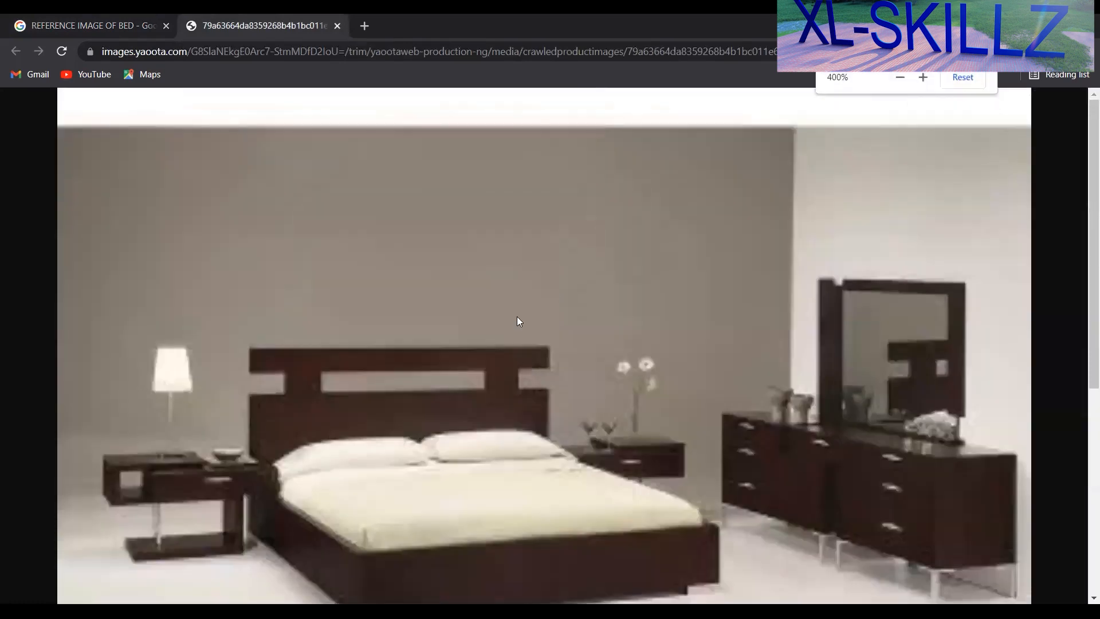
pyautogui.scroll(-1, 517, 321)
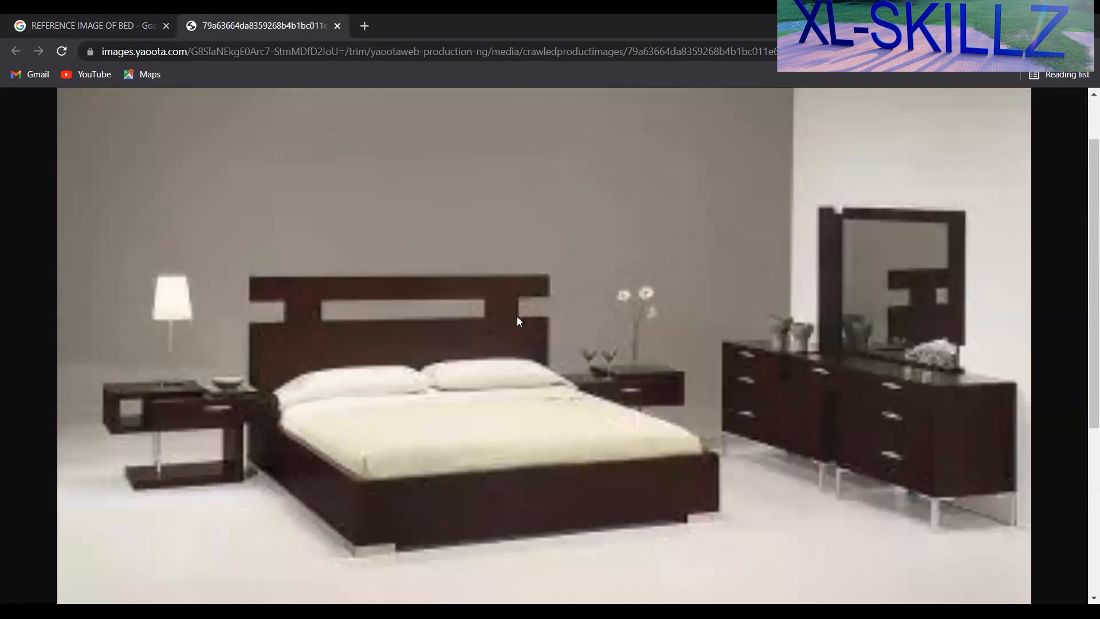
pyautogui.keyDown('ctrl'); pyautogui.scroll(-3, 516, 316); pyautogui.keyUp('ctrl')
pyautogui.keyDown('ctrl'); pyautogui.scroll(-1, 518, 314); pyautogui.keyUp('ctrl')
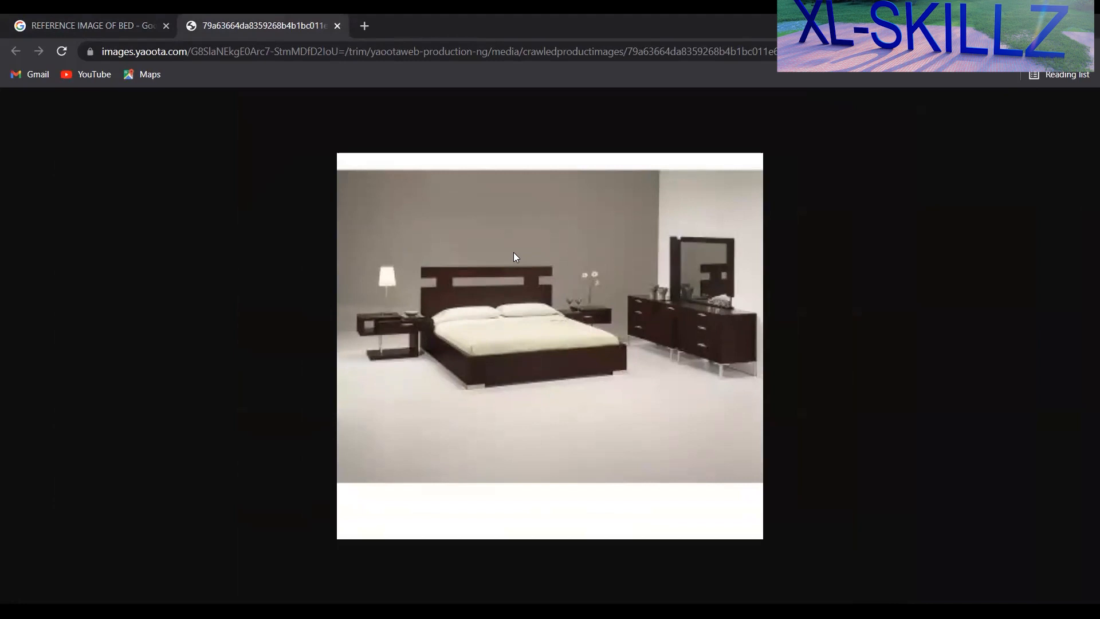
# Return to the Google image results, open the similar IndiaMART bed picture in its own tab and examine it enlarged
pyautogui.click(116, 23)
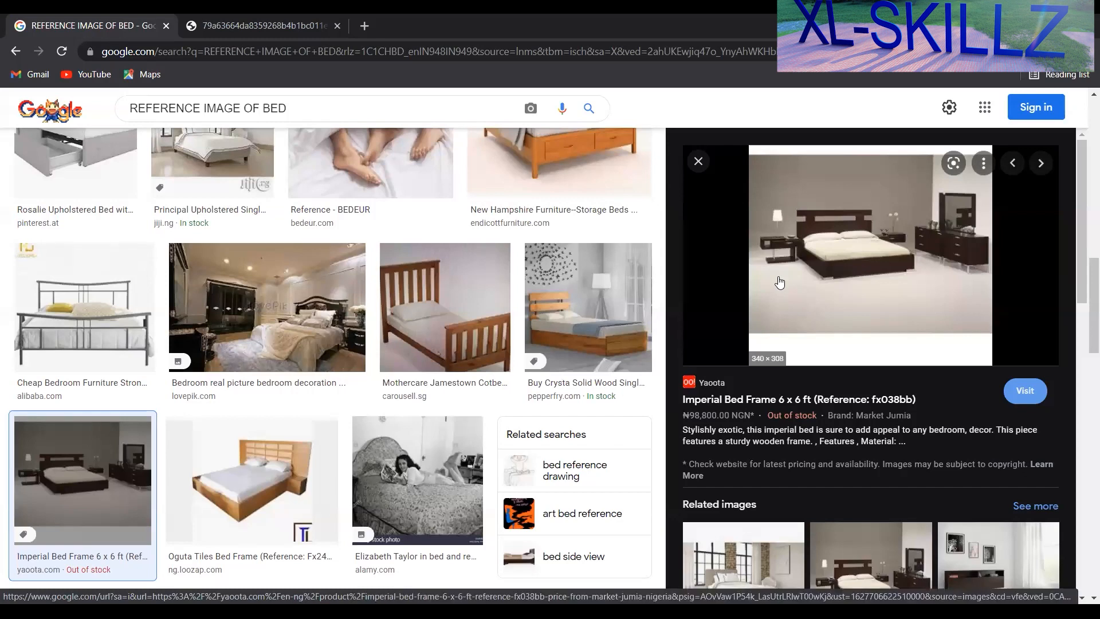
pyautogui.scroll(1, 779, 281)
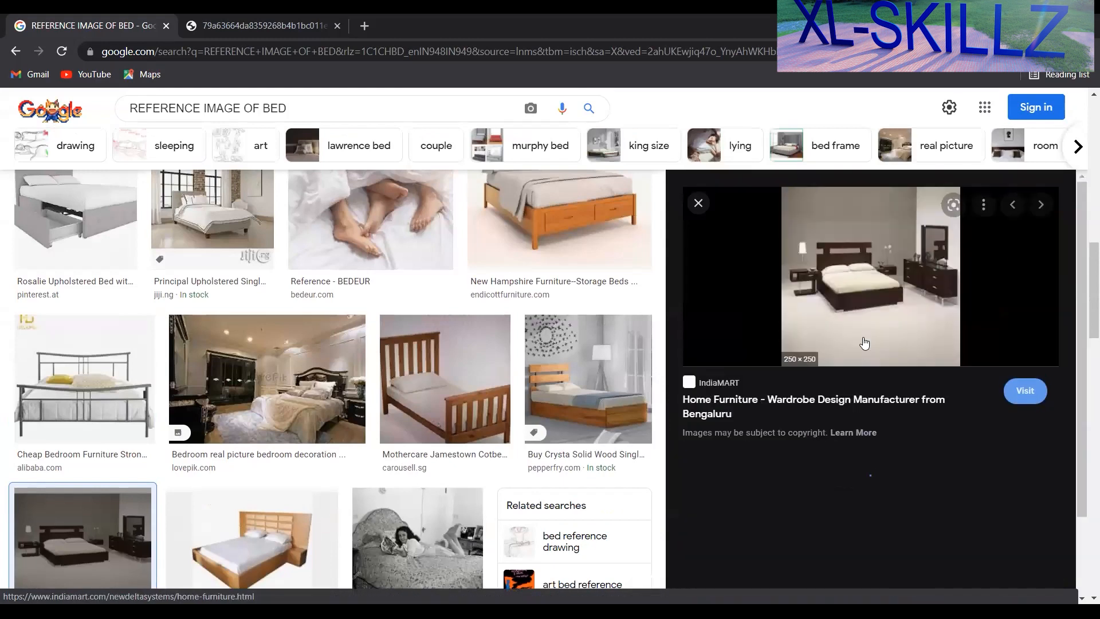
pyautogui.rightClick(860, 278)
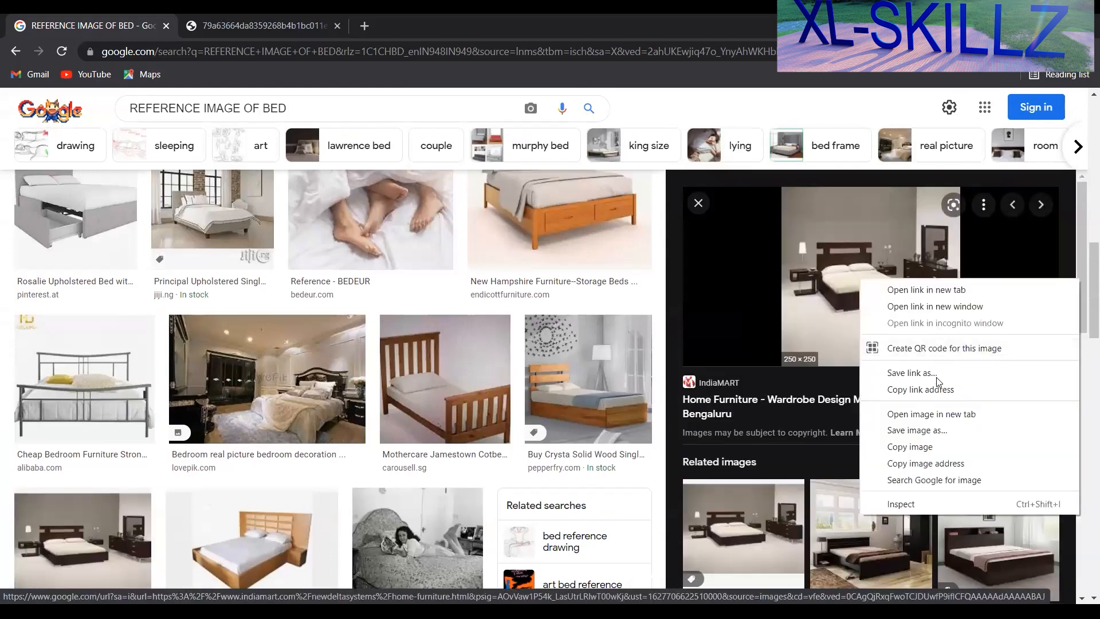
pyautogui.click(948, 415)
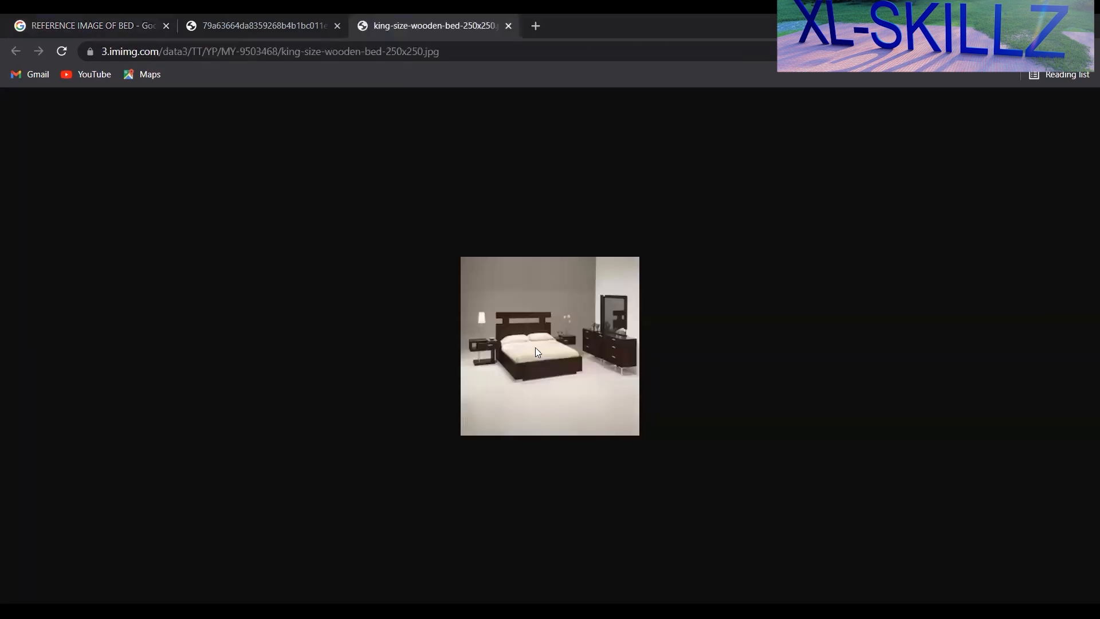
pyautogui.keyDown('ctrl'); pyautogui.scroll(6, 534, 348); pyautogui.keyUp('ctrl')
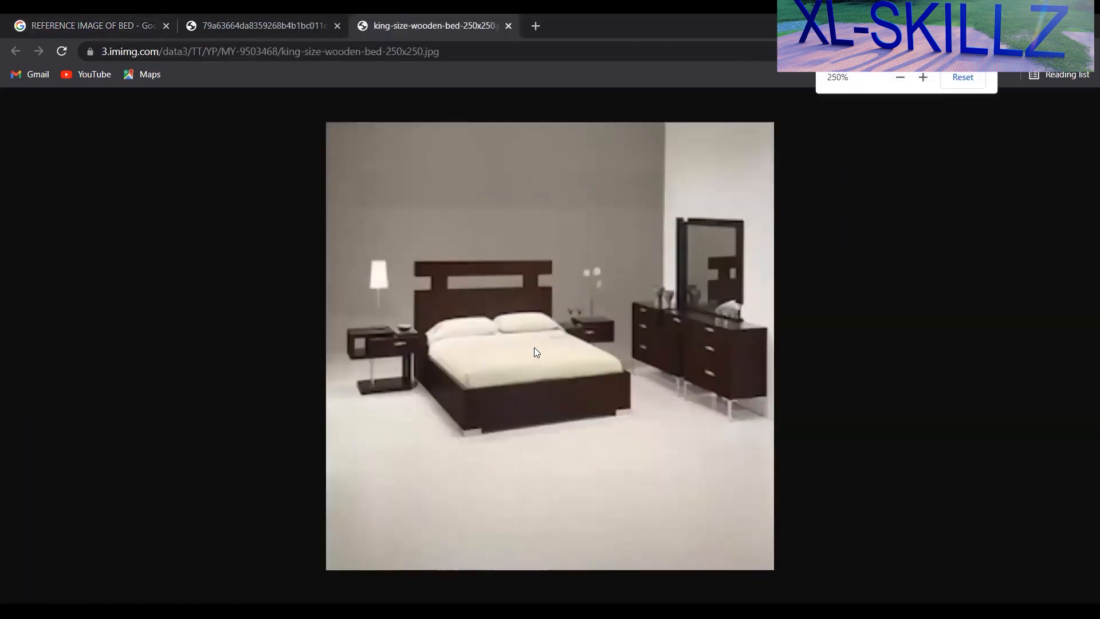
pyautogui.keyDown('ctrl'); pyautogui.scroll(1, 534, 347); pyautogui.keyUp('ctrl')
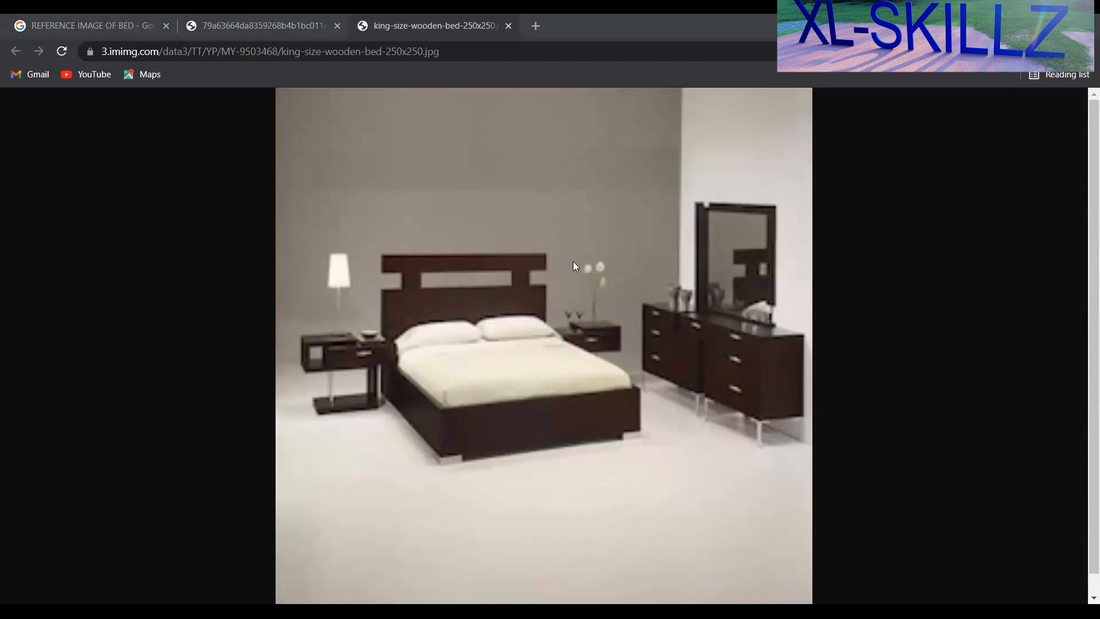
pyautogui.keyDown('ctrl'); pyautogui.scroll(-2, 554, 265); pyautogui.keyUp('ctrl')
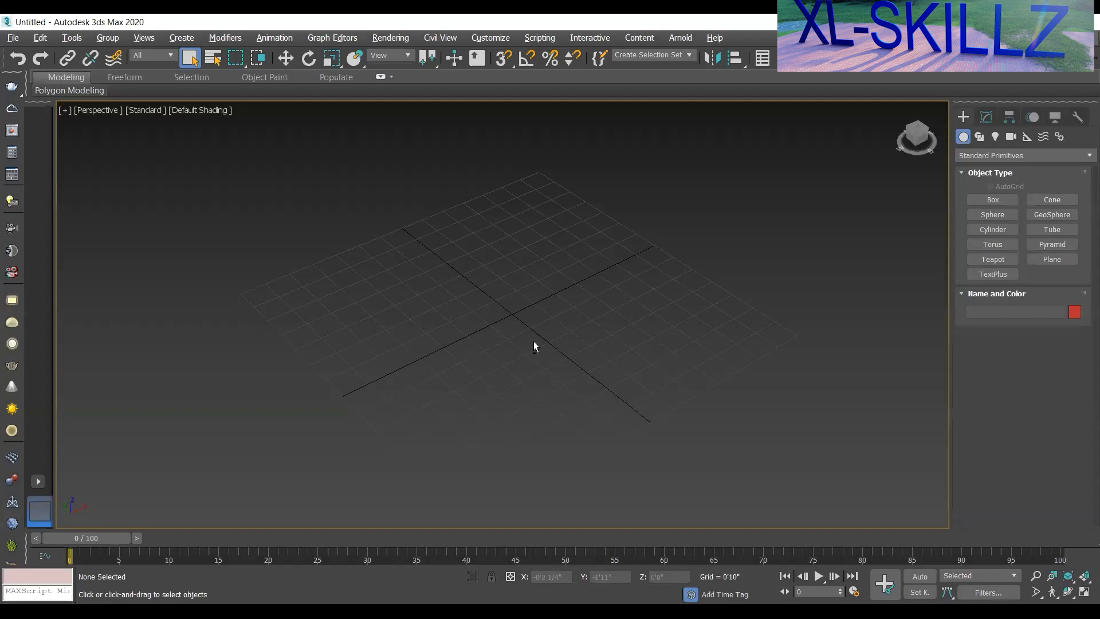
pyautogui.keyDown('alt'); pyautogui.moveTo(534, 342); pyautogui.dragTo(502, 296, button='middle'); pyautogui.keyUp('alt')
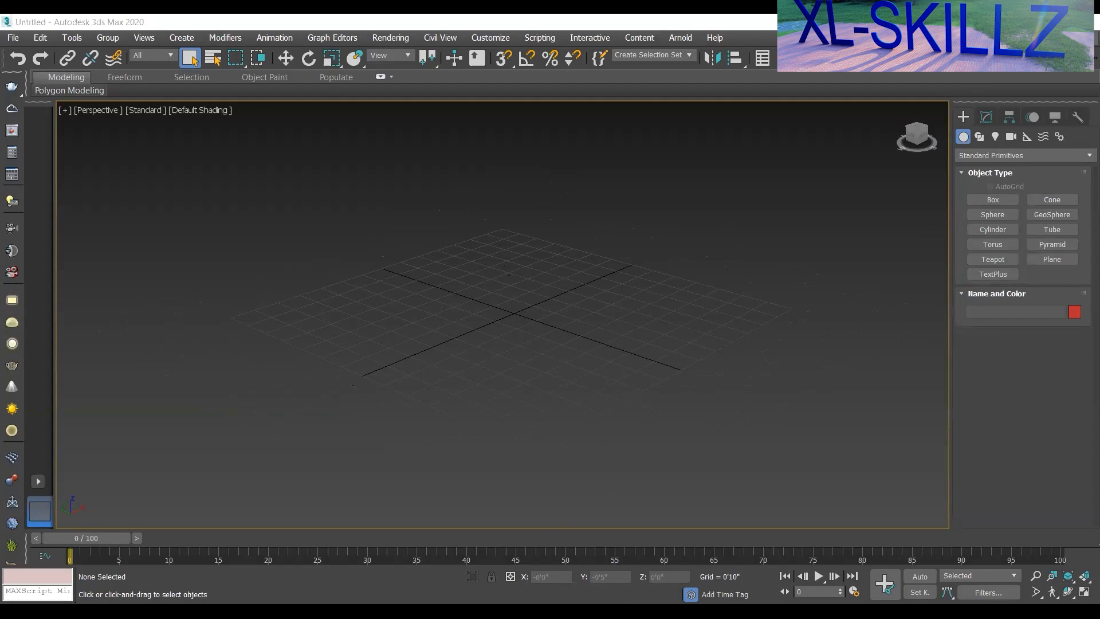
pyautogui.click(445, 252)
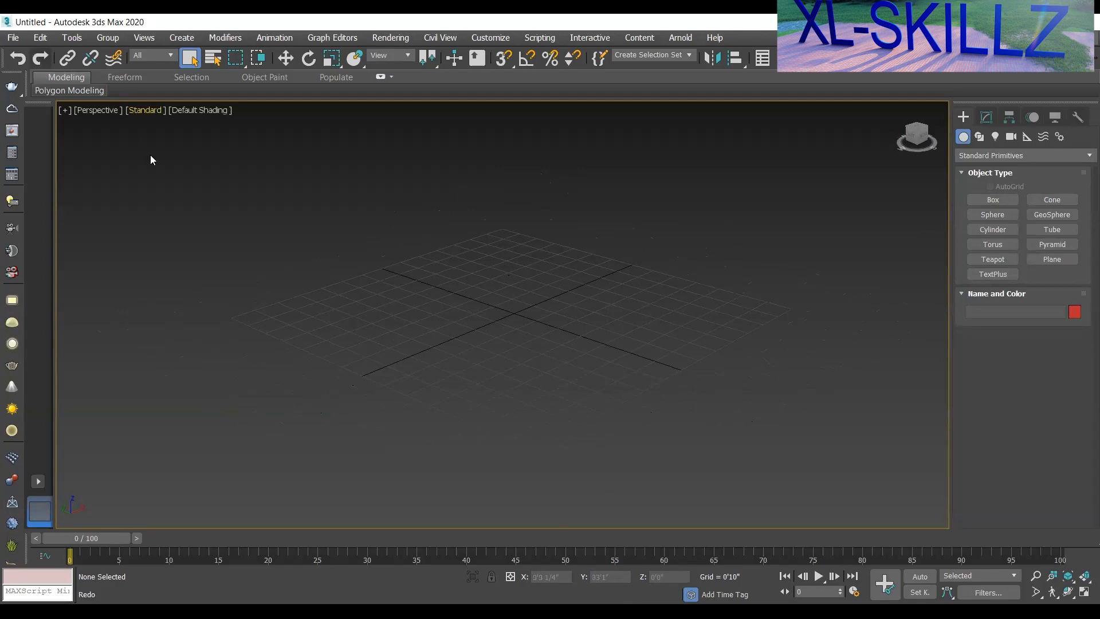
pyautogui.rightClick(405, 253)
pyautogui.click(343, 243)
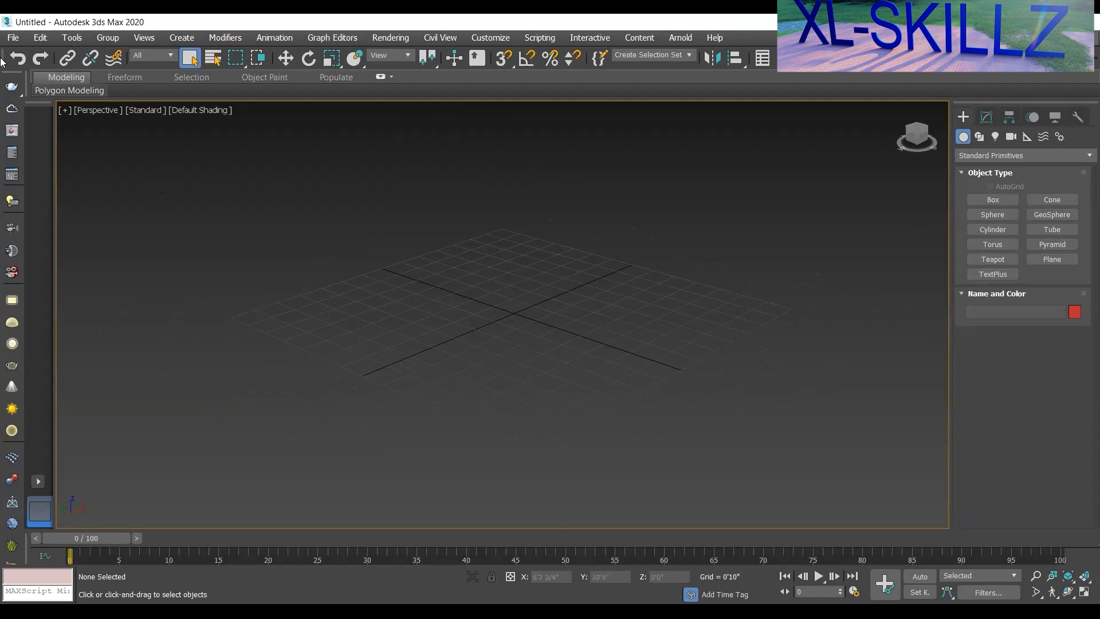
pyautogui.click(17, 38)
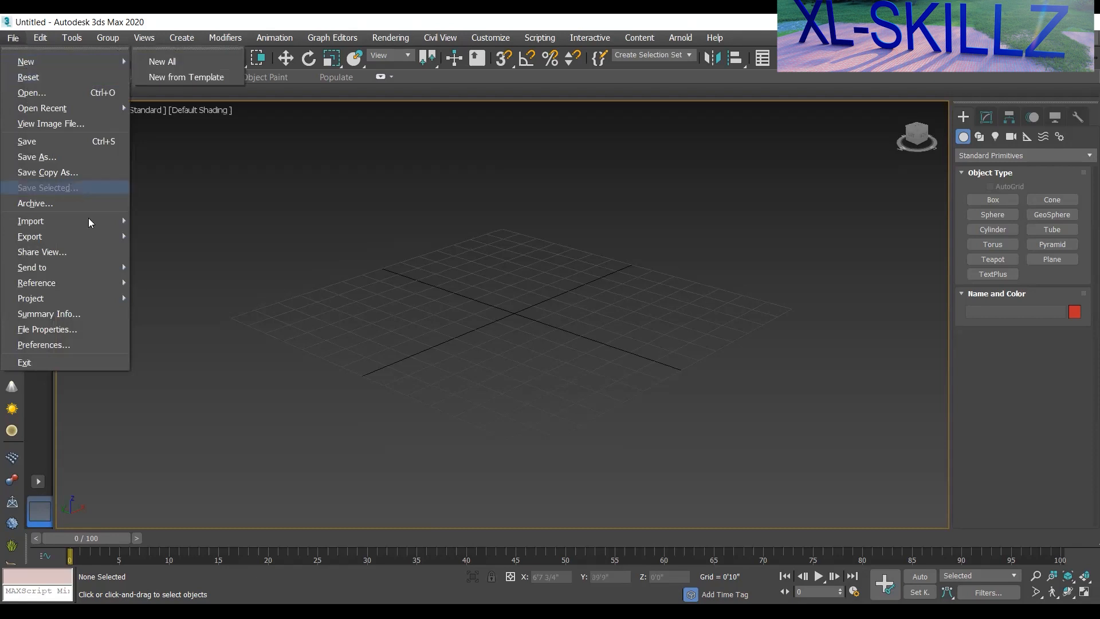
pyautogui.moveTo(90, 228)
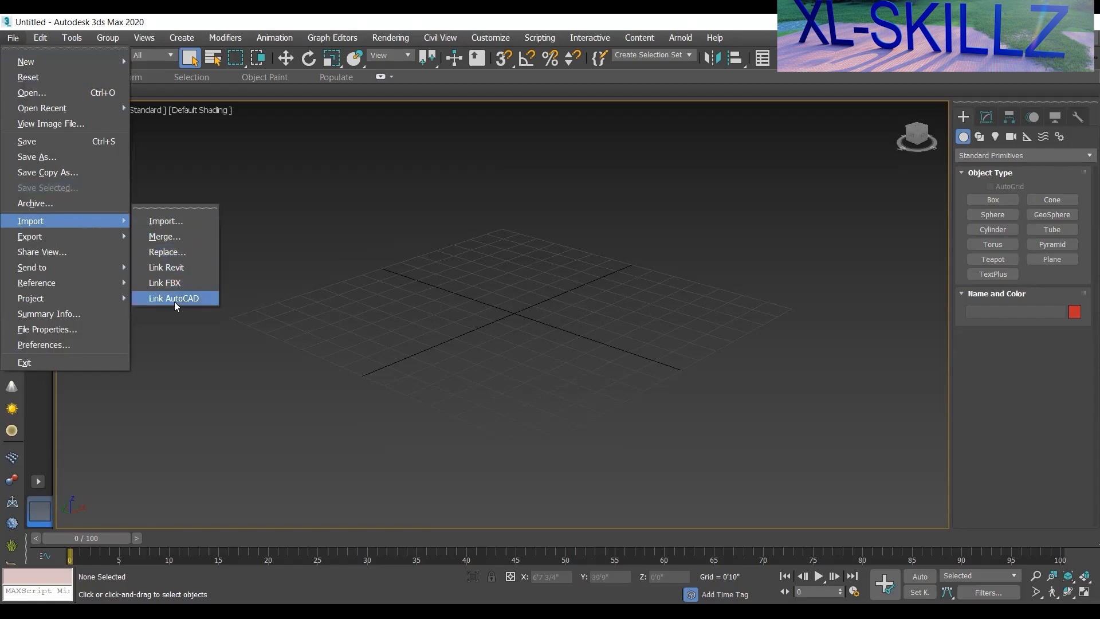
pyautogui.click(183, 226)
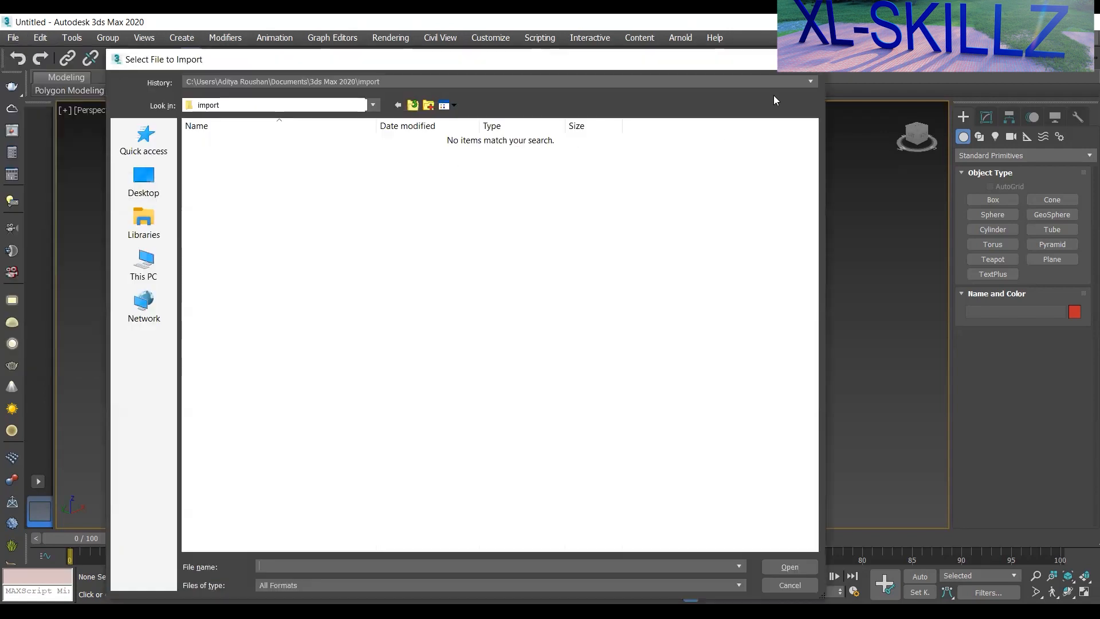
pyautogui.press('Escape')
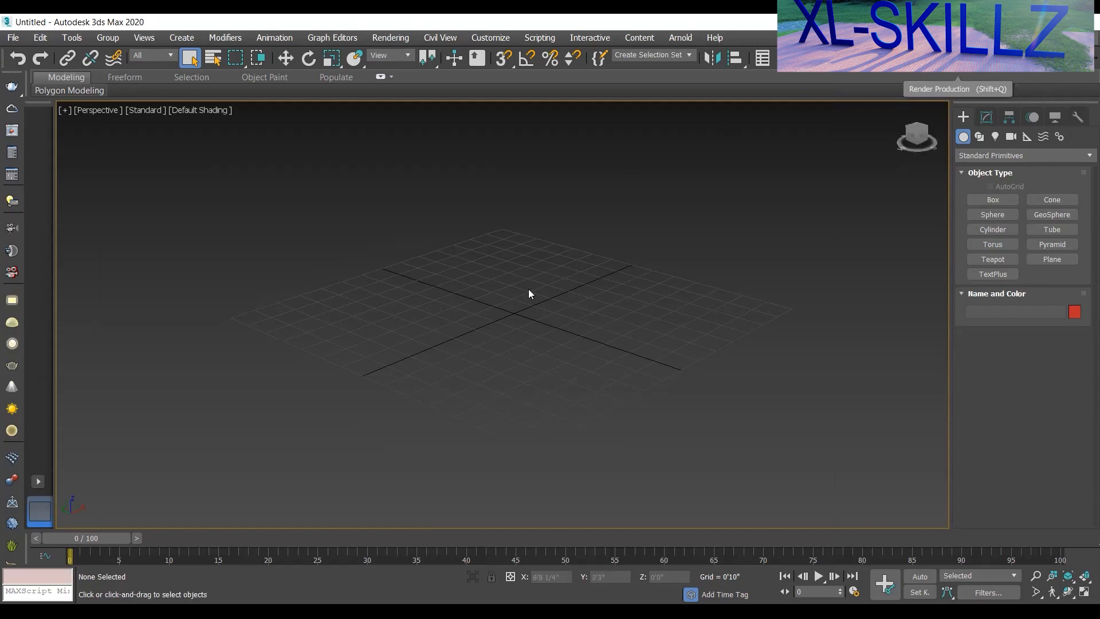
# Render the empty Perspective view, inspect the pixel information at several points of the image, and close the render window
pyautogui.hotkey('shift', 'q')
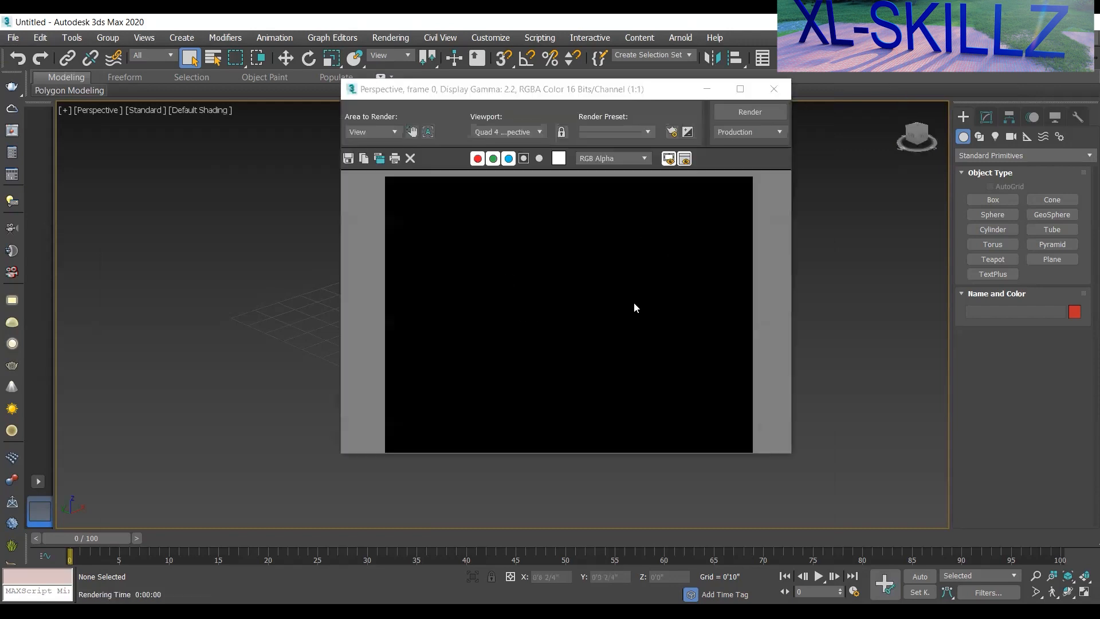
pyautogui.rightClick(614, 271)
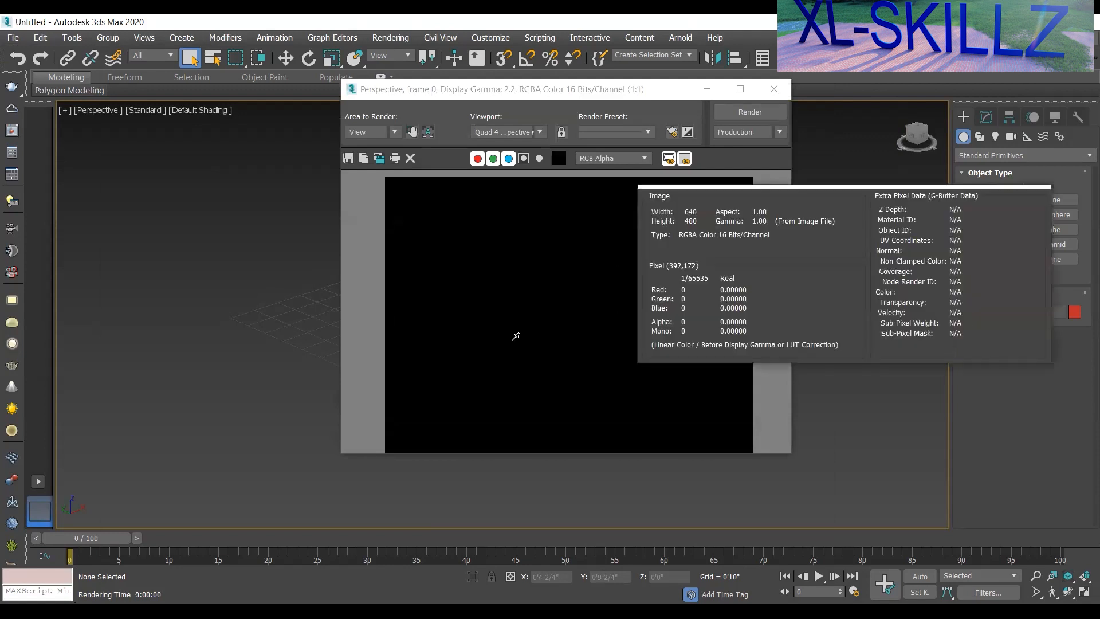
pyautogui.rightClick(512, 306)
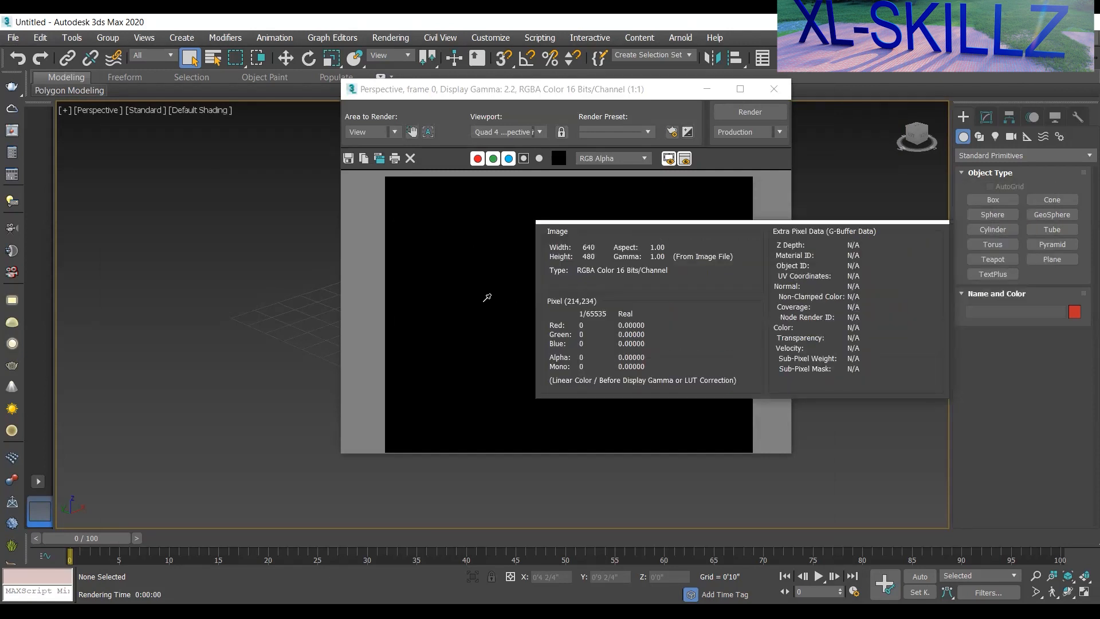
pyautogui.rightClick(486, 296)
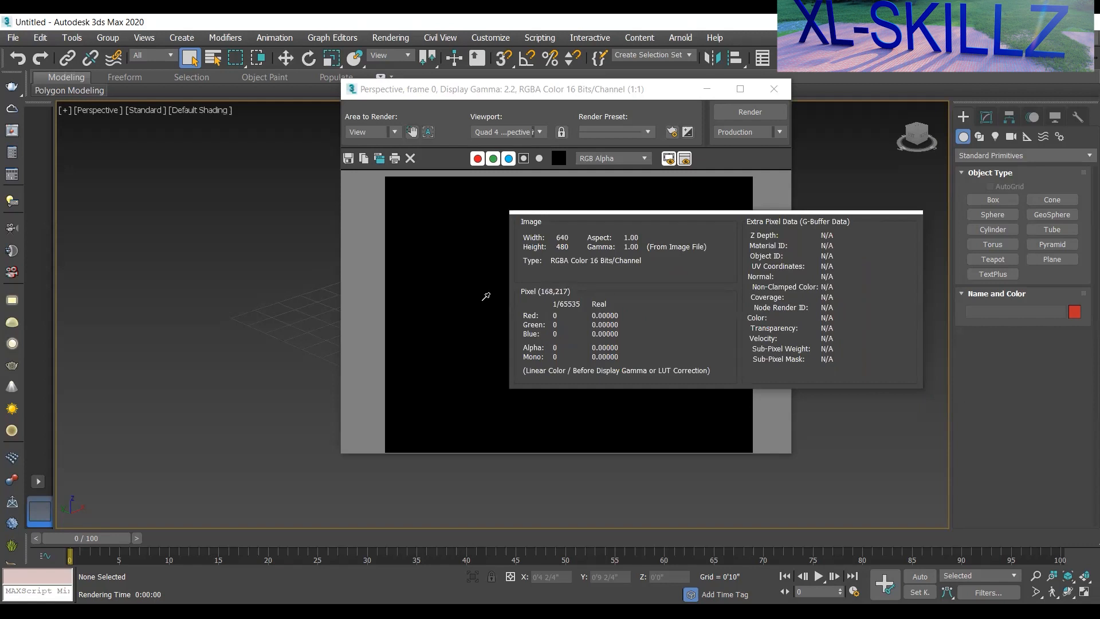
pyautogui.rightClick(478, 291)
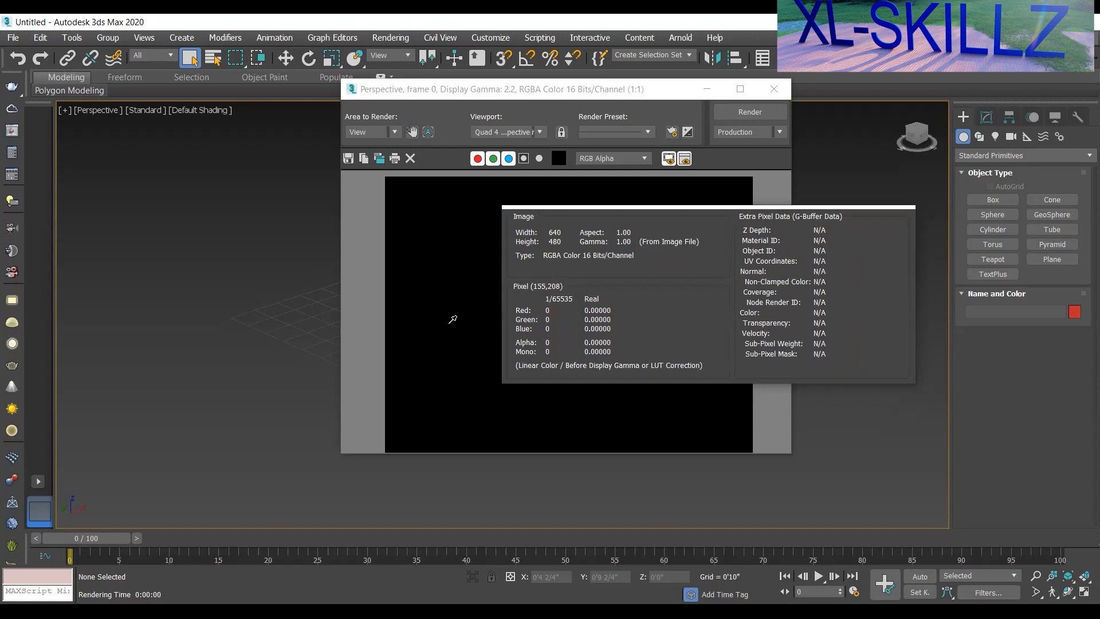
pyautogui.rightClick(517, 295)
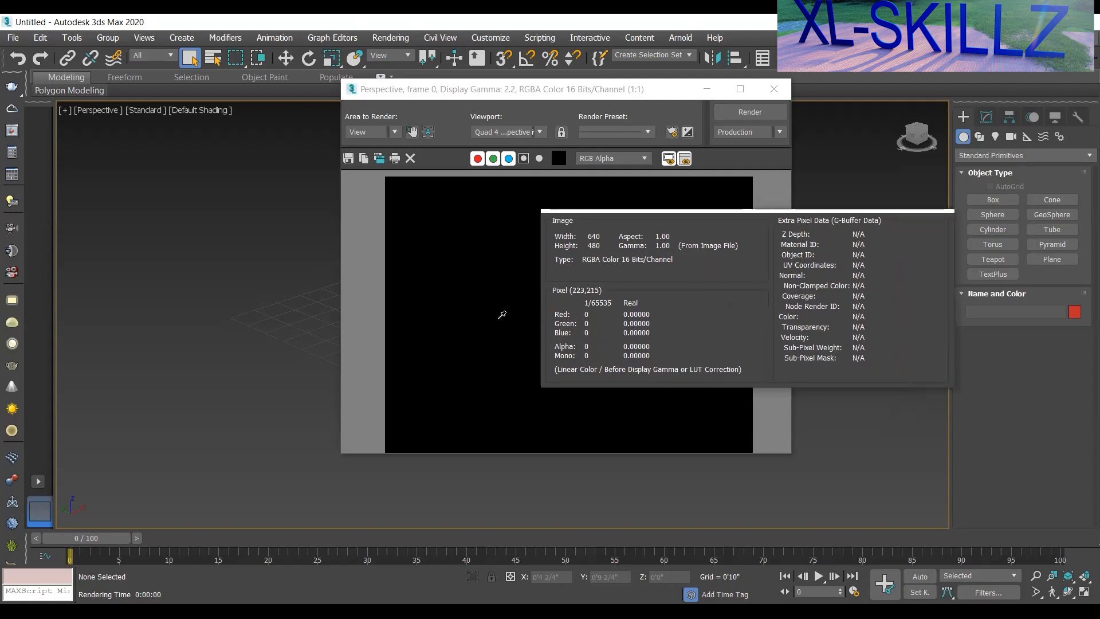
pyautogui.click(489, 291)
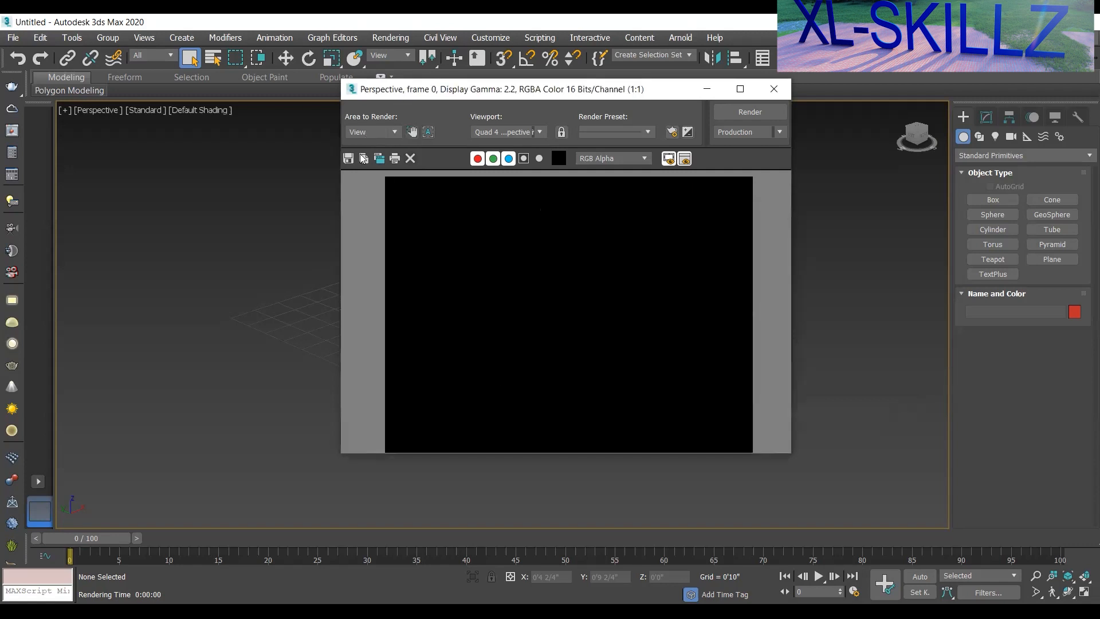
pyautogui.click(774, 92)
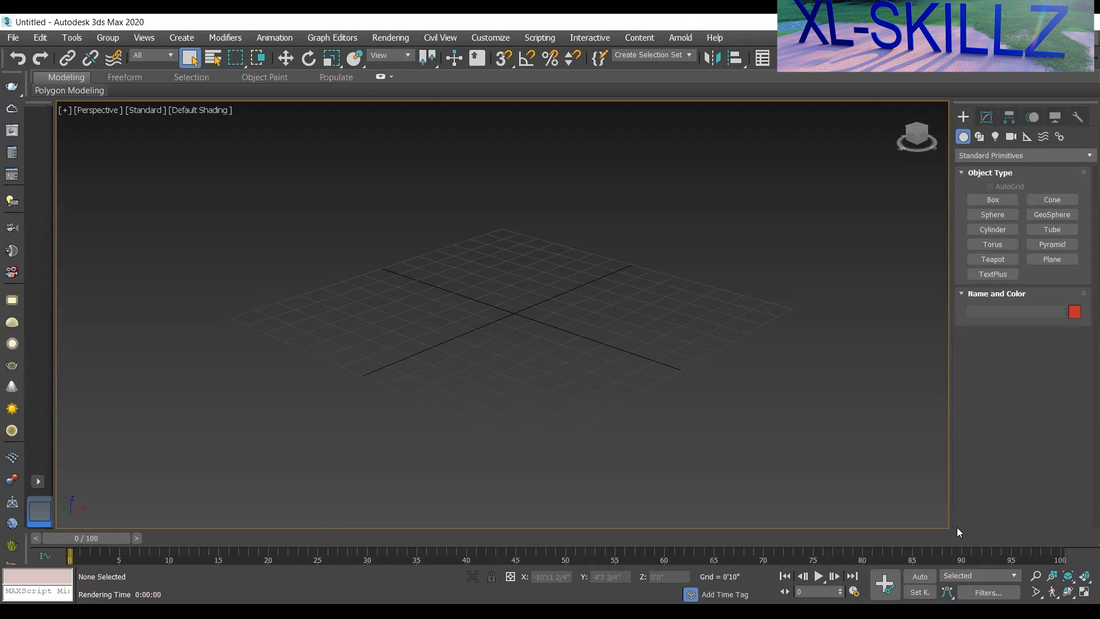
# Find the Snipping Tool through the Windows search, launch it and reposition its window
pyautogui.press('super')
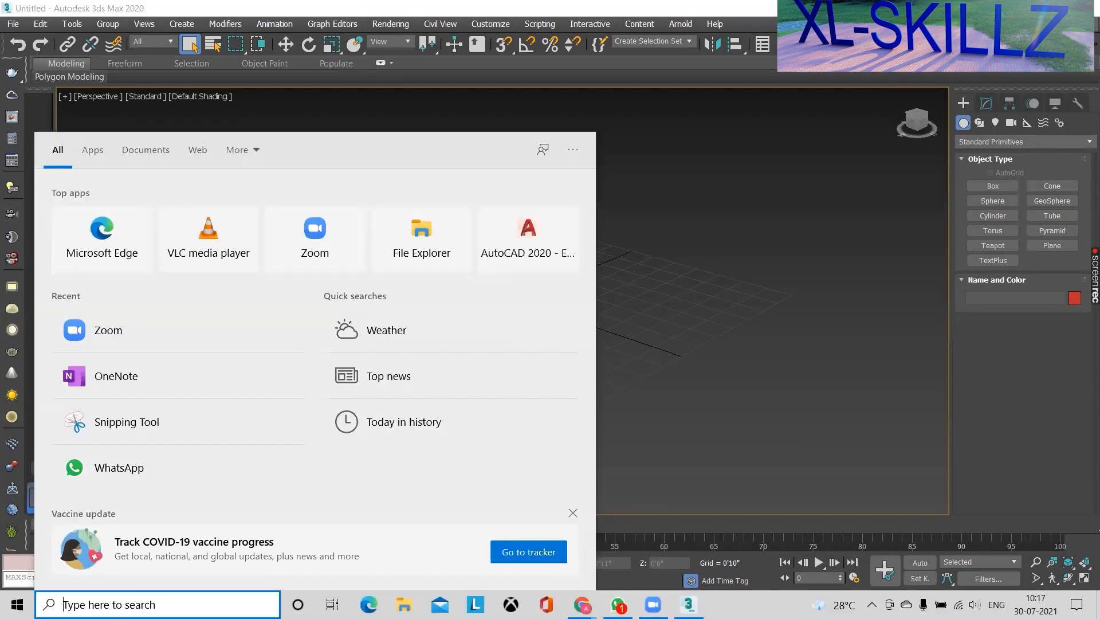
pyautogui.write('s')
pyautogui.click(158, 221)
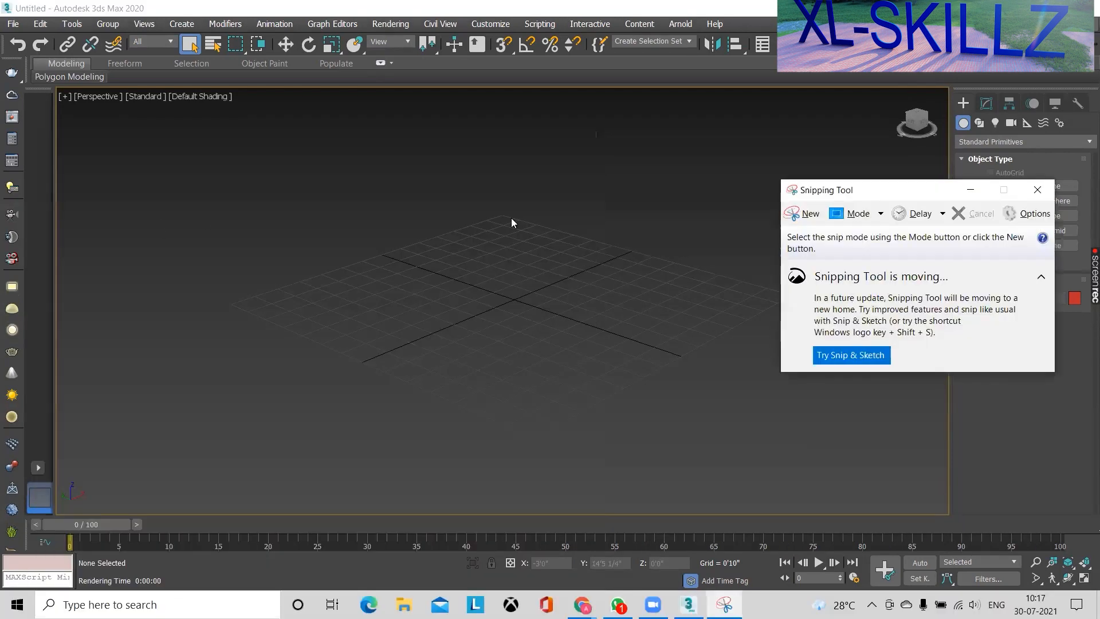
pyautogui.moveTo(906, 190); pyautogui.dragTo(775, 154)
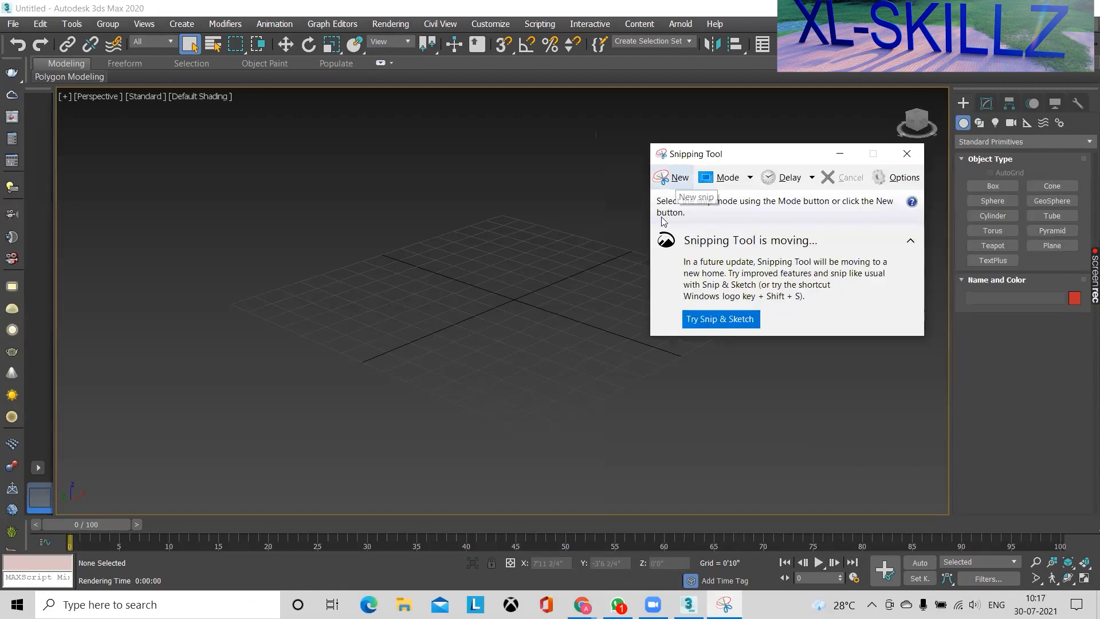
# Switch to WhatsApp and capture a rectangular snip of the whole bed reference image with the Snipping Tool
pyautogui.click(618, 604)
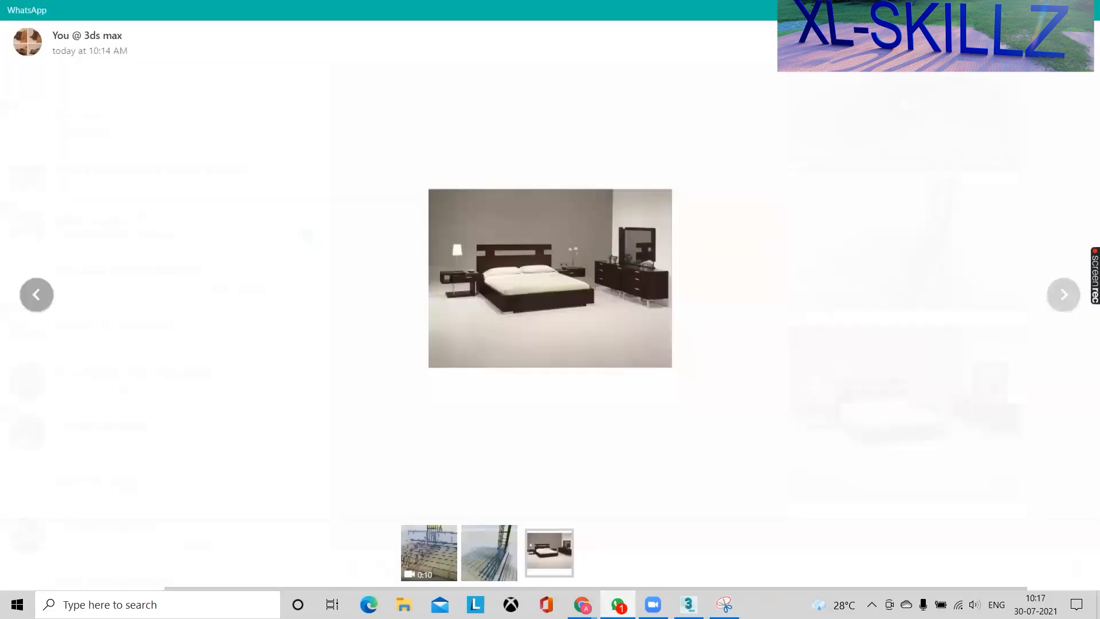
pyautogui.click(724, 604)
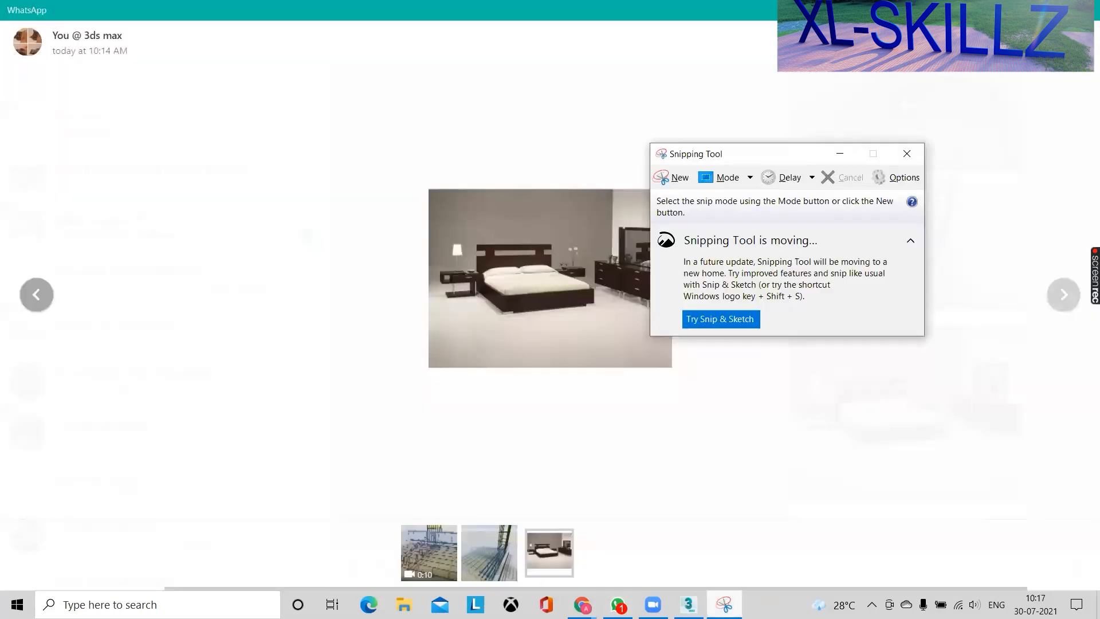
pyautogui.click(676, 179)
pyautogui.moveTo(430, 189); pyautogui.dragTo(671, 367)
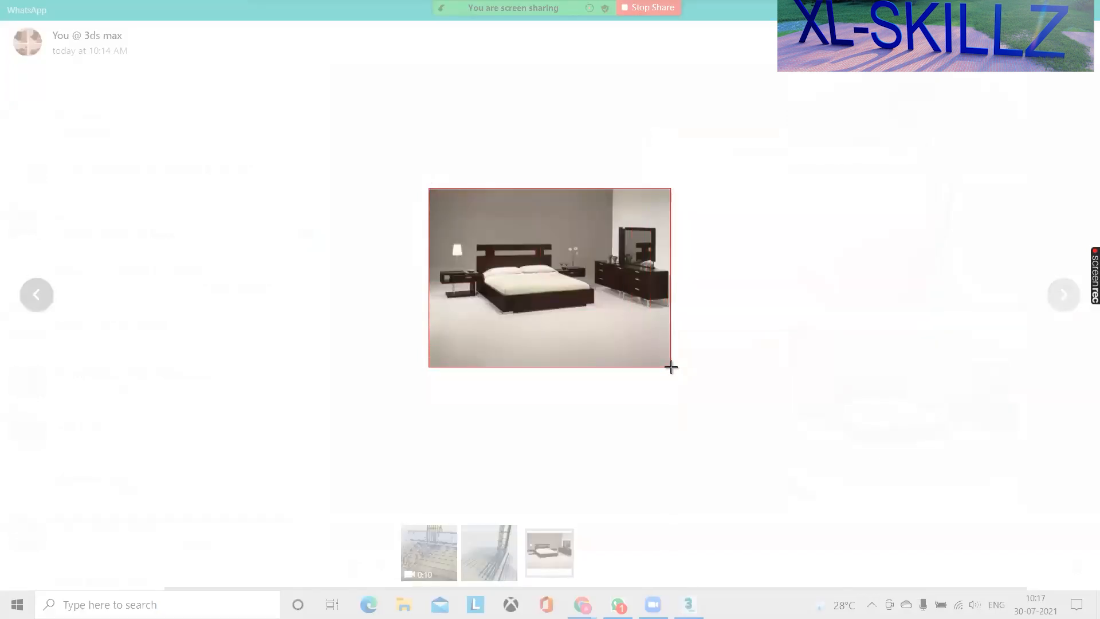
pyautogui.moveTo(671, 367); pyautogui.dragTo(671, 367)
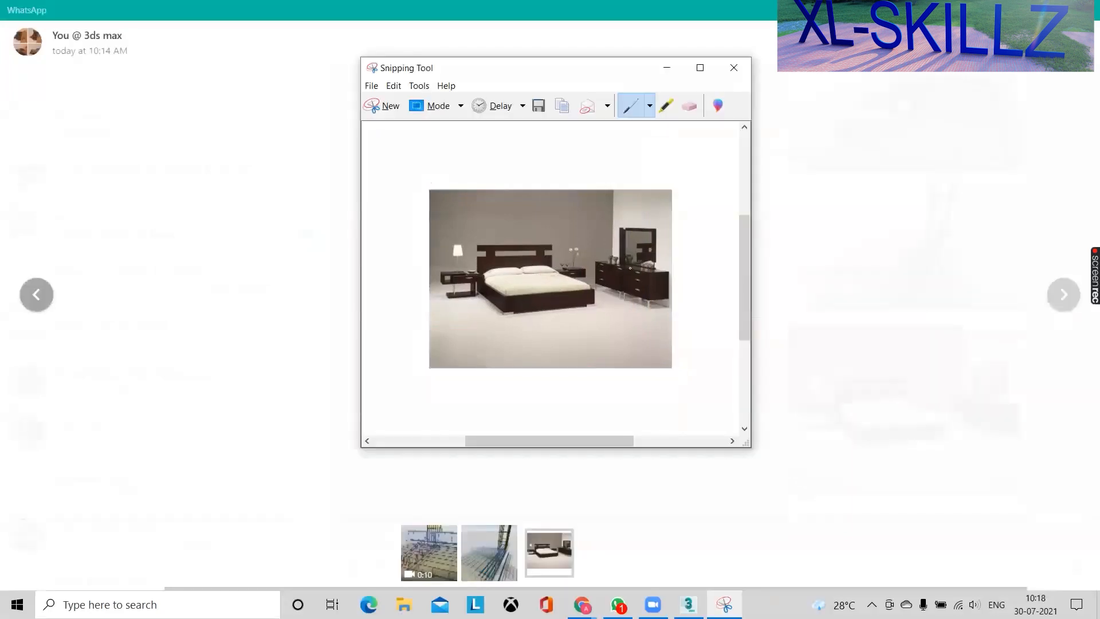
# Place the Snipping Tool window with the captured bed image over the 3ds Max viewport
pyautogui.click(696, 69)
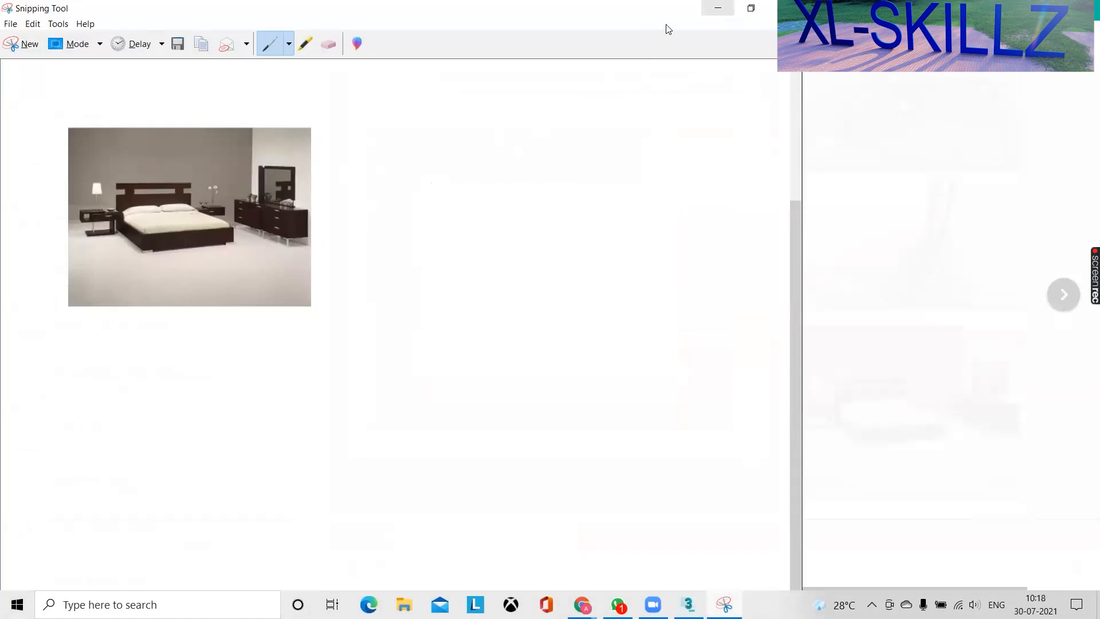
pyautogui.click(750, 8)
pyautogui.moveTo(537, 75); pyautogui.dragTo(623, 67)
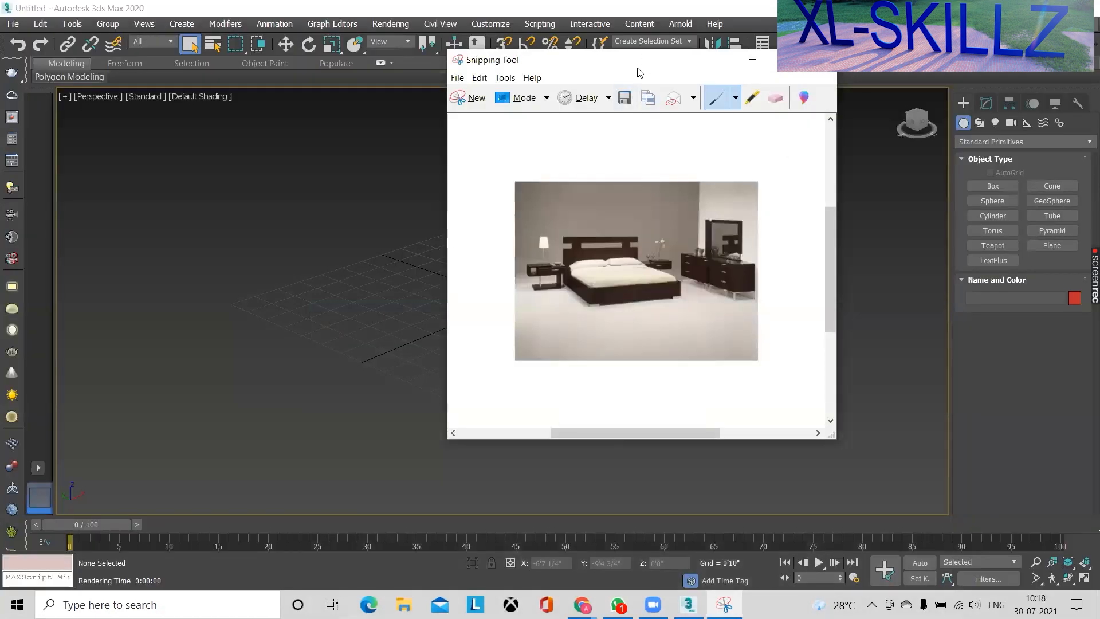
pyautogui.moveTo(638, 68); pyautogui.dragTo(698, 115)
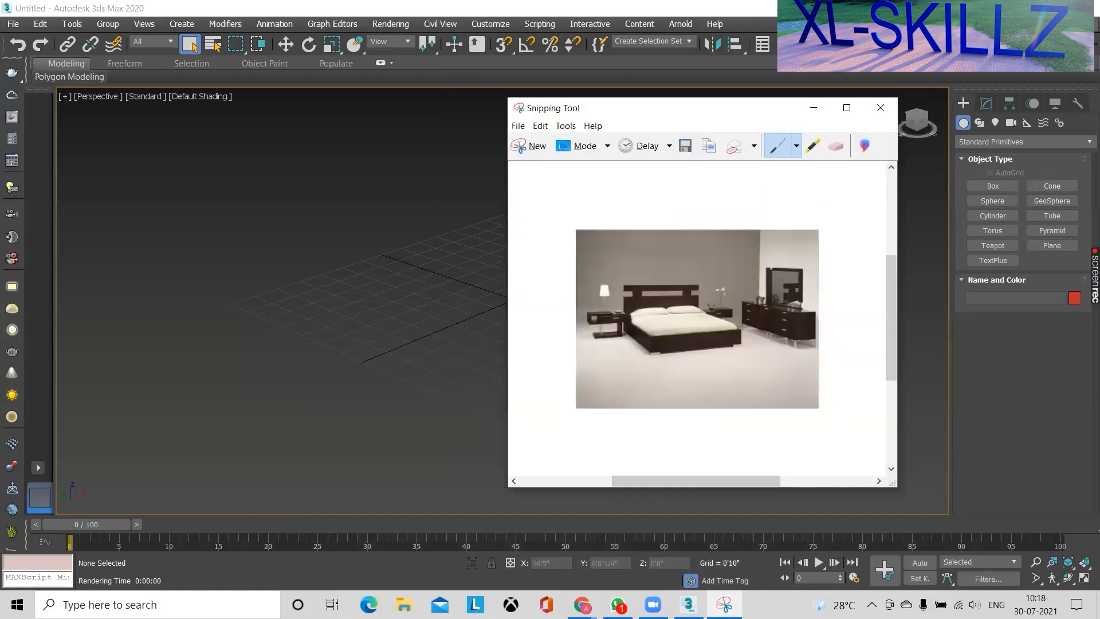
# Restore the maximized 3ds Max window to a smaller floating window on the desktop
pyautogui.click(1050, 8)
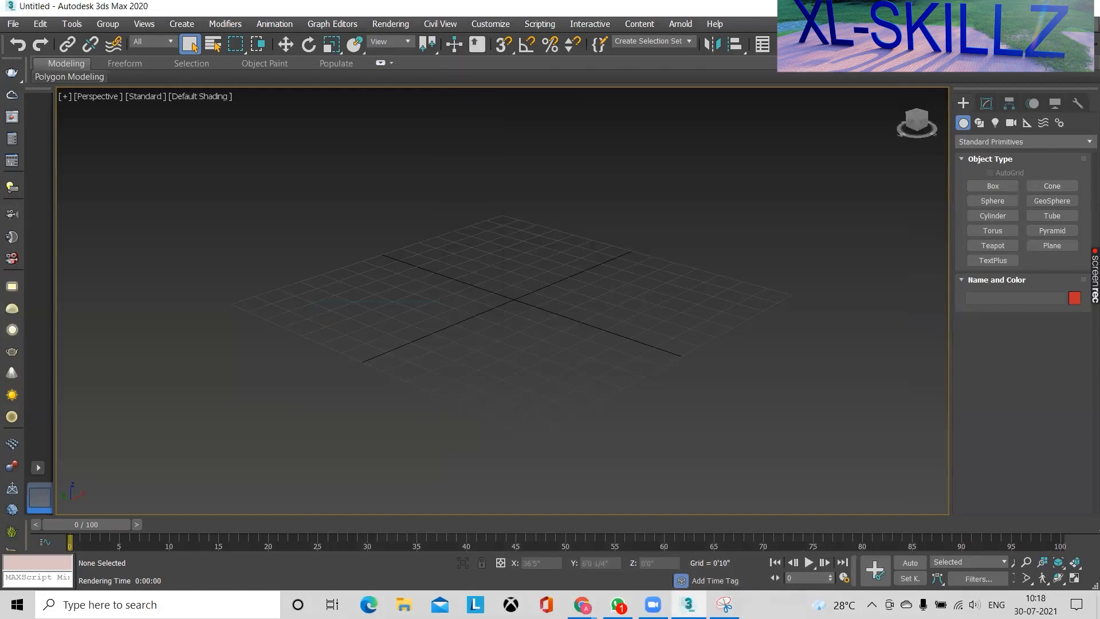
pyautogui.click(1050, 8)
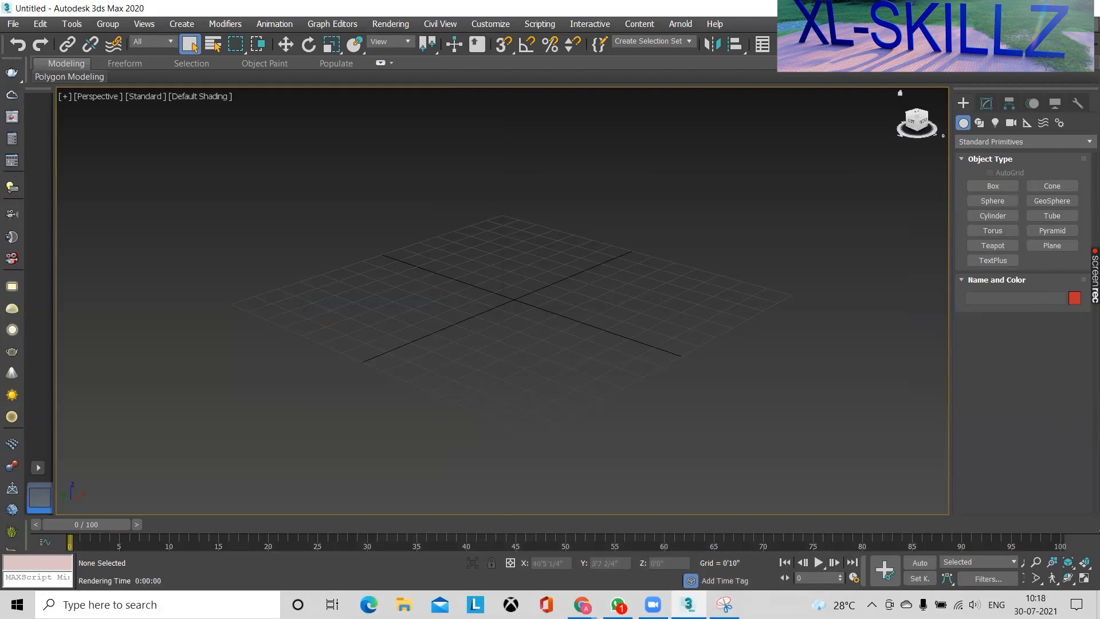
pyautogui.click(1050, 8)
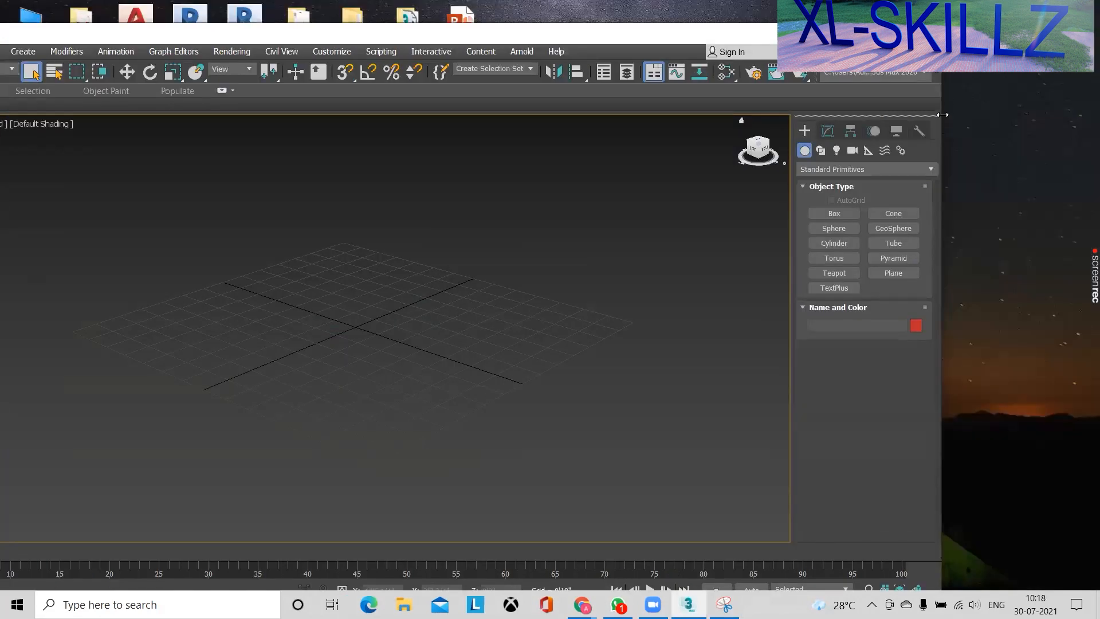
# Narrow the 3ds Max window and place the Snipping Tool window with the bed image beside it on the desktop
pyautogui.moveTo(942, 115); pyautogui.dragTo(510, 115)
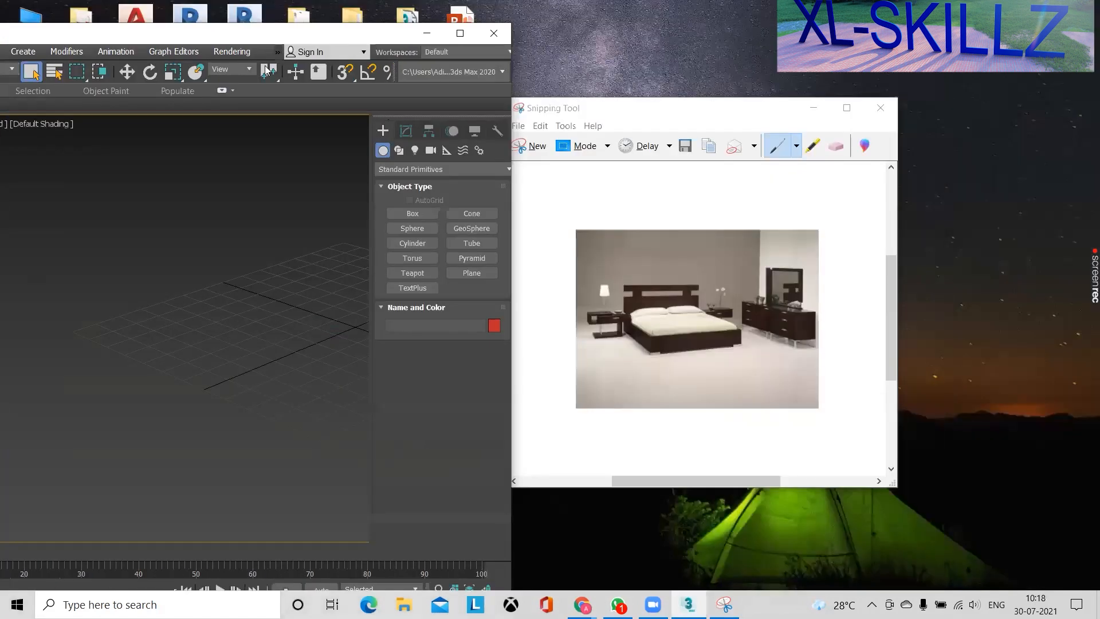
pyautogui.doubleClick(246, 35)
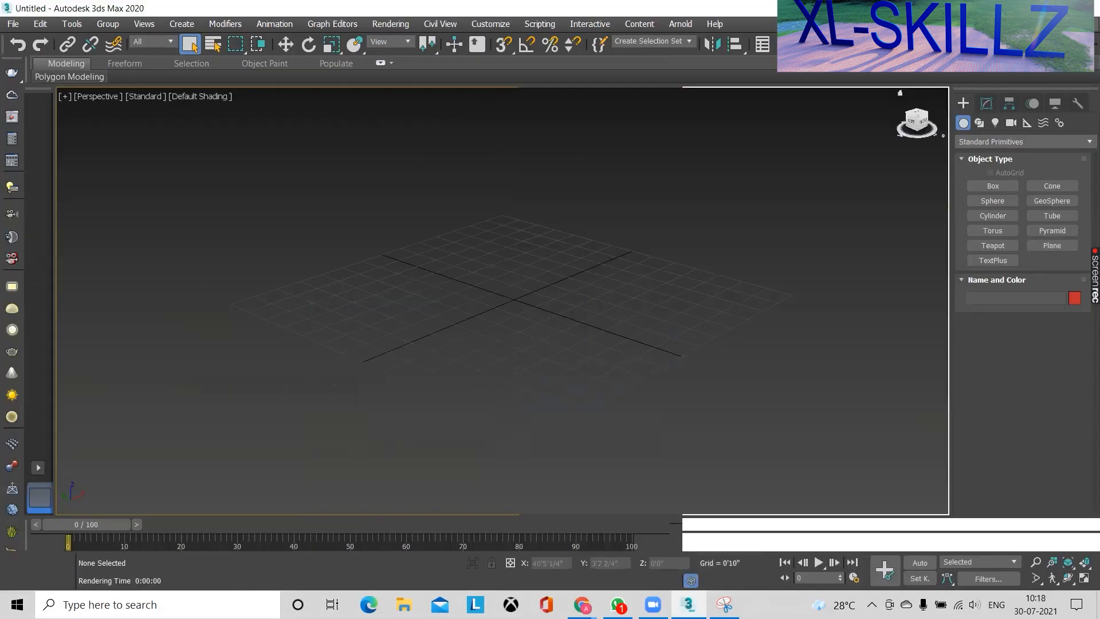
pyautogui.doubleClick(186, 8)
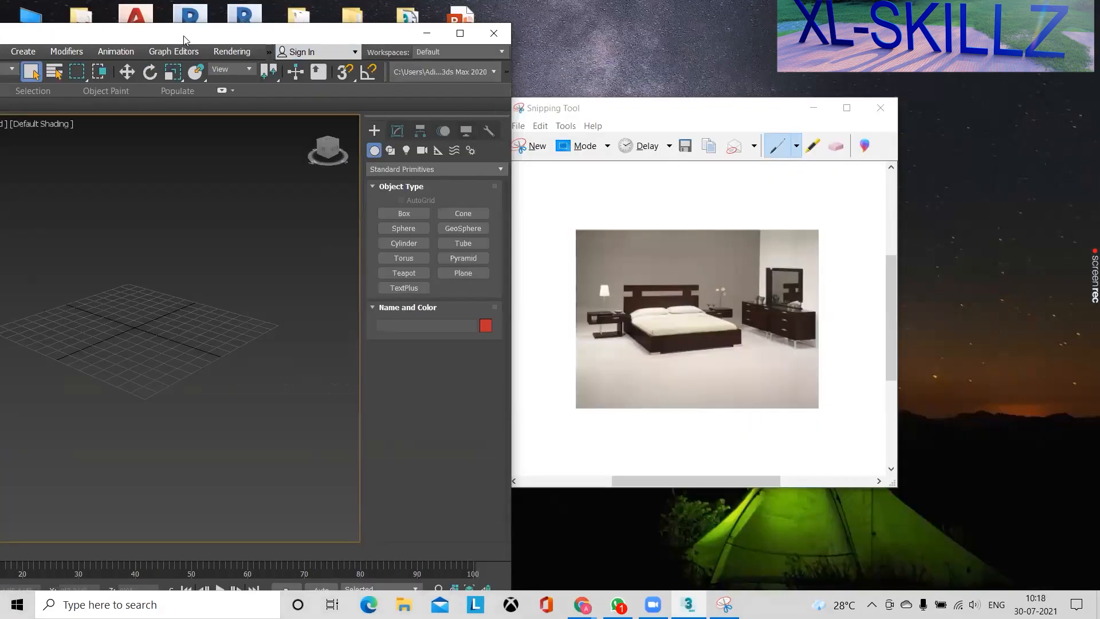
pyautogui.moveTo(184, 39); pyautogui.dragTo(352, 20)
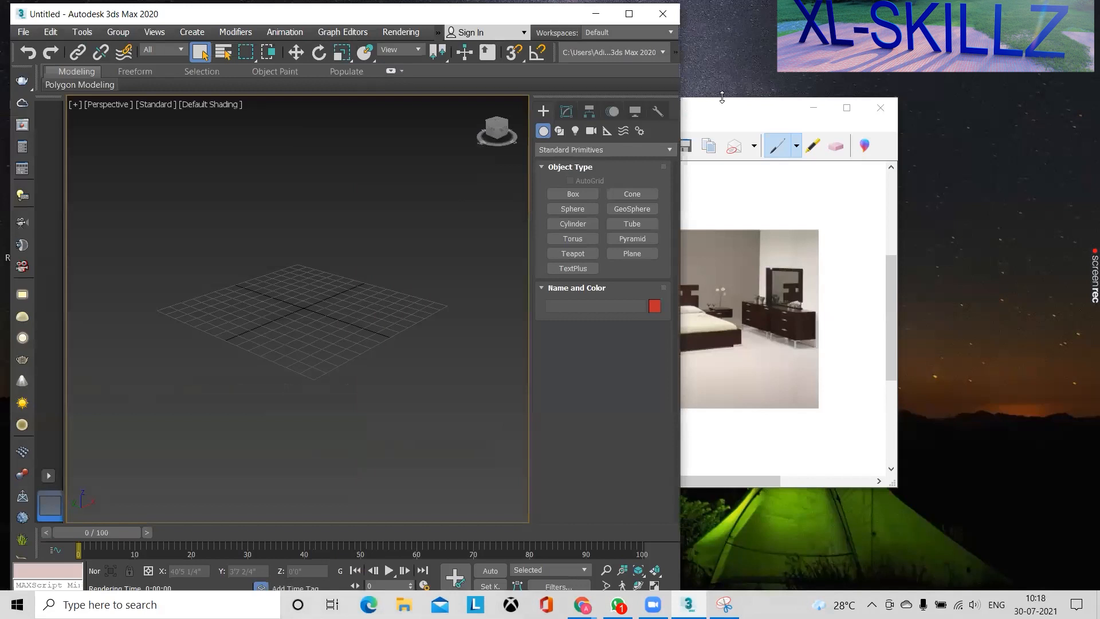
pyautogui.moveTo(734, 112); pyautogui.dragTo(907, 67)
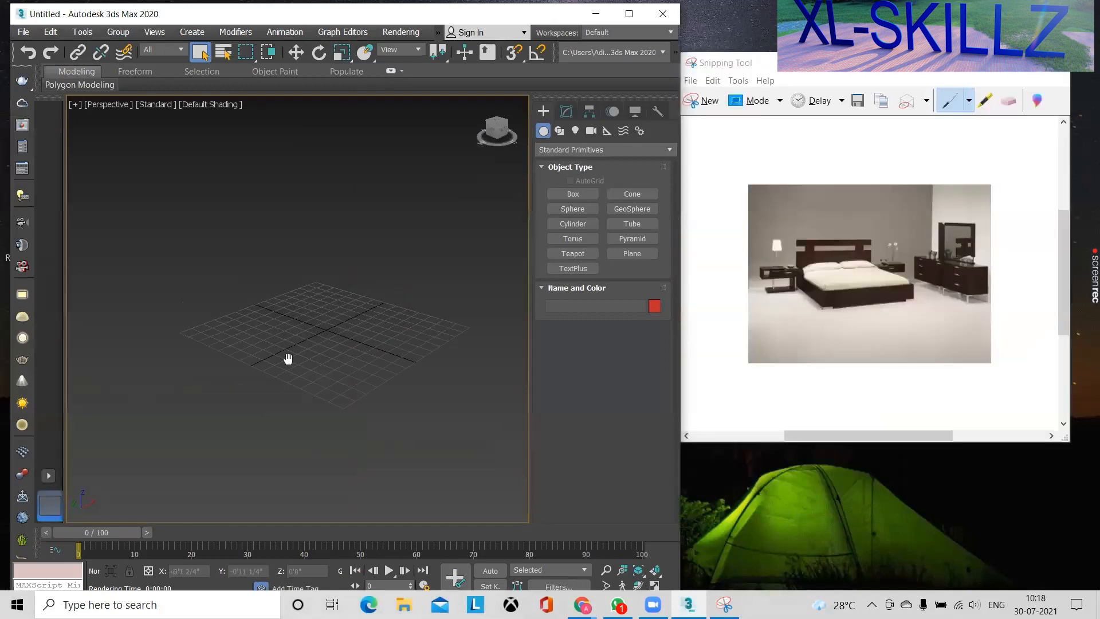
pyautogui.scroll(3, 283, 332)
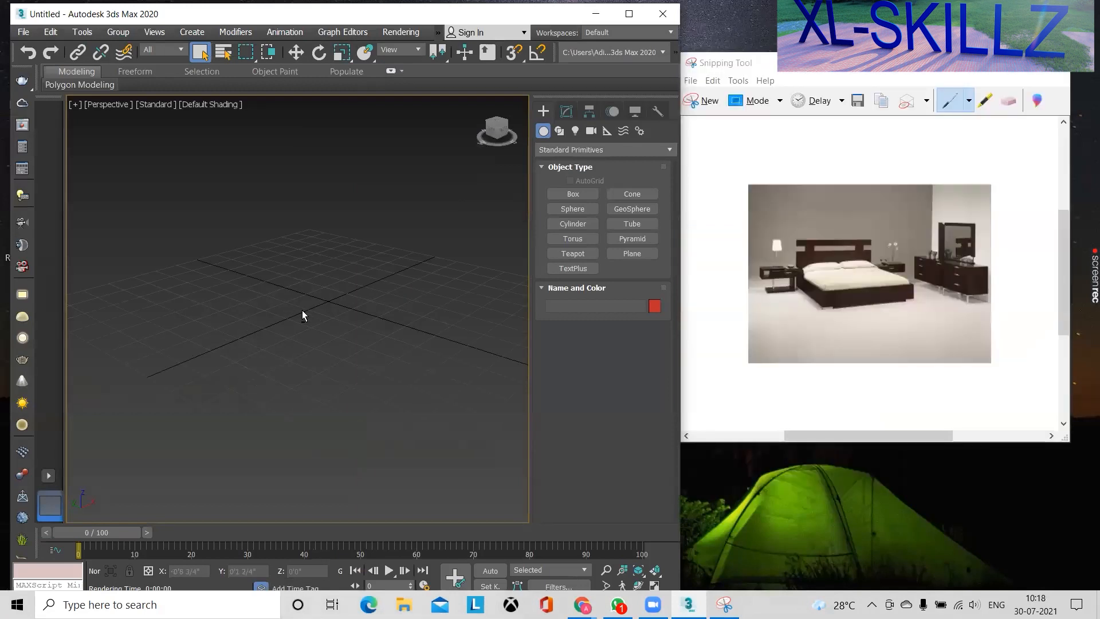
pyautogui.moveTo(301, 310)
pyautogui.keyDown('alt'); pyautogui.mouseDown(button='middle')
pyautogui.moveTo(318, 321)
pyautogui.moveTo(297, 301)
pyautogui.moveTo(296, 314)
pyautogui.mouseUp(button='middle'); pyautogui.keyUp('alt')
pyautogui.scroll(-3, 305, 292)
pyautogui.moveTo(359, 275); pyautogui.dragTo(347, 281, button='middle')
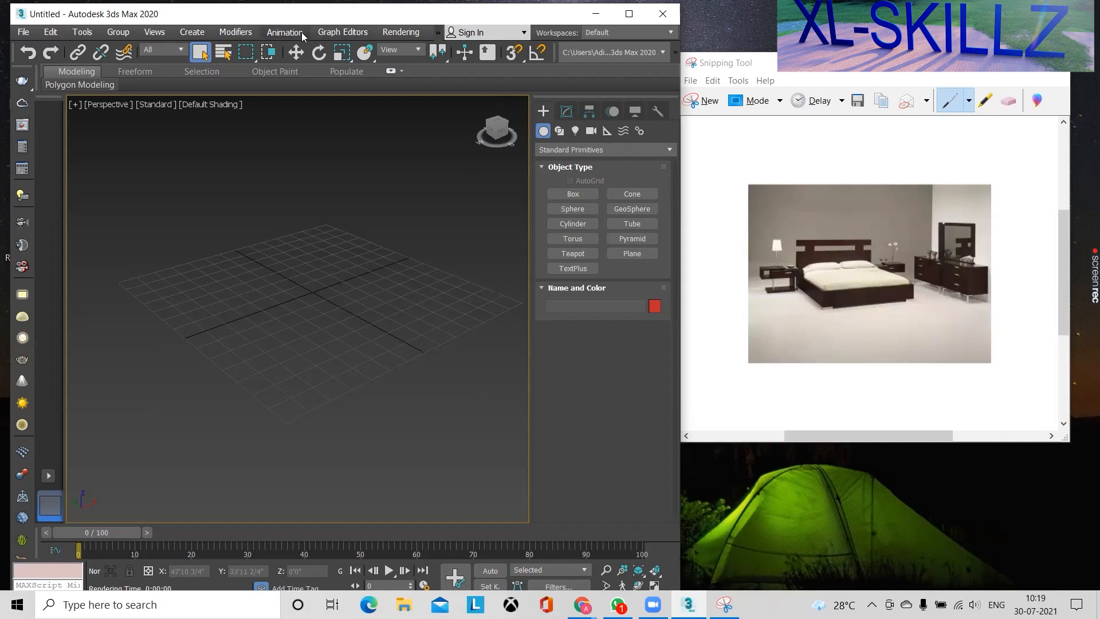
pyautogui.click(438, 33)
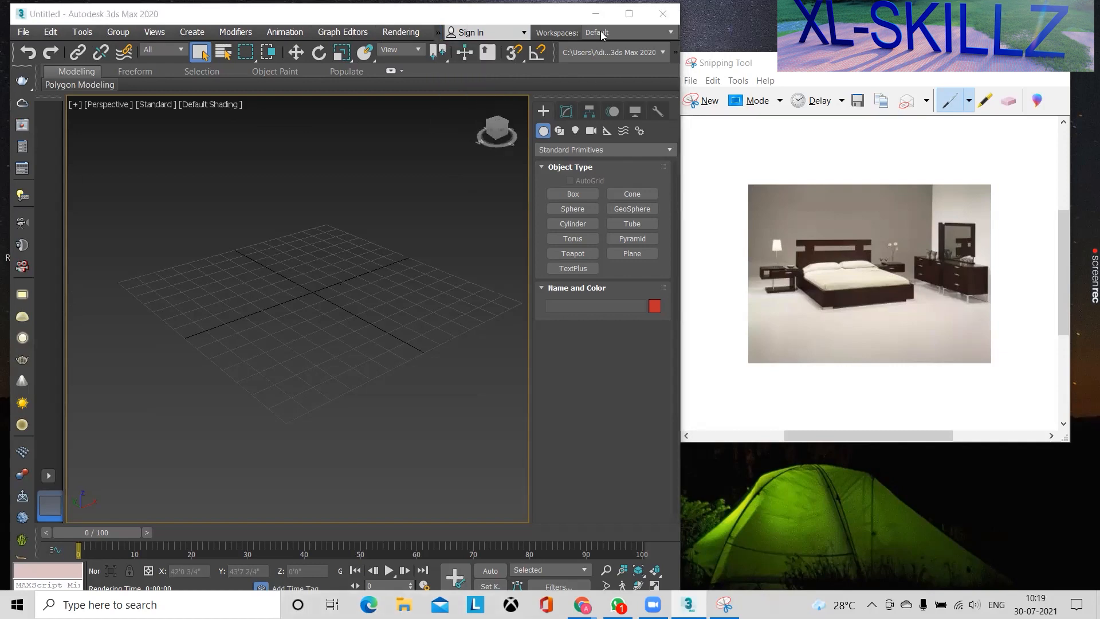
pyautogui.click(629, 13)
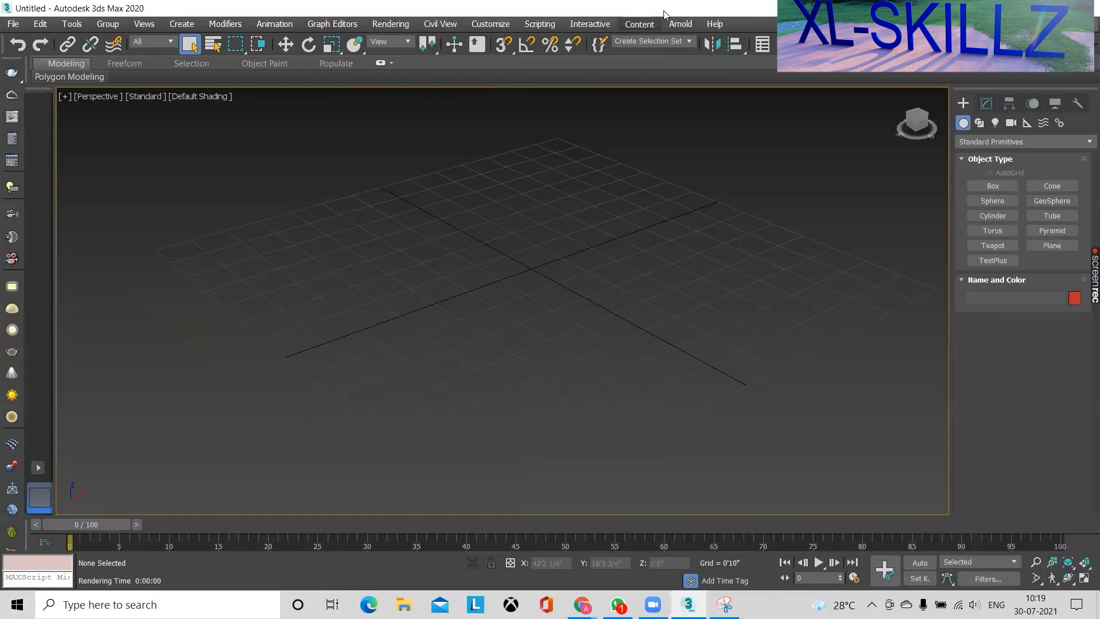
pyautogui.click(495, 24)
pyautogui.moveTo(681, 24)
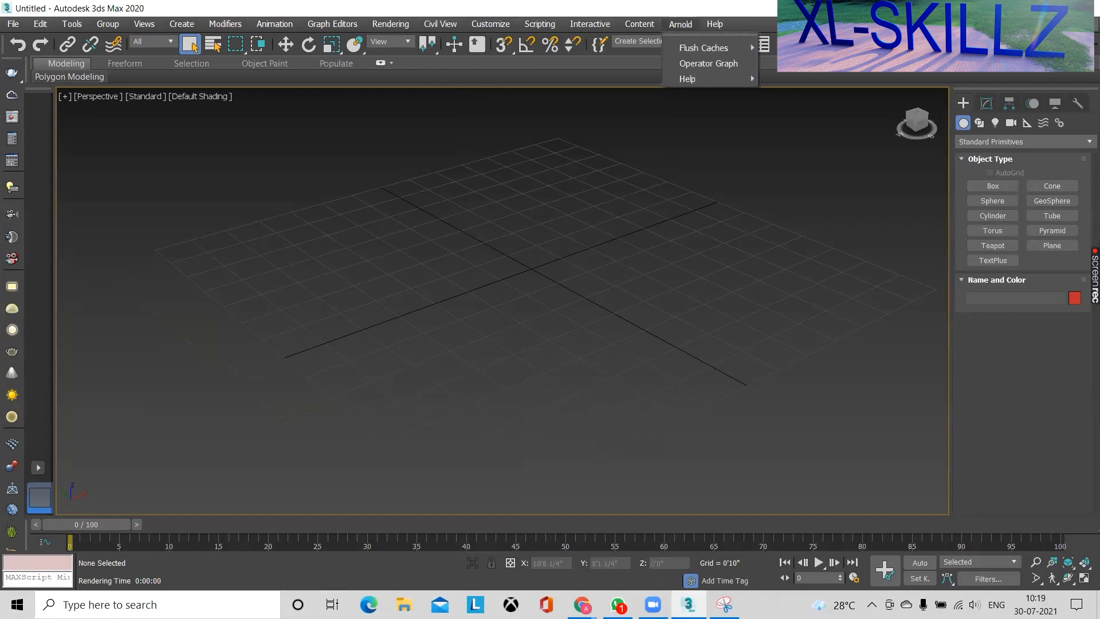
pyautogui.click(1049, 8)
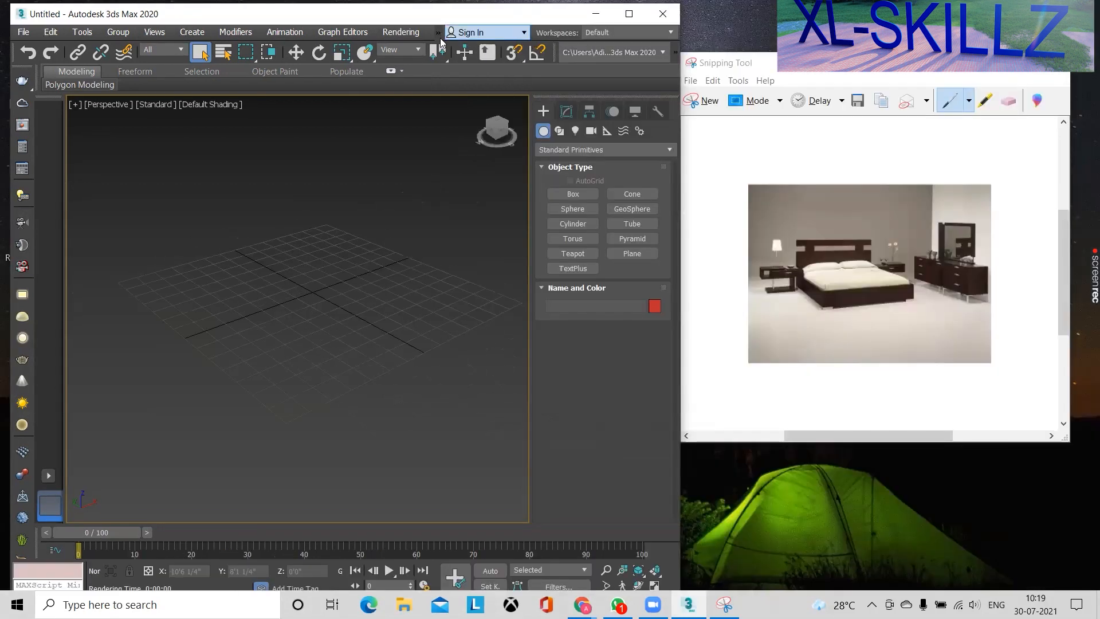
# Open the units setup and choose US Standard with Feet w/Fractional Inches as the display unit scale
pyautogui.click(438, 36)
pyautogui.moveTo(466, 69)
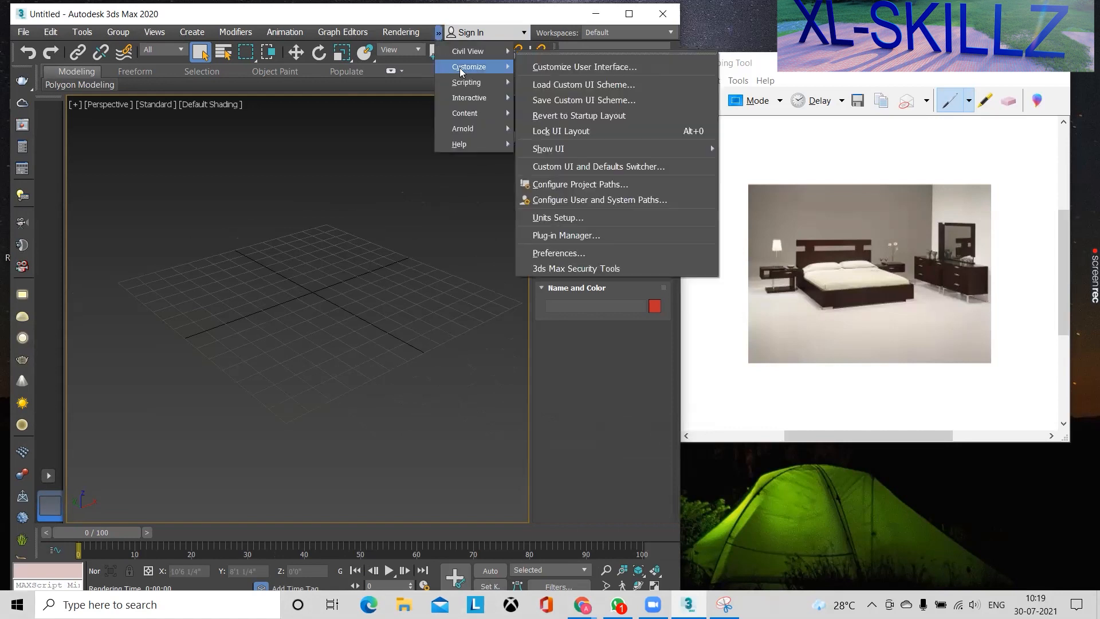
pyautogui.click(581, 218)
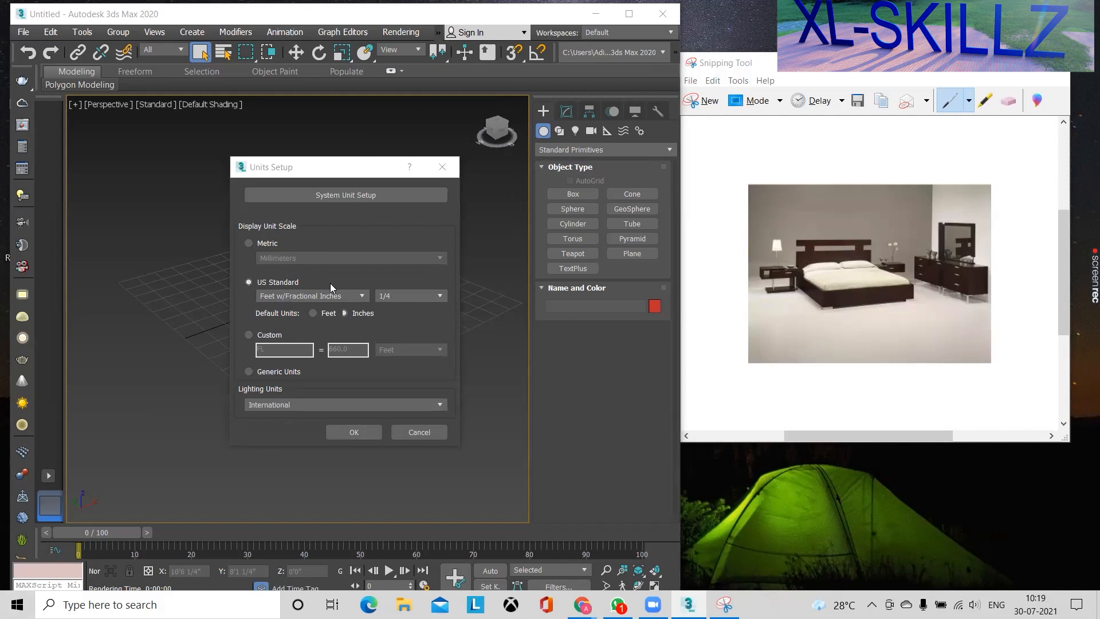
pyautogui.click(314, 297)
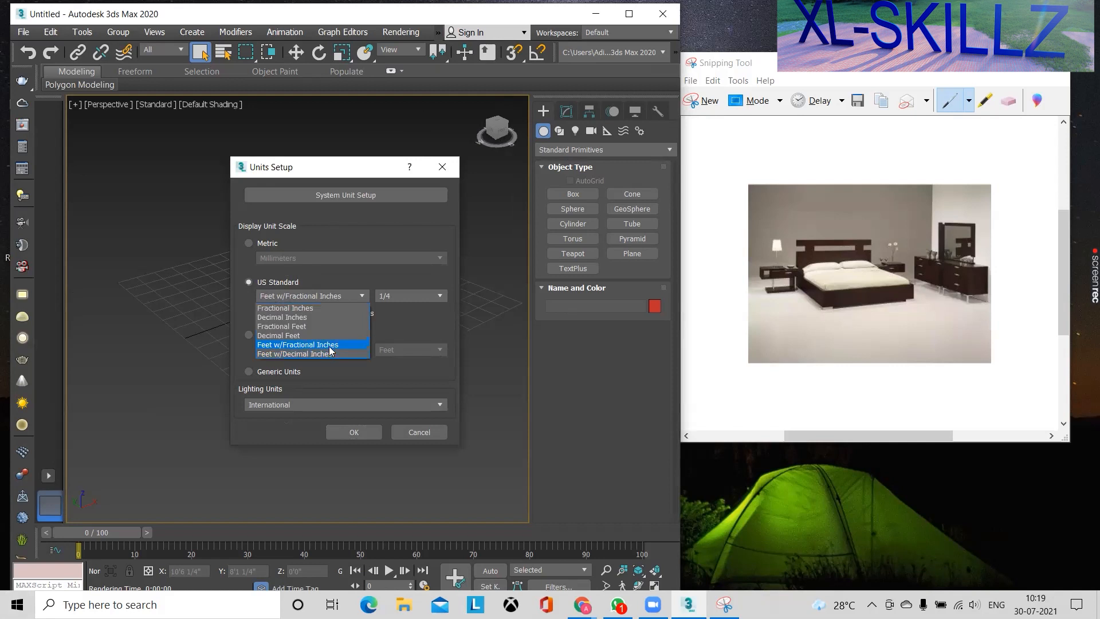
pyautogui.click(338, 345)
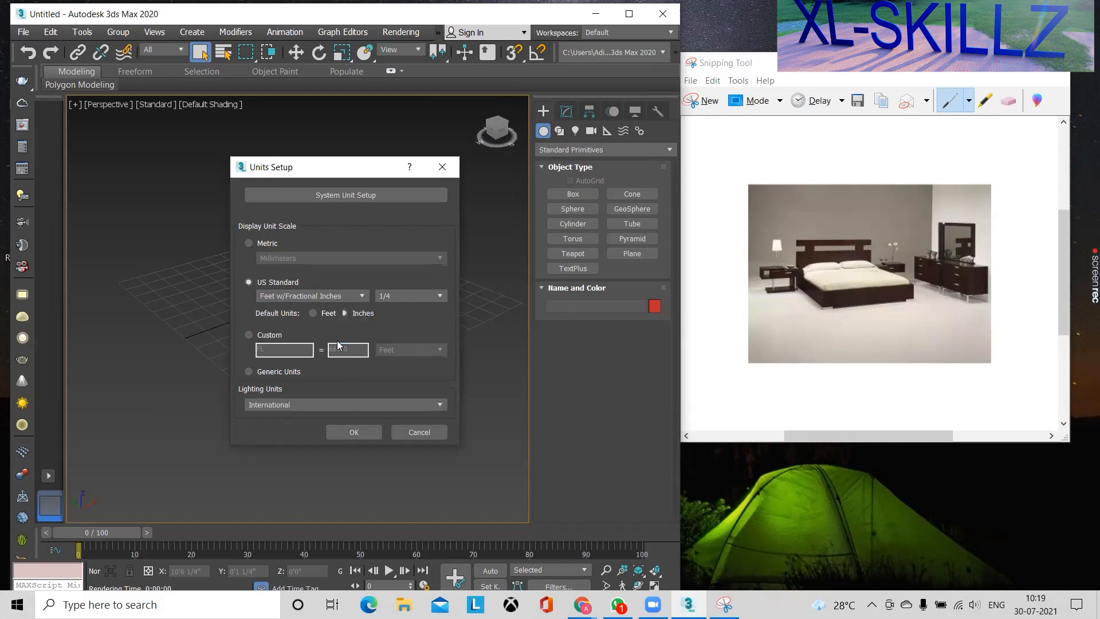
pyautogui.click(318, 294)
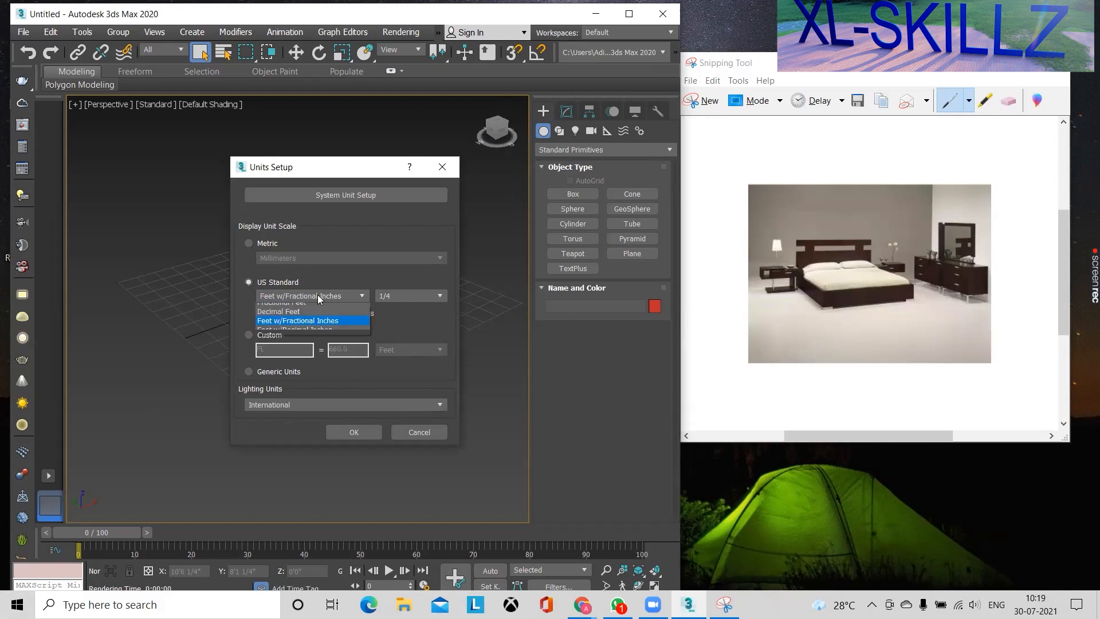
pyautogui.click(315, 341)
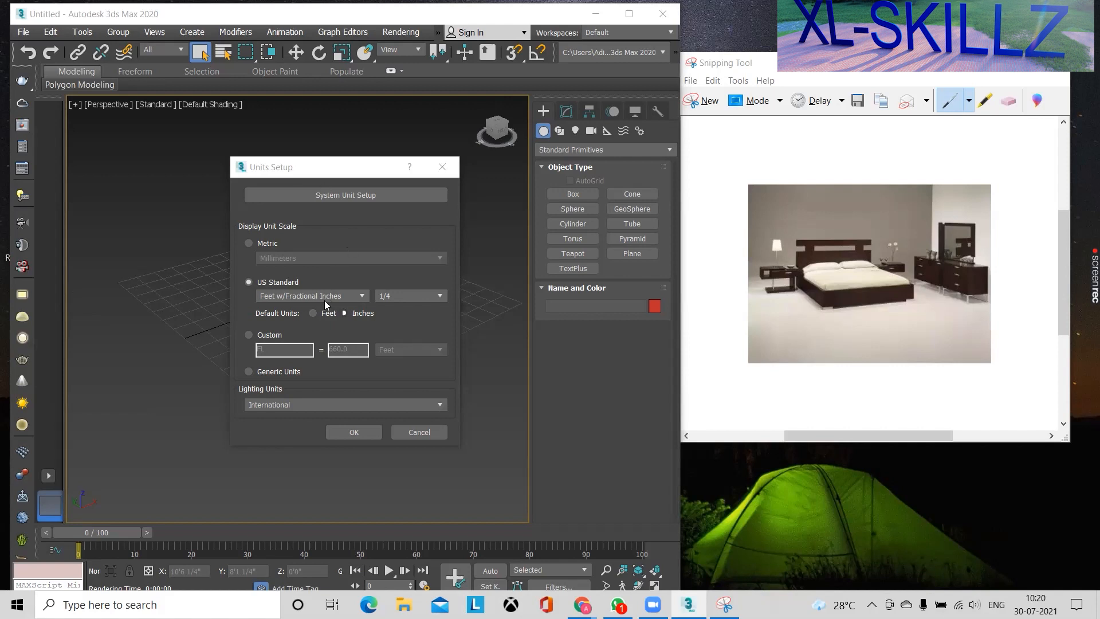
# Set the fraction precision of the US Standard display units to 1/8
pyautogui.click(414, 297)
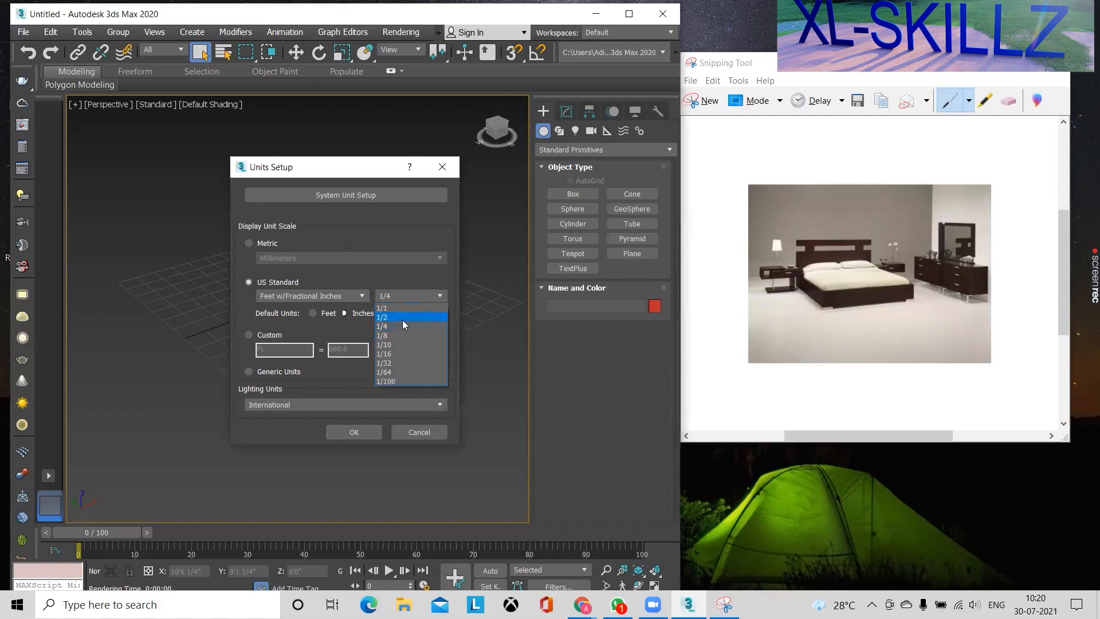
pyautogui.click(516, 39)
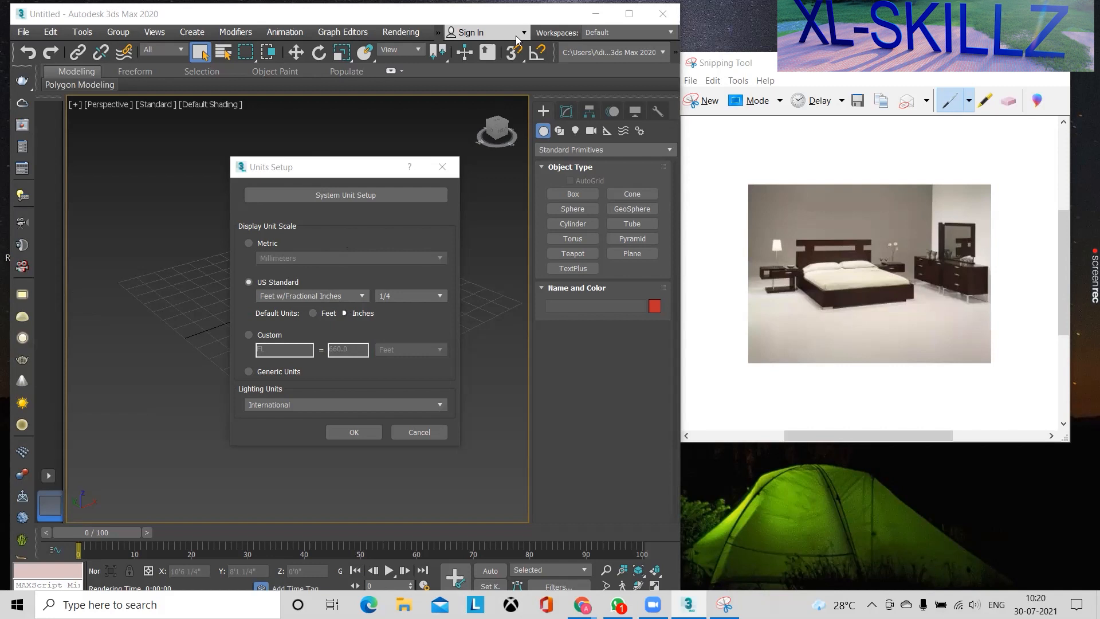
pyautogui.click(301, 296)
pyautogui.click(298, 349)
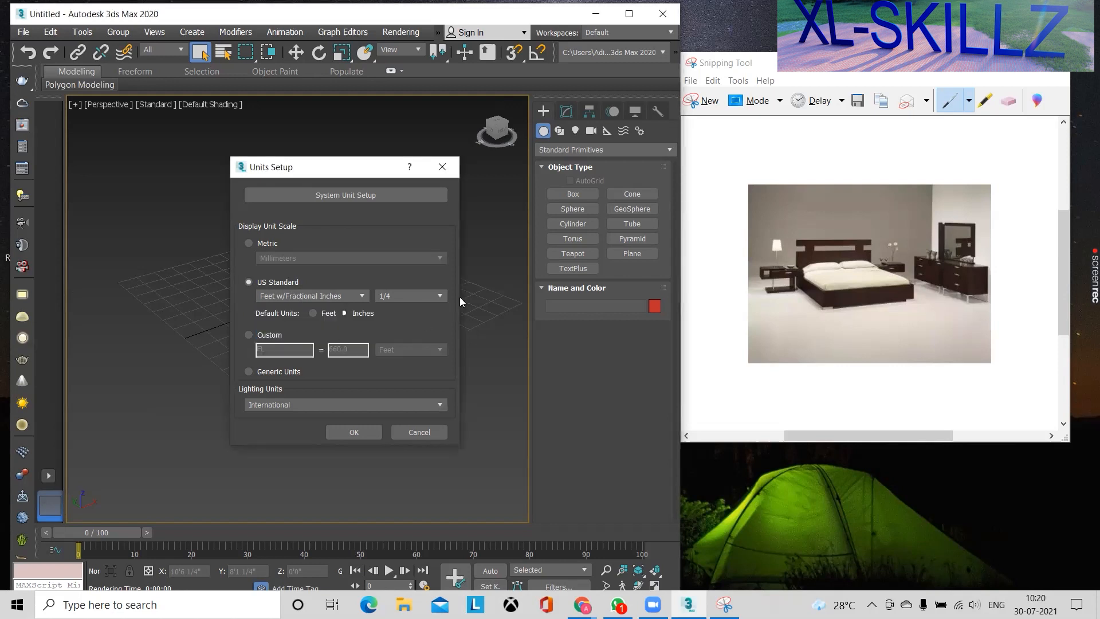
pyautogui.click(428, 296)
pyautogui.click(415, 338)
# Review the system unit scale, accept it in inches and confirm the units setup
pyautogui.click(335, 196)
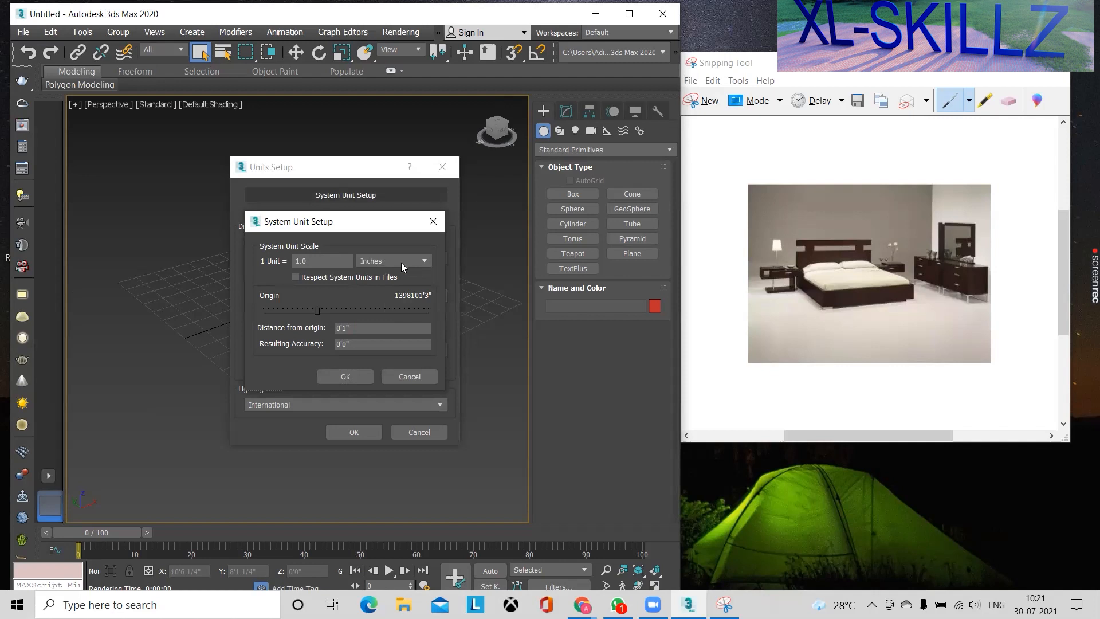
pyautogui.click(359, 375)
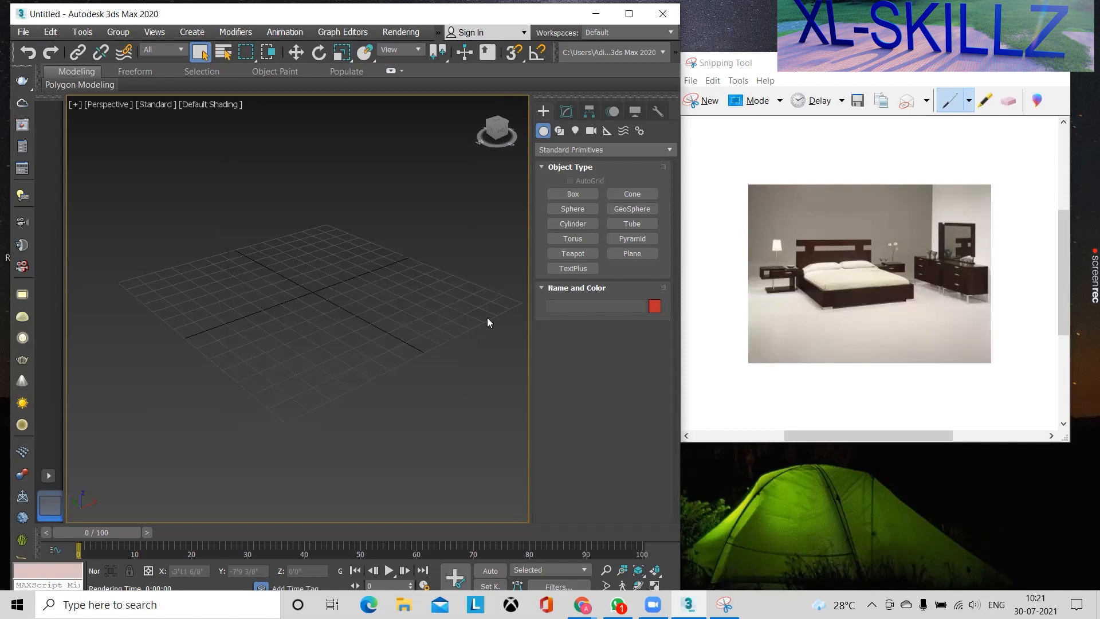
pyautogui.click(348, 431)
# Create a box on the grid about 8'11" long, 7'2" wide and 1'3" high, and switch to the Move tool
pyautogui.click(587, 193)
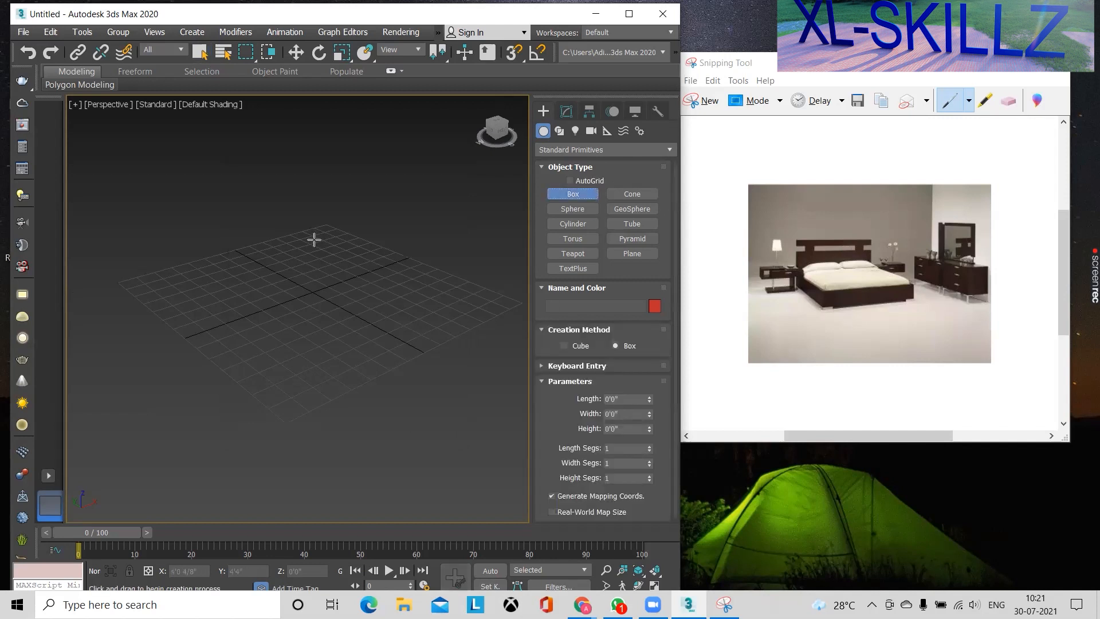
pyautogui.moveTo(314, 238); pyautogui.dragTo(319, 371)
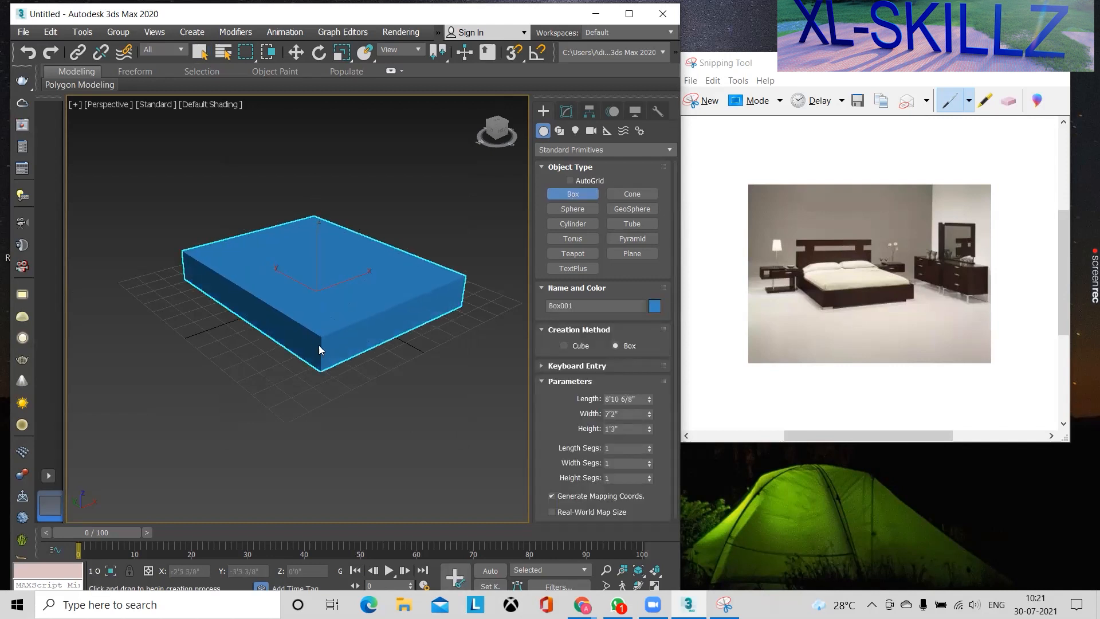
pyautogui.press('w')
pyautogui.moveTo(321, 291); pyautogui.dragTo(338, 308, button='middle')
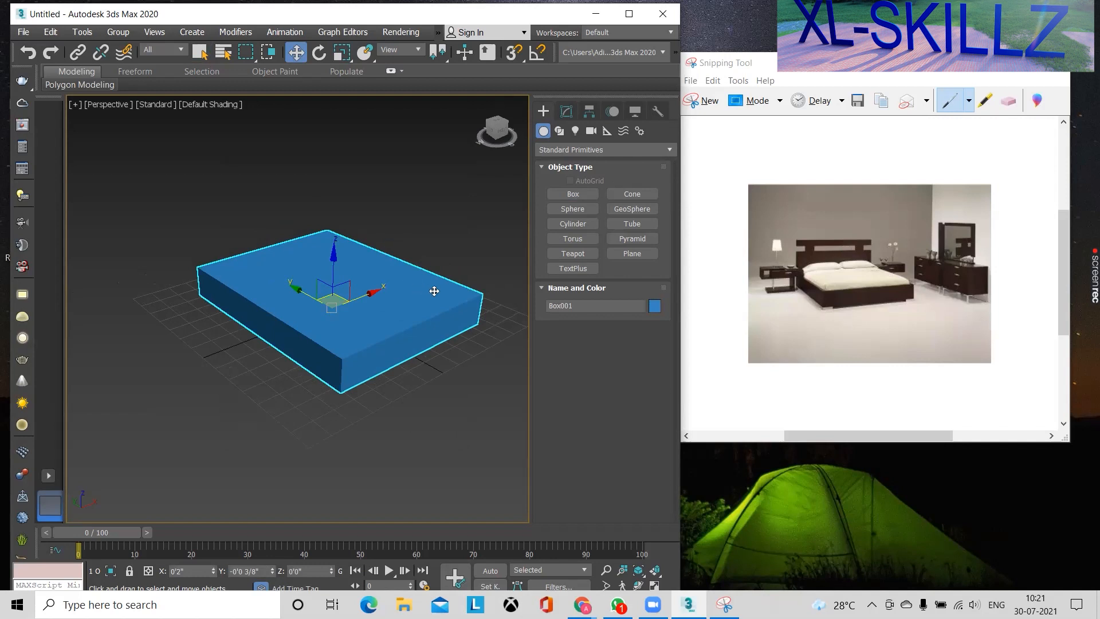
# Mark up the box on screen with freehand dimension lines labelled 4' along its short edge and 6' along its long edge
pyautogui.keyDown('alt'); pyautogui.moveTo(439, 283); pyautogui.dragTo(523, 39, button='middle'); pyautogui.keyUp('alt')
pyautogui.scroll(-3, 427, 234)
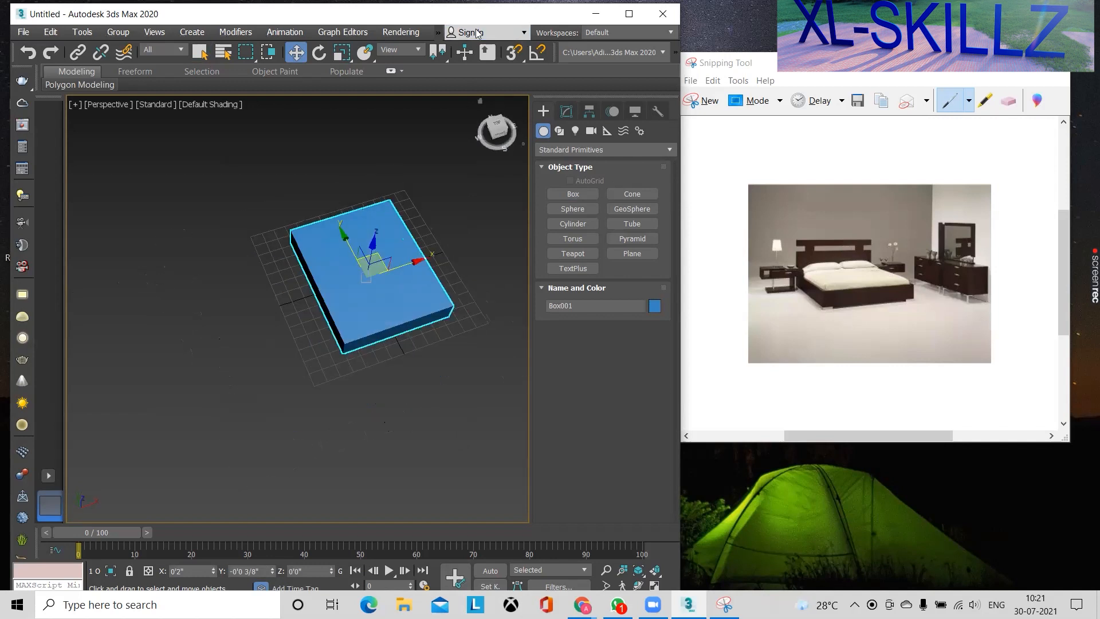
pyautogui.moveTo(288, 222); pyautogui.dragTo(391, 189)
pyautogui.moveTo(281, 217); pyautogui.dragTo(286, 233)
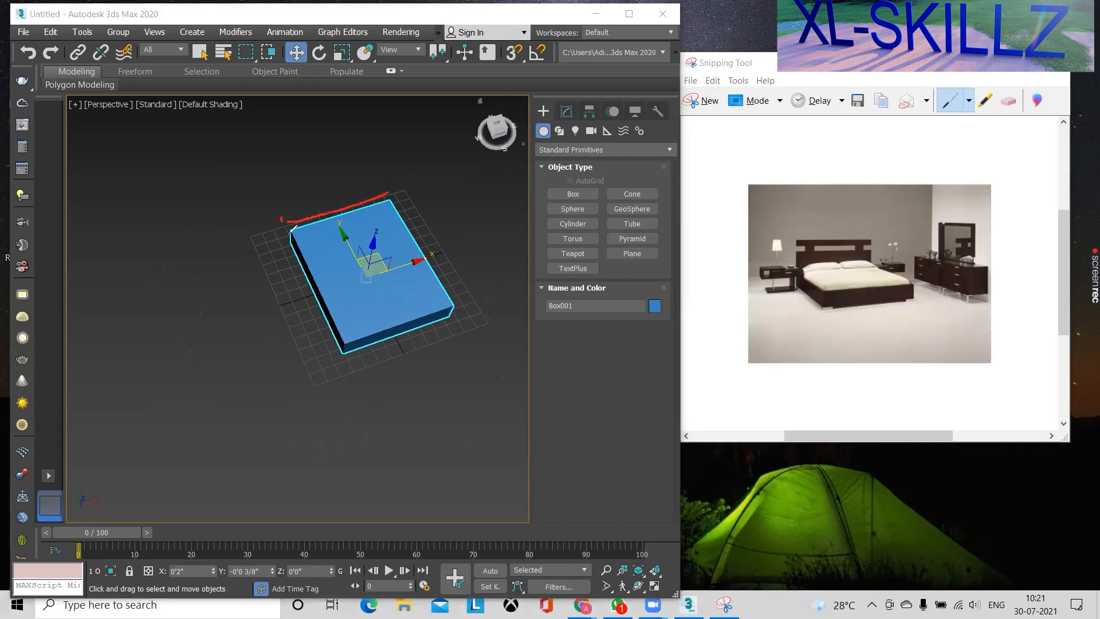
pyautogui.moveTo(387, 182); pyautogui.dragTo(389, 197)
pyautogui.moveTo(312, 174)
pyautogui.mouseDown()
pyautogui.moveTo(312, 200)
pyautogui.moveTo(334, 200)
pyautogui.mouseUp()
pyautogui.moveTo(329, 188)
pyautogui.mouseDown()
pyautogui.moveTo(329, 204)
pyautogui.moveTo(341, 184)
pyautogui.moveTo(427, 192)
pyautogui.moveTo(425, 213)
pyautogui.moveTo(462, 289)
pyautogui.moveTo(480, 292)
pyautogui.mouseUp()
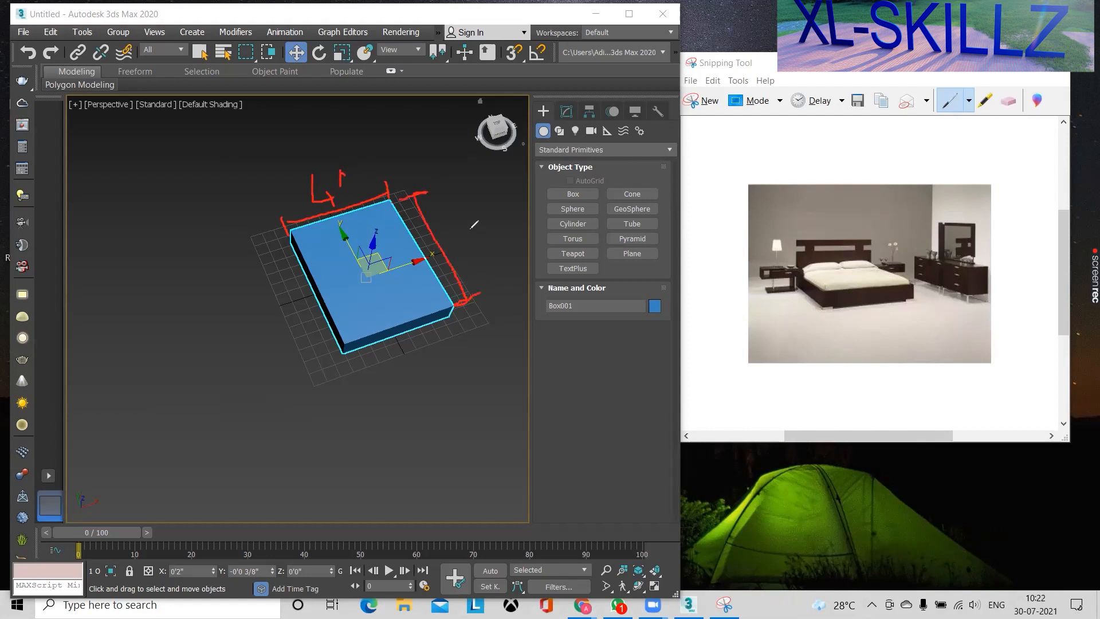
pyautogui.moveTo(463, 215)
pyautogui.mouseDown()
pyautogui.moveTo(458, 245)
pyautogui.moveTo(469, 214)
pyautogui.mouseUp()
pyautogui.moveTo(351, 185); pyautogui.dragTo(377, 153)
# Annotate the sizes 3' and 5'10" beside the box with circles and ticks, and clear the on-screen markup
pyautogui.moveTo(185, 260)
pyautogui.mouseDown()
pyautogui.moveTo(220, 244)
pyautogui.moveTo(234, 259)
pyautogui.moveTo(213, 272)
pyautogui.mouseUp()
pyautogui.moveTo(217, 213)
pyautogui.mouseDown()
pyautogui.moveTo(219, 298)
pyautogui.moveTo(232, 307)
pyautogui.moveTo(235, 280)
pyautogui.mouseUp()
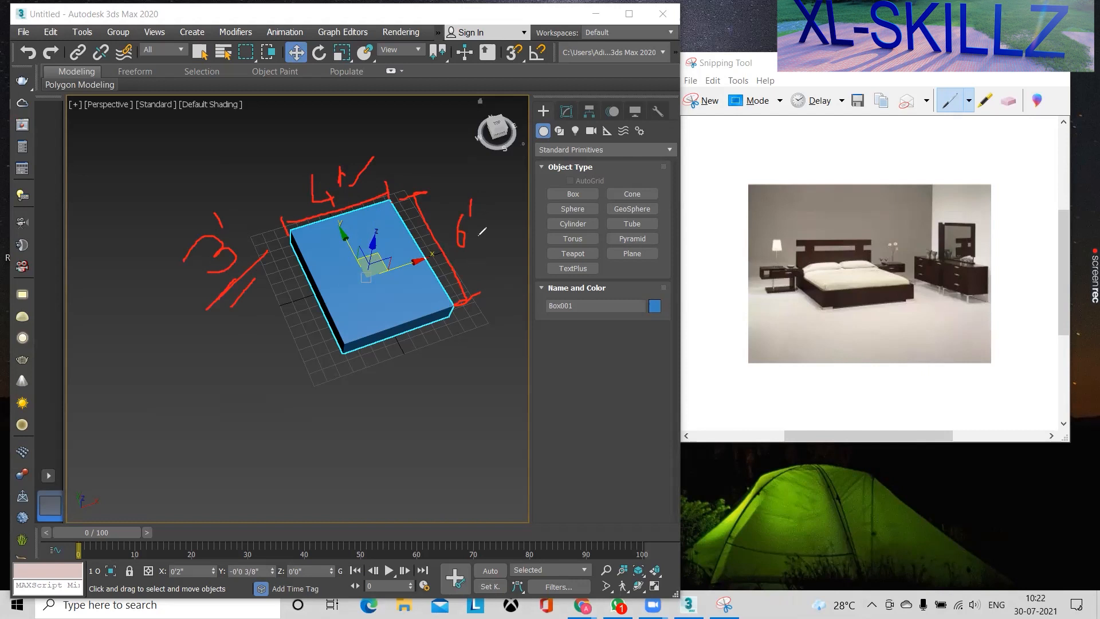
pyautogui.moveTo(477, 236)
pyautogui.mouseDown()
pyautogui.moveTo(451, 377)
pyautogui.moveTo(473, 375)
pyautogui.mouseUp()
pyautogui.moveTo(366, 421)
pyautogui.mouseDown()
pyautogui.moveTo(350, 424)
pyautogui.moveTo(364, 438)
pyautogui.moveTo(349, 451)
pyautogui.moveTo(373, 420)
pyautogui.moveTo(395, 437)
pyautogui.moveTo(417, 425)
pyautogui.moveTo(419, 395)
pyautogui.mouseUp()
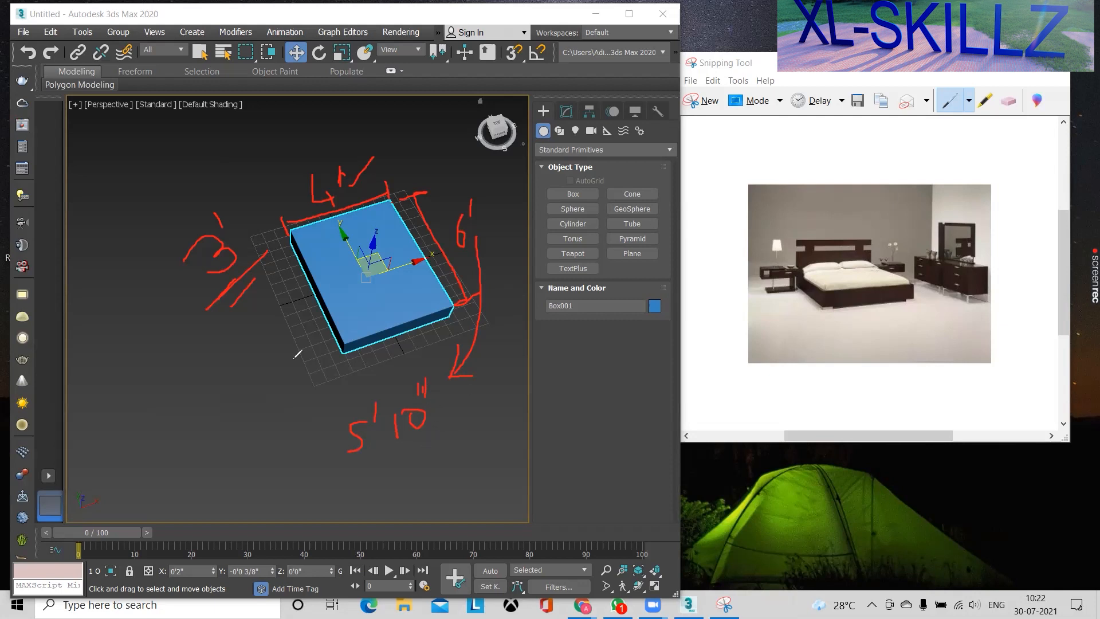
pyautogui.moveTo(192, 196)
pyautogui.mouseDown()
pyautogui.moveTo(159, 237)
pyautogui.moveTo(238, 315)
pyautogui.moveTo(280, 252)
pyautogui.moveTo(212, 201)
pyautogui.moveTo(190, 199)
pyautogui.moveTo(270, 207)
pyautogui.mouseUp()
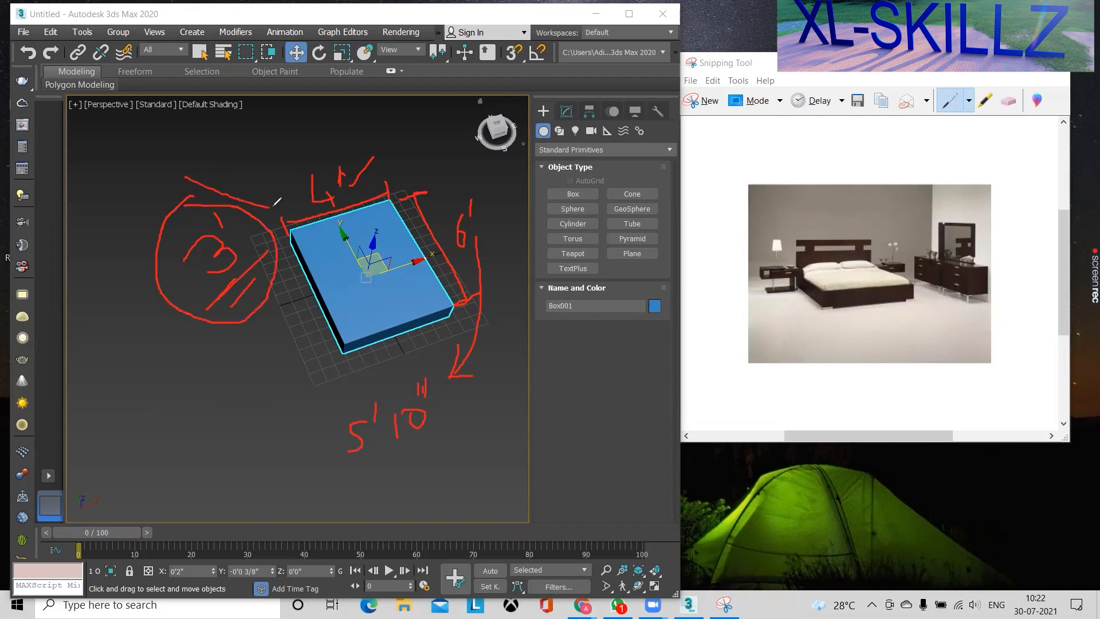
pyautogui.moveTo(237, 158); pyautogui.dragTo(227, 210)
pyautogui.moveTo(419, 363)
pyautogui.mouseDown()
pyautogui.moveTo(331, 422)
pyautogui.moveTo(369, 455)
pyautogui.moveTo(398, 459)
pyautogui.moveTo(443, 425)
pyautogui.moveTo(421, 367)
pyautogui.moveTo(405, 362)
pyautogui.mouseUp()
pyautogui.moveTo(280, 388); pyautogui.dragTo(330, 364)
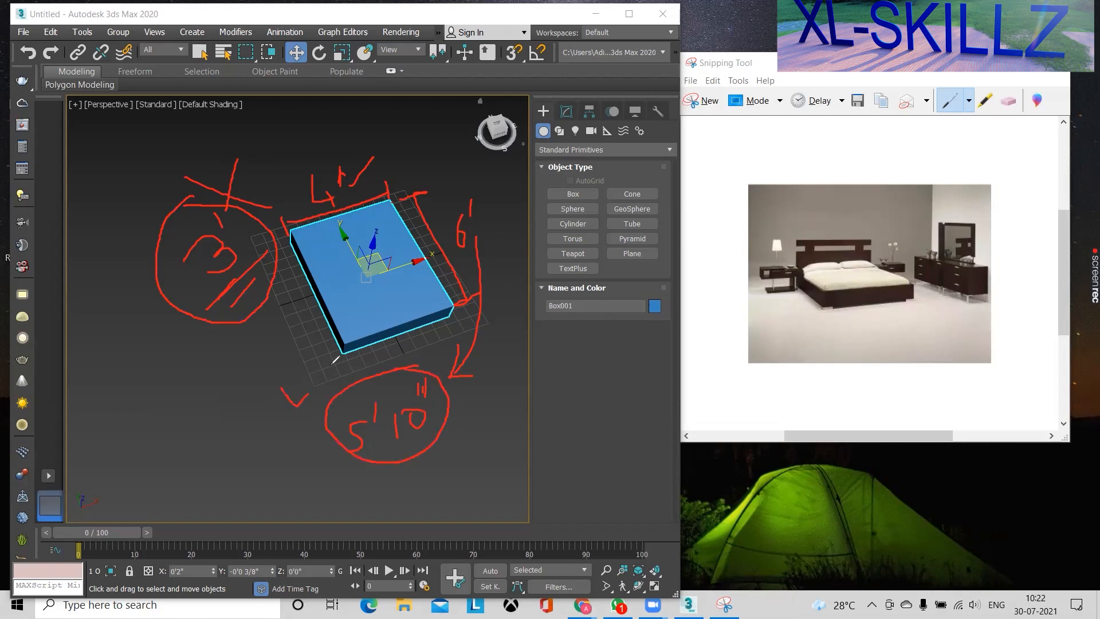
pyautogui.moveTo(232, 202); pyautogui.dragTo(291, 137)
pyautogui.moveTo(456, 432); pyautogui.dragTo(483, 380)
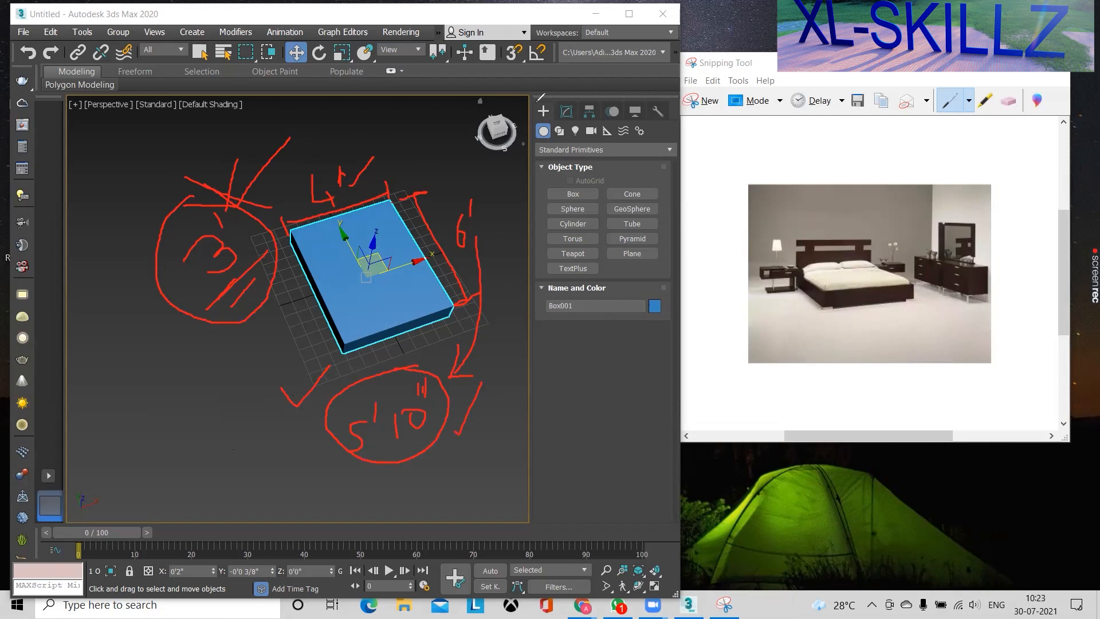
pyautogui.press('Escape')
pyautogui.scroll(5, 411, 241)
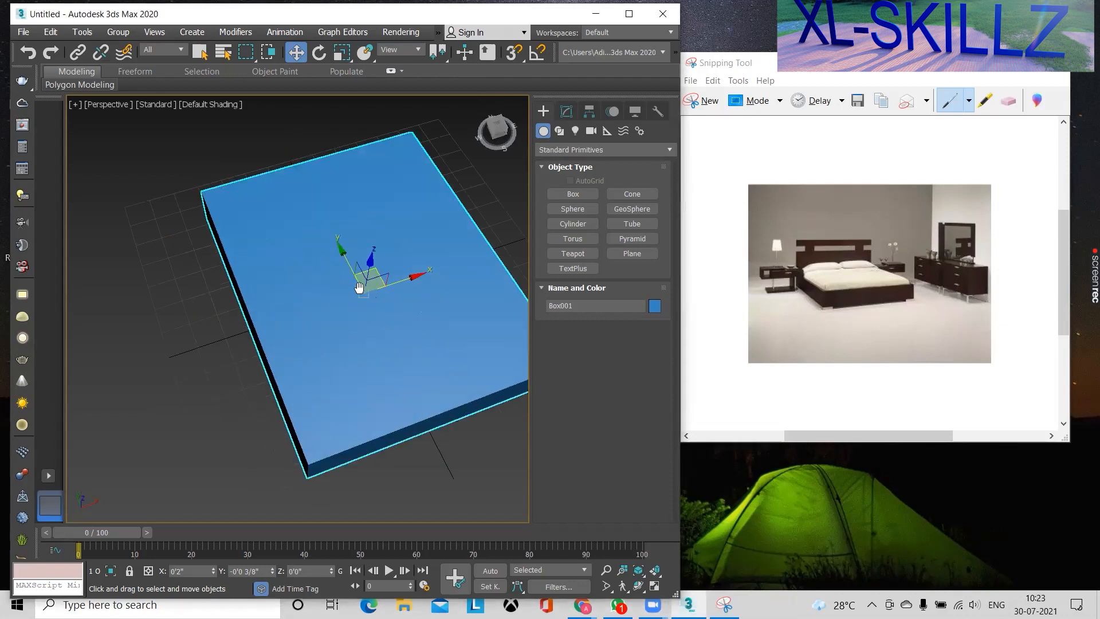
pyautogui.scroll(-3, 358, 286)
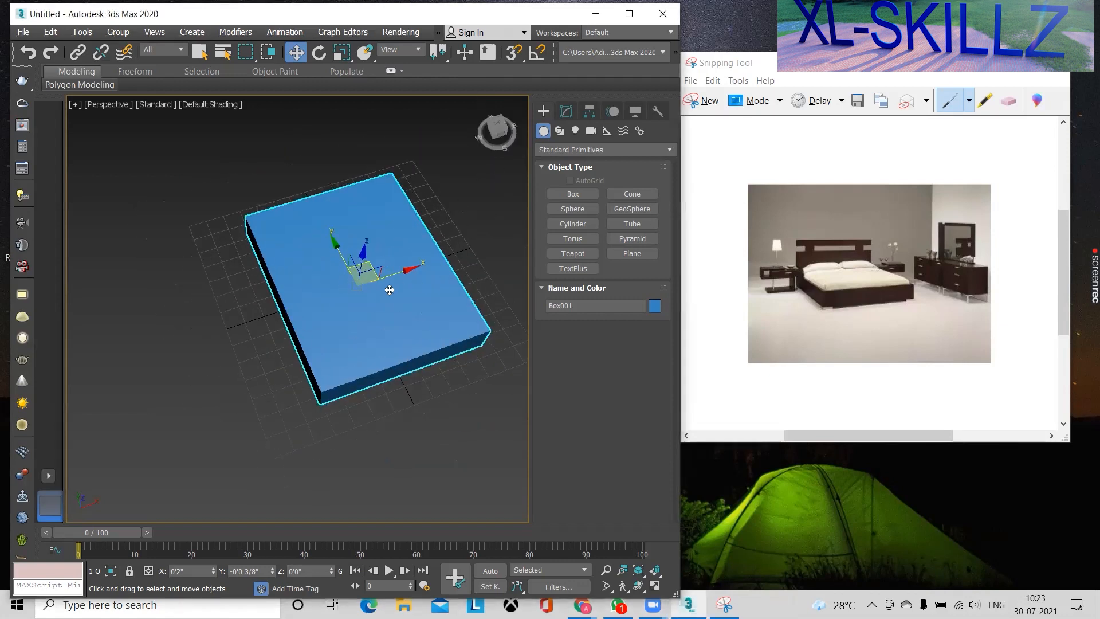
# Mark up the box's height on screen with an arrow and a framed handwritten label of 1'6" - 2'
pyautogui.keyDown('alt'); pyautogui.moveTo(389, 290); pyautogui.dragTo(384, 230, button='middle'); pyautogui.keyUp('alt')
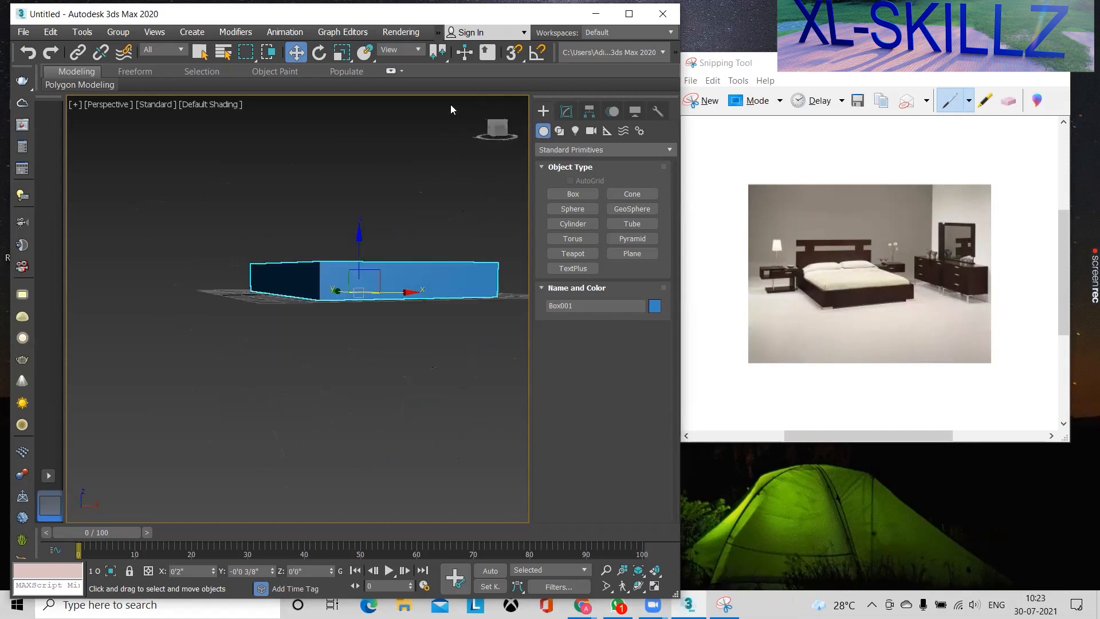
pyautogui.moveTo(502, 263)
pyautogui.mouseDown()
pyautogui.moveTo(493, 316)
pyautogui.moveTo(496, 273)
pyautogui.moveTo(454, 230)
pyautogui.moveTo(465, 230)
pyautogui.mouseUp()
pyautogui.moveTo(424, 199); pyautogui.dragTo(451, 207)
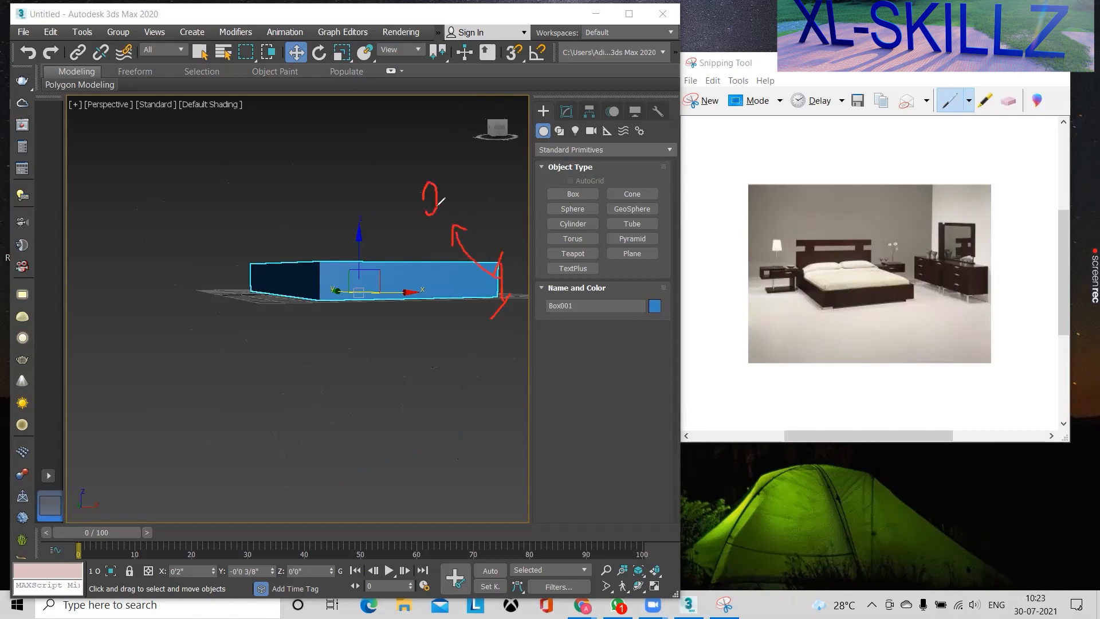
pyautogui.moveTo(432, 163); pyautogui.dragTo(434, 172)
pyautogui.moveTo(351, 218); pyautogui.dragTo(359, 226)
pyautogui.moveTo(373, 189)
pyautogui.mouseDown()
pyautogui.moveTo(376, 230)
pyautogui.moveTo(378, 202)
pyautogui.moveTo(408, 208)
pyautogui.mouseUp()
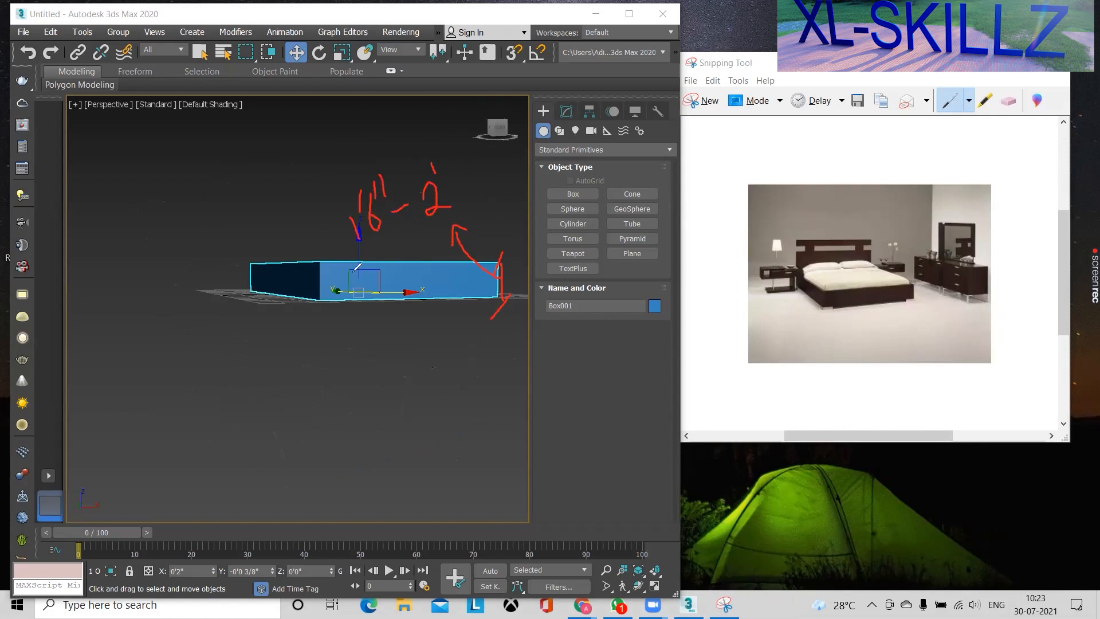
pyautogui.moveTo(325, 198); pyautogui.dragTo(353, 252)
pyautogui.moveTo(329, 190)
pyautogui.mouseDown()
pyautogui.moveTo(449, 137)
pyautogui.moveTo(473, 196)
pyautogui.moveTo(359, 250)
pyautogui.mouseUp()
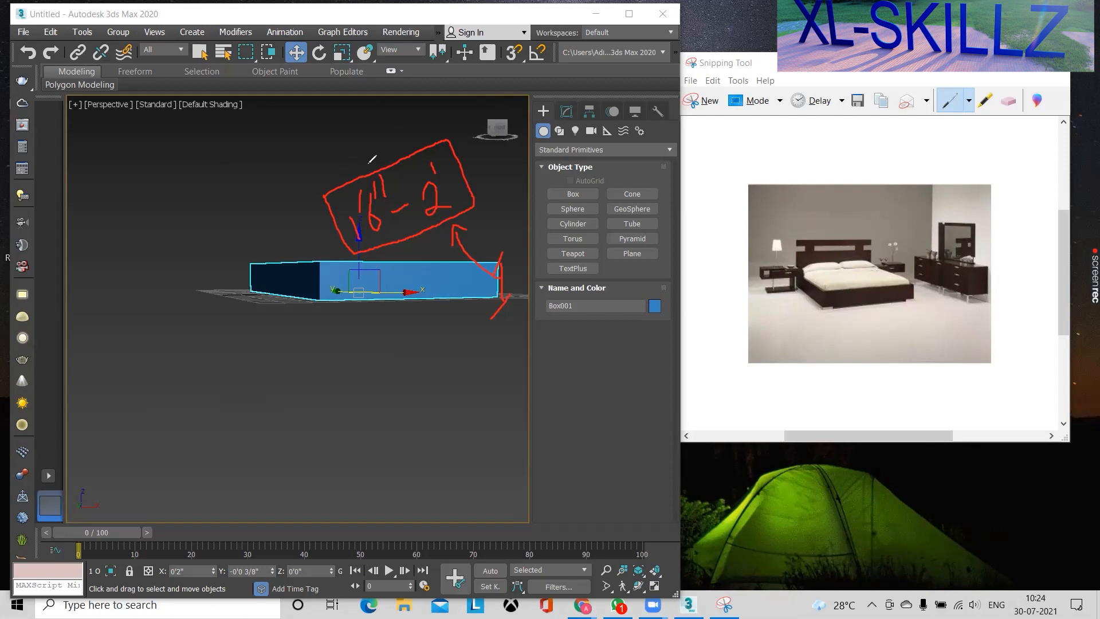
# Emphasise the handwritten 1'6" height with outlines and arrows, and clear the on-screen markup
pyautogui.moveTo(378, 163)
pyautogui.mouseDown()
pyautogui.moveTo(390, 238)
pyautogui.moveTo(352, 249)
pyautogui.moveTo(335, 193)
pyautogui.moveTo(295, 175)
pyautogui.moveTo(310, 182)
pyautogui.mouseUp()
pyautogui.moveTo(97, 317)
pyautogui.mouseDown()
pyautogui.moveTo(152, 197)
pyautogui.moveTo(155, 232)
pyautogui.mouseUp()
pyautogui.moveTo(304, 218); pyautogui.dragTo(343, 239)
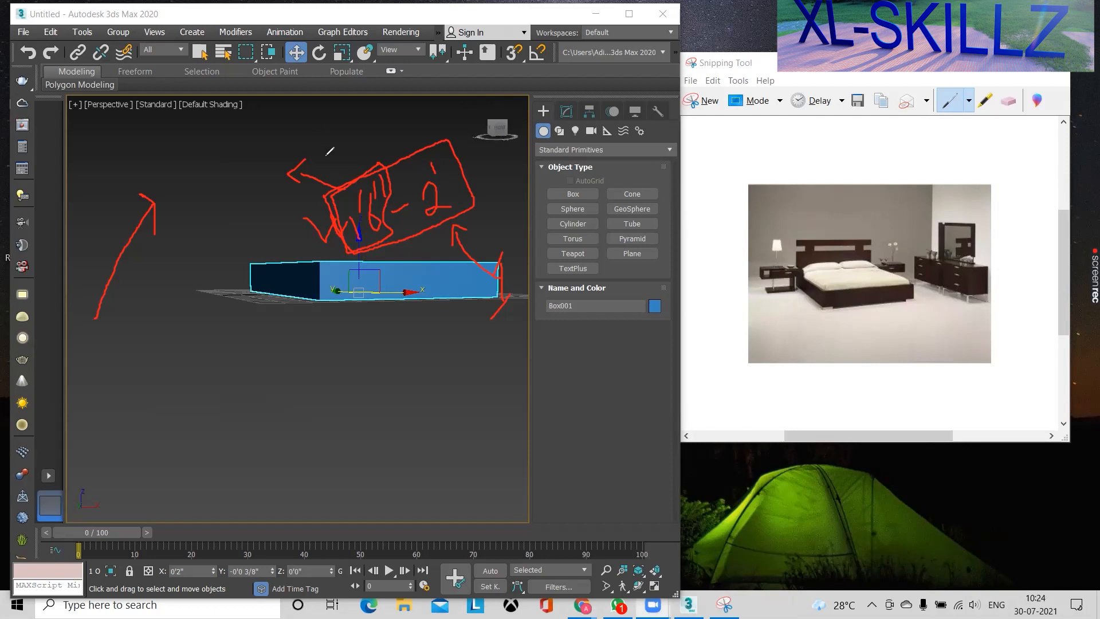
pyautogui.moveTo(375, 163)
pyautogui.mouseDown()
pyautogui.moveTo(346, 166)
pyautogui.moveTo(324, 186)
pyautogui.moveTo(319, 224)
pyautogui.moveTo(346, 256)
pyautogui.moveTo(383, 257)
pyautogui.moveTo(404, 219)
pyautogui.moveTo(405, 183)
pyautogui.moveTo(386, 157)
pyautogui.moveTo(365, 157)
pyautogui.mouseUp()
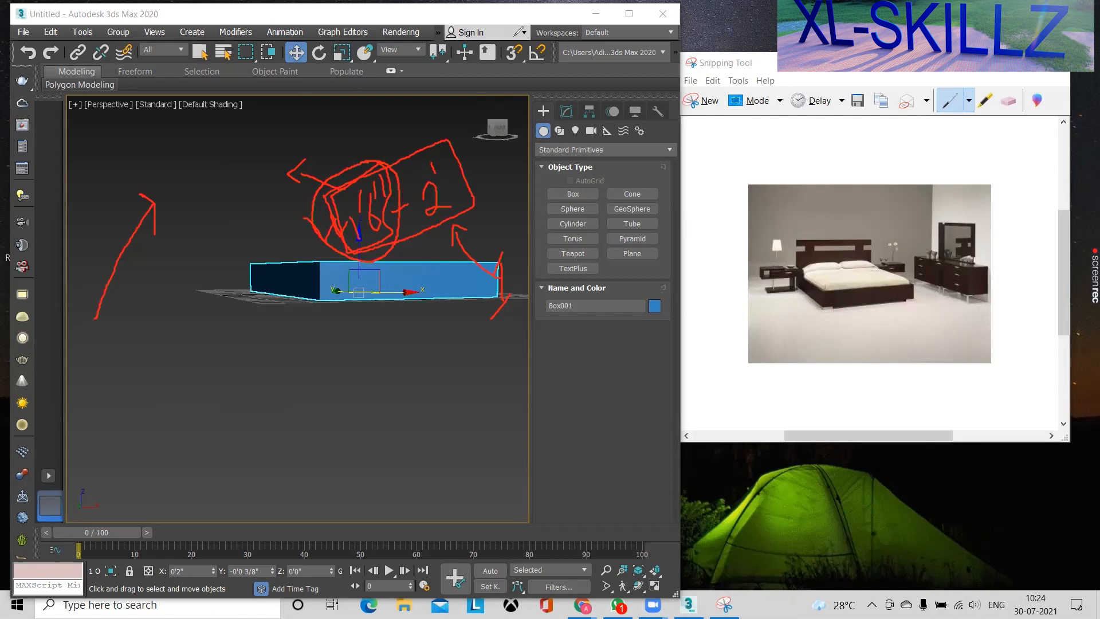
pyautogui.press('e')
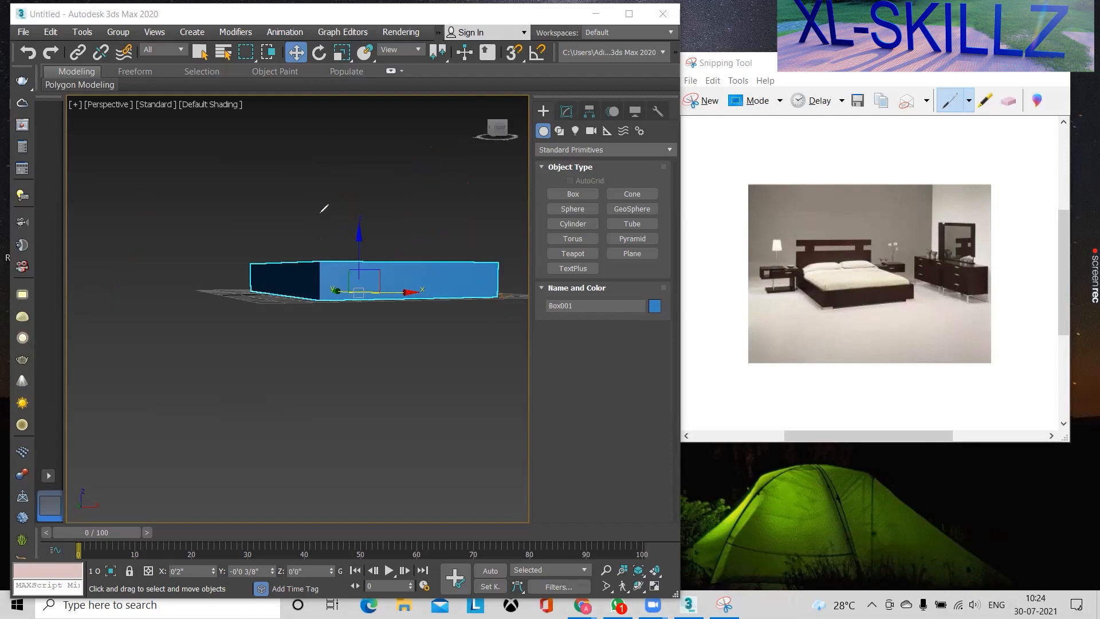
# Write 1'6" by hand above the box, redoing the digit 6
pyautogui.moveTo(289, 172); pyautogui.dragTo(289, 227)
pyautogui.moveTo(296, 148)
pyautogui.mouseDown()
pyautogui.moveTo(322, 203)
pyautogui.moveTo(314, 179)
pyautogui.mouseUp()
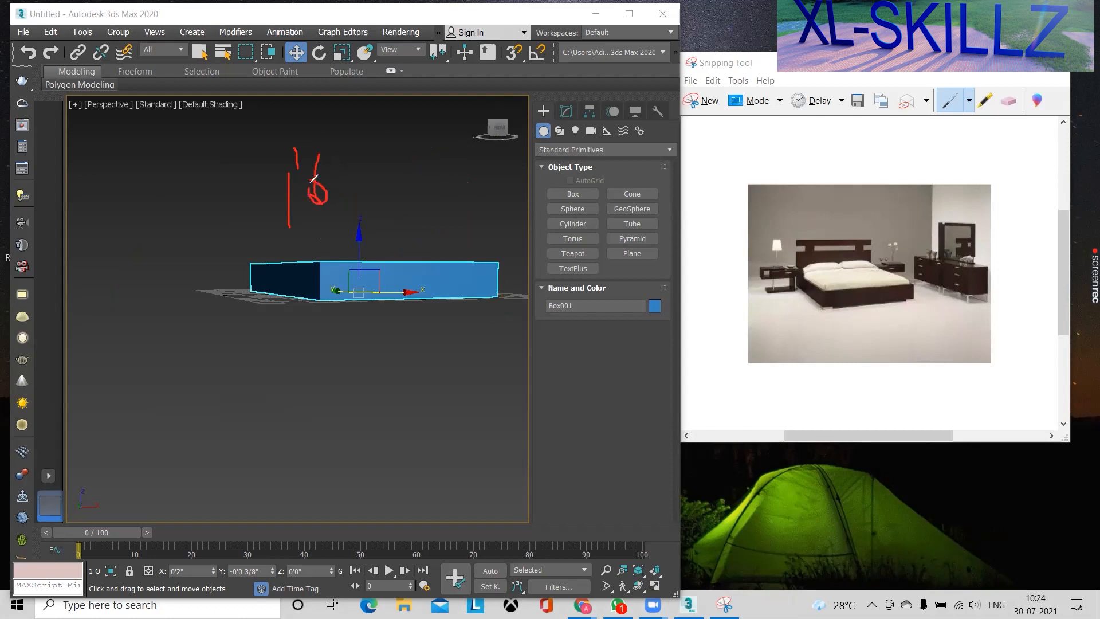
pyautogui.moveTo(334, 133)
pyautogui.mouseDown()
pyautogui.moveTo(346, 154)
pyautogui.moveTo(319, 189)
pyautogui.moveTo(324, 200)
pyautogui.moveTo(320, 161)
pyautogui.moveTo(318, 202)
pyautogui.mouseUp()
pyautogui.click(581, 97)
pyautogui.moveTo(322, 194); pyautogui.dragTo(320, 168)
pyautogui.click(581, 97)
pyautogui.moveTo(314, 164)
pyautogui.mouseDown()
pyautogui.moveTo(324, 195)
pyautogui.moveTo(314, 185)
pyautogui.mouseUp()
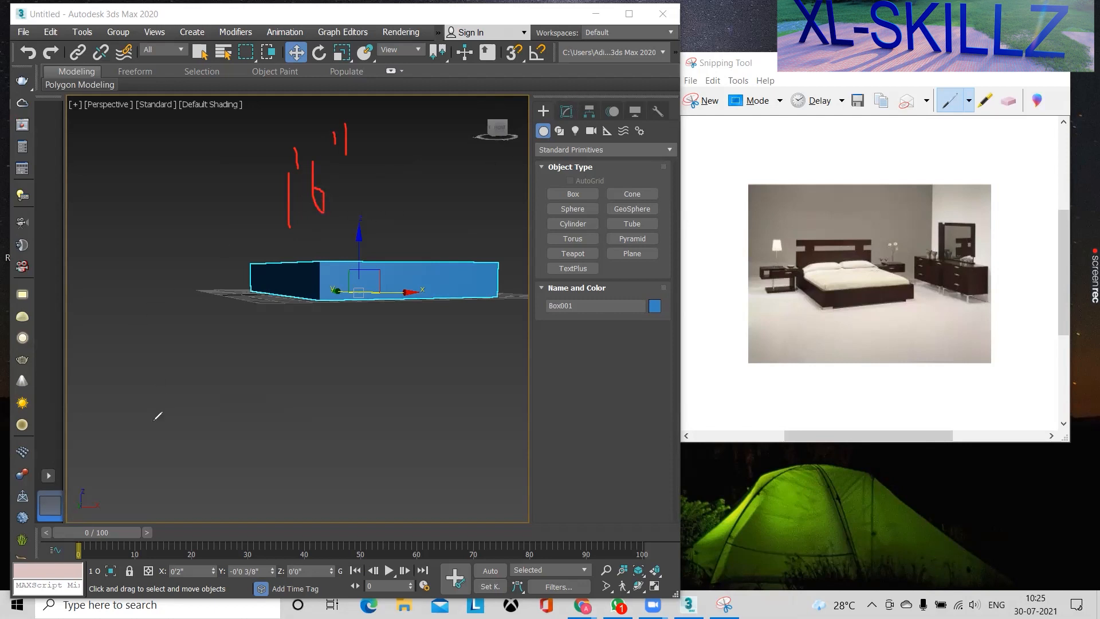
# Sketch a bent passage outline beside the box on screen and label its width 3'
pyautogui.moveTo(83, 346); pyautogui.dragTo(87, 409)
pyautogui.moveTo(139, 339); pyautogui.dragTo(135, 403)
pyautogui.moveTo(139, 339); pyautogui.dragTo(209, 315)
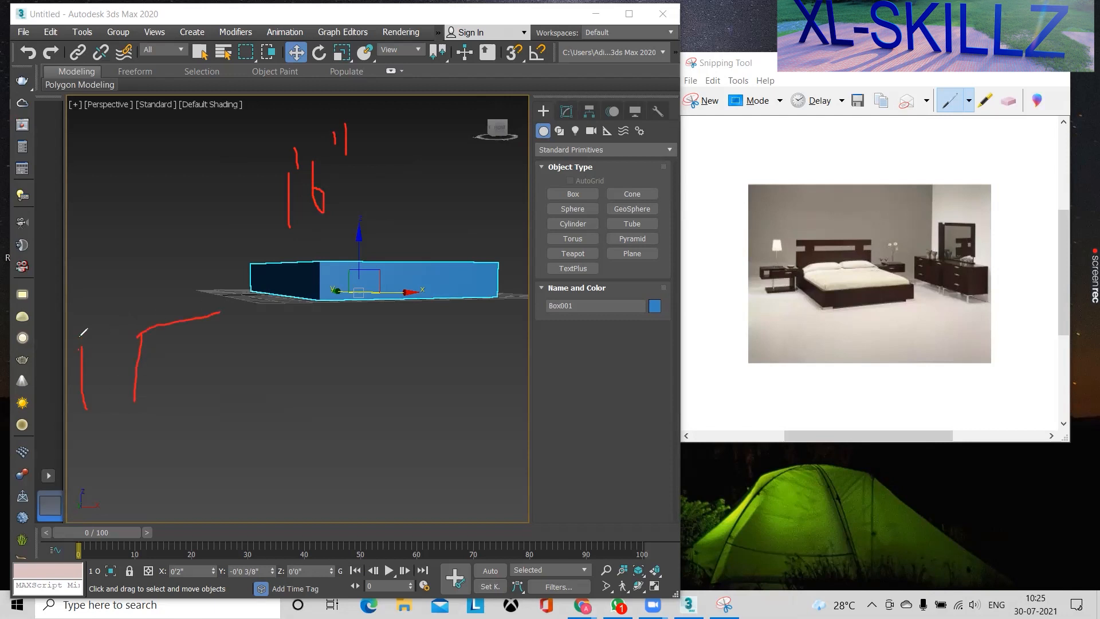
pyautogui.moveTo(78, 347)
pyautogui.mouseDown()
pyautogui.moveTo(84, 312)
pyautogui.moveTo(188, 251)
pyautogui.mouseUp()
pyautogui.moveTo(144, 332); pyautogui.dragTo(201, 279)
pyautogui.moveTo(79, 363)
pyautogui.mouseDown()
pyautogui.moveTo(145, 355)
pyautogui.moveTo(108, 352)
pyautogui.moveTo(123, 362)
pyautogui.moveTo(113, 380)
pyautogui.mouseUp()
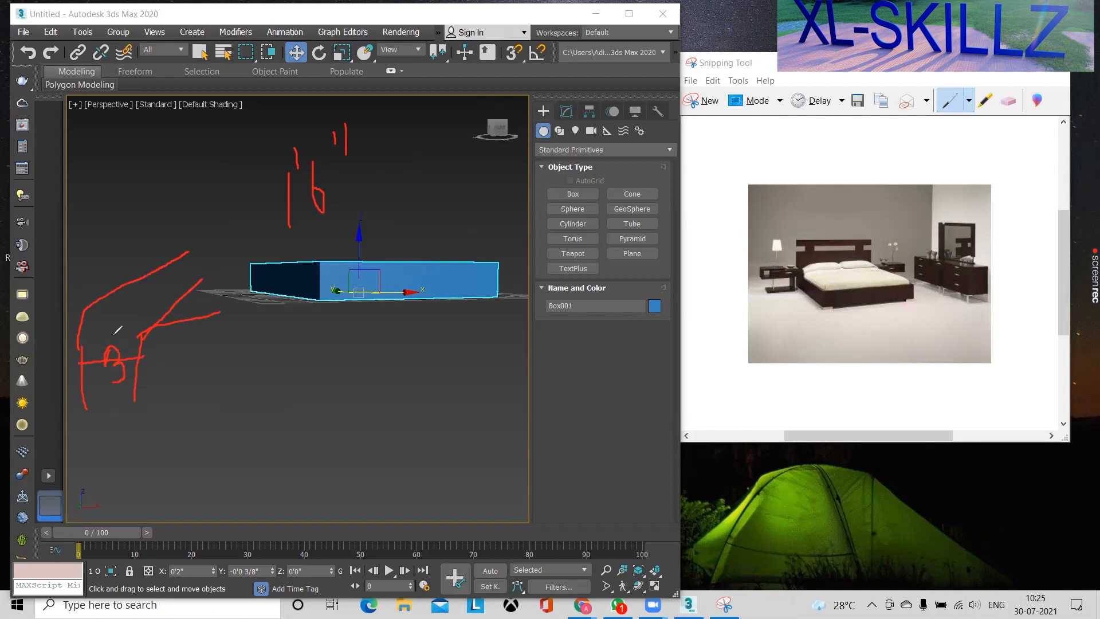
pyautogui.moveTo(116, 335); pyautogui.dragTo(114, 345)
# Sketch rectangular outlines below the box and add a curved path line through the 3' passage
pyautogui.moveTo(228, 360)
pyautogui.mouseDown()
pyautogui.moveTo(225, 390)
pyautogui.moveTo(409, 405)
pyautogui.moveTo(389, 340)
pyautogui.moveTo(220, 357)
pyautogui.moveTo(184, 435)
pyautogui.moveTo(189, 373)
pyautogui.moveTo(226, 472)
pyautogui.moveTo(223, 509)
pyautogui.mouseUp()
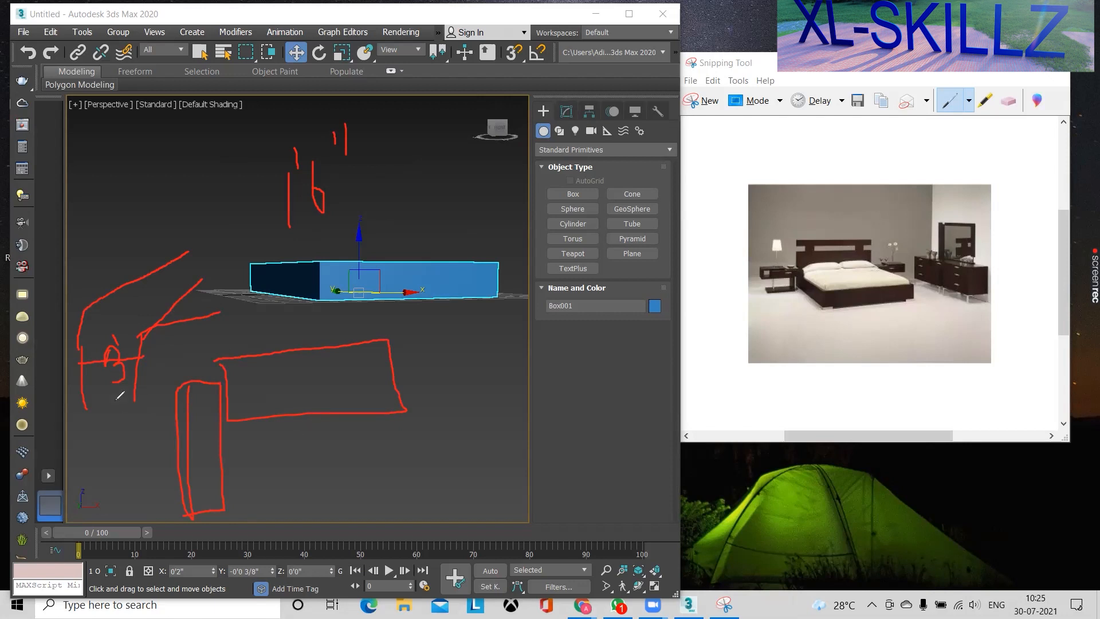
pyautogui.moveTo(109, 402); pyautogui.dragTo(109, 330)
pyautogui.moveTo(195, 532)
pyautogui.mouseDown()
pyautogui.moveTo(228, 511)
pyautogui.moveTo(209, 524)
pyautogui.mouseUp()
pyautogui.moveTo(112, 424)
pyautogui.mouseDown()
pyautogui.moveTo(102, 343)
pyautogui.moveTo(149, 290)
pyautogui.moveTo(204, 260)
pyautogui.mouseUp()
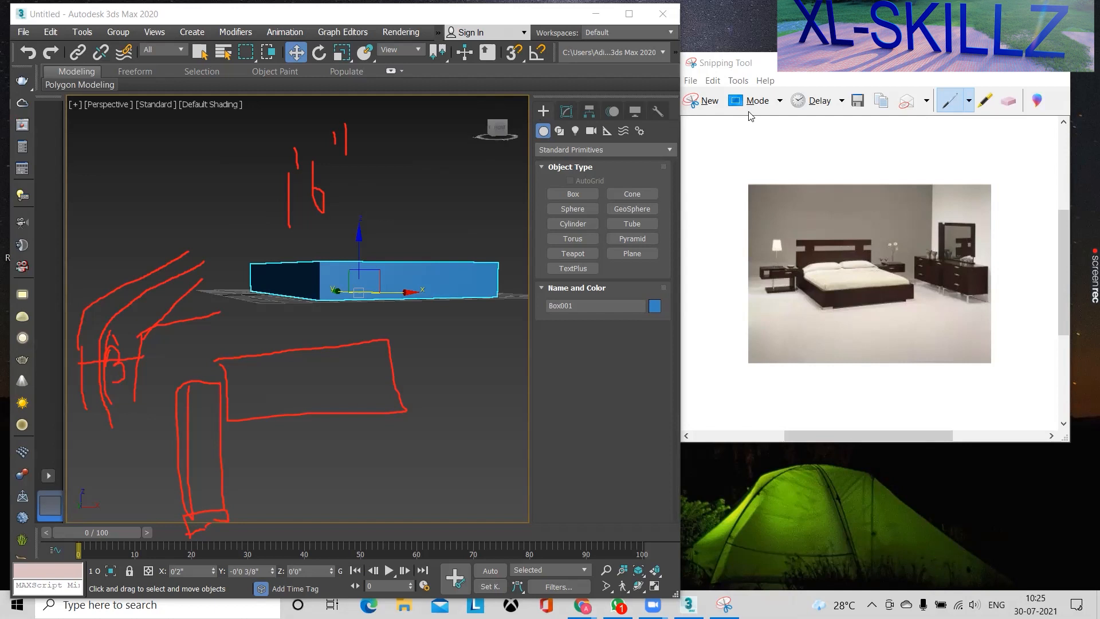
# Cross out the sketched passage, circle the 1'6" label, and clear the on-screen markup
pyautogui.moveTo(174, 234)
pyautogui.mouseDown()
pyautogui.moveTo(141, 293)
pyautogui.moveTo(166, 304)
pyautogui.mouseUp()
pyautogui.moveTo(163, 315); pyautogui.dragTo(208, 229)
pyautogui.moveTo(366, 117)
pyautogui.mouseDown()
pyautogui.moveTo(270, 152)
pyautogui.moveTo(255, 207)
pyautogui.moveTo(354, 219)
pyautogui.mouseUp()
pyautogui.moveTo(386, 183)
pyautogui.mouseDown()
pyautogui.moveTo(366, 120)
pyautogui.moveTo(332, 160)
pyautogui.mouseUp()
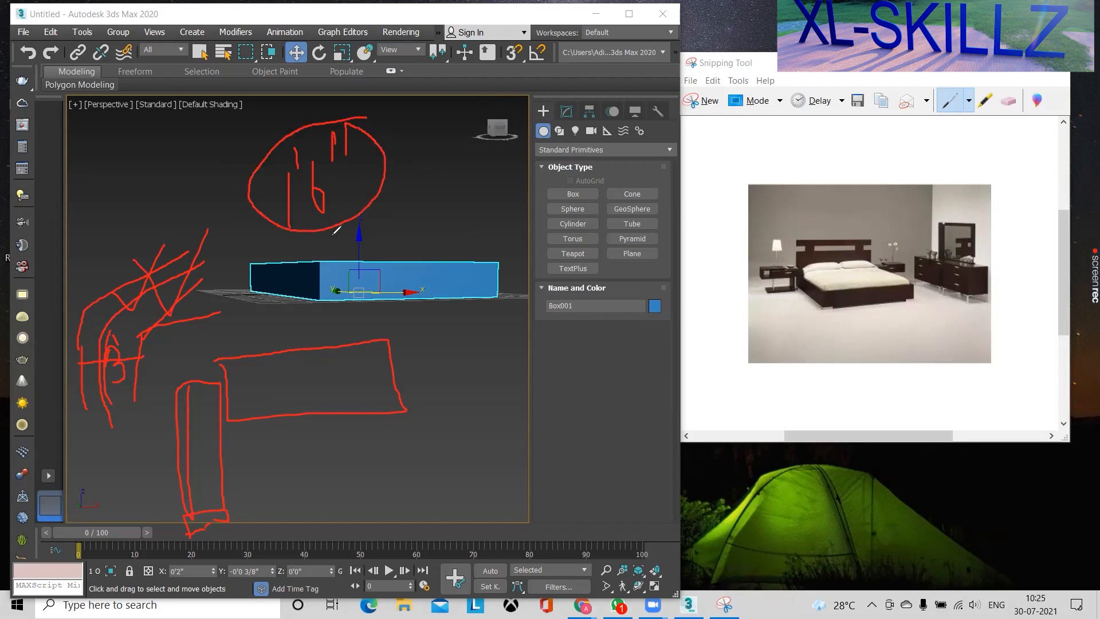
pyautogui.click(744, 107)
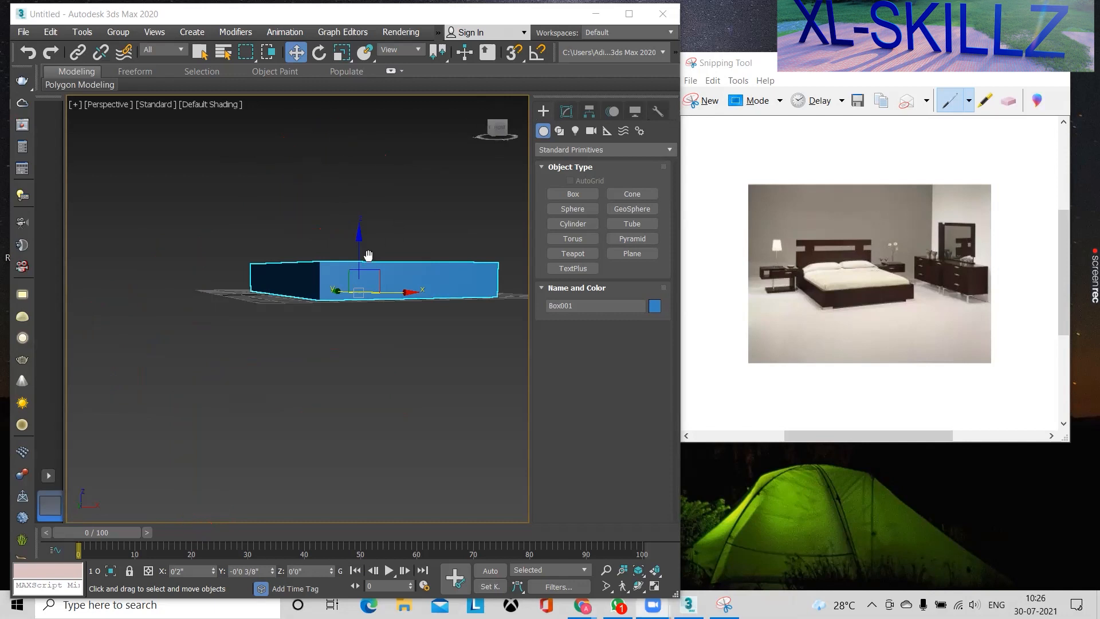
# Switch to the Snipping Tool, circle the nightstand with the lamp in the reference image in red, and return to 3ds Max
pyautogui.keyDown('alt'); pyautogui.moveTo(399, 209); pyautogui.dragTo(364, 270, button='middle'); pyautogui.keyUp('alt')
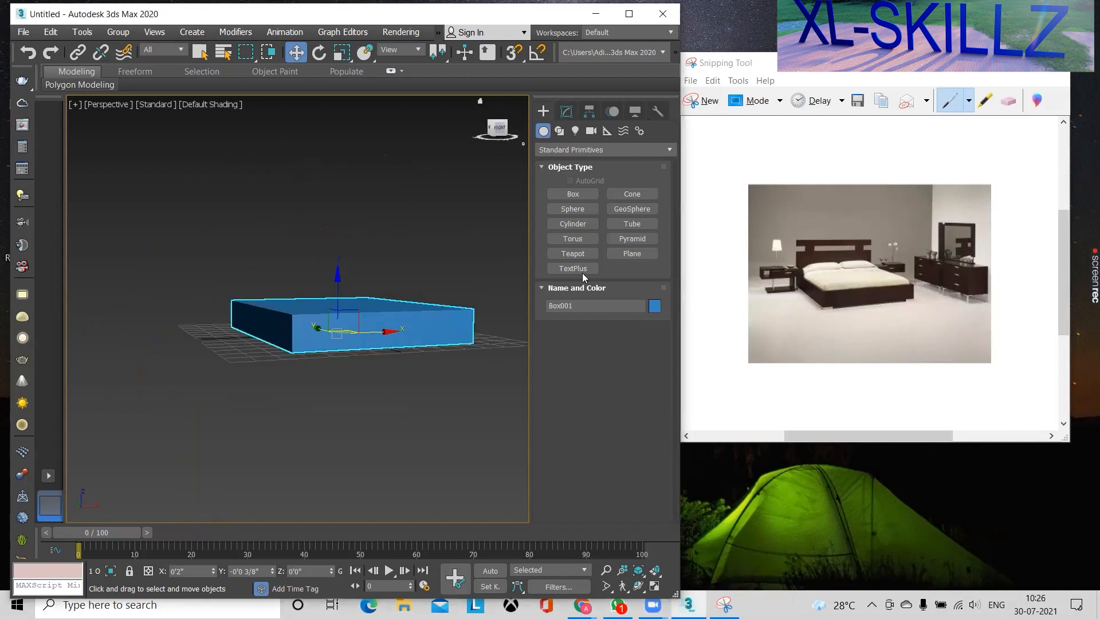
pyautogui.keyDown('alt'); pyautogui.moveTo(388, 269); pyautogui.dragTo(407, 356, button='middle'); pyautogui.keyUp('alt')
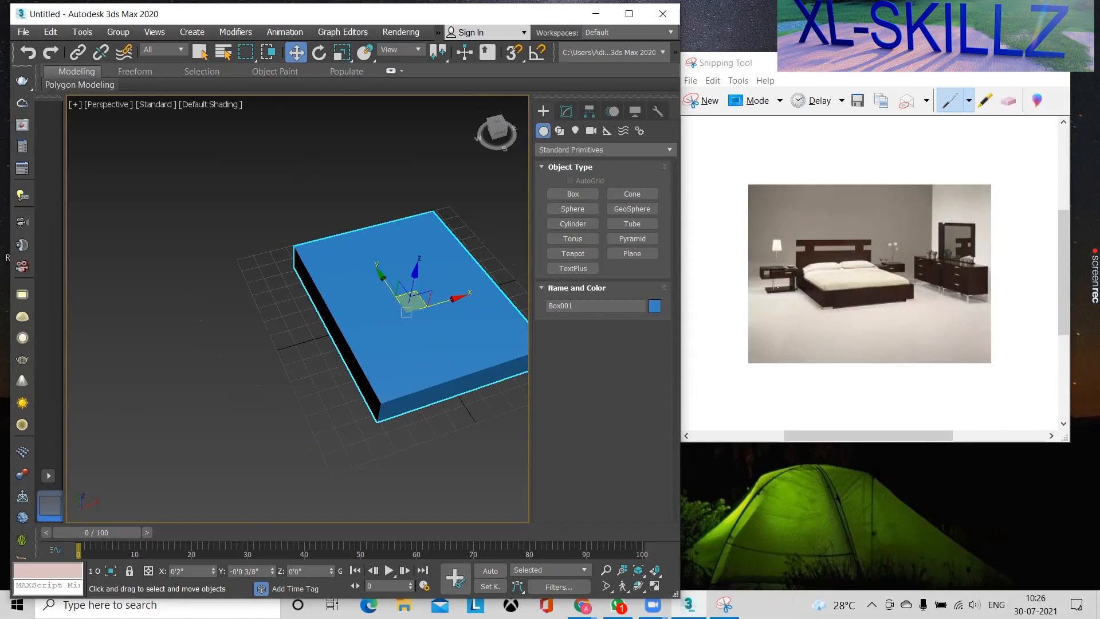
pyautogui.click(802, 300)
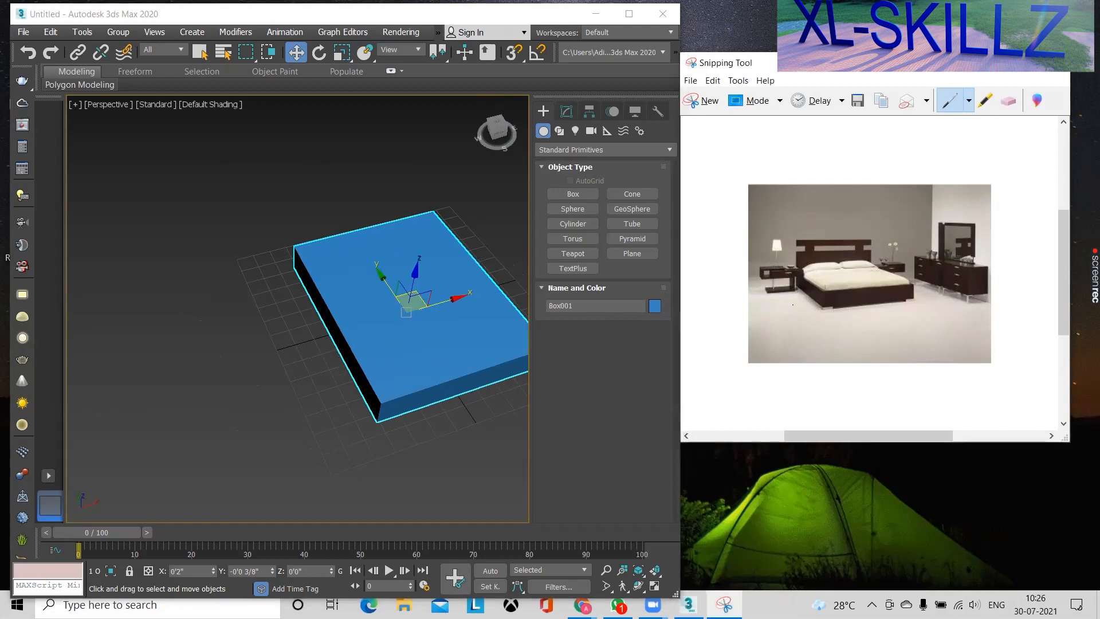
pyautogui.moveTo(775, 310); pyautogui.dragTo(803, 293)
pyautogui.moveTo(788, 245); pyautogui.dragTo(746, 248)
pyautogui.moveTo(761, 295)
pyautogui.mouseDown()
pyautogui.moveTo(809, 298)
pyautogui.moveTo(801, 237)
pyautogui.moveTo(741, 267)
pyautogui.moveTo(771, 306)
pyautogui.mouseUp()
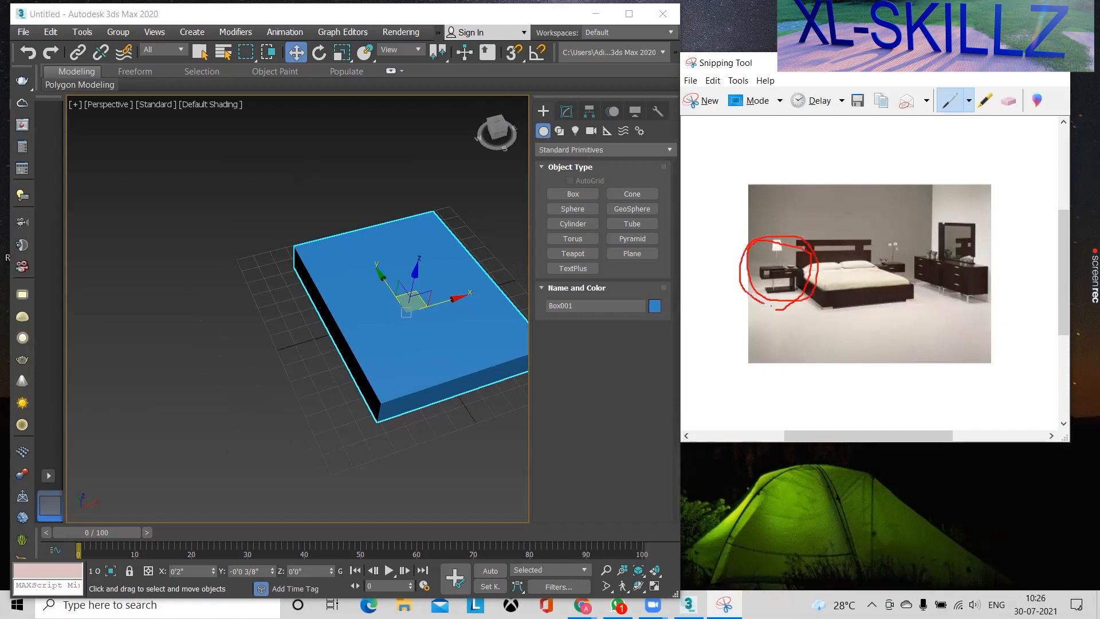
pyautogui.click(305, 63)
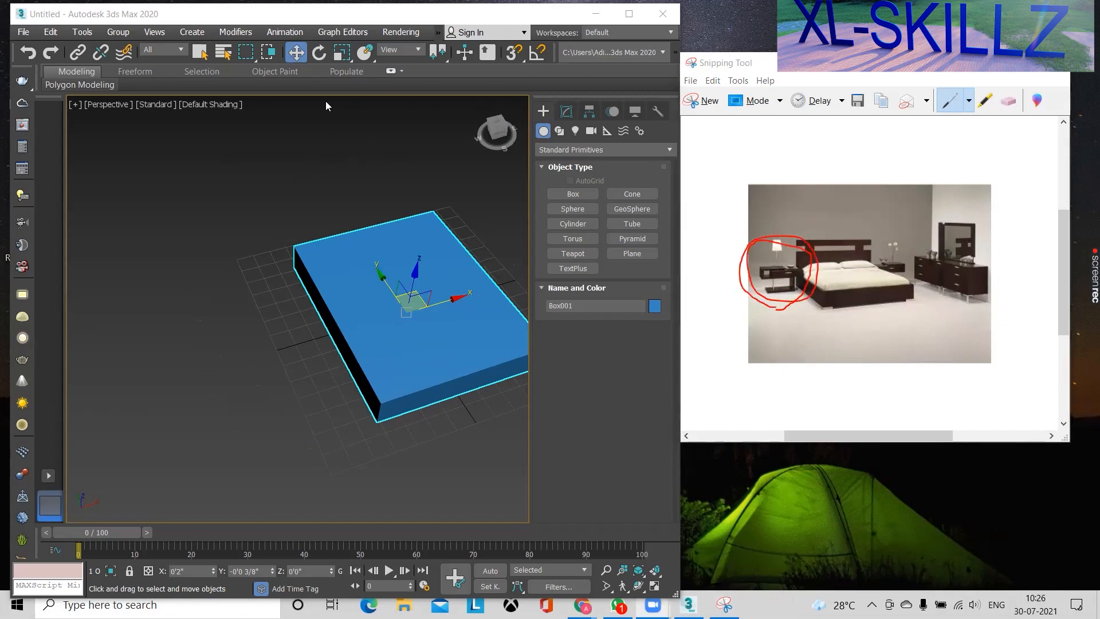
# Create a narrow box beside the bed base, about 7'9" long, 2'1" wide and 1'5" high
pyautogui.moveTo(199, 273); pyautogui.dragTo(211, 255, button='middle')
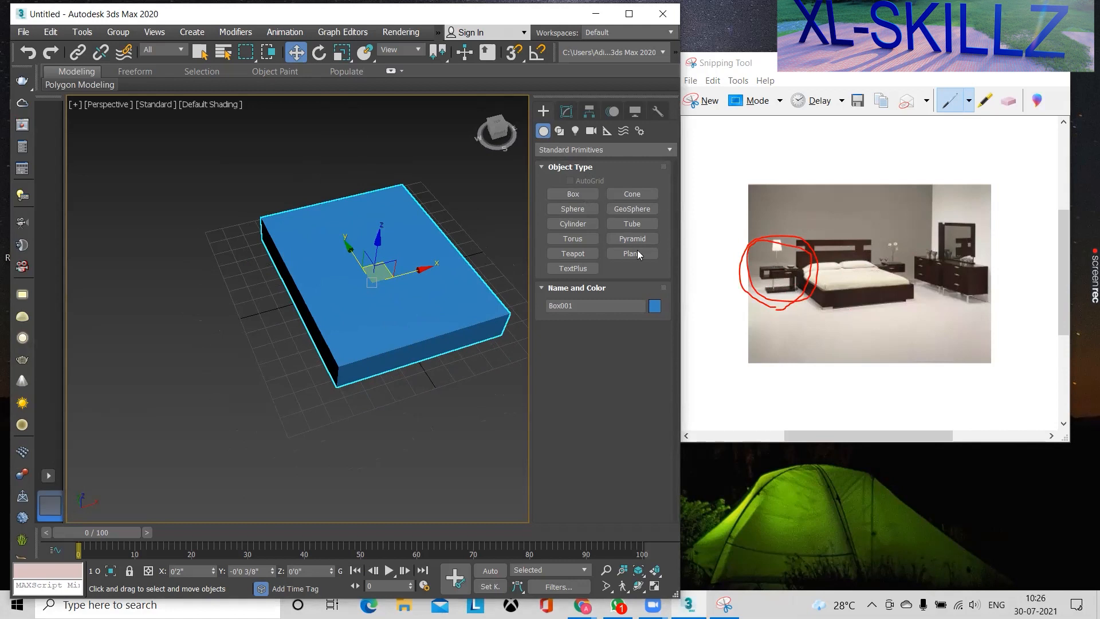
pyautogui.click(574, 194)
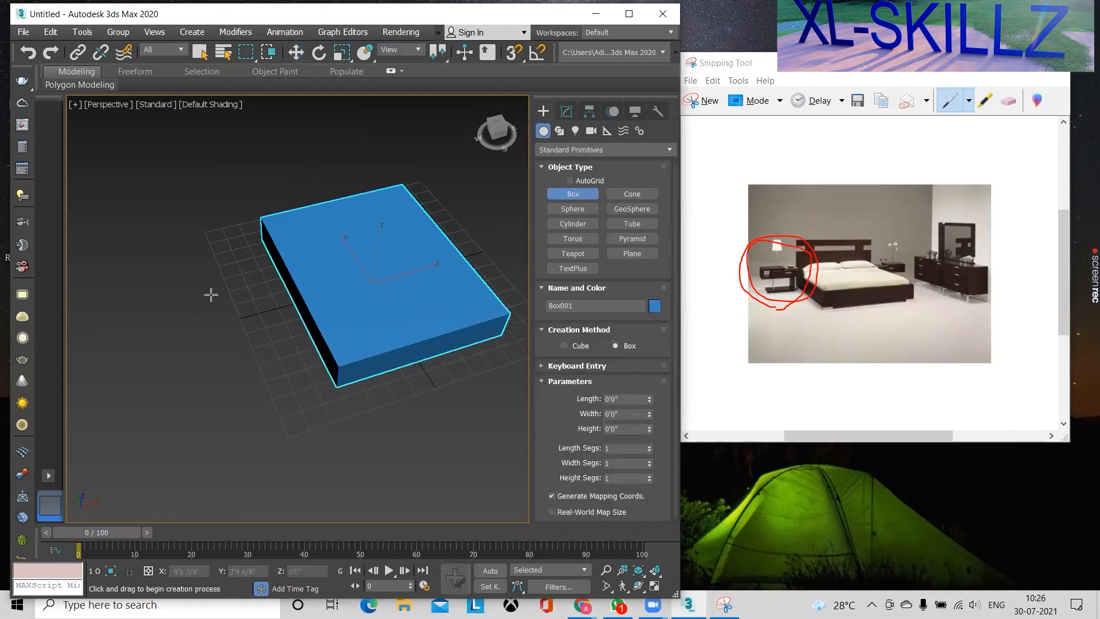
pyautogui.click(211, 246)
pyautogui.moveTo(215, 283); pyautogui.dragTo(210, 397)
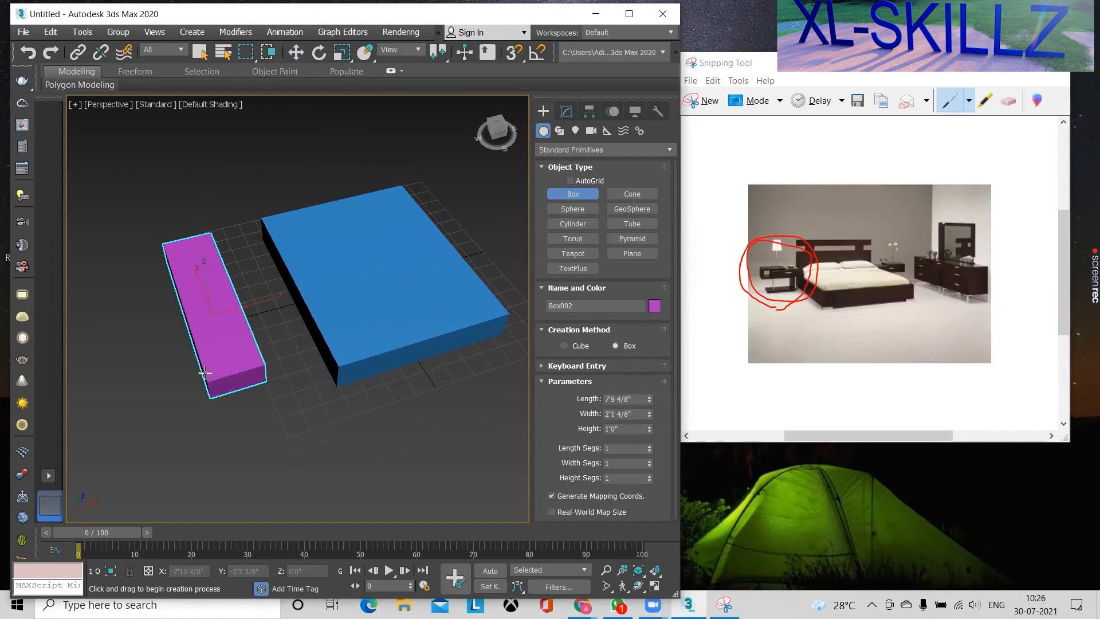
pyautogui.click(224, 369)
pyautogui.scroll(-4, 304, 297)
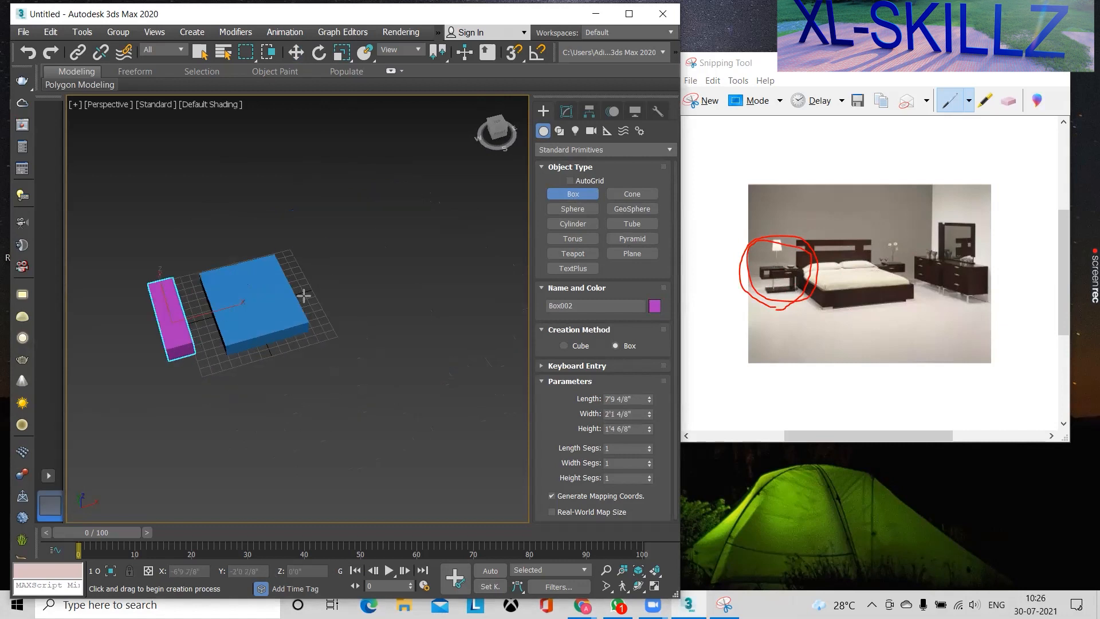
# Create two more boxes around the bed base, about 10'7" by 7'10" by 2' and about 8'10" by 6'9" by 1'10"
pyautogui.click(416, 239)
pyautogui.moveTo(416, 239); pyautogui.dragTo(393, 338)
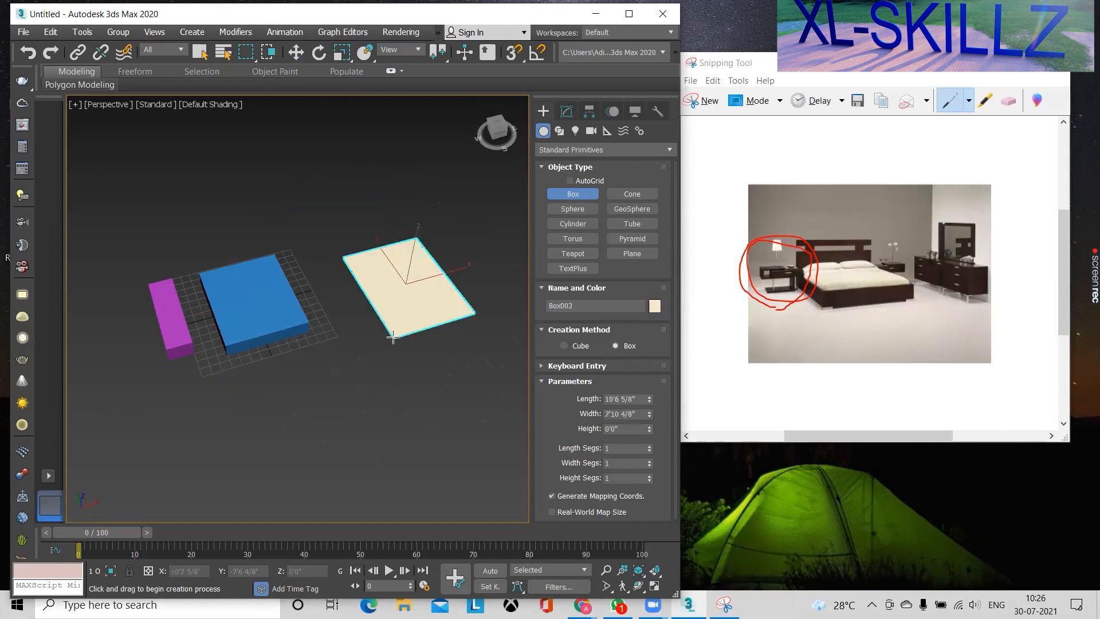
pyautogui.click(385, 322)
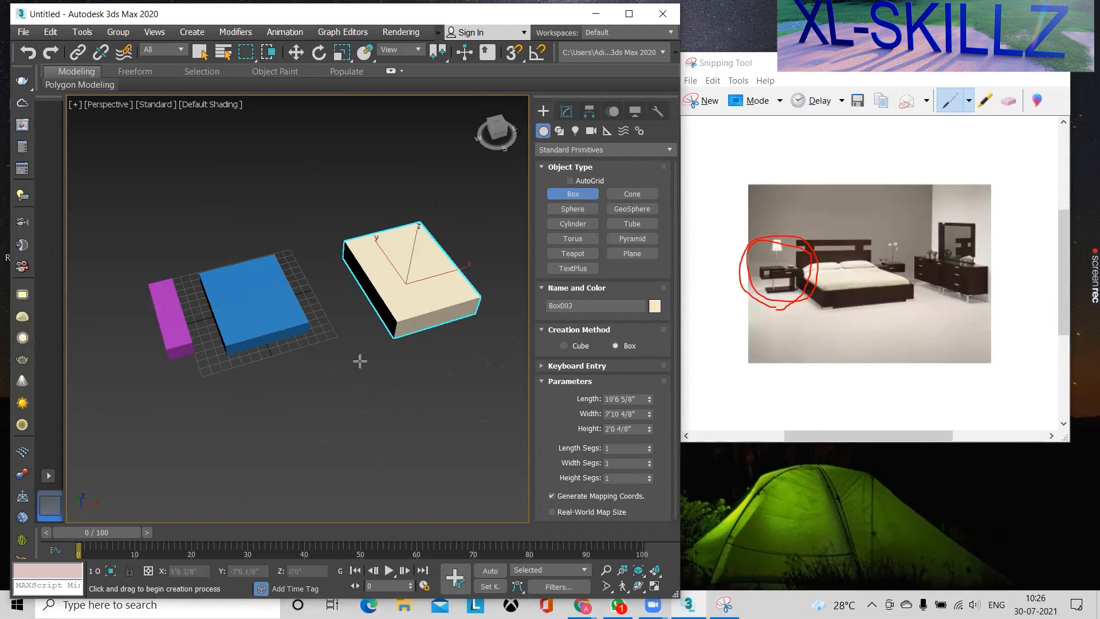
pyautogui.moveTo(384, 326); pyautogui.dragTo(377, 332, button='middle')
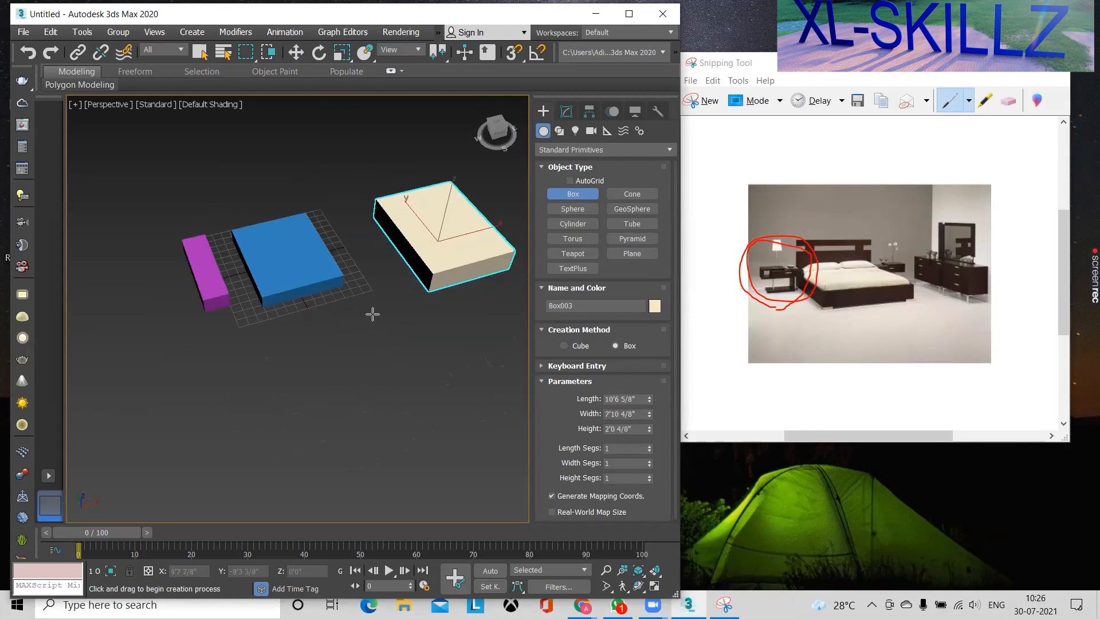
pyautogui.moveTo(373, 306); pyautogui.dragTo(341, 419)
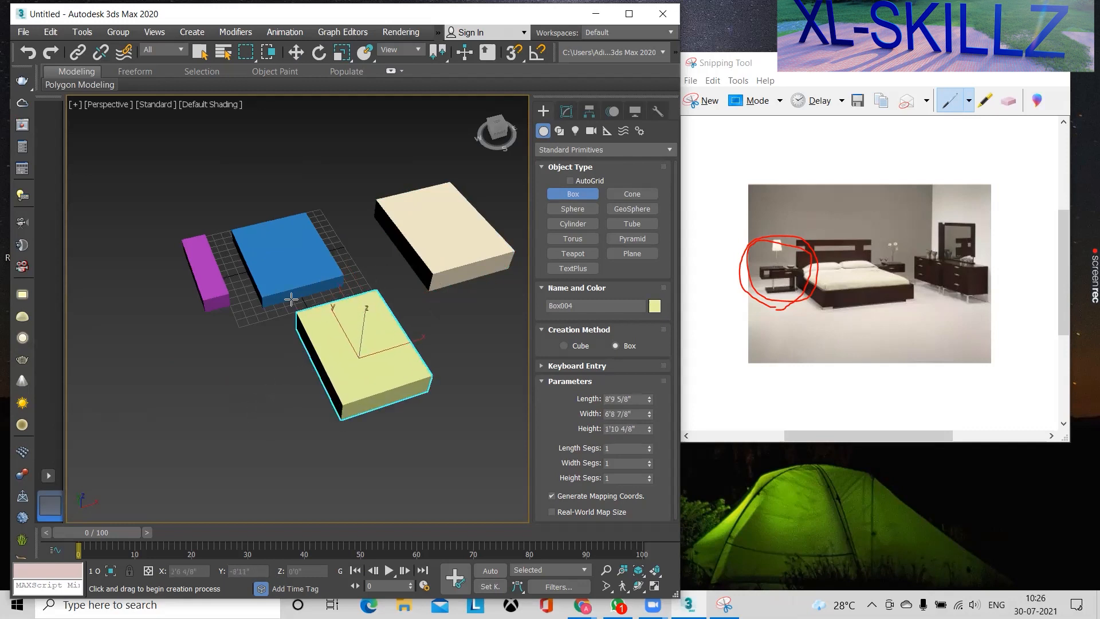
# Undo the three extra boxes so only the bed base remains, and switch to the Move tool
pyautogui.hotkey('ctrl', 'z')
pyautogui.hotkey('ctrl', 'z')
pyautogui.hotkey('ctrl', 'z')
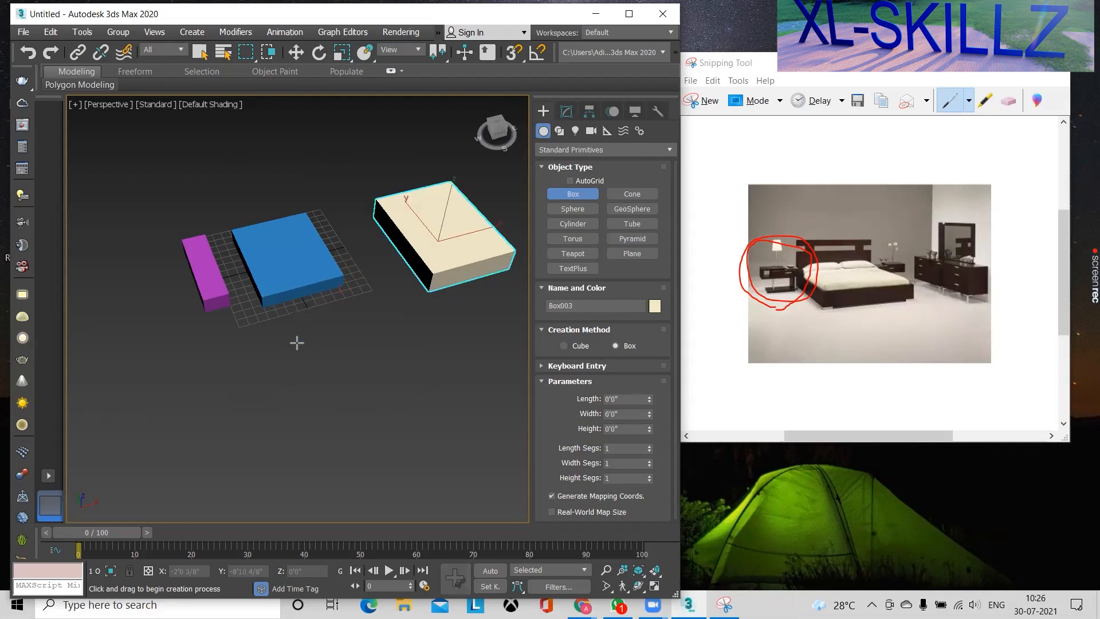
pyautogui.press('w')
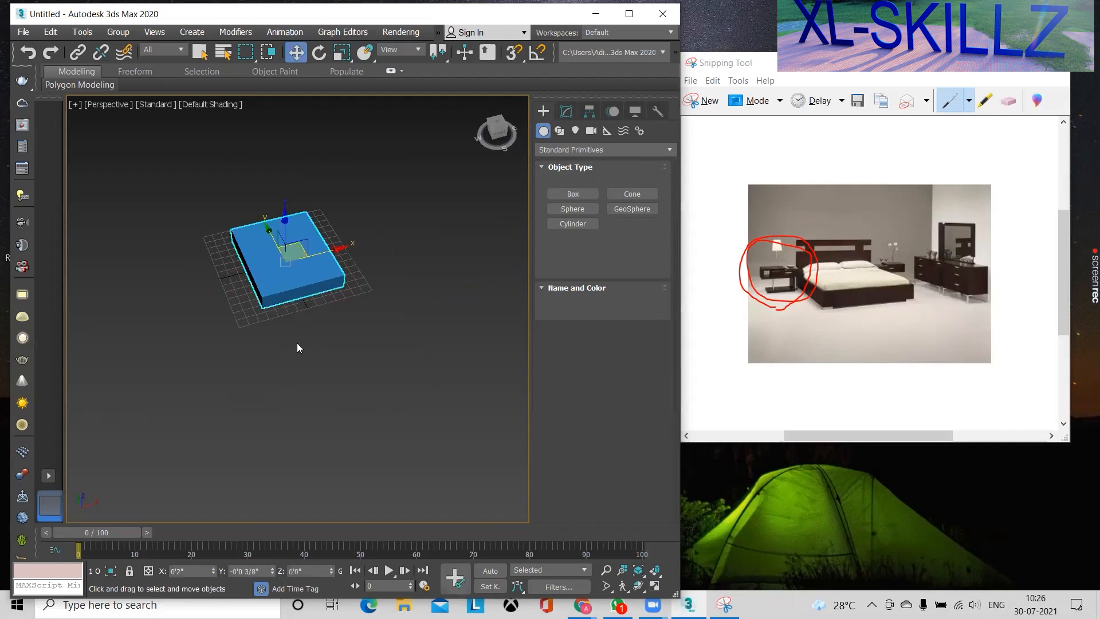
pyautogui.scroll(6, 300, 298)
pyautogui.scroll(-3, 359, 268)
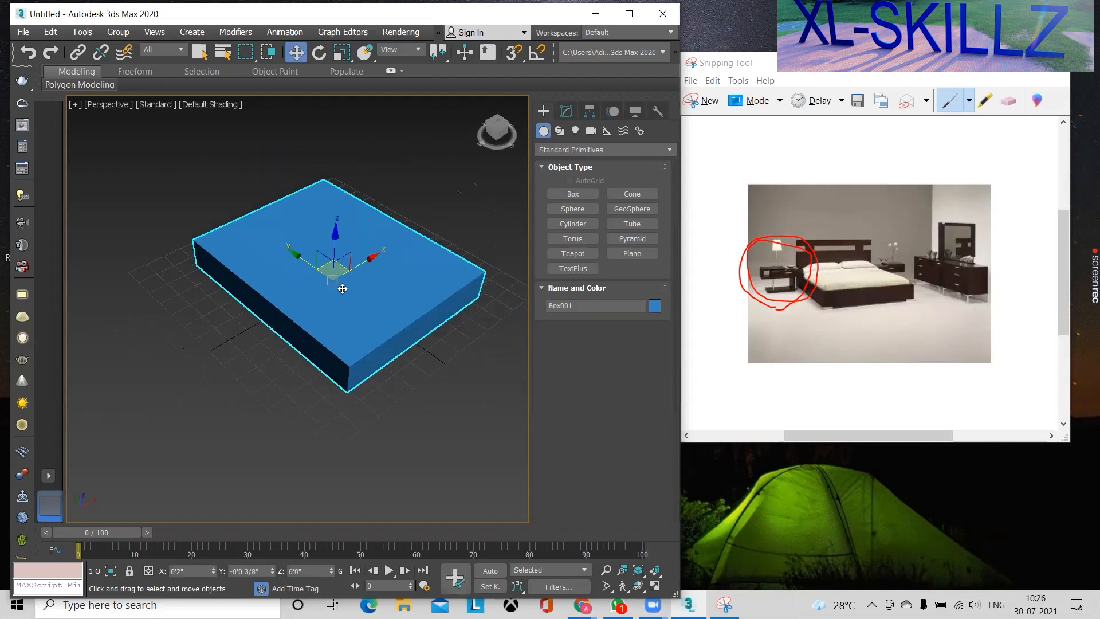
pyautogui.keyDown('alt'); pyautogui.moveTo(342, 270); pyautogui.dragTo(295, 285, button='middle'); pyautogui.keyUp('alt')
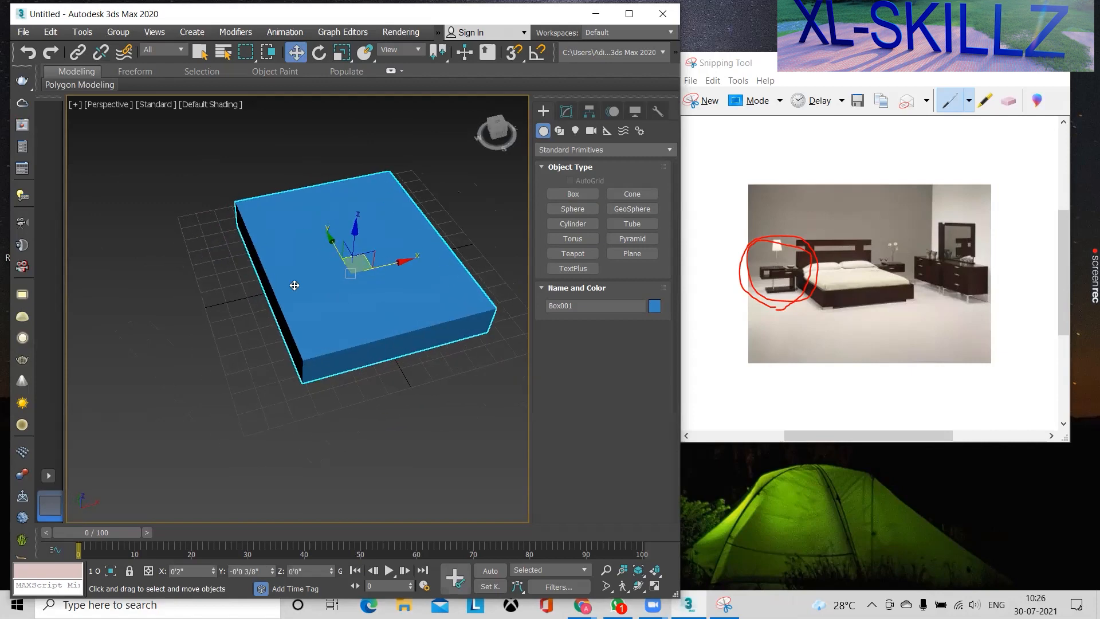
pyautogui.scroll(-2, 294, 286)
pyautogui.keyDown('alt'); pyautogui.moveTo(431, 348); pyautogui.dragTo(433, 317, button='middle'); pyautogui.keyUp('alt')
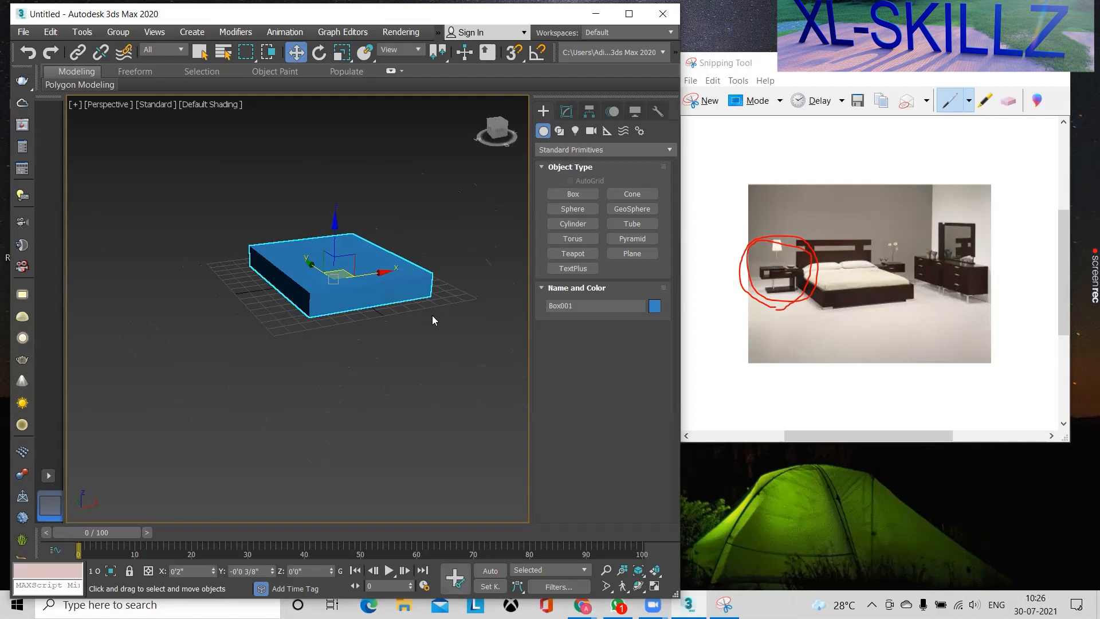
pyautogui.click(571, 195)
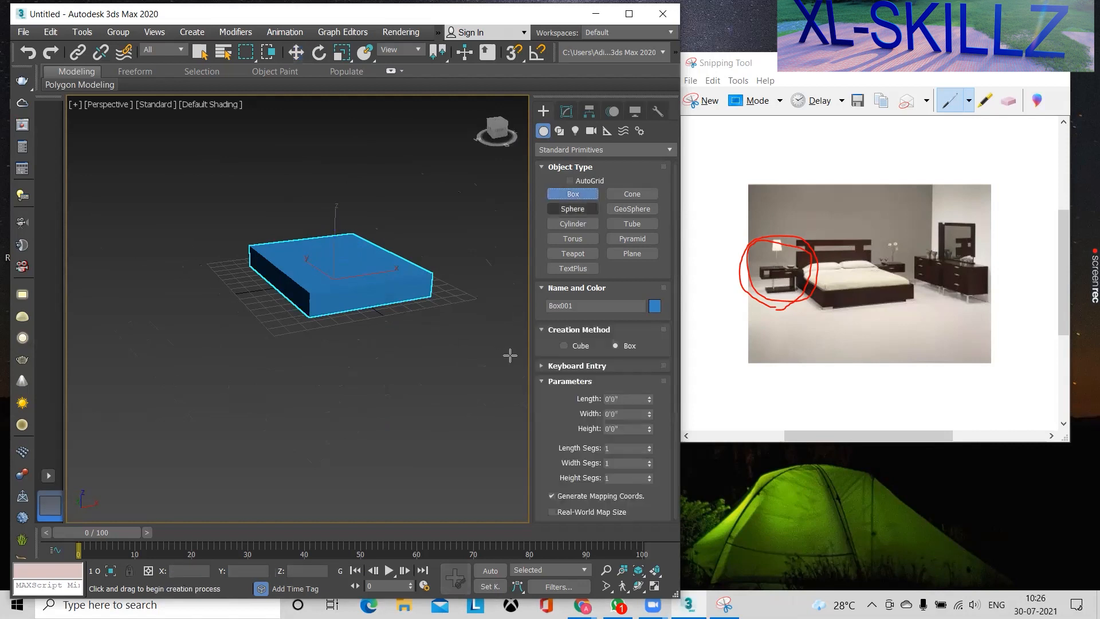
pyautogui.rightClick(338, 398)
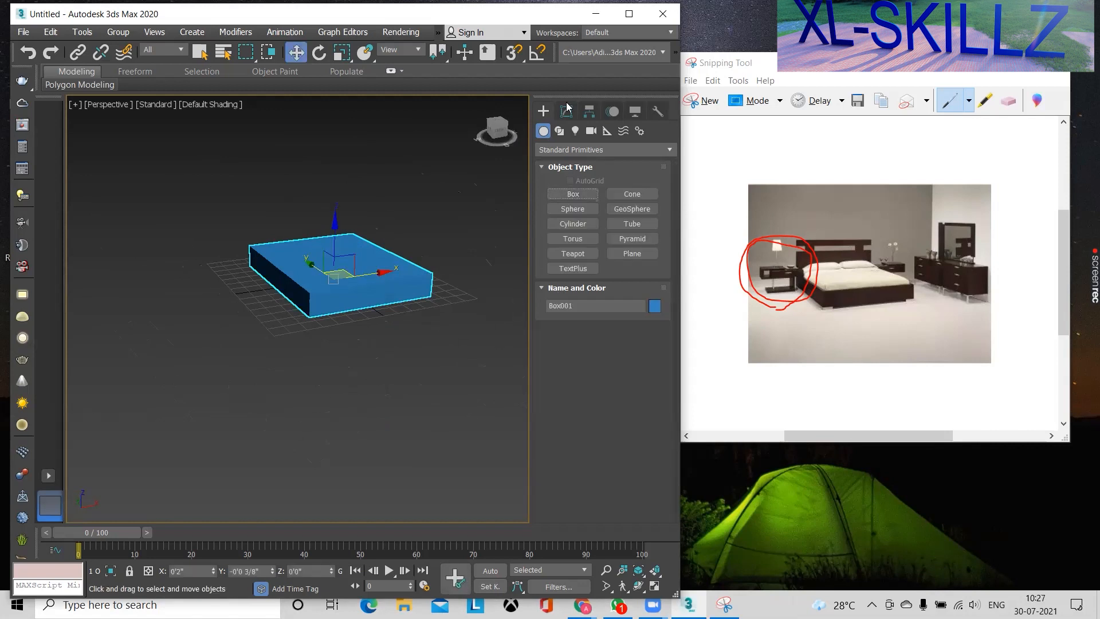
# Annotate the circled nightstand in the reference image with an arrow and the boxed dimensions 2 x 1'6"
pyautogui.click(736, 256)
pyautogui.moveTo(760, 264)
pyautogui.mouseDown()
pyautogui.moveTo(771, 295)
pyautogui.moveTo(751, 303)
pyautogui.moveTo(756, 284)
pyautogui.moveTo(716, 302)
pyautogui.moveTo(738, 305)
pyautogui.mouseUp()
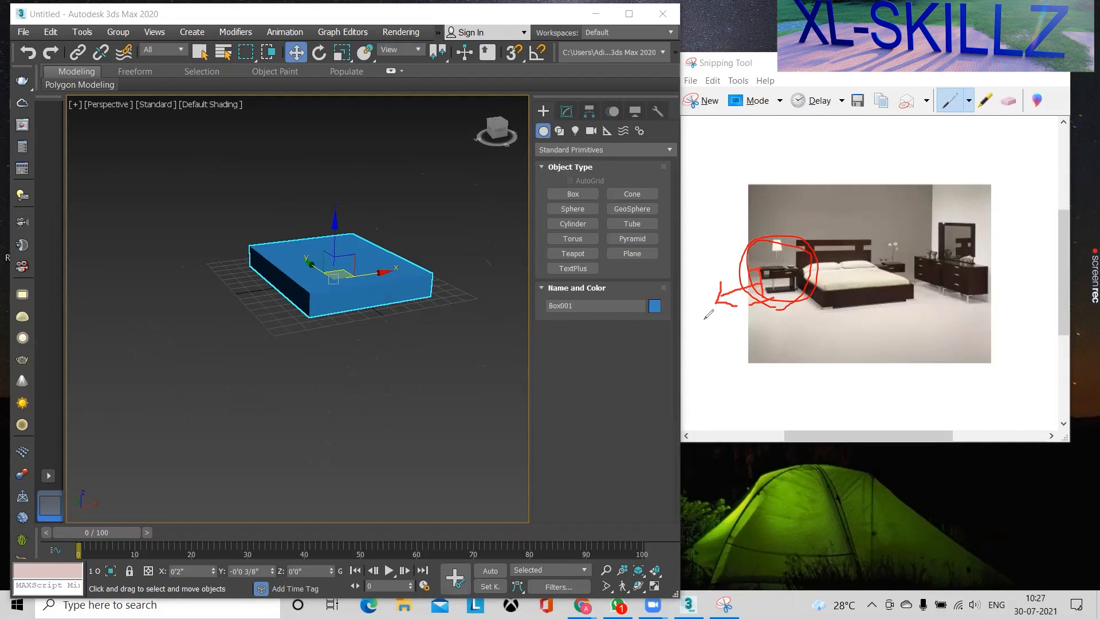
pyautogui.moveTo(698, 320)
pyautogui.mouseDown()
pyautogui.moveTo(711, 319)
pyautogui.moveTo(713, 341)
pyautogui.moveTo(758, 324)
pyautogui.mouseUp()
pyautogui.moveTo(769, 319)
pyautogui.mouseDown()
pyautogui.moveTo(756, 348)
pyautogui.moveTo(787, 347)
pyautogui.moveTo(774, 343)
pyautogui.moveTo(795, 322)
pyautogui.moveTo(816, 345)
pyautogui.moveTo(808, 333)
pyautogui.moveTo(826, 314)
pyautogui.mouseUp()
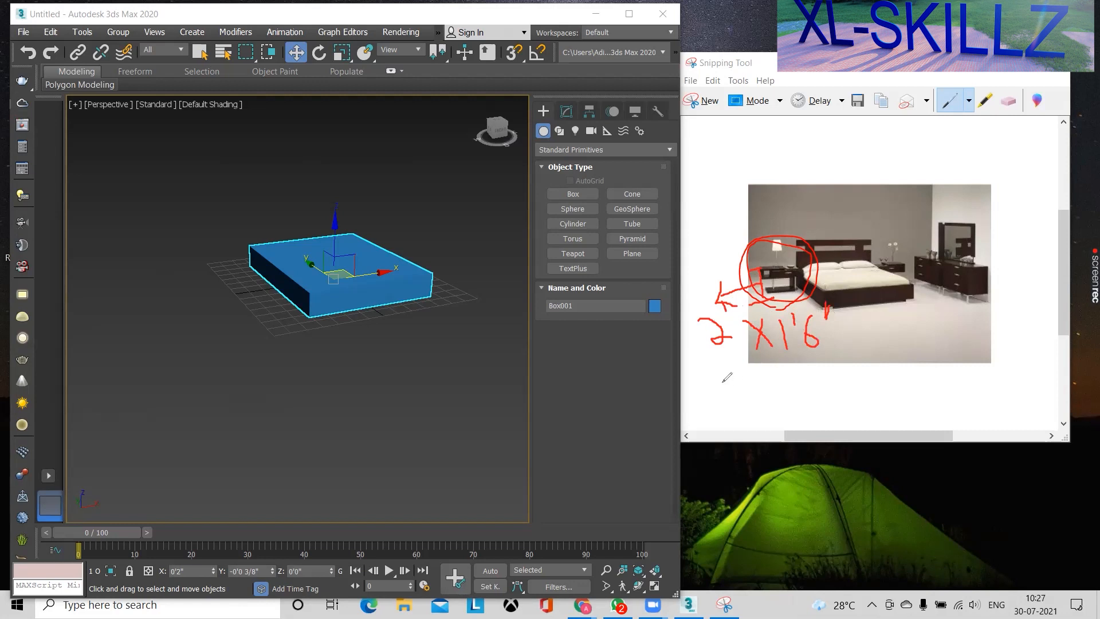
pyautogui.moveTo(719, 371)
pyautogui.mouseDown()
pyautogui.moveTo(828, 370)
pyautogui.moveTo(851, 285)
pyautogui.moveTo(703, 298)
pyautogui.moveTo(695, 342)
pyautogui.moveTo(738, 378)
pyautogui.mouseUp()
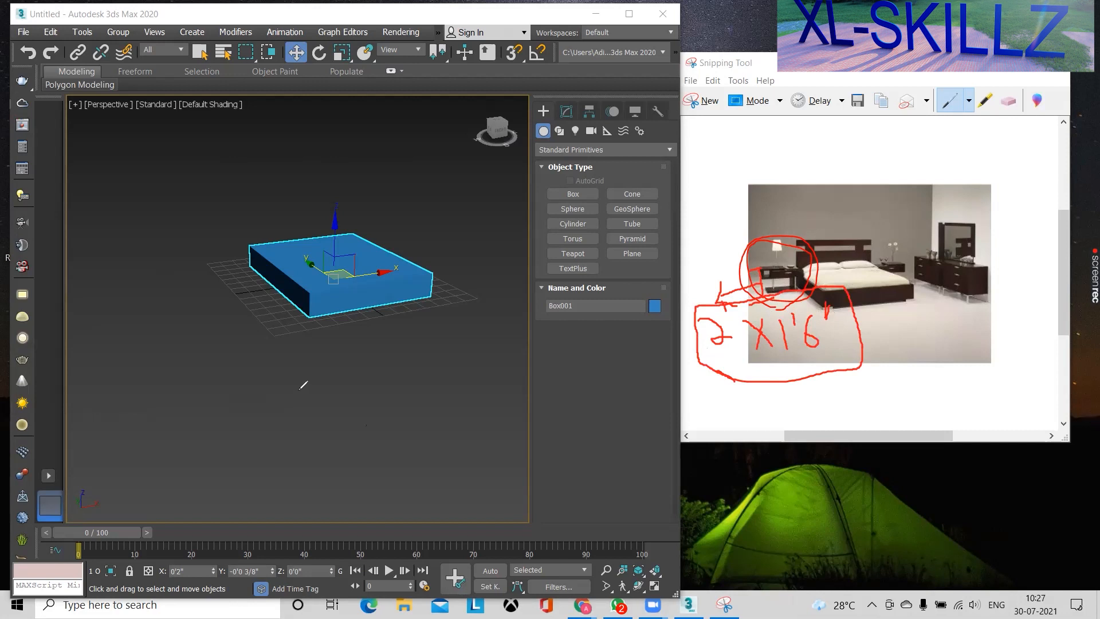
# Write the nightstand dimensions 2' x 1'6" by hand over the viewport, below the bed base
pyautogui.moveTo(276, 401); pyautogui.dragTo(310, 430)
pyautogui.moveTo(321, 387)
pyautogui.mouseDown()
pyautogui.moveTo(356, 412)
pyautogui.moveTo(348, 423)
pyautogui.mouseUp()
pyautogui.moveTo(378, 370); pyautogui.dragTo(383, 400)
pyautogui.moveTo(387, 366); pyautogui.dragTo(404, 387)
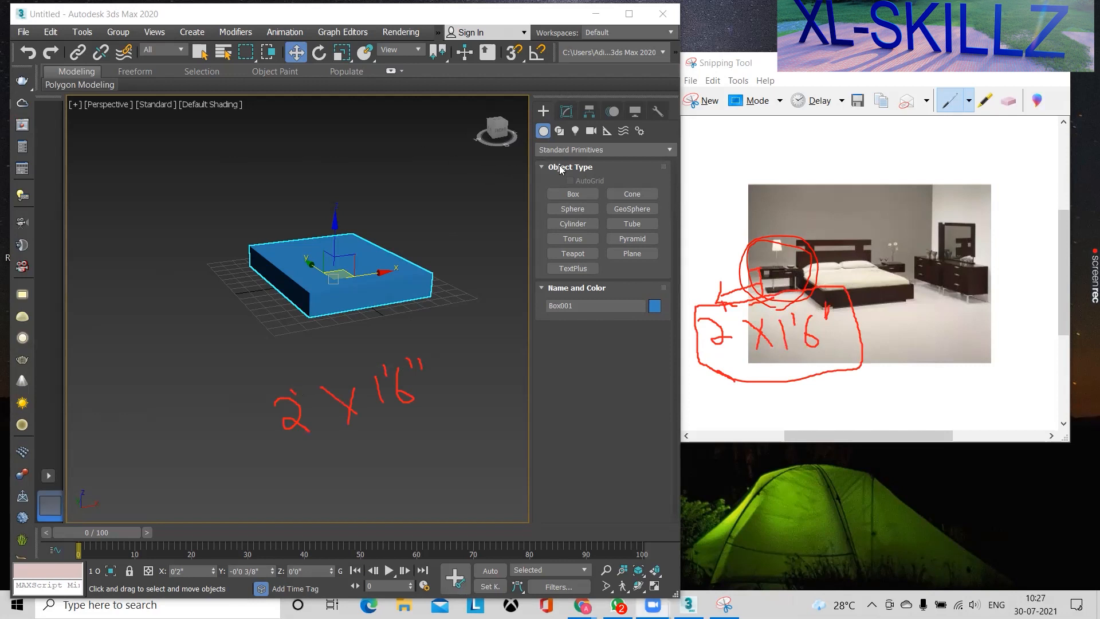
# Create a box beside the bed base for the nightstand, about 5'0" long, 3'4" wide and 2'8" high
pyautogui.click(573, 194)
pyautogui.moveTo(127, 332); pyautogui.dragTo(213, 350)
pyautogui.click(201, 297)
pyautogui.click(203, 291)
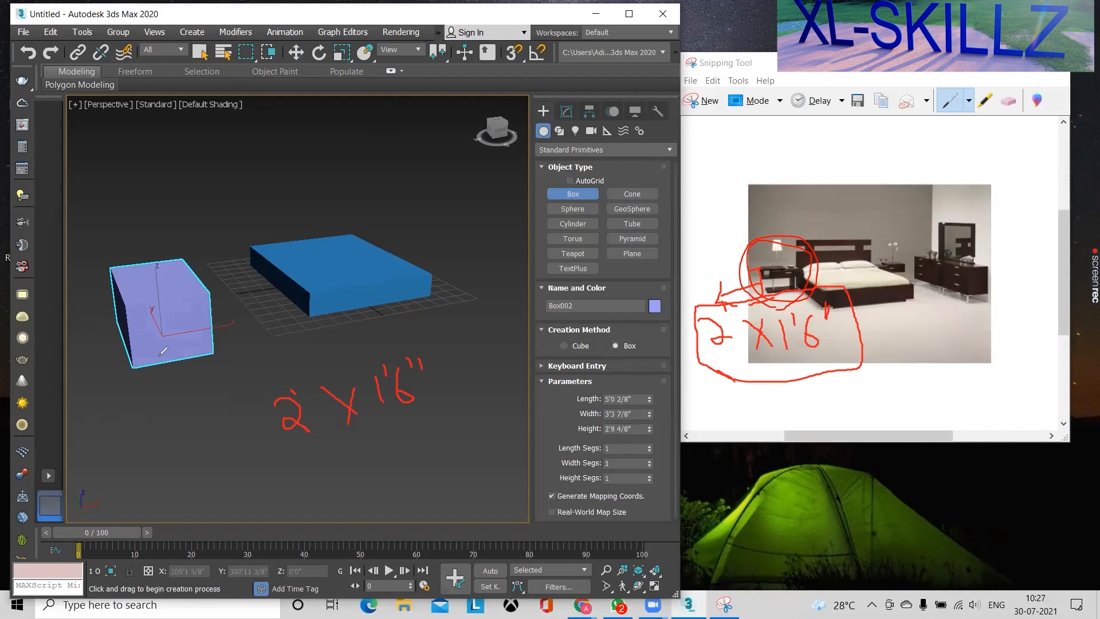
# Annotate the nightstand box with a 2' width and a height of 1'6" or 2', and circle the handwritten 1'6"
pyautogui.moveTo(136, 388); pyautogui.dragTo(222, 373)
pyautogui.moveTo(173, 401)
pyautogui.mouseDown()
pyautogui.moveTo(196, 419)
pyautogui.moveTo(194, 398)
pyautogui.mouseUp()
pyautogui.moveTo(212, 294); pyautogui.dragTo(235, 348)
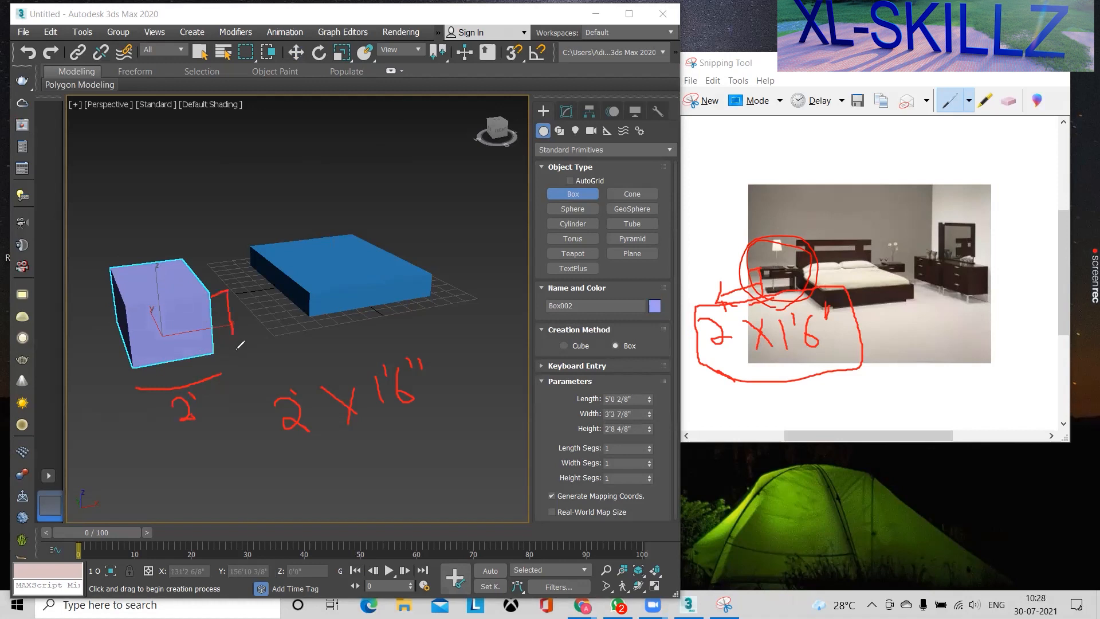
pyautogui.moveTo(245, 311)
pyautogui.mouseDown()
pyautogui.moveTo(244, 335)
pyautogui.moveTo(256, 310)
pyautogui.mouseUp()
pyautogui.moveTo(392, 421); pyautogui.dragTo(539, 390)
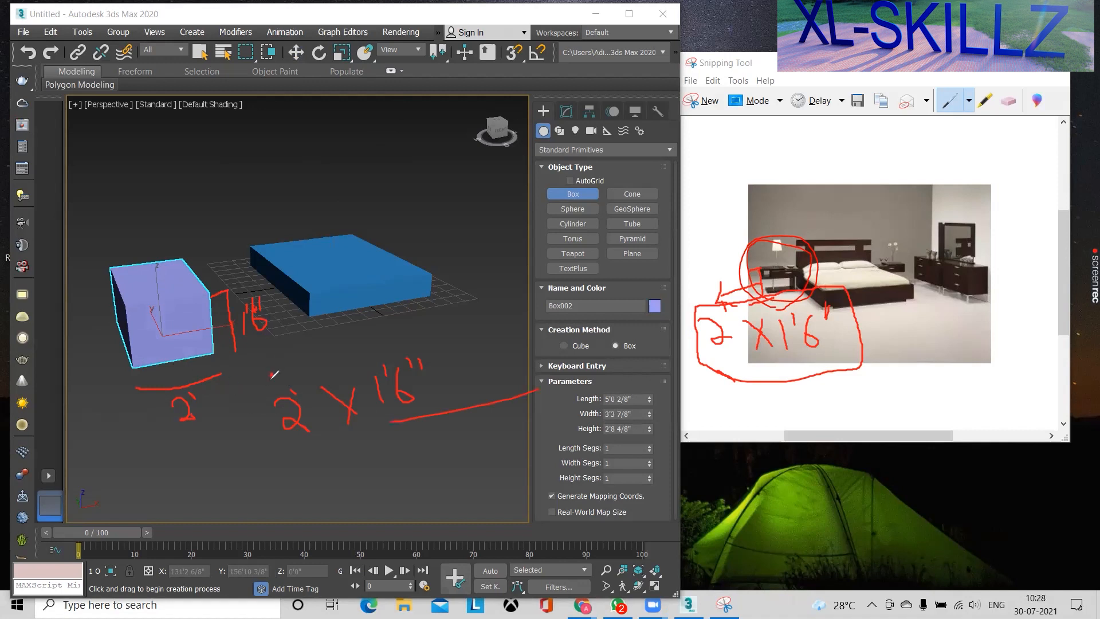
pyautogui.moveTo(272, 374); pyautogui.dragTo(270, 383)
pyautogui.moveTo(409, 340)
pyautogui.mouseDown()
pyautogui.moveTo(373, 356)
pyautogui.moveTo(367, 409)
pyautogui.moveTo(438, 410)
pyautogui.moveTo(449, 375)
pyautogui.moveTo(441, 338)
pyautogui.moveTo(416, 336)
pyautogui.mouseUp()
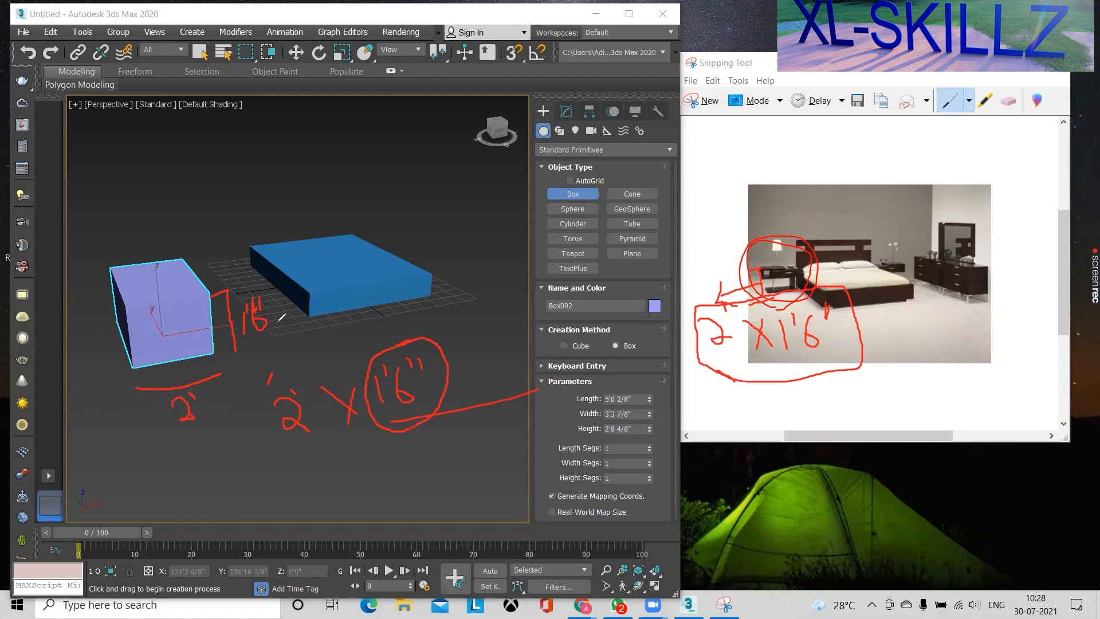
pyautogui.moveTo(280, 346)
pyautogui.mouseDown()
pyautogui.moveTo(288, 318)
pyautogui.moveTo(301, 348)
pyautogui.moveTo(329, 338)
pyautogui.moveTo(301, 327)
pyautogui.mouseUp()
# Mark the nightstand box's depth as 1'6" and add 2'6" as an alternative beside its 2' width
pyautogui.moveTo(111, 265)
pyautogui.mouseDown()
pyautogui.moveTo(131, 300)
pyautogui.moveTo(118, 232)
pyautogui.moveTo(138, 236)
pyautogui.moveTo(139, 255)
pyautogui.mouseUp()
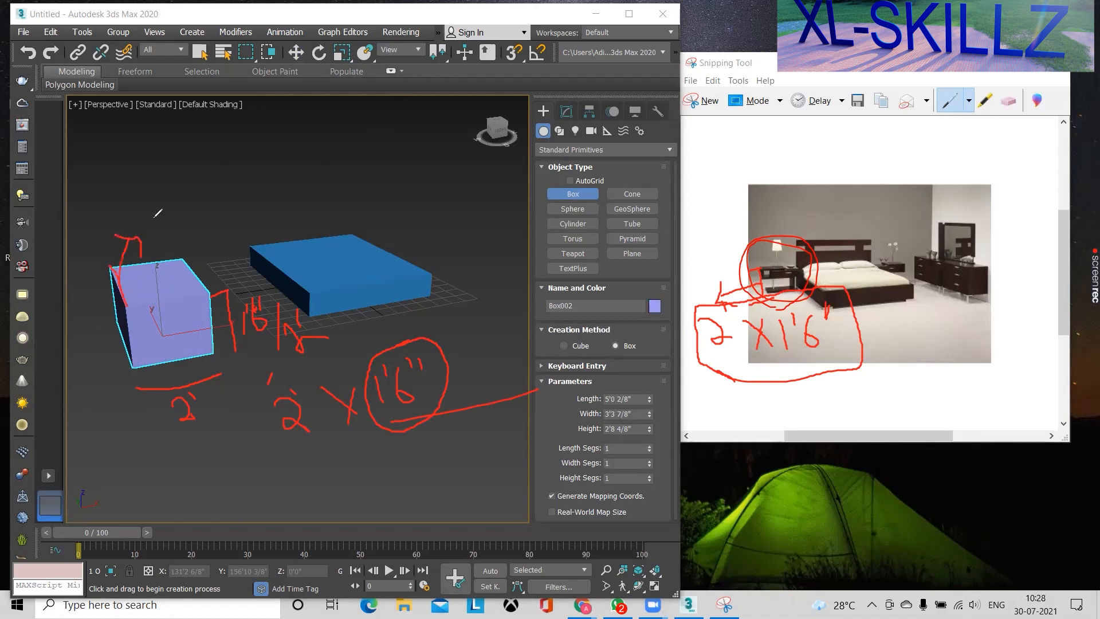
pyautogui.moveTo(153, 218); pyautogui.dragTo(169, 241)
pyautogui.moveTo(186, 194)
pyautogui.mouseDown()
pyautogui.moveTo(188, 227)
pyautogui.moveTo(202, 207)
pyautogui.moveTo(193, 213)
pyautogui.mouseUp()
pyautogui.moveTo(190, 173); pyautogui.dragTo(204, 190)
pyautogui.moveTo(208, 394)
pyautogui.mouseDown()
pyautogui.moveTo(216, 449)
pyautogui.moveTo(229, 427)
pyautogui.moveTo(236, 442)
pyautogui.mouseUp()
pyautogui.moveTo(262, 397); pyautogui.dragTo(258, 424)
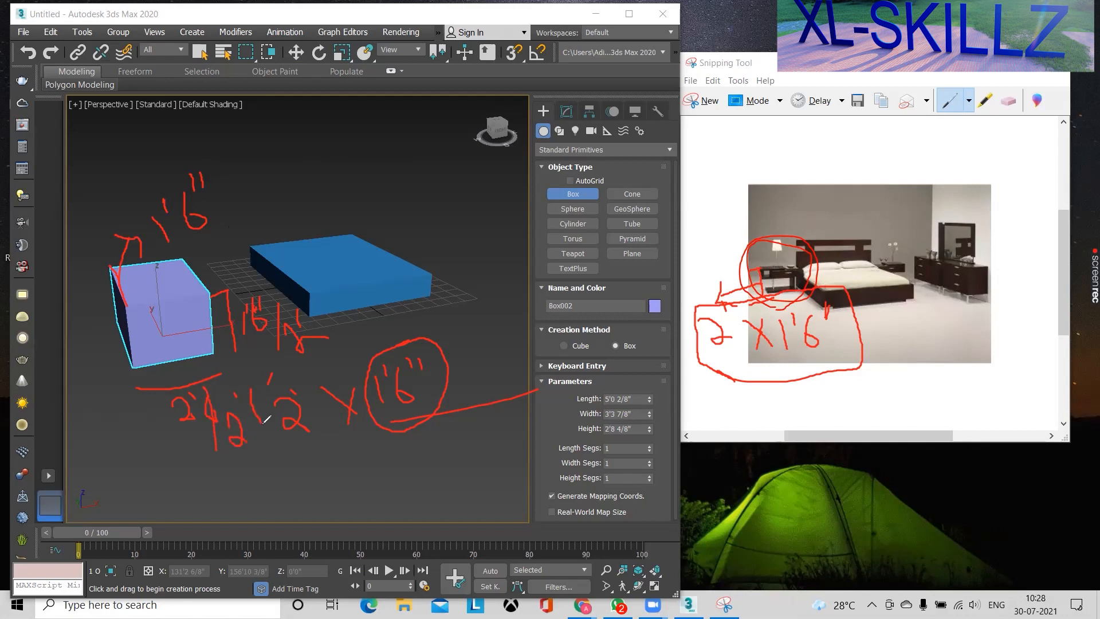
pyautogui.moveTo(255, 376)
pyautogui.mouseDown()
pyautogui.moveTo(268, 386)
pyautogui.moveTo(255, 405)
pyautogui.mouseUp()
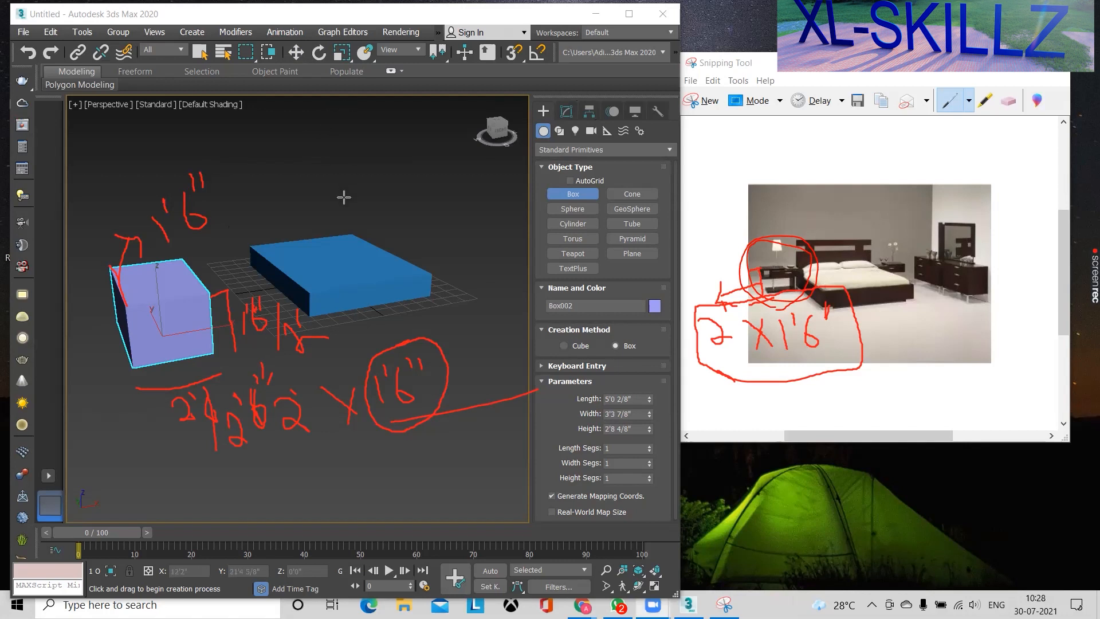
# Switch to the Move tool and, after noting 1'6" beneath the reference bed, clear all the new handwritten annotations
pyautogui.press('w')
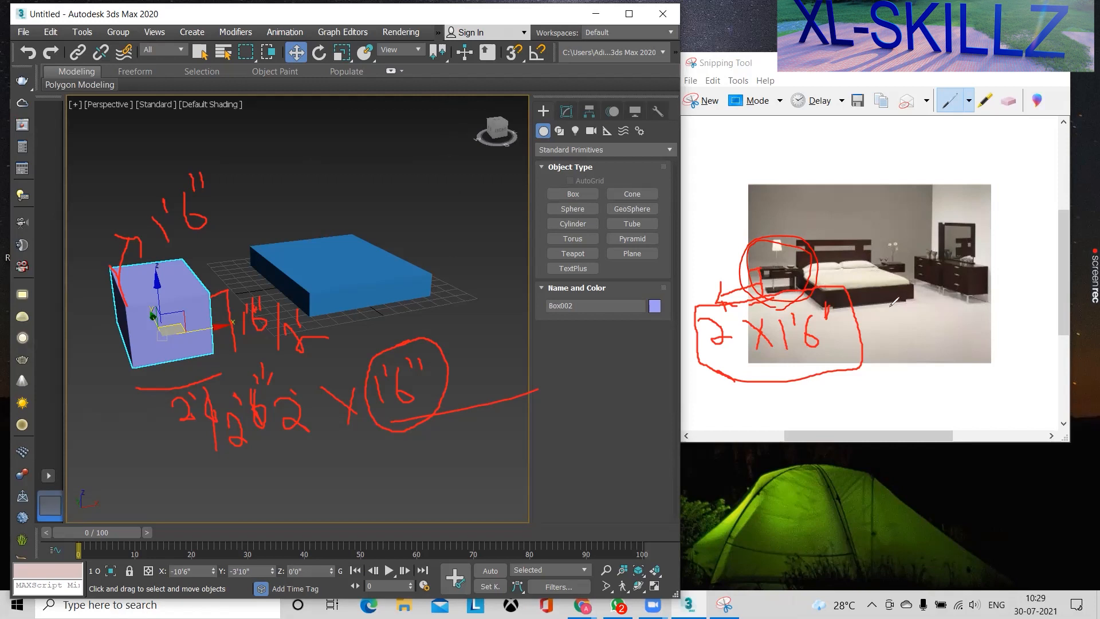
pyautogui.moveTo(889, 305)
pyautogui.mouseDown()
pyautogui.moveTo(888, 288)
pyautogui.moveTo(900, 314)
pyautogui.moveTo(924, 310)
pyautogui.moveTo(926, 286)
pyautogui.mouseUp()
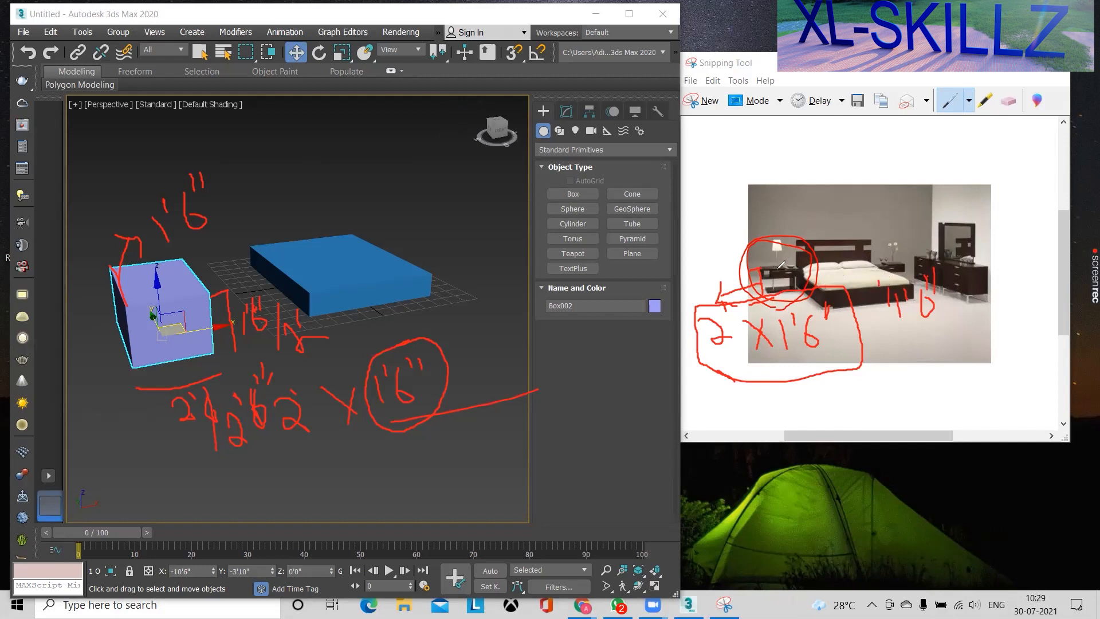
pyautogui.moveTo(762, 253)
pyautogui.mouseDown()
pyautogui.moveTo(786, 259)
pyautogui.moveTo(798, 243)
pyautogui.mouseUp()
pyautogui.press('Escape')
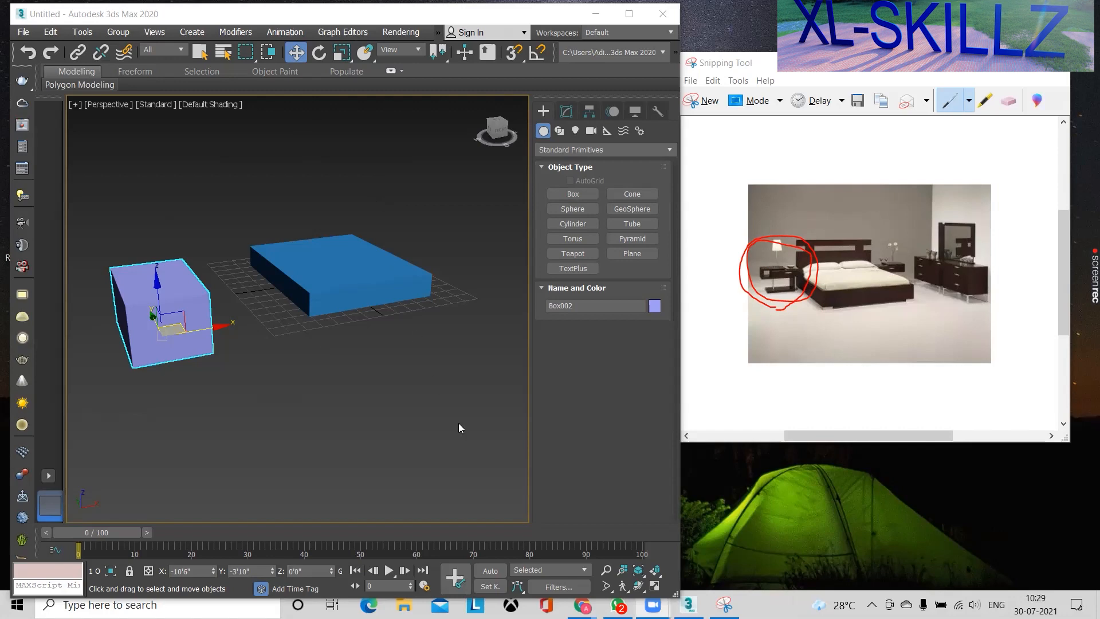
# Switch to Chrome and extend the existing Google image search to "REFERENCE IMAGE OF BED WITH DIMENSIONS"
pyautogui.moveTo(582, 604)
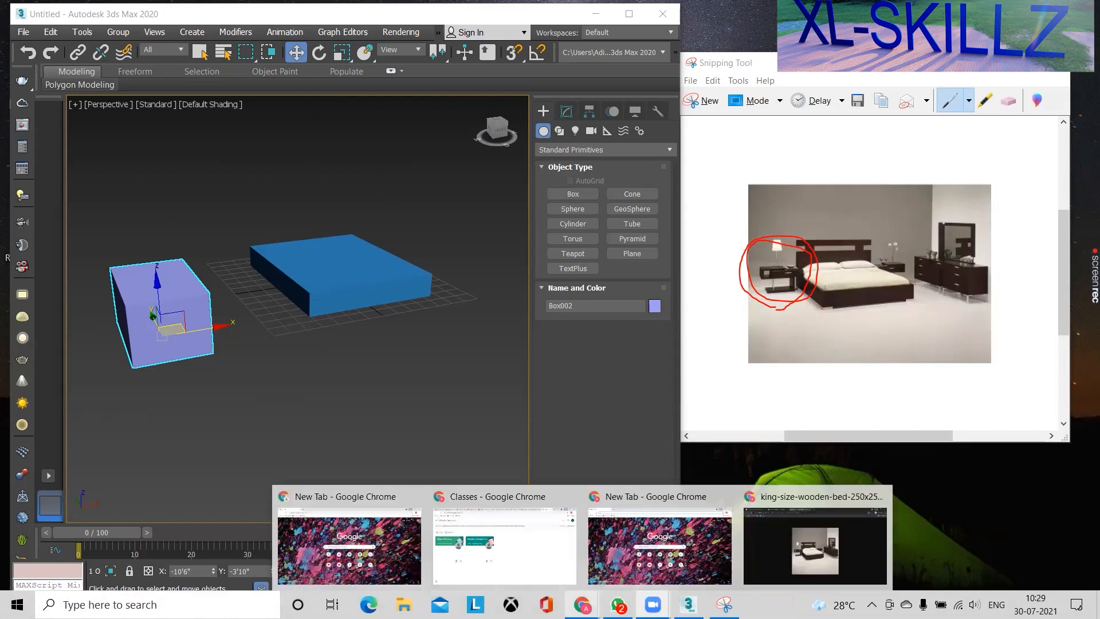
pyautogui.click(790, 532)
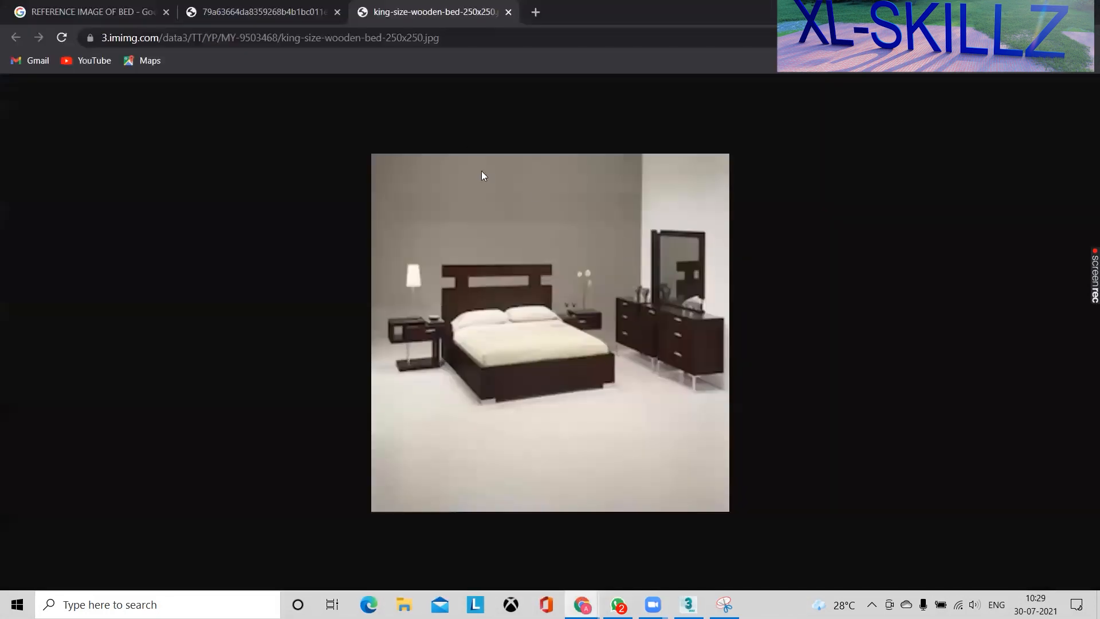
pyautogui.click(92, 13)
pyautogui.scroll(2, 281, 114)
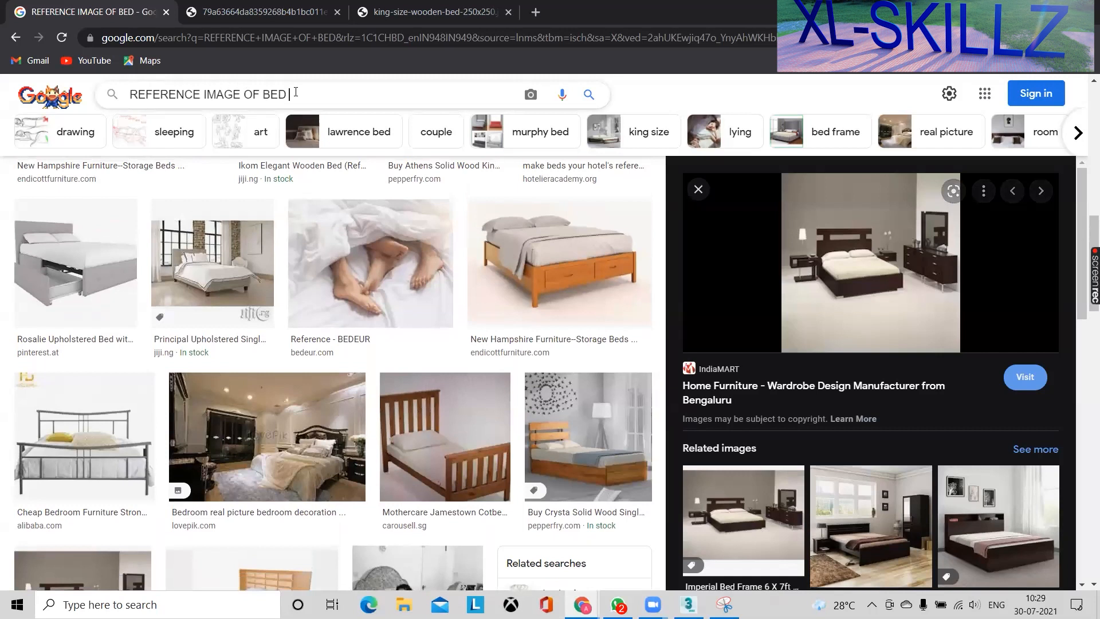
pyautogui.click(295, 94)
pyautogui.write('WITH DIMENSIONS')
pyautogui.press('Return')
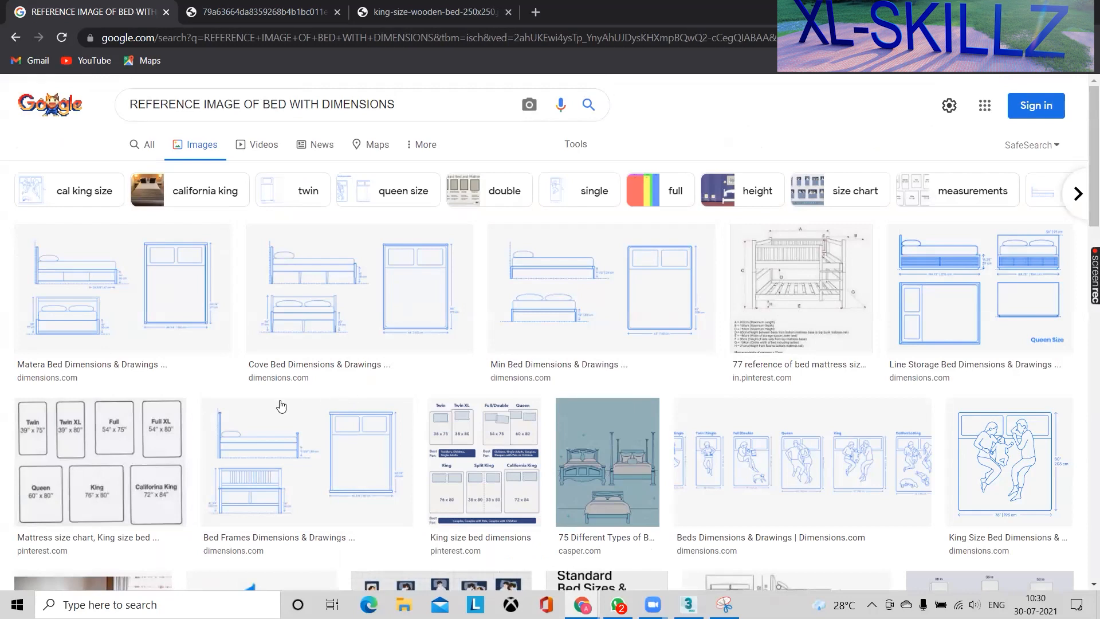
# Preview the mattress size chart and the bed frame dimension drawing, and look through the results for dimensioned bed references
pyautogui.click(152, 465)
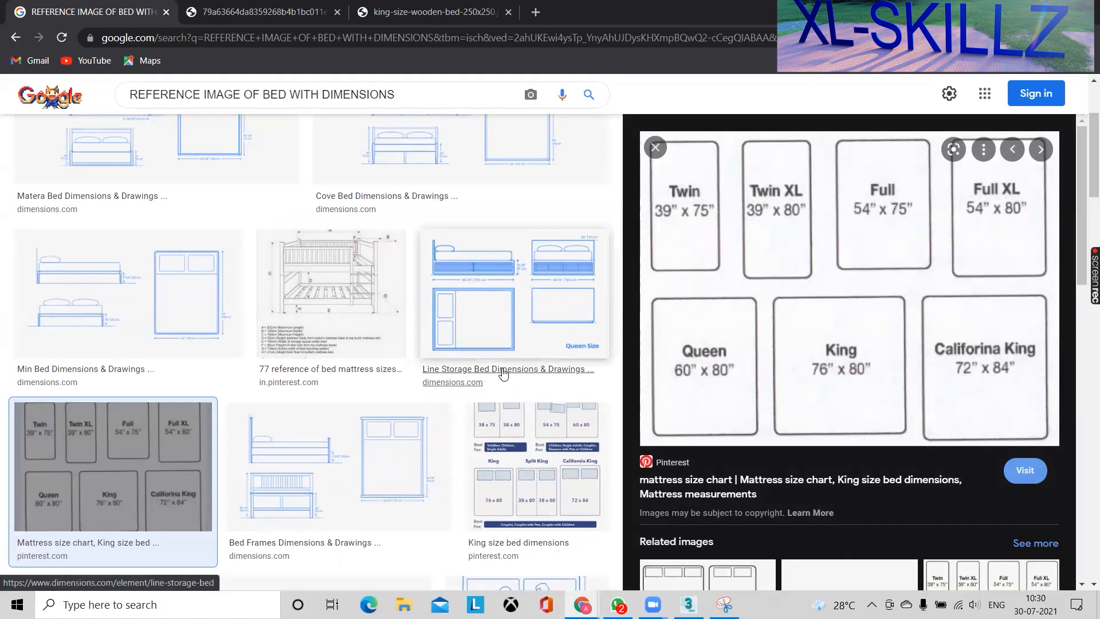
pyautogui.scroll(-1, 503, 373)
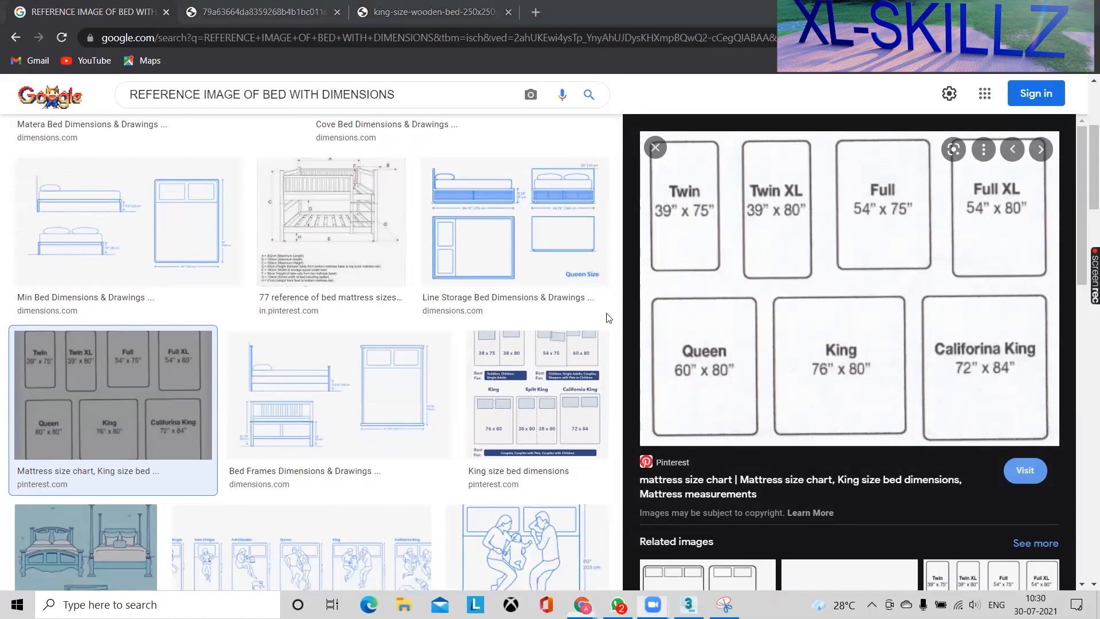
pyautogui.click(375, 385)
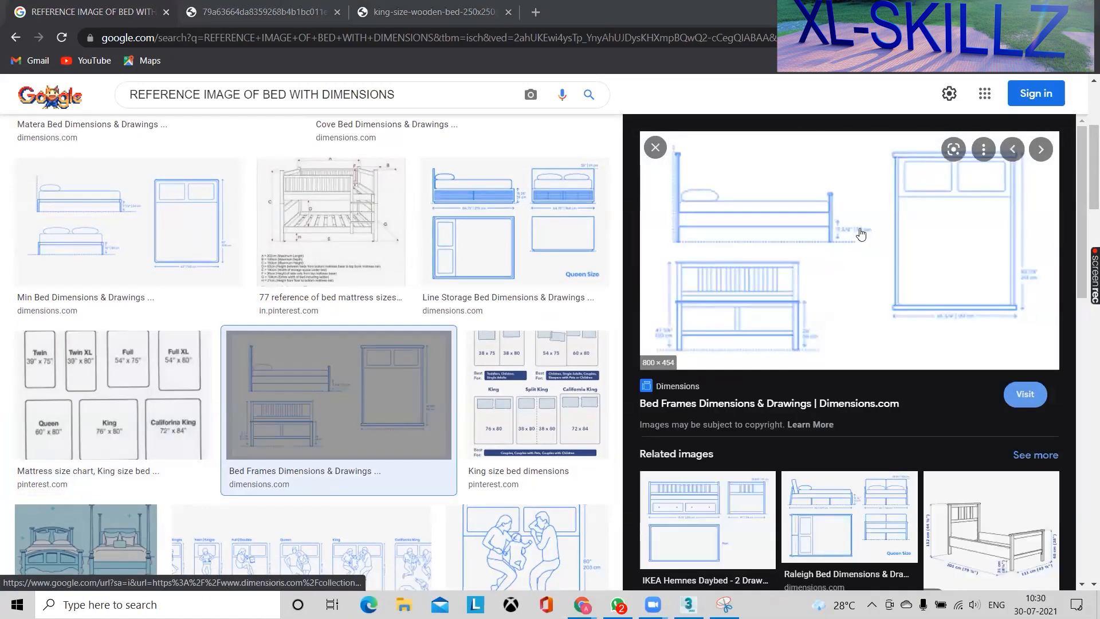
pyautogui.scroll(-6, 863, 309)
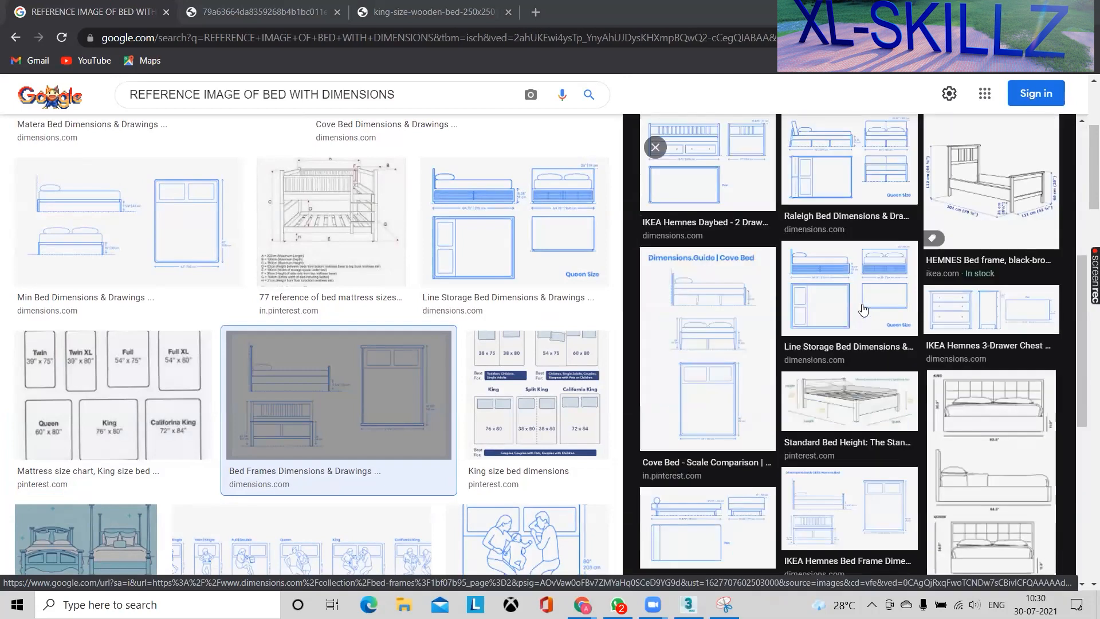
pyautogui.scroll(-5, 863, 309)
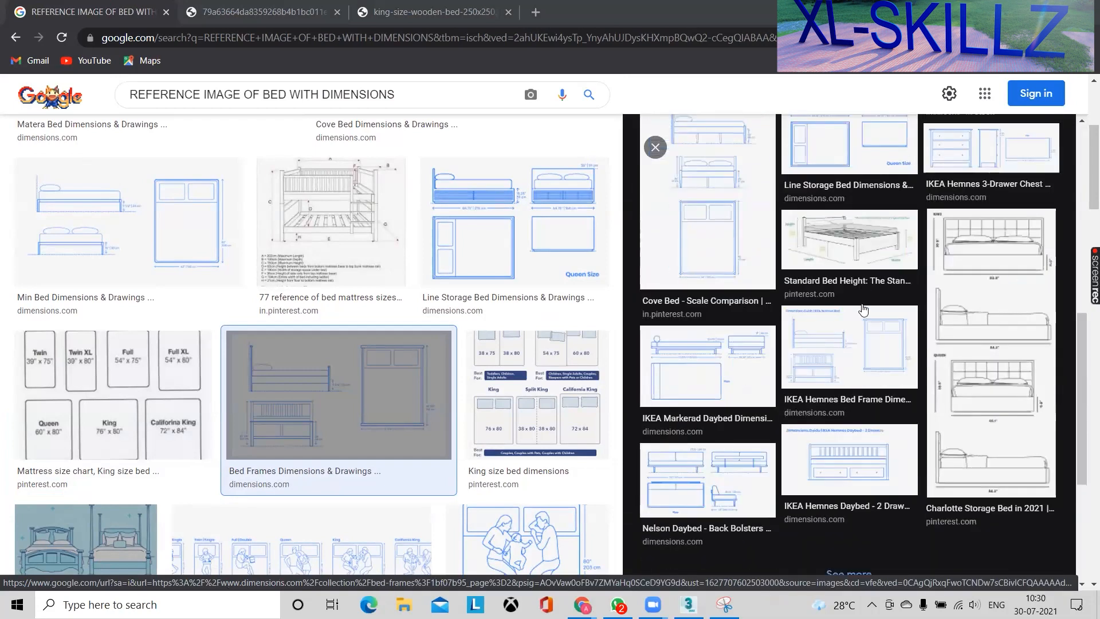
pyautogui.scroll(-2, 430, 373)
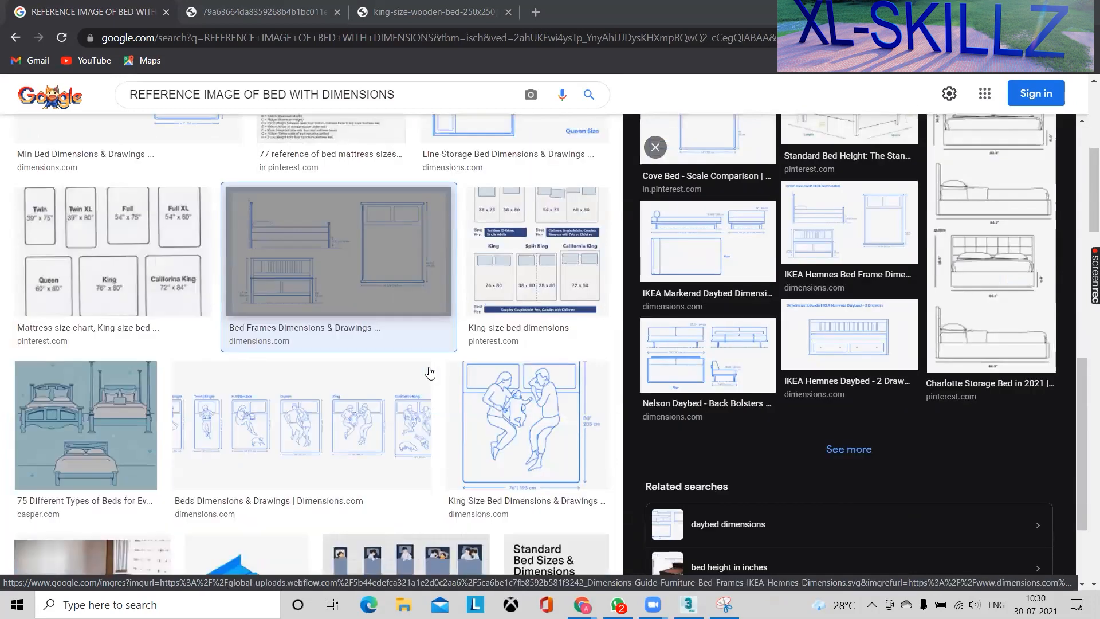
pyautogui.scroll(-3, 267, 325)
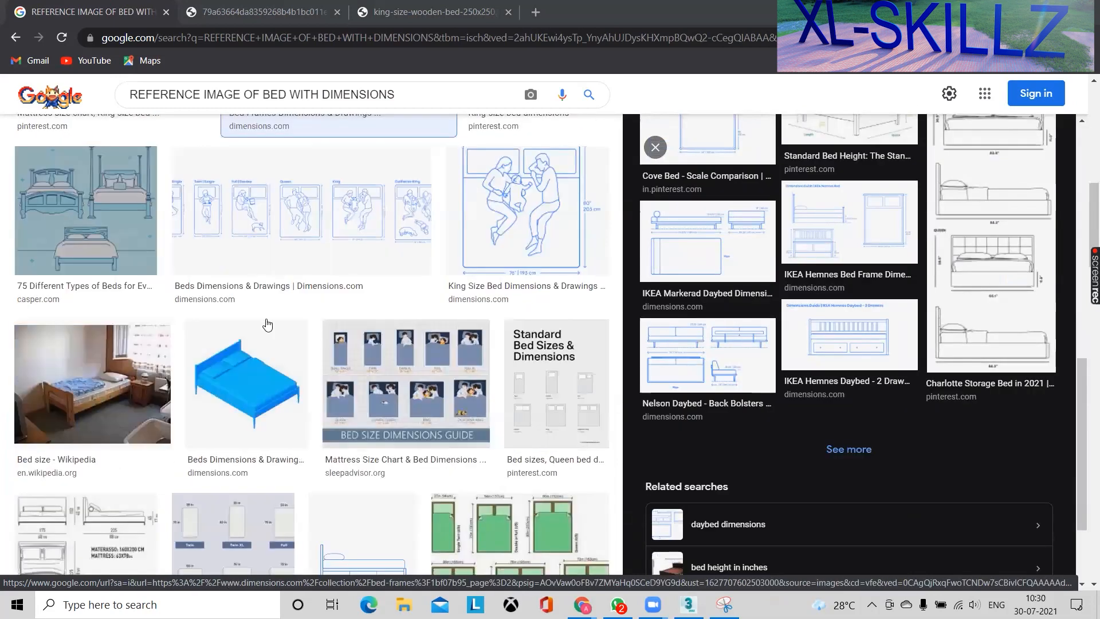
pyautogui.scroll(-6, 247, 319)
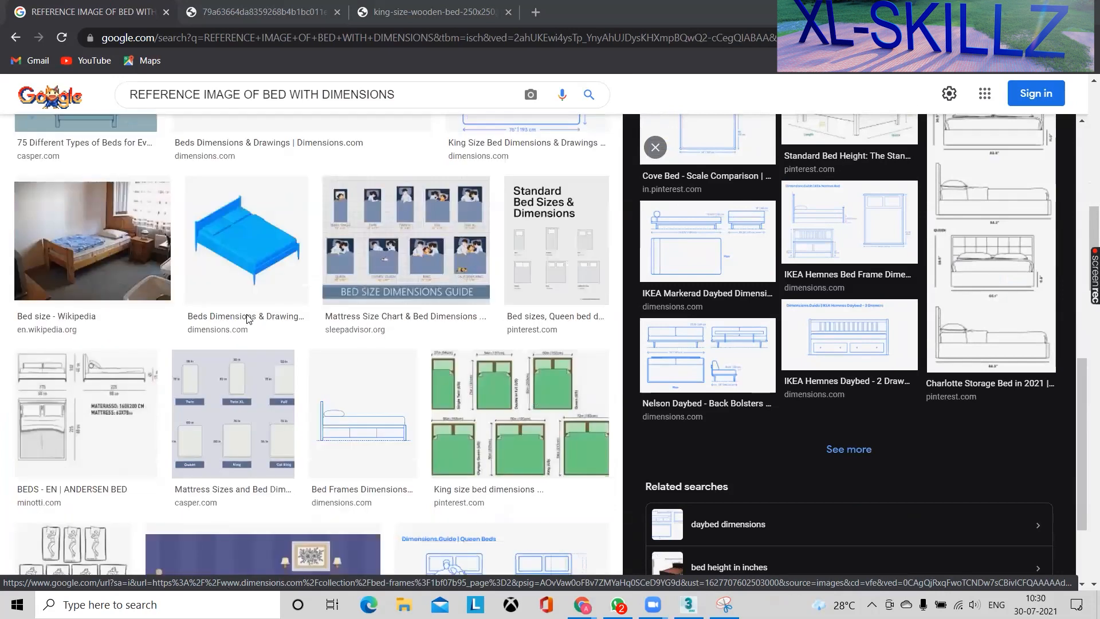
pyautogui.scroll(-1, 246, 318)
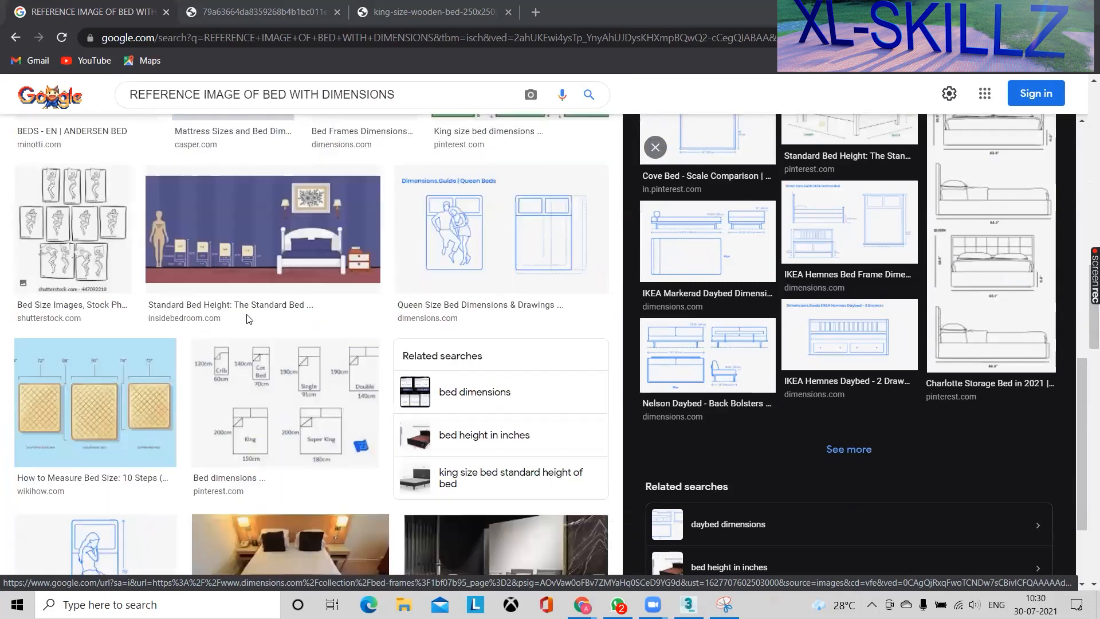
pyautogui.scroll(-5, 307, 331)
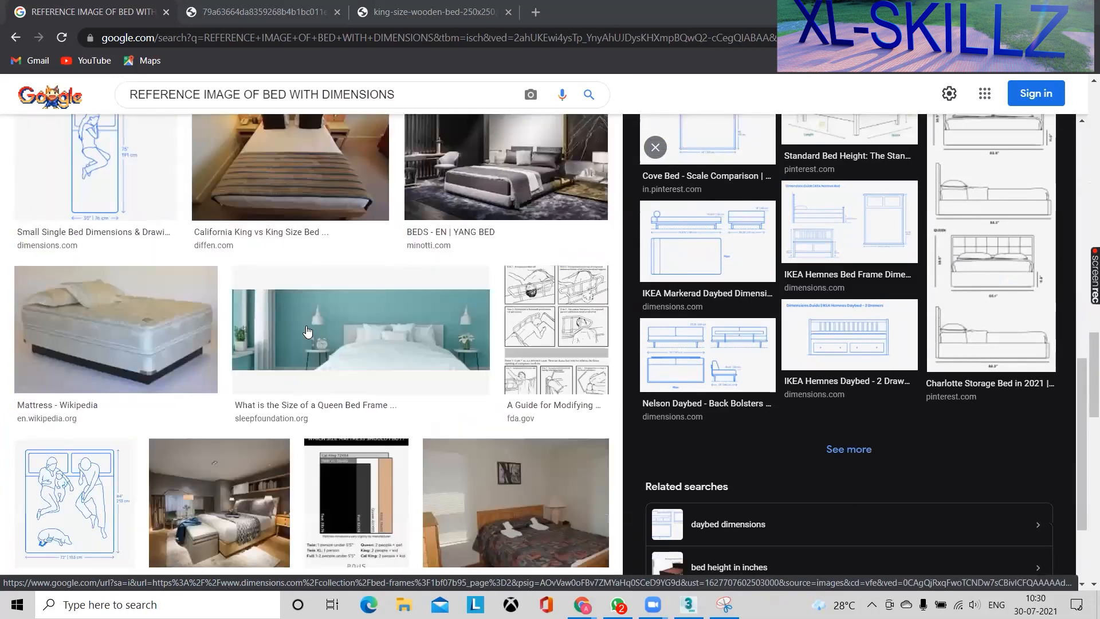
pyautogui.scroll(-1, 306, 348)
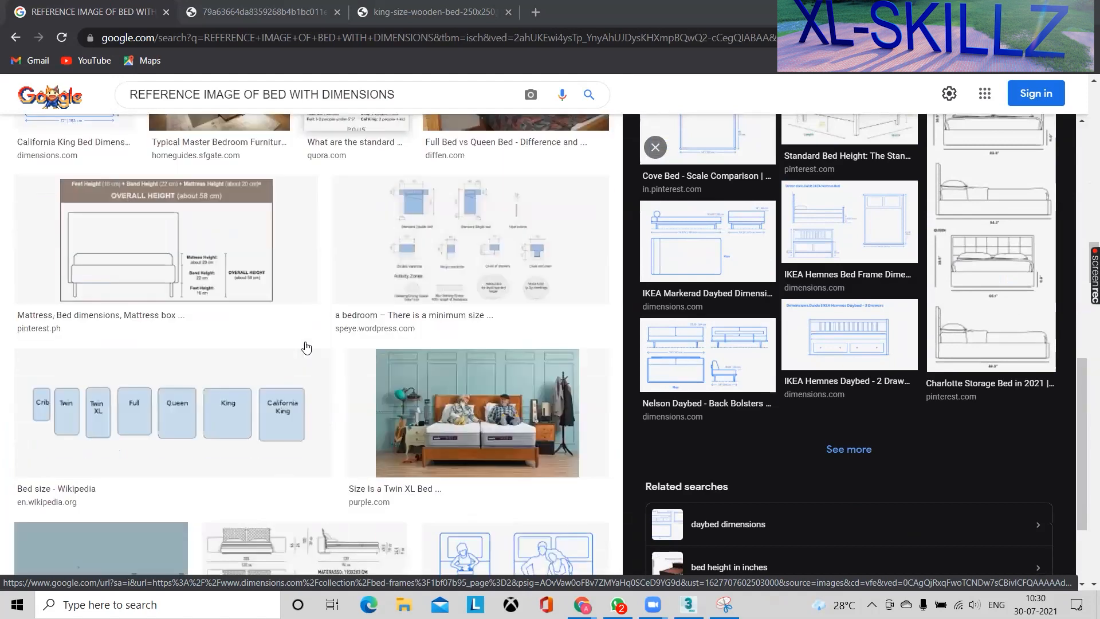
pyautogui.scroll(-5, 307, 347)
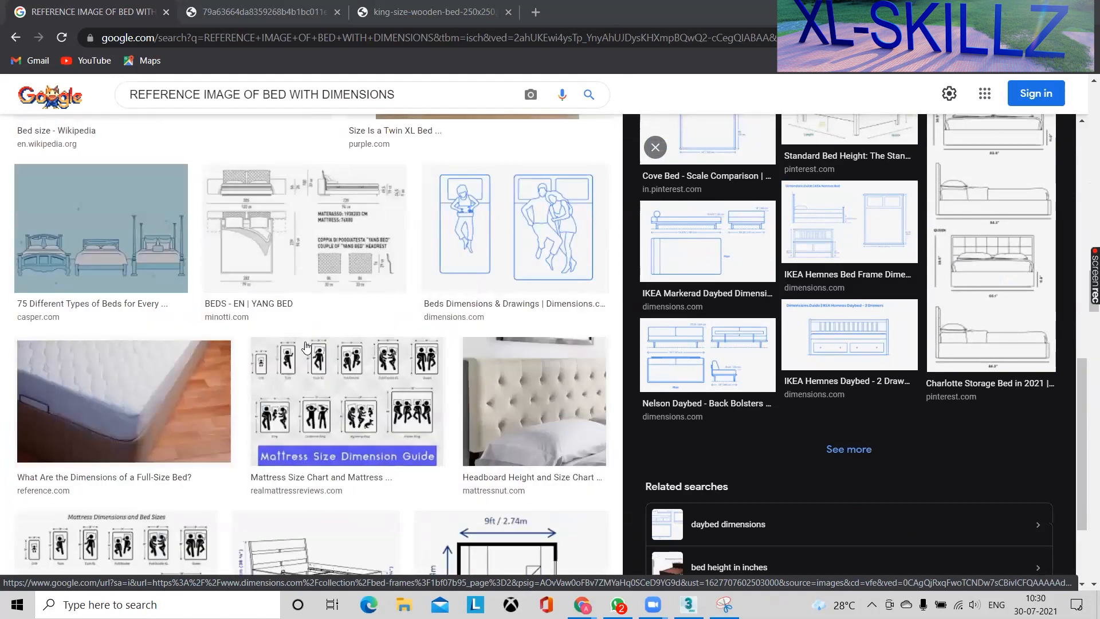
pyautogui.scroll(-3, 307, 347)
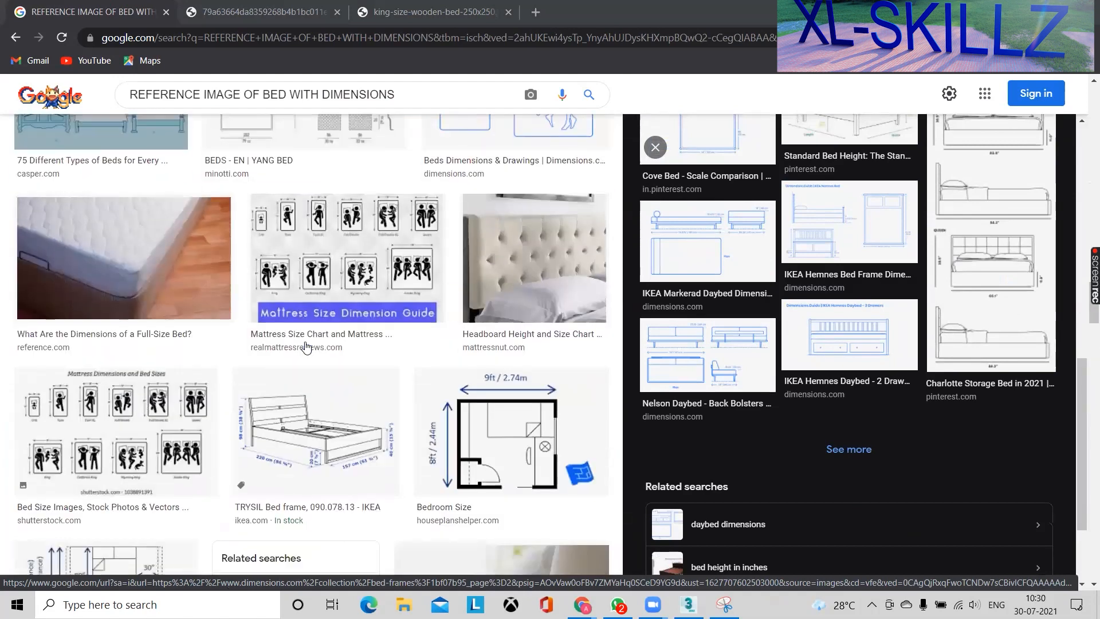
pyautogui.scroll(-3, 306, 347)
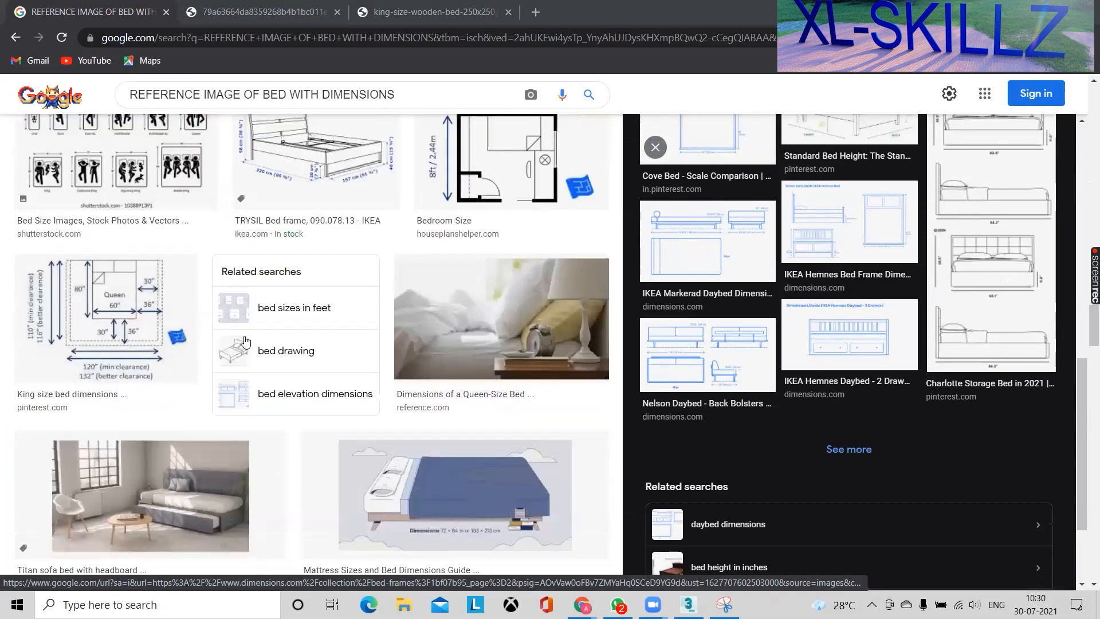
# Return to 3ds Max, maximize its window, and bring up the Snipping Tool with the reference image over it
pyautogui.click(1016, 10)
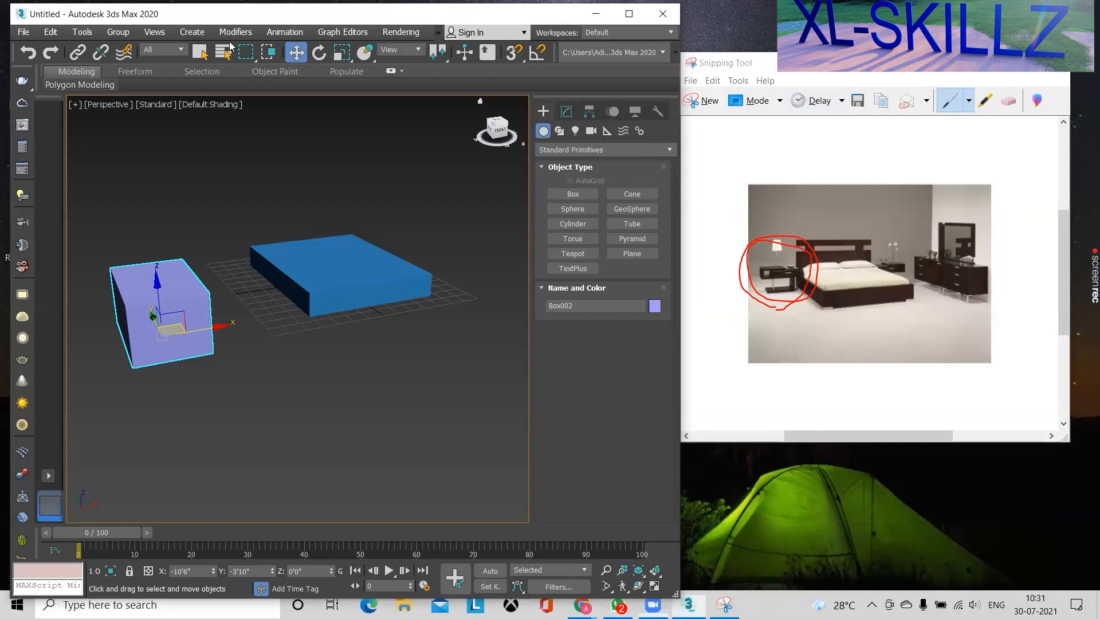
pyautogui.click(629, 13)
pyautogui.moveTo(458, 259); pyautogui.dragTo(467, 201, button='middle')
pyautogui.keyDown('alt'); pyautogui.moveTo(435, 346); pyautogui.dragTo(422, 317, button='middle'); pyautogui.keyUp('alt')
pyautogui.scroll(4, 510, 307)
pyautogui.scroll(-4, 417, 311)
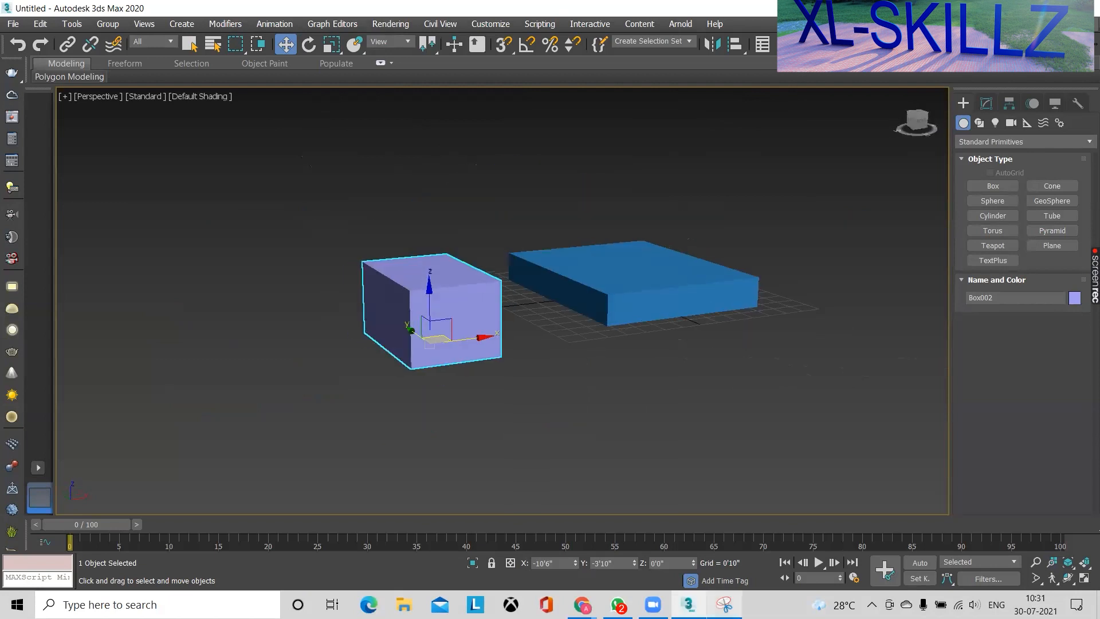
pyautogui.click(725, 604)
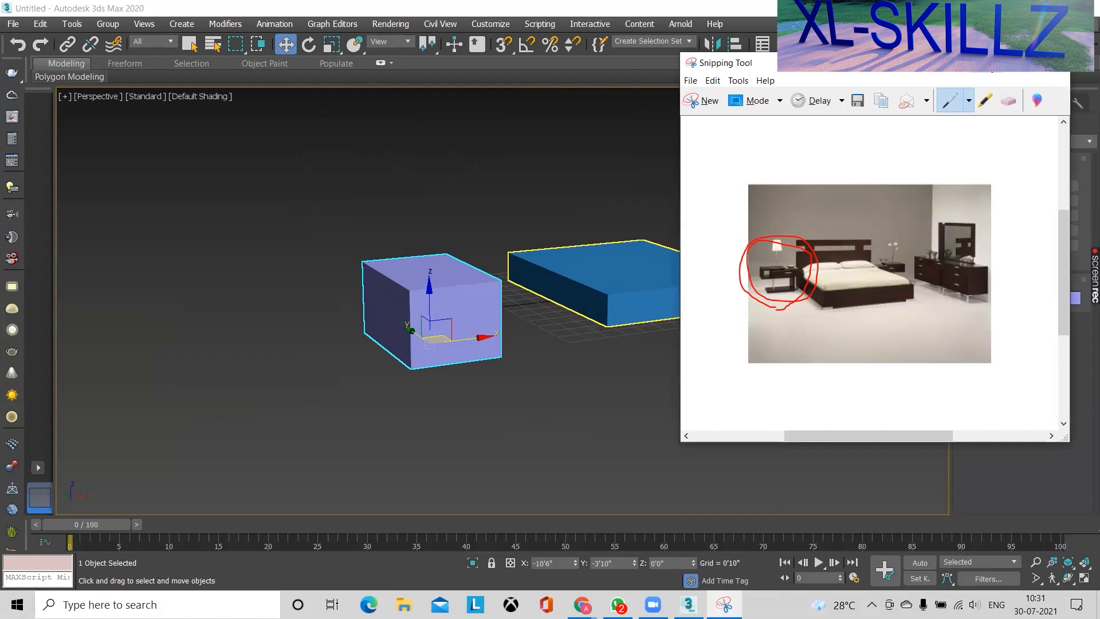
# Minimize the reference image window and delete the purple box beside the bed block
pyautogui.click(1002, 63)
pyautogui.moveTo(418, 338)
pyautogui.keyDown('alt'); pyautogui.mouseDown(button='middle')
pyautogui.moveTo(429, 349)
pyautogui.moveTo(439, 339)
pyautogui.mouseUp(button='middle'); pyautogui.keyUp('alt')
pyautogui.press('Delete')
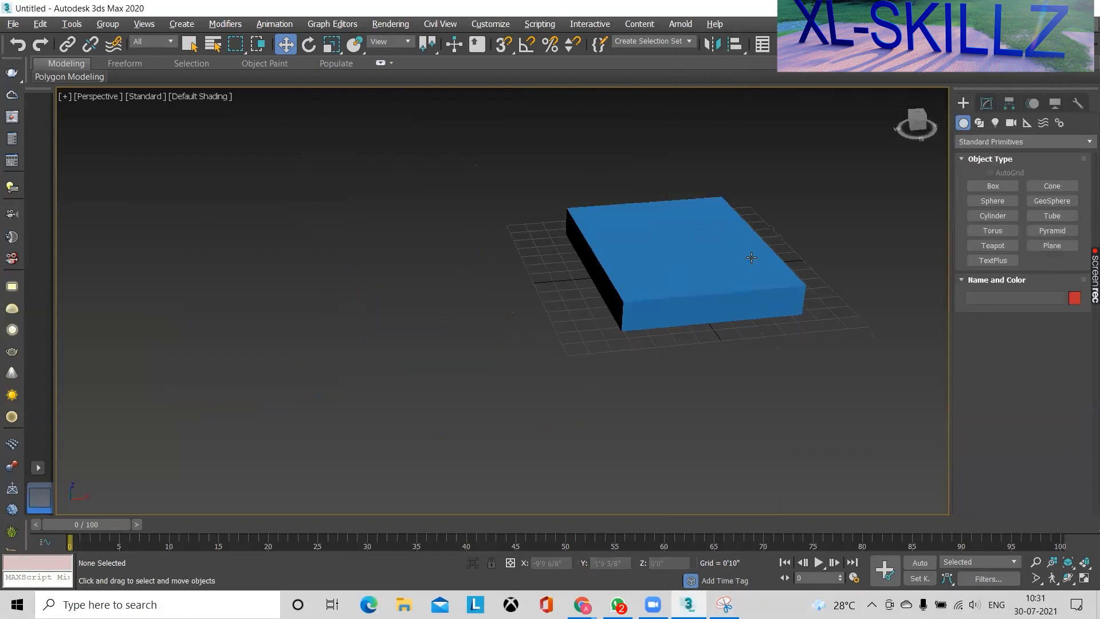
# Draw a new Box beside the bed block, about 4'6" long, 7'2" wide and 3'3" high, and switch to the Move tool
pyautogui.click(1012, 190)
pyautogui.moveTo(352, 259); pyautogui.dragTo(540, 287)
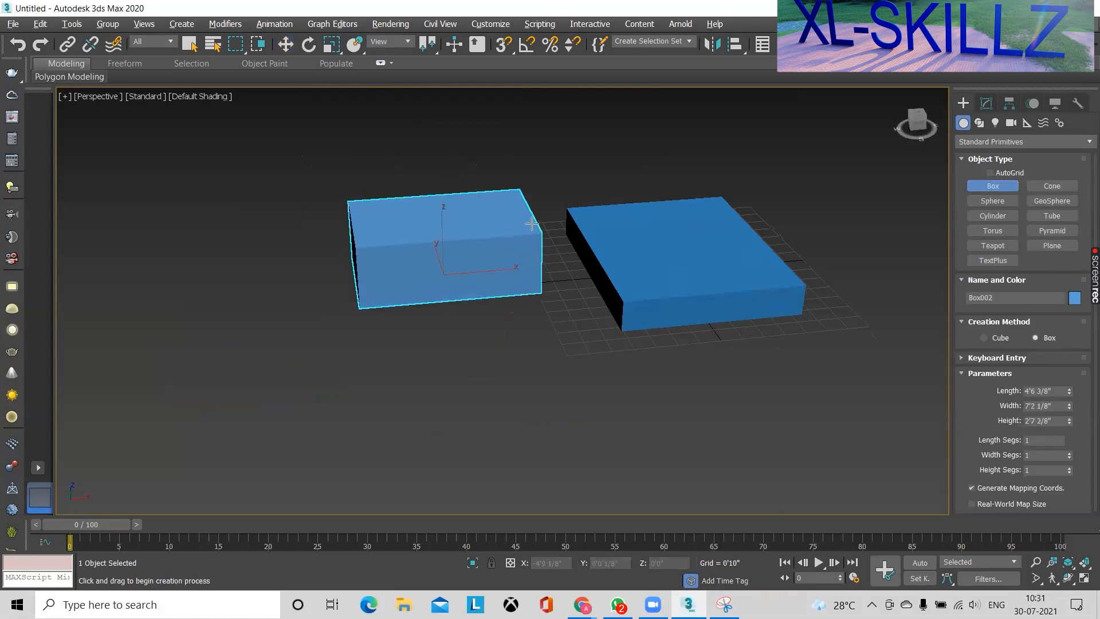
pyautogui.click(507, 246)
pyautogui.keyDown('alt'); pyautogui.moveTo(505, 265); pyautogui.dragTo(505, 227, button='middle'); pyautogui.keyUp('alt')
pyautogui.press('w')
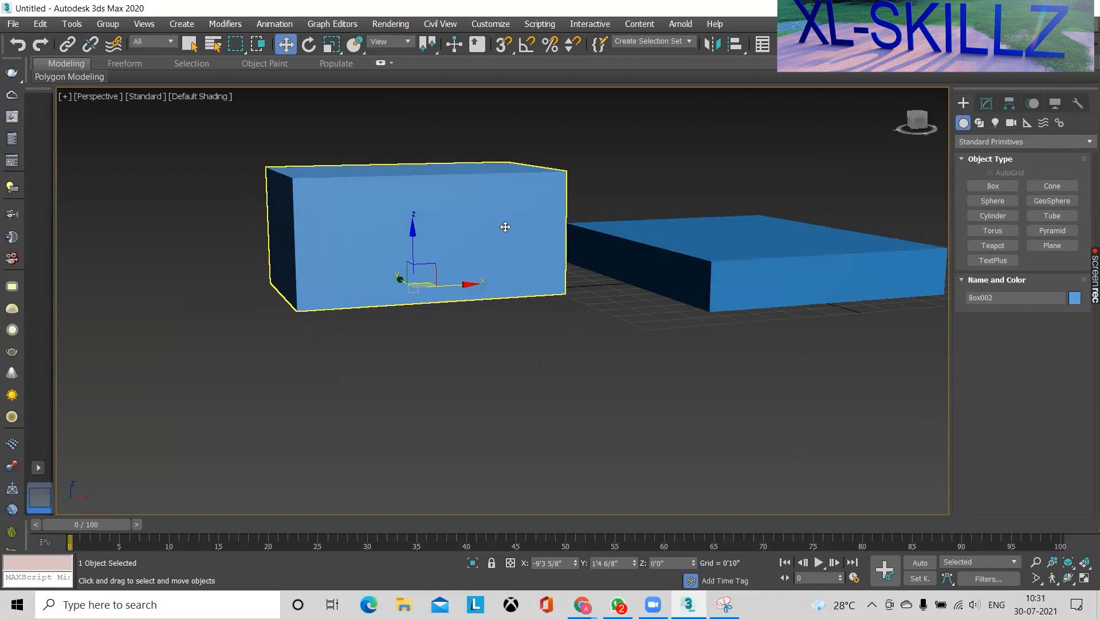
pyautogui.keyDown('alt'); pyautogui.moveTo(505, 226); pyautogui.dragTo(429, 263, button='middle'); pyautogui.keyUp('alt')
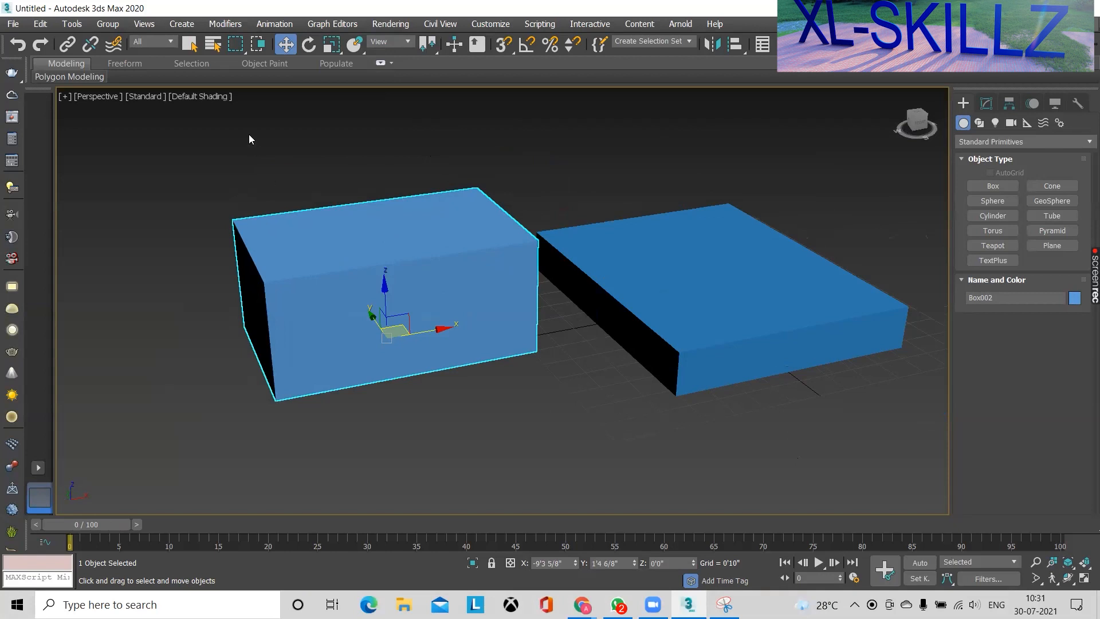
# Compare wireframe and default shading on the new box, and display it with Edged Faces
pyautogui.click(204, 100)
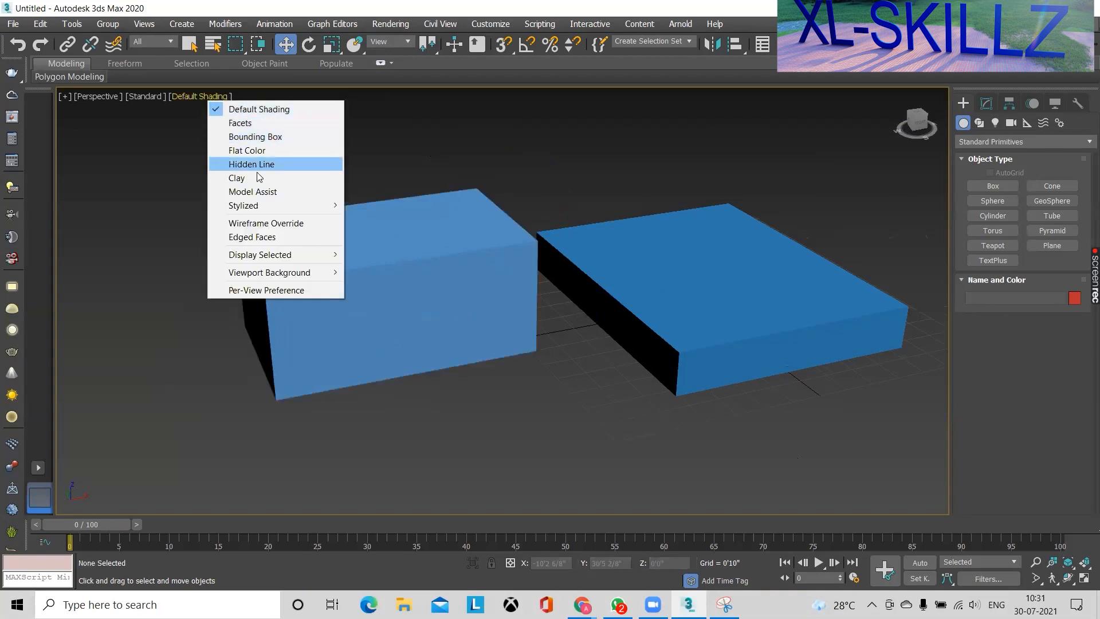
pyautogui.click(123, 245)
pyautogui.moveTo(370, 255); pyautogui.dragTo(395, 247, button='middle')
pyautogui.click(395, 247)
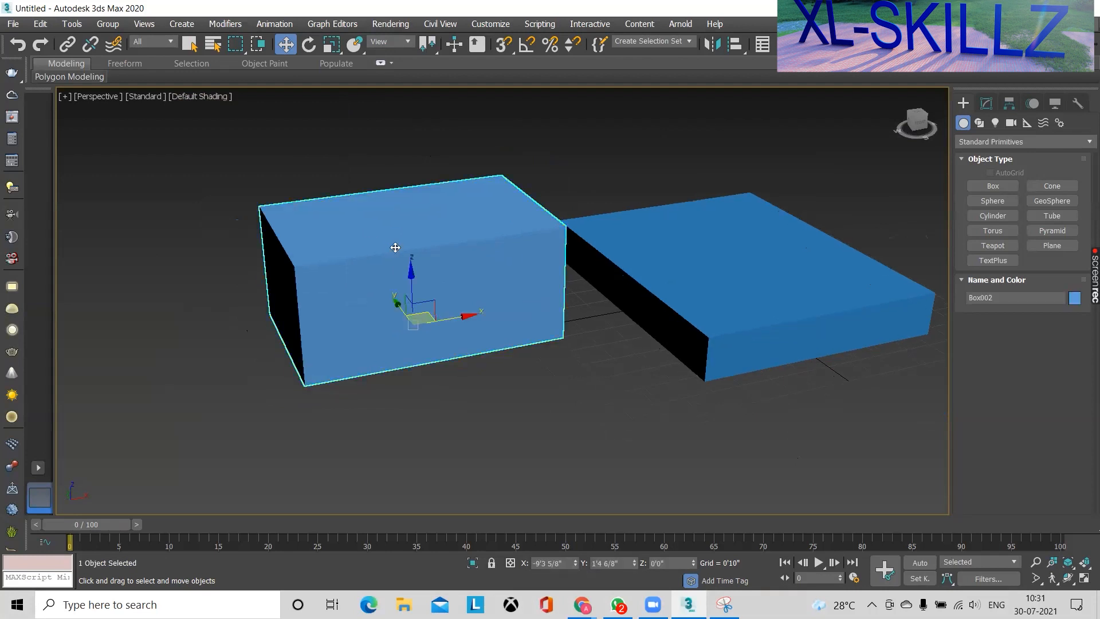
pyautogui.press('F3')
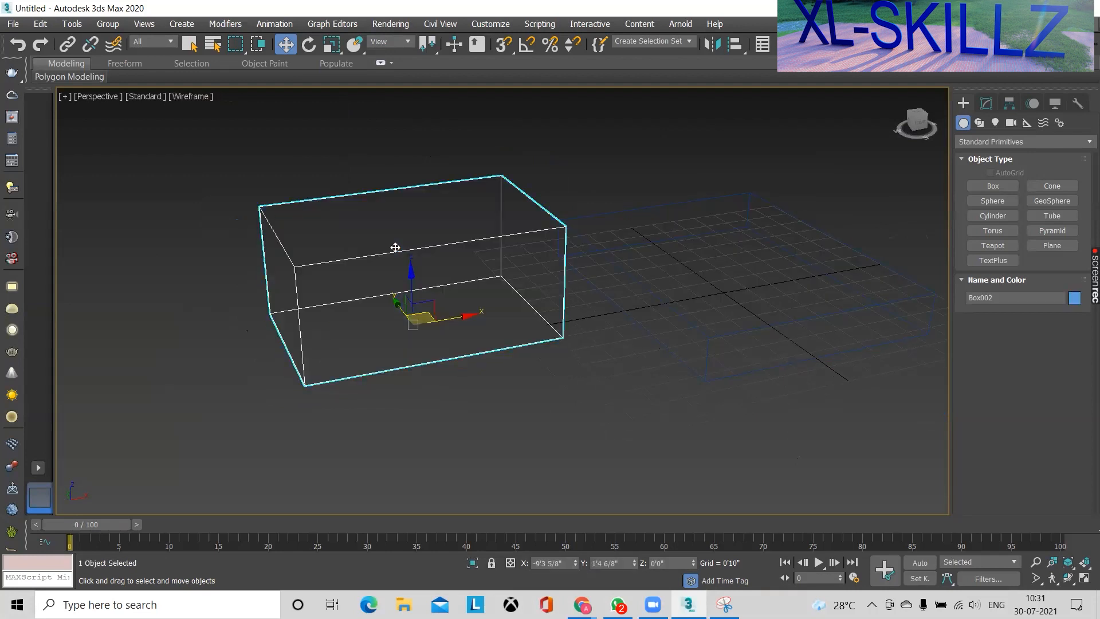
pyautogui.press('F4')
pyautogui.press('F4')
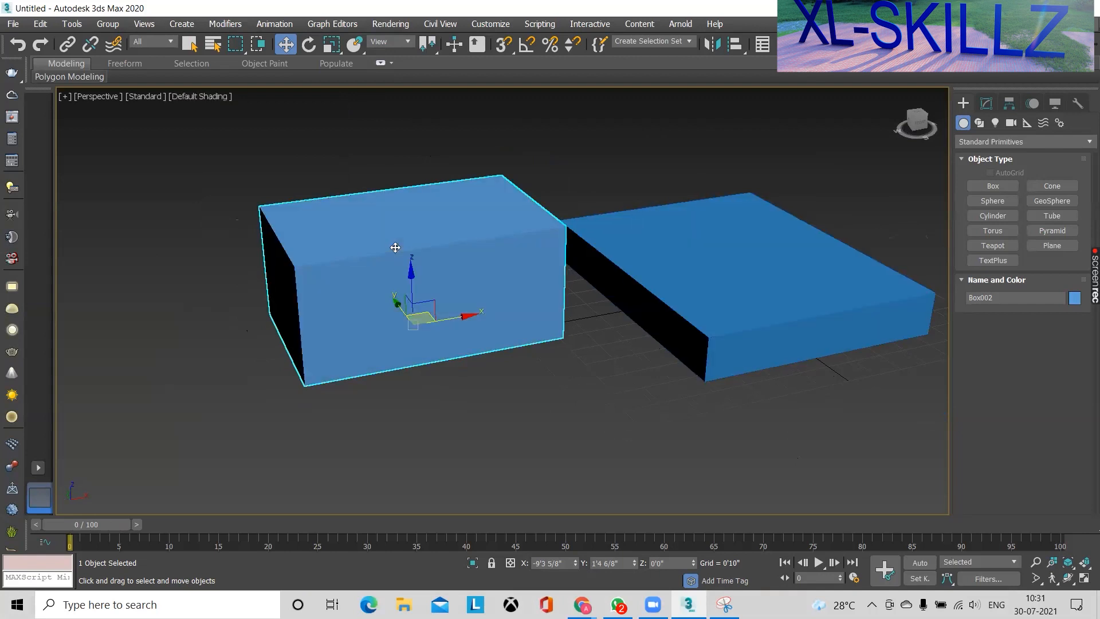
pyautogui.press('F4')
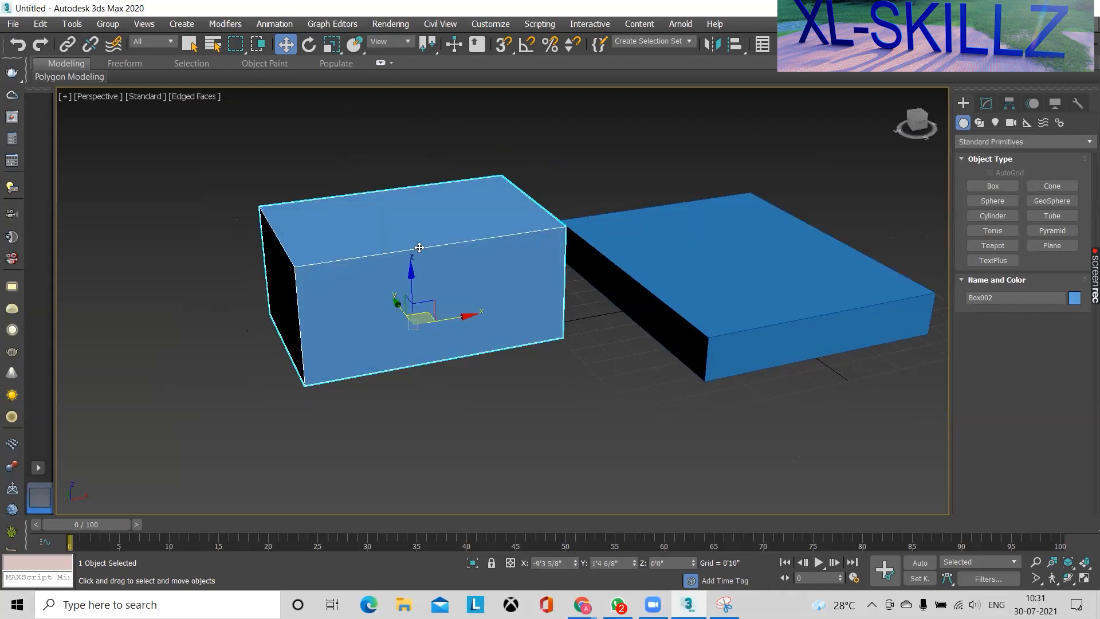
pyautogui.scroll(4, 356, 255)
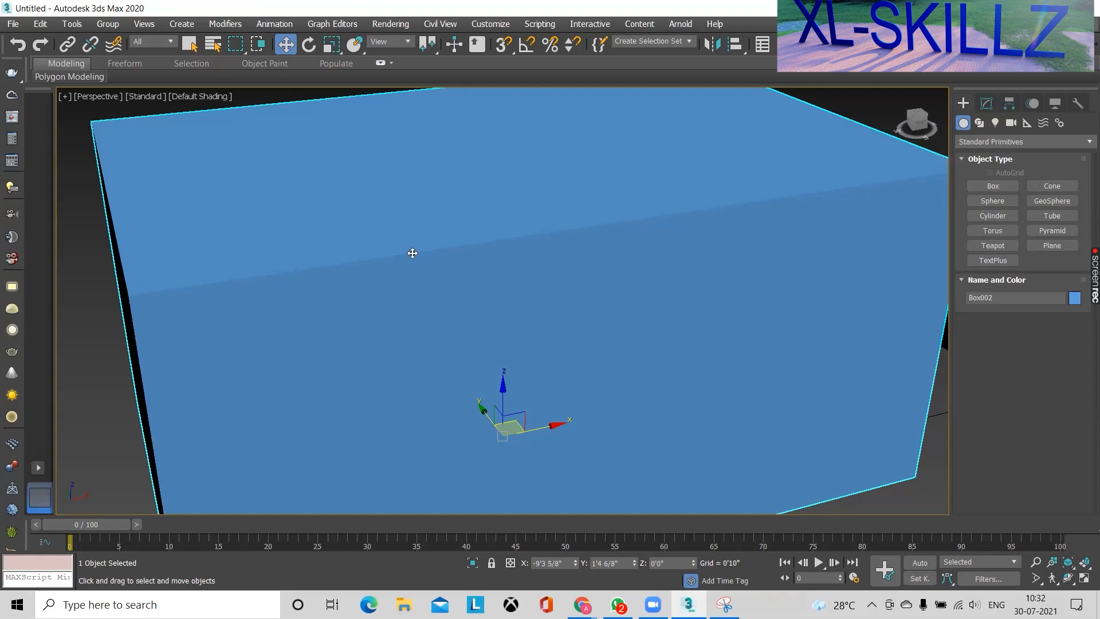
pyautogui.press('F4')
# Bring up the new box's editable parameters and set its length segments to 5
pyautogui.click(986, 103)
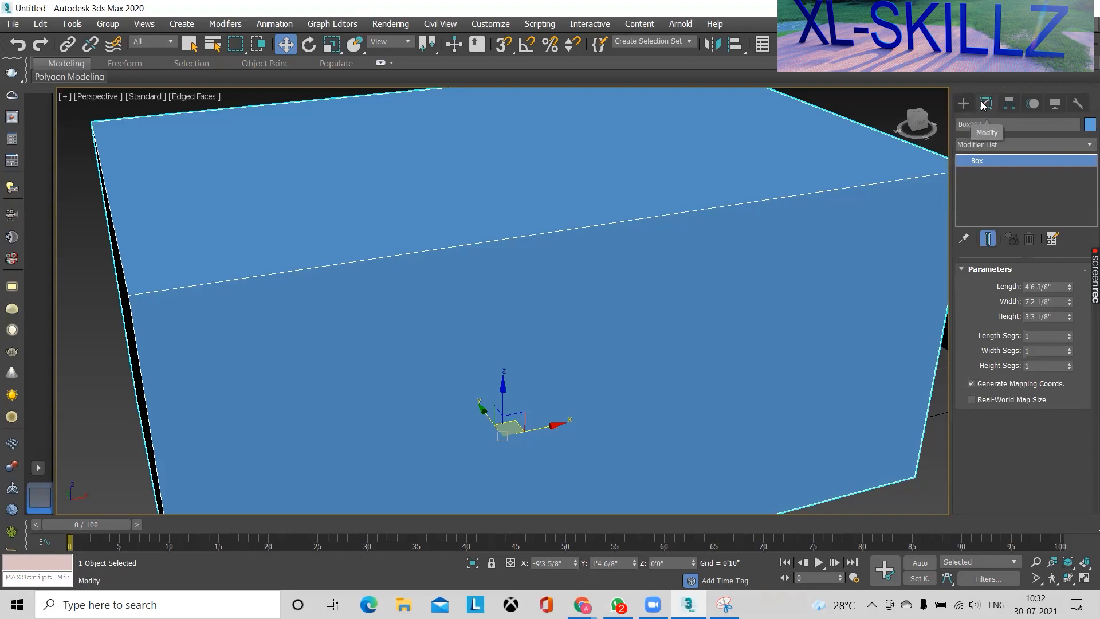
pyautogui.click(963, 104)
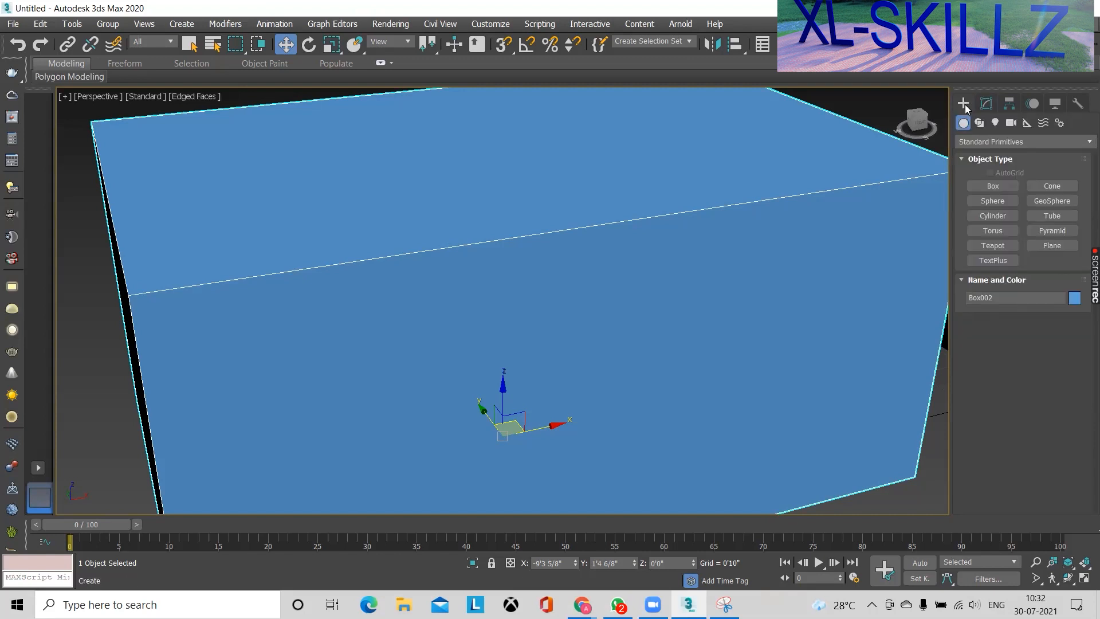
pyautogui.click(989, 108)
pyautogui.click(974, 109)
pyautogui.click(981, 110)
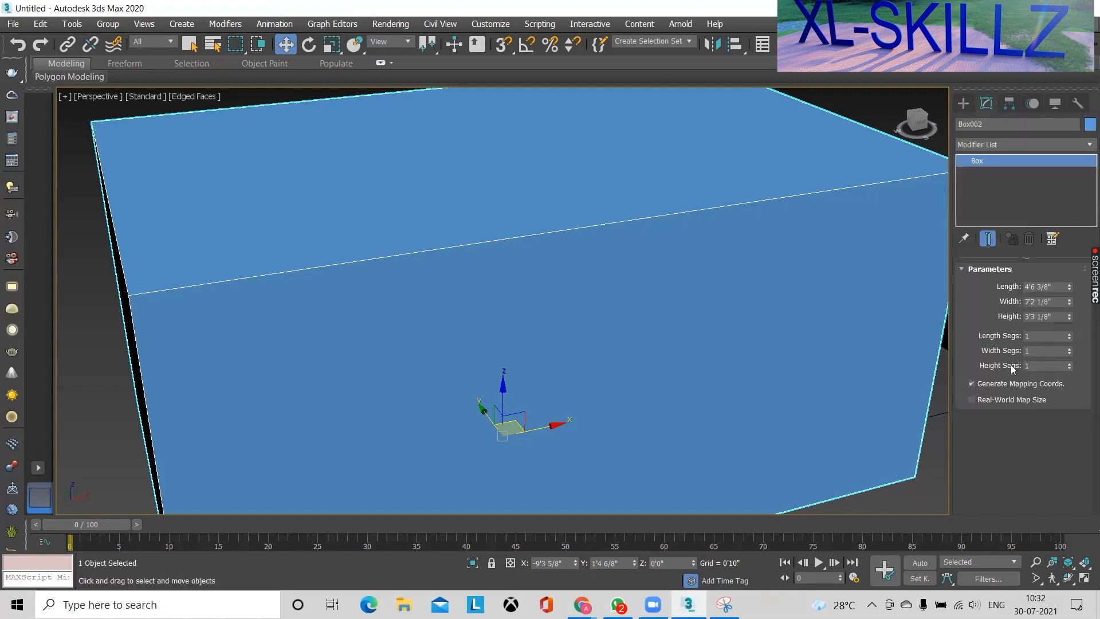
pyautogui.scroll(-4, 624, 278)
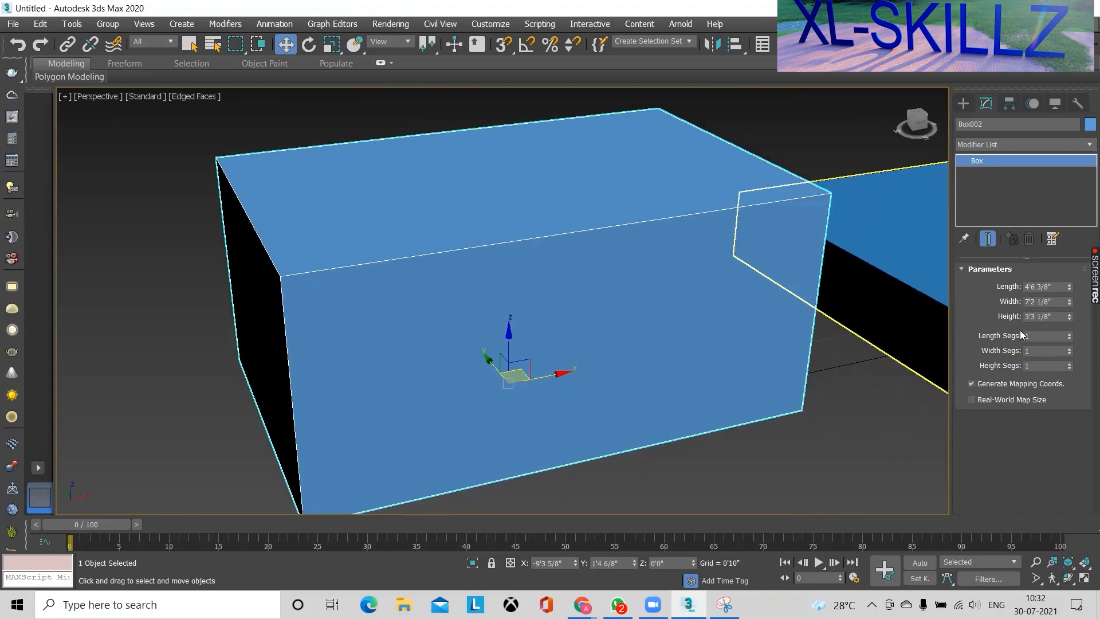
pyautogui.click(1069, 333)
pyautogui.click(1069, 333)
pyautogui.click(1069, 333)
pyautogui.click(1069, 333)
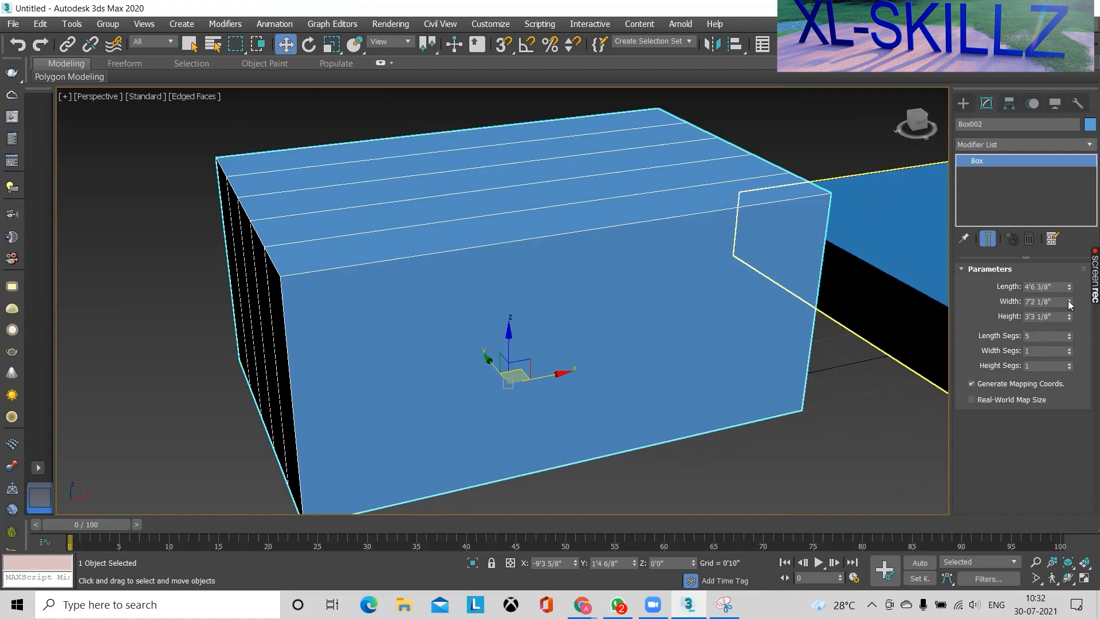
# Set the box's width to 7'3 6/8", its height to 3'4 5/8", and its width and height segments to 5
pyautogui.moveTo(1069, 304); pyautogui.dragTo(1067, 313)
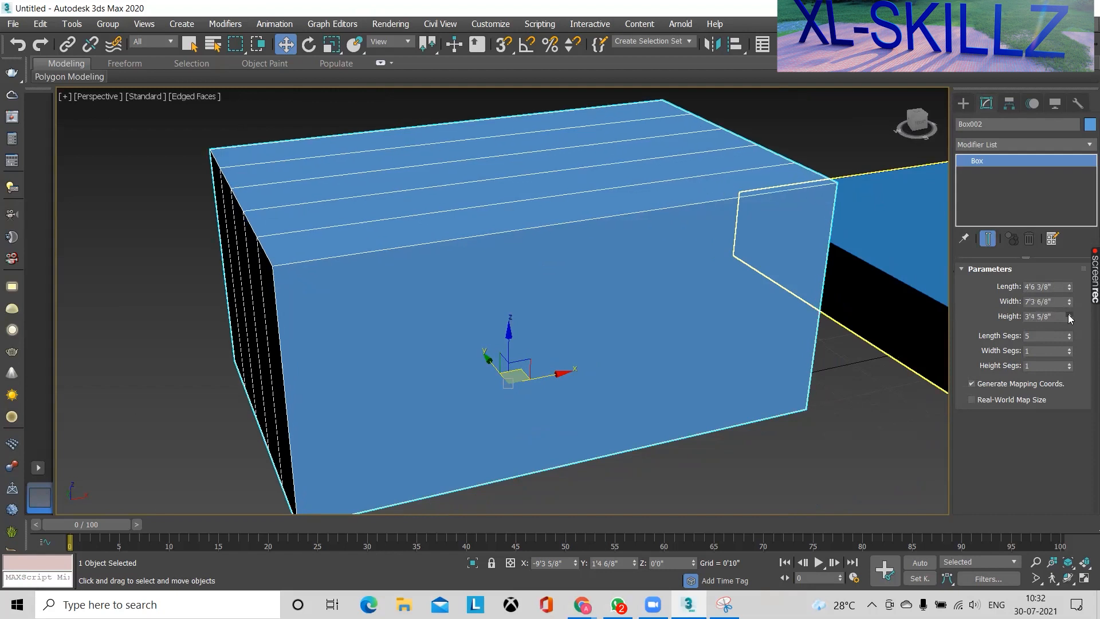
pyautogui.click(1069, 348)
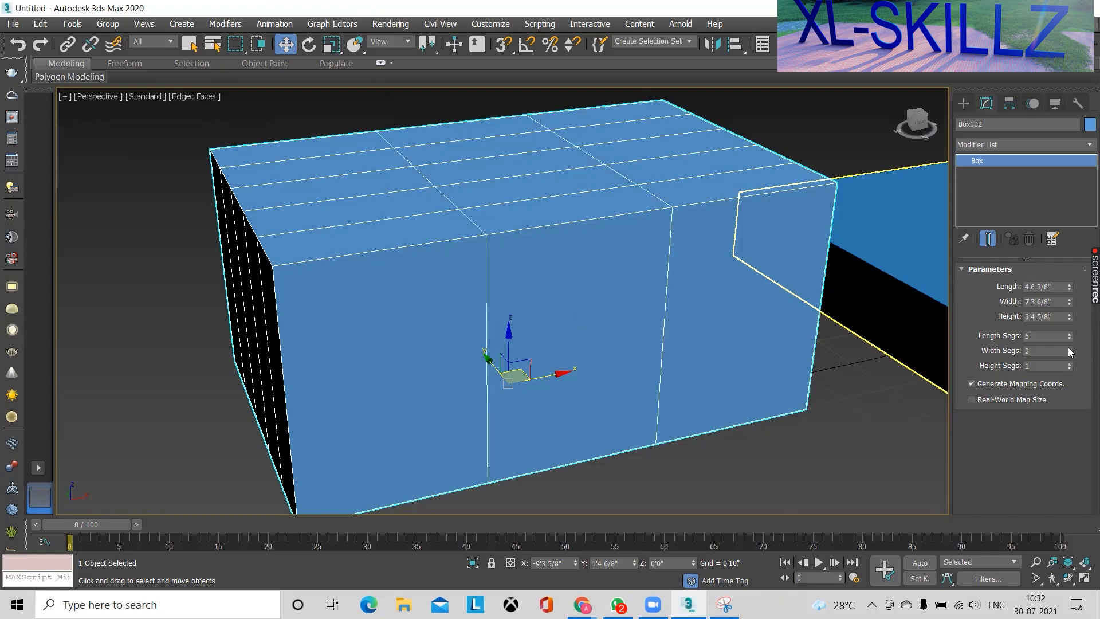
pyautogui.click(1069, 348)
pyautogui.click(1069, 348)
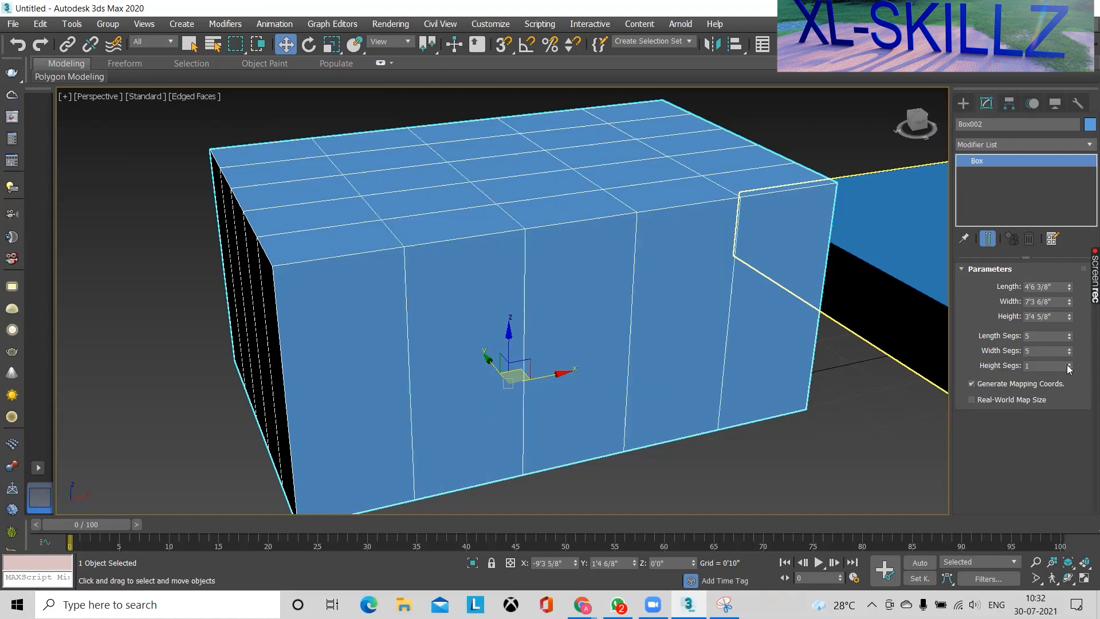
pyautogui.click(1069, 362)
pyautogui.click(1069, 363)
pyautogui.click(1069, 363)
pyautogui.click(1069, 362)
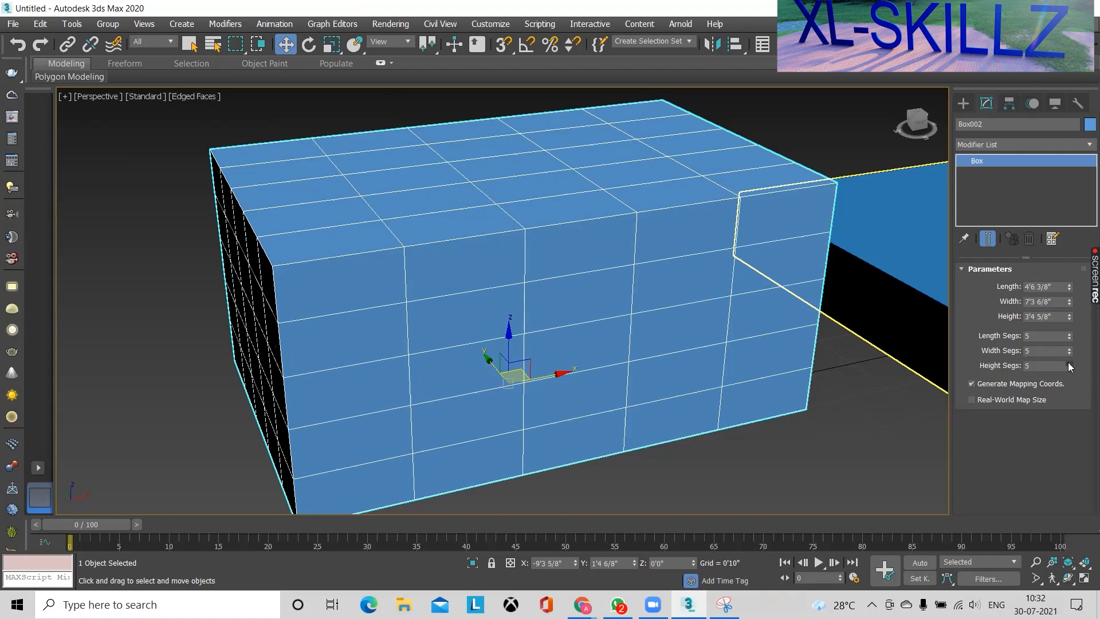
# Examine the box's segment grid from several angles and check it against the nightstand in the reference image
pyautogui.keyDown('alt'); pyautogui.moveTo(533, 310); pyautogui.dragTo(504, 301, button='middle'); pyautogui.keyUp('alt')
pyautogui.keyDown('alt'); pyautogui.moveTo(626, 252); pyautogui.dragTo(664, 275, button='middle'); pyautogui.keyUp('alt')
pyautogui.scroll(4, 633, 269)
pyautogui.scroll(-3, 633, 269)
pyautogui.click(724, 605)
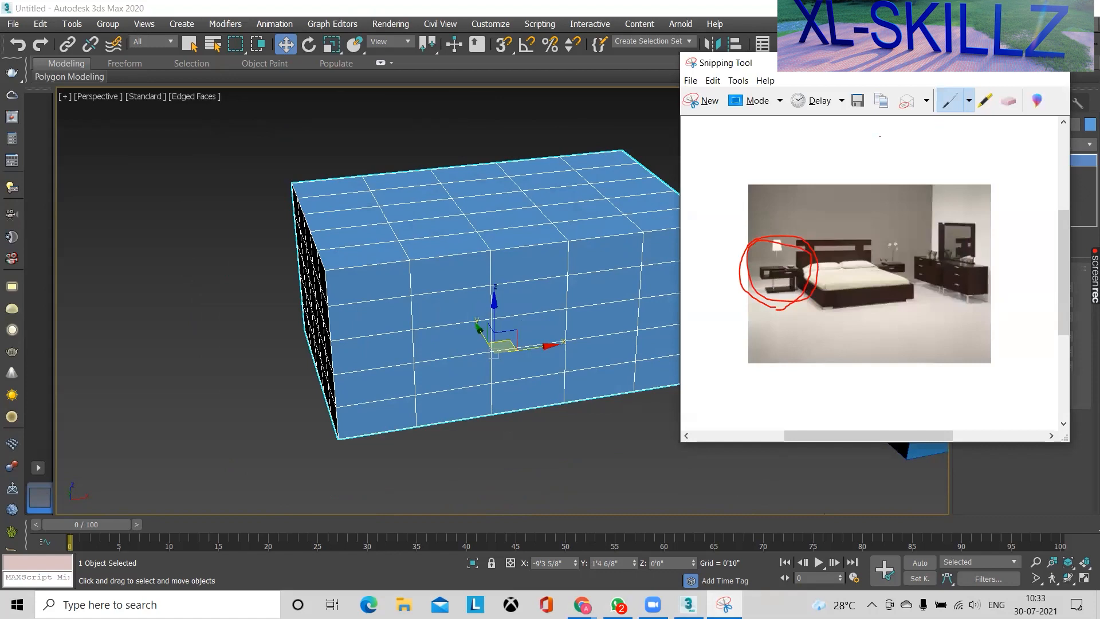
pyautogui.click(596, 226)
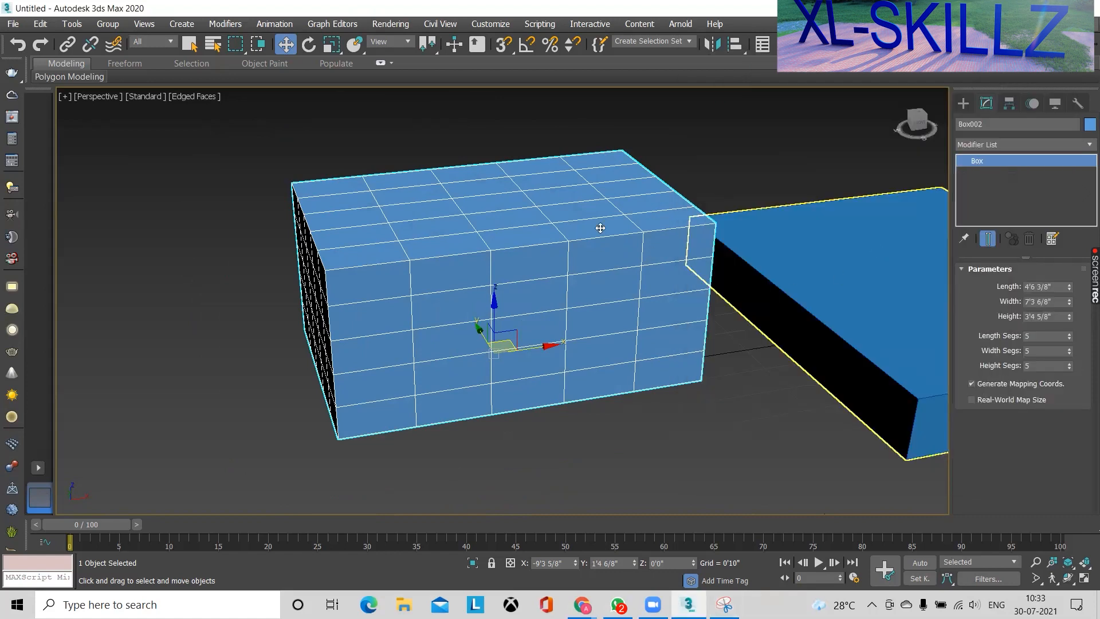
# Undo the box's height segments, width segments and latest size changes, keeping its five length segments
pyautogui.hotkey('ctrl', 'z')
pyautogui.hotkey('ctrl', 'z')
pyautogui.hotkey('ctrl', 'z')
pyautogui.hotkey('ctrl', 'z')
pyautogui.hotkey('ctrl', 'z')
pyautogui.hotkey('ctrl', 'z')
pyautogui.hotkey('ctrl', 'z')
pyautogui.hotkey('ctrl', 'z')
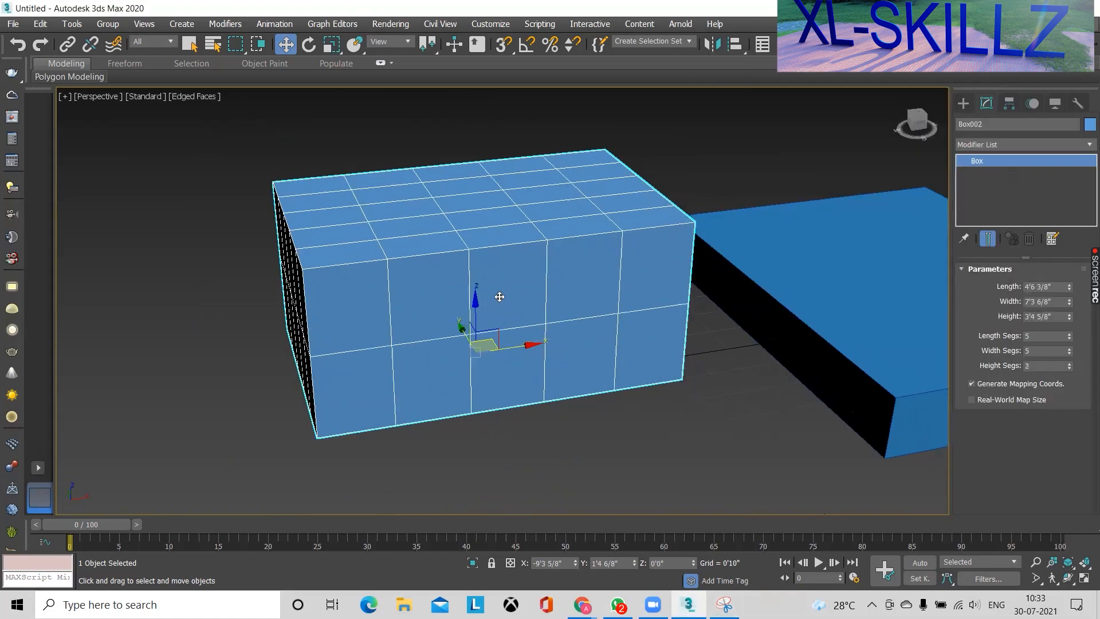
pyautogui.hotkey('ctrl', 'z')
pyautogui.hotkey('ctrl', 'z')
pyautogui.hotkey('ctrl', 'z')
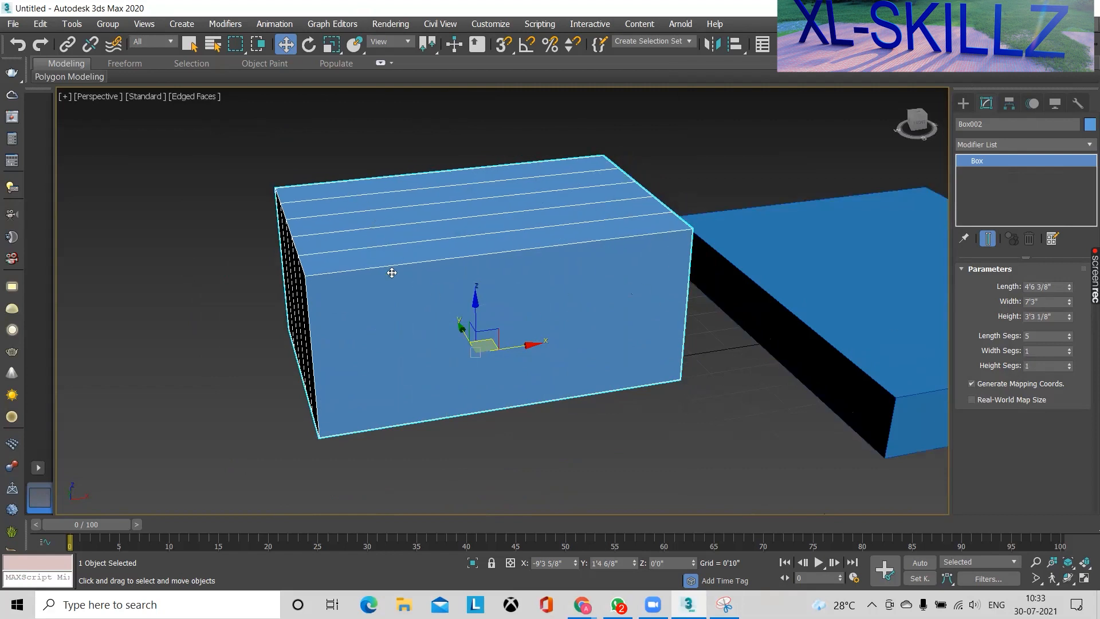
# Compare the box with and without Edged Faces, and examine its segment lines in wireframe from different angles
pyautogui.press('F4')
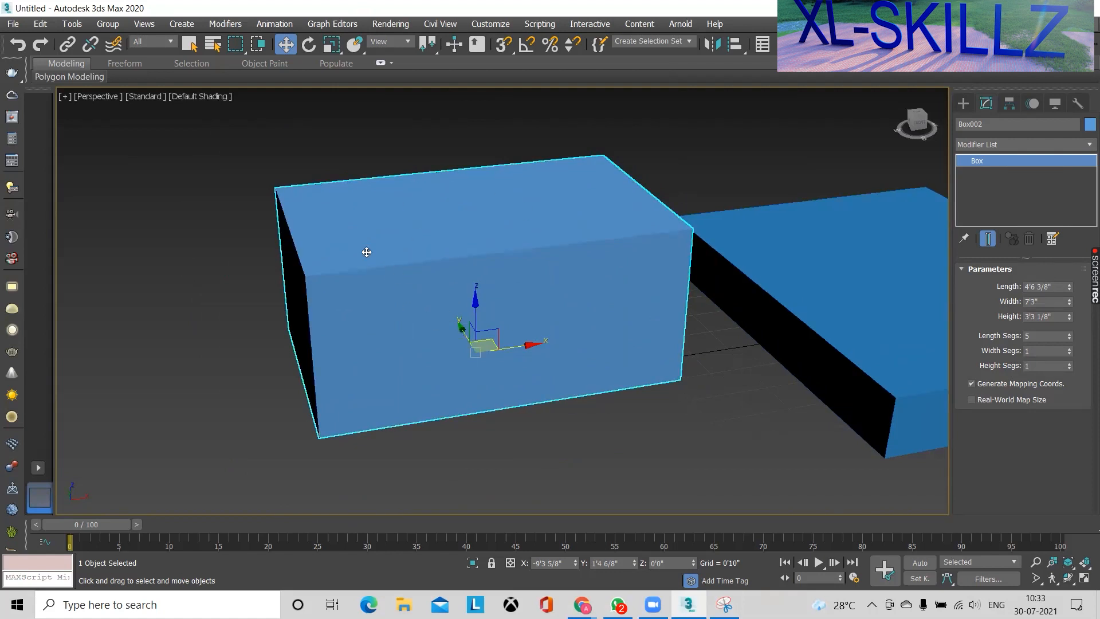
pyautogui.press('F4')
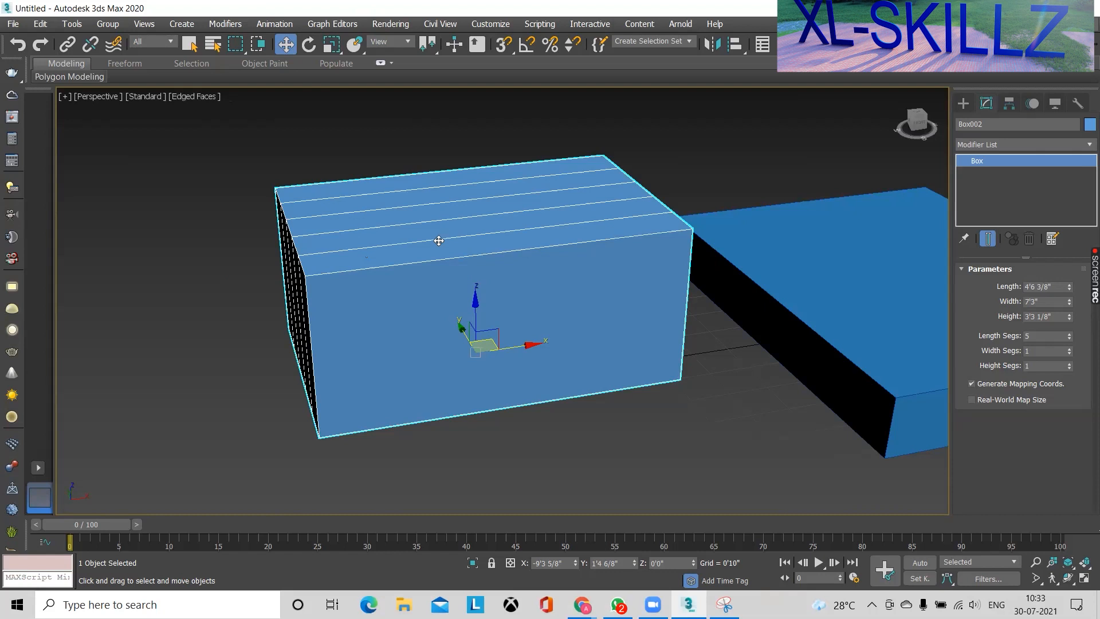
pyautogui.press('F3')
pyautogui.press('space')
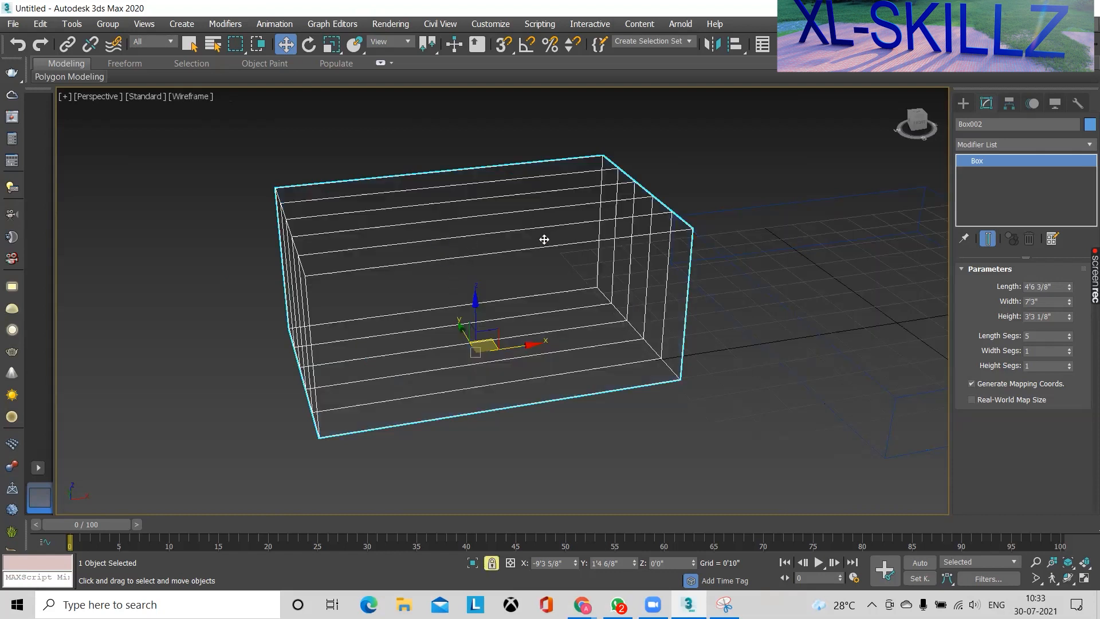
pyautogui.press('space')
pyautogui.scroll(-2, 433, 223)
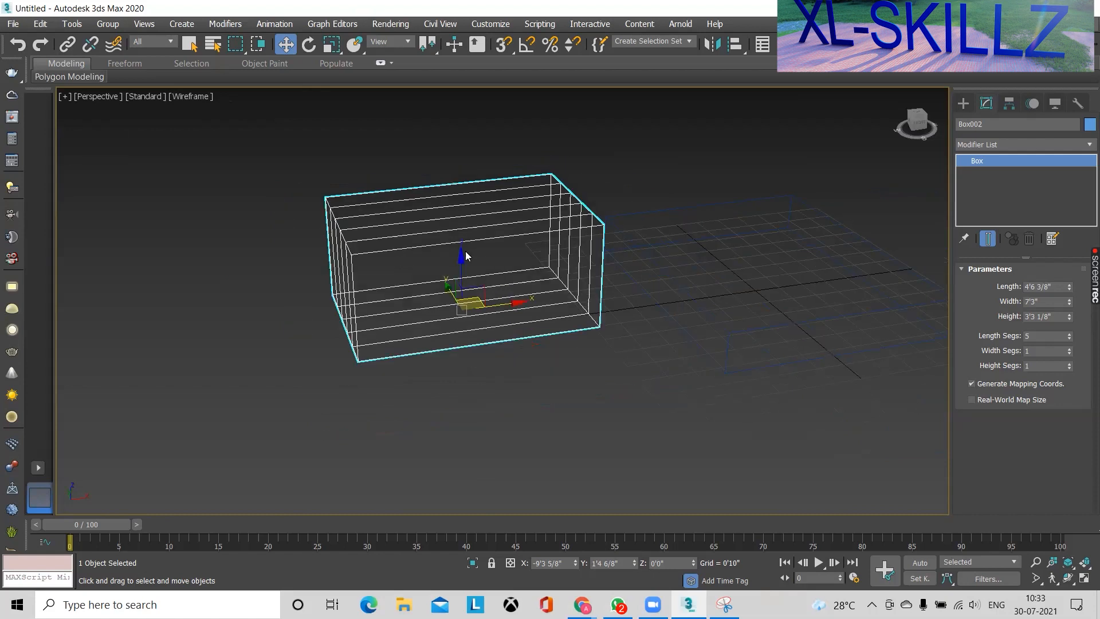
pyautogui.keyDown('alt'); pyautogui.moveTo(469, 255); pyautogui.dragTo(473, 248, button='middle'); pyautogui.keyUp('alt')
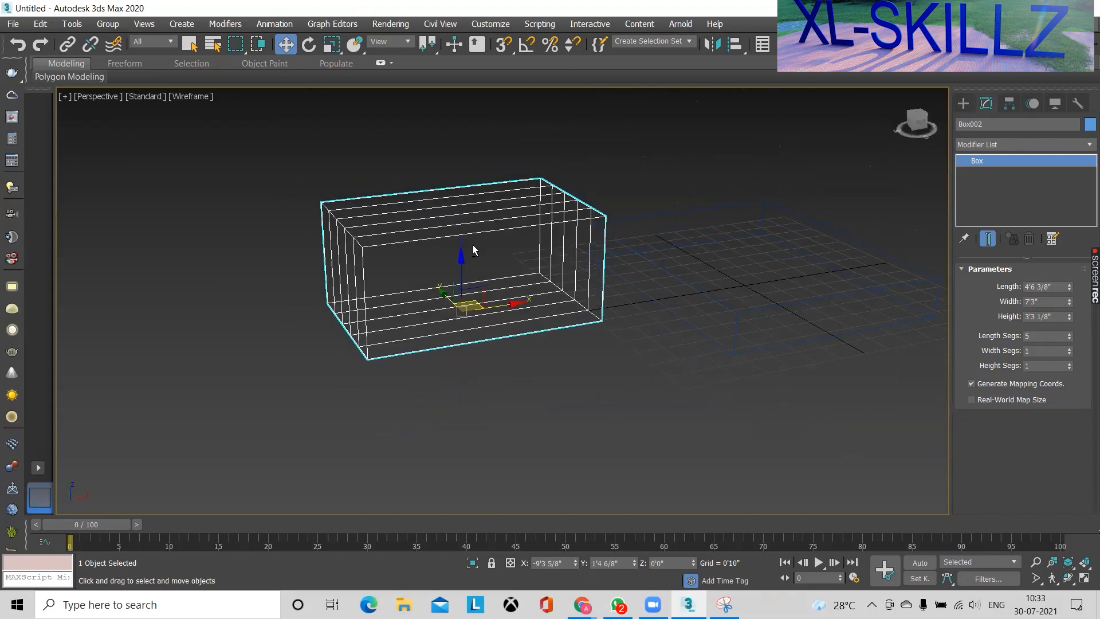
pyautogui.scroll(2, 472, 246)
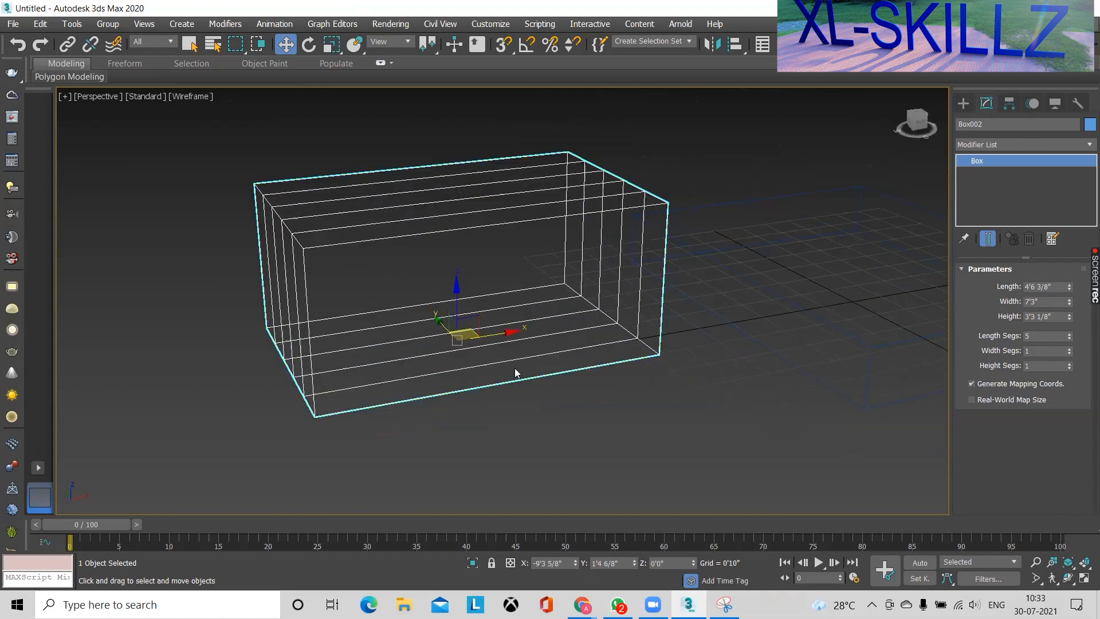
pyautogui.moveTo(552, 287); pyautogui.dragTo(429, 290, button='middle')
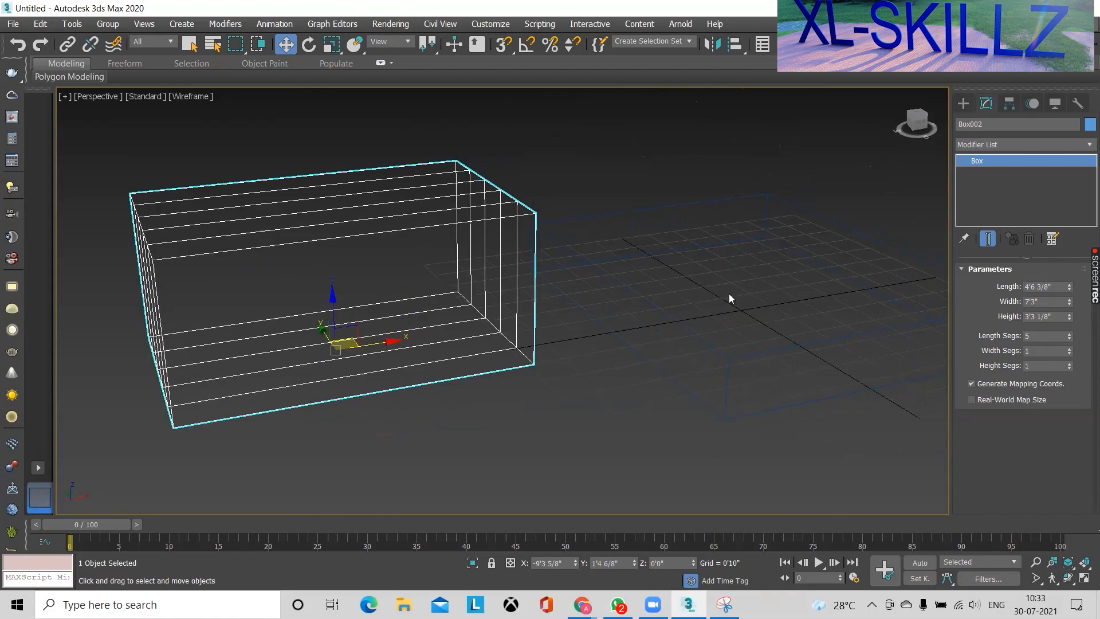
# Inspect the bed block and the segmented box in wireframe, clear the selection and return to shaded display
pyautogui.click(666, 314)
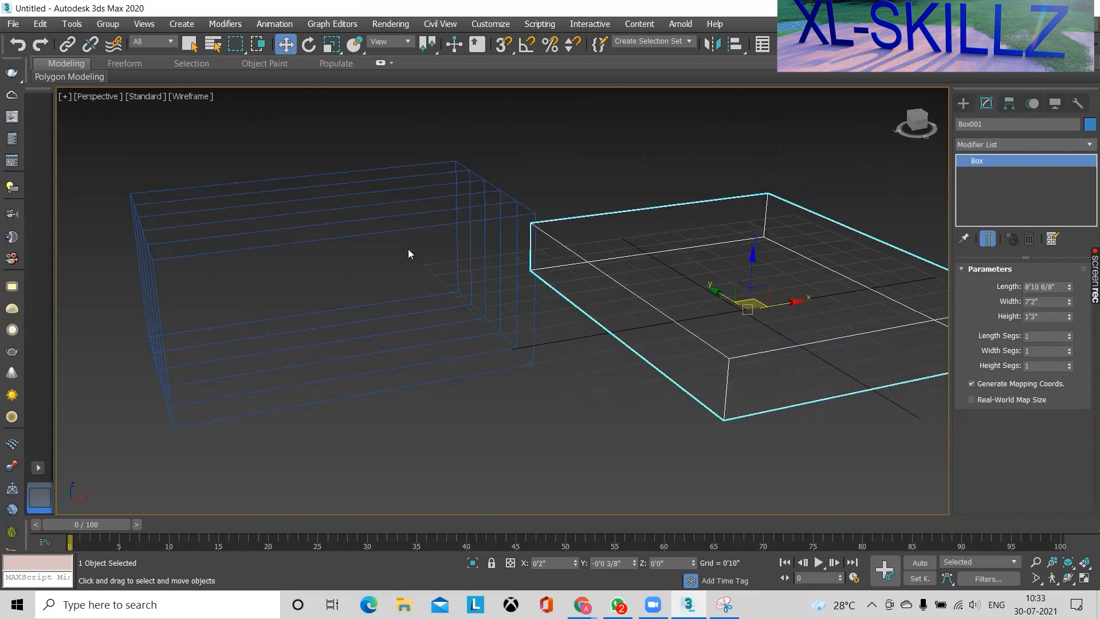
pyautogui.moveTo(408, 252); pyautogui.dragTo(307, 152)
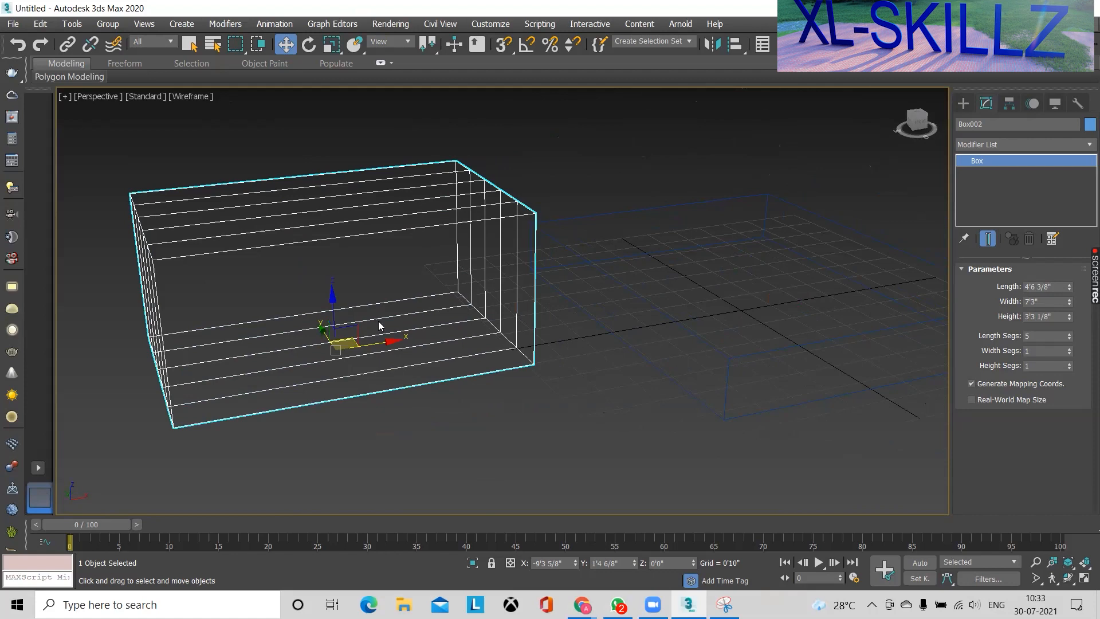
pyautogui.moveTo(379, 321)
pyautogui.keyDown('alt'); pyautogui.mouseDown(button='middle')
pyautogui.moveTo(399, 334)
pyautogui.moveTo(370, 319)
pyautogui.moveTo(398, 317)
pyautogui.mouseUp(button='middle'); pyautogui.keyUp('alt')
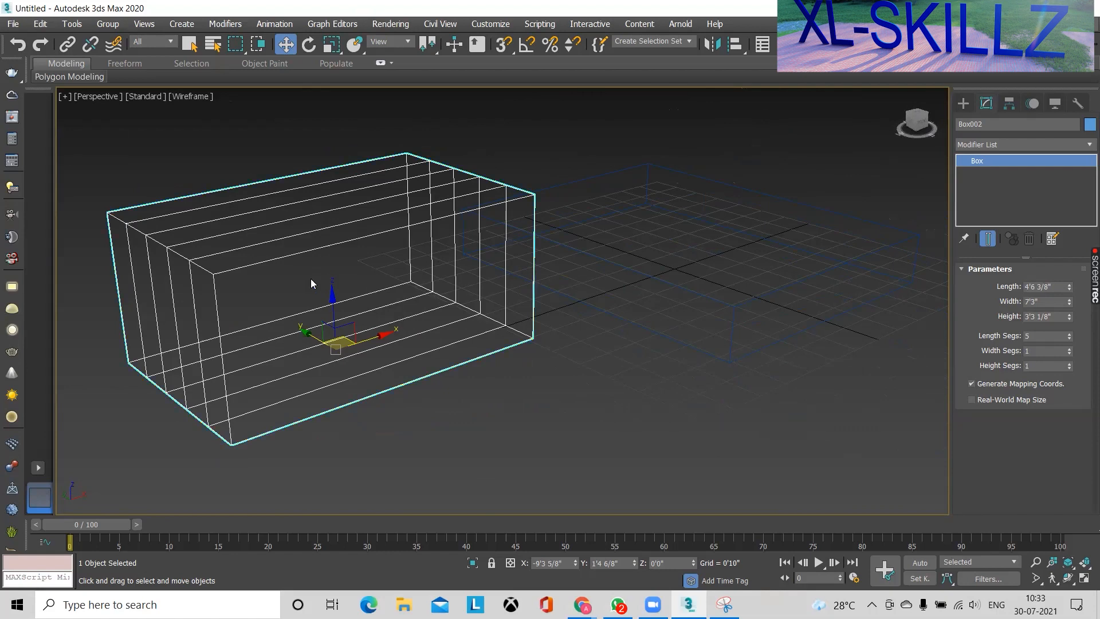
pyautogui.keyDown('alt'); pyautogui.moveTo(344, 329); pyautogui.dragTo(315, 140, button='middle'); pyautogui.keyUp('alt')
pyautogui.click(314, 140)
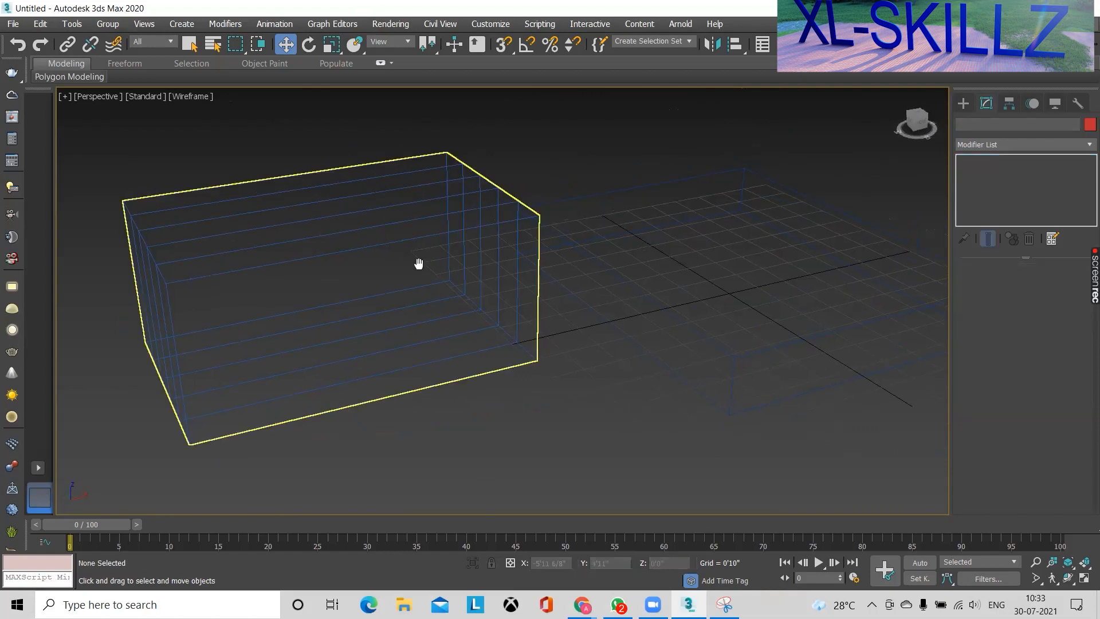
pyautogui.keyDown('alt'); pyautogui.moveTo(418, 264); pyautogui.dragTo(397, 285, button='middle'); pyautogui.keyUp('alt')
pyautogui.press('F3')
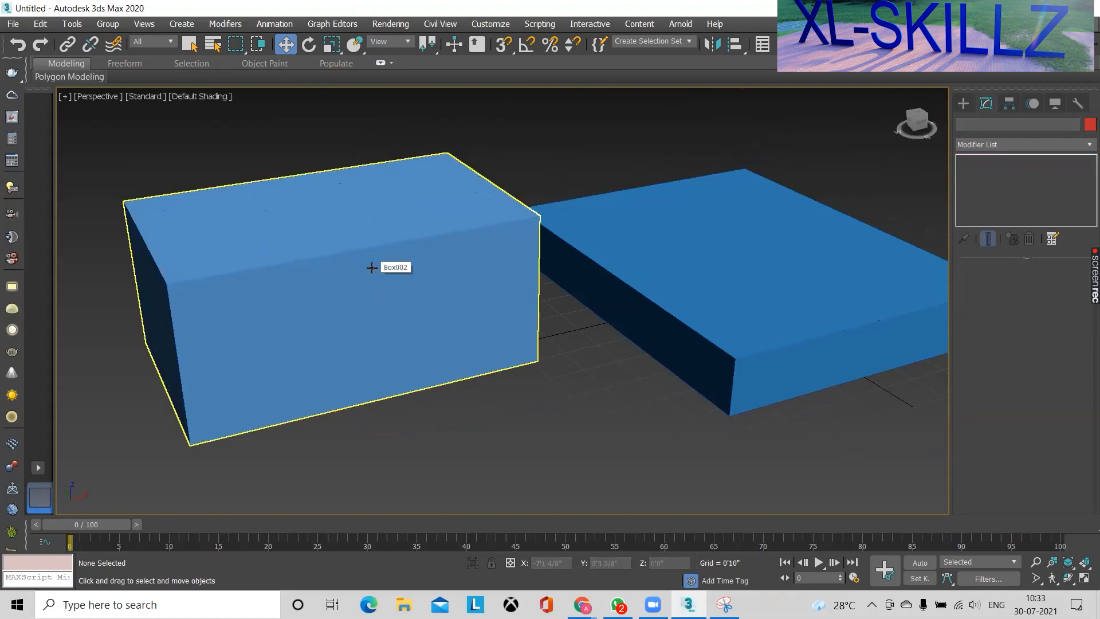
# Turn on Edged Faces display and delete the segmented box beside the bed block
pyautogui.press('F4')
pyautogui.keyDown('alt'); pyautogui.moveTo(362, 232); pyautogui.dragTo(359, 282, button='middle'); pyautogui.keyUp('alt')
pyautogui.scroll(5, 343, 238)
pyautogui.scroll(-5, 343, 238)
pyautogui.scroll(-5, 344, 238)
pyautogui.click(356, 317)
pyautogui.press('Delete')
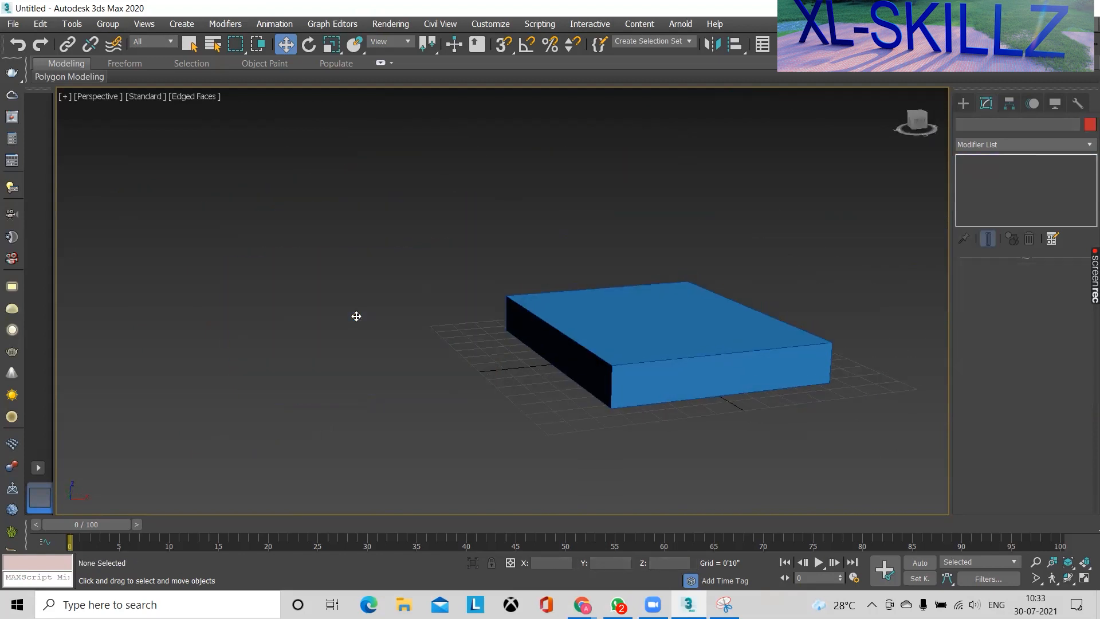
# Create a box beside the bed block, about 3'1" long, 8'11" wide and -1'1" high, and set its length segments to 1
pyautogui.click(968, 105)
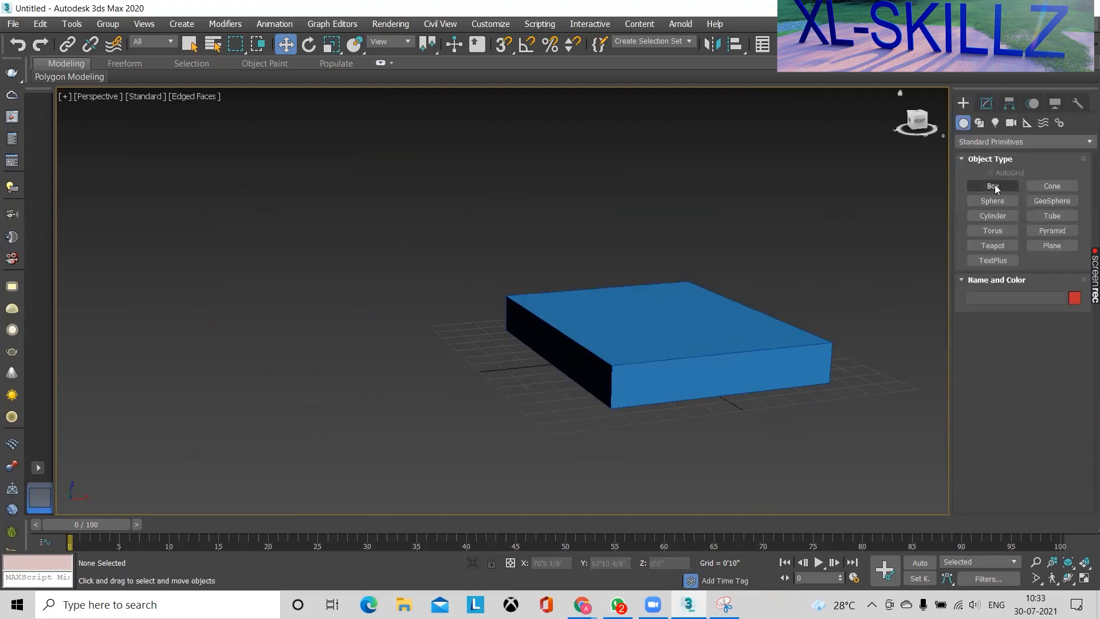
pyautogui.click(992, 185)
pyautogui.moveTo(234, 263); pyautogui.dragTo(444, 285)
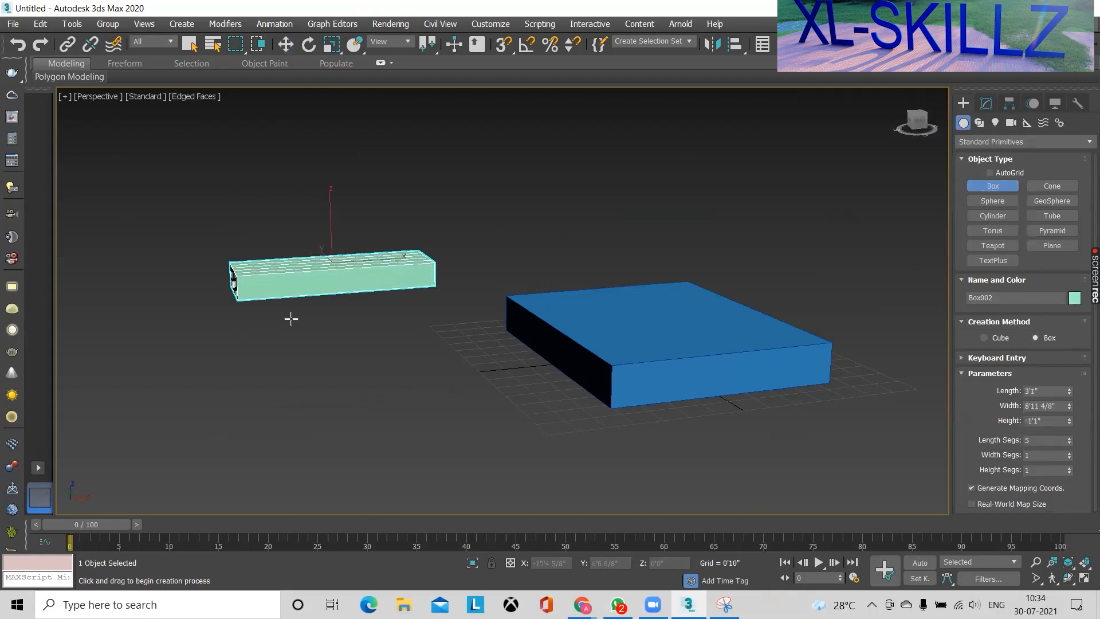
pyautogui.press('z')
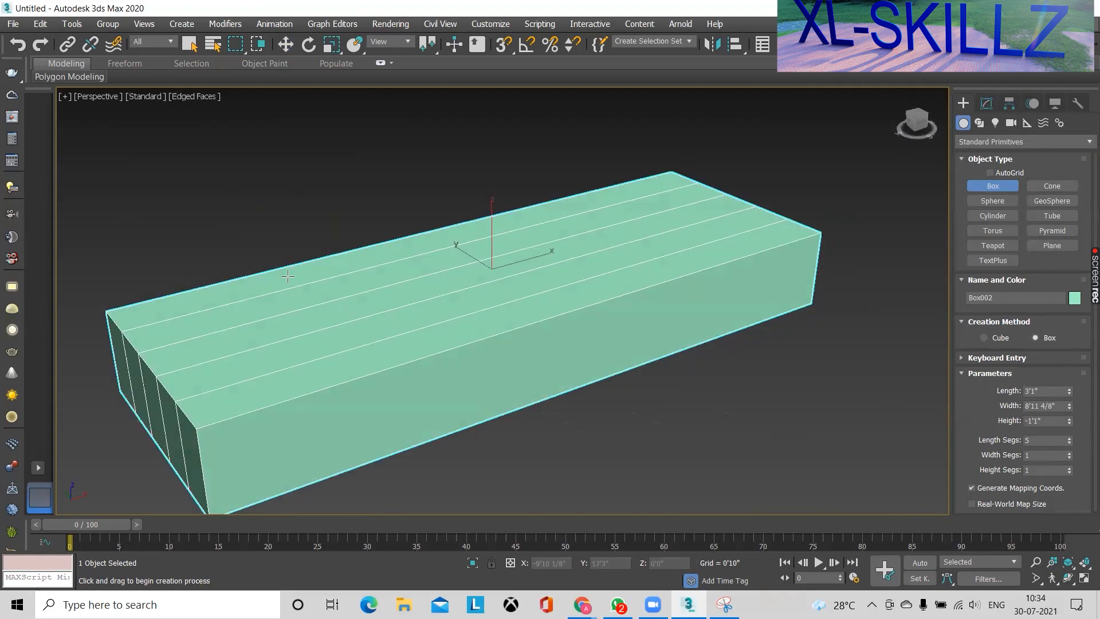
pyautogui.doubleClick(1033, 440)
pyautogui.write('1')
pyautogui.press('Return')
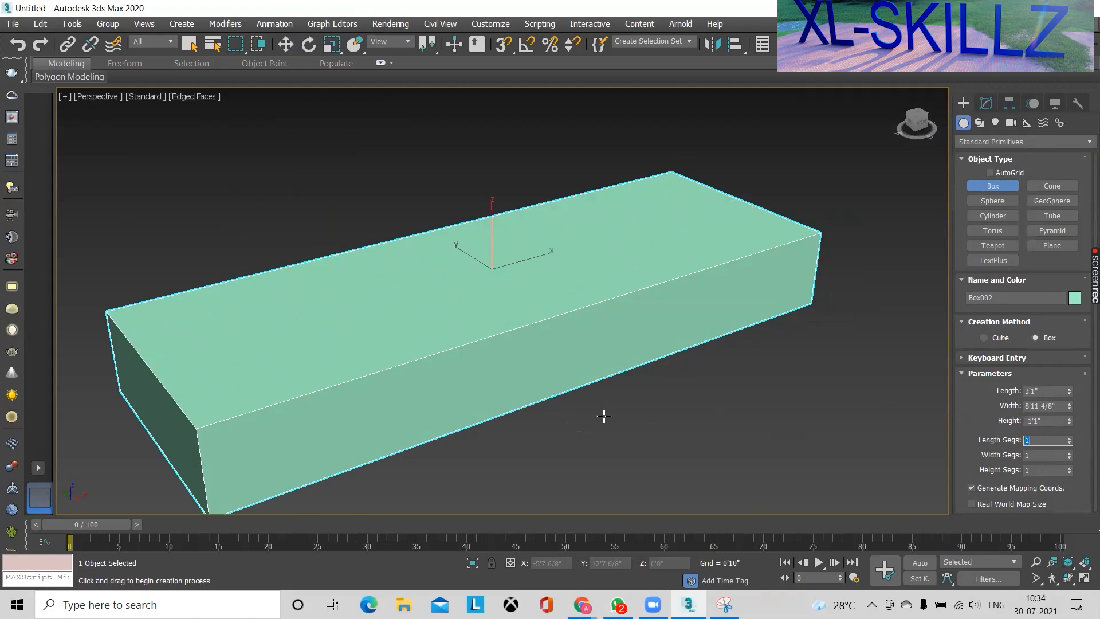
# Reduce the new box's height to about -0'2 4/8" and its length to about 2'1 1/8"
pyautogui.keyDown('alt'); pyautogui.moveTo(507, 355); pyautogui.dragTo(467, 324, button='middle'); pyautogui.keyUp('alt')
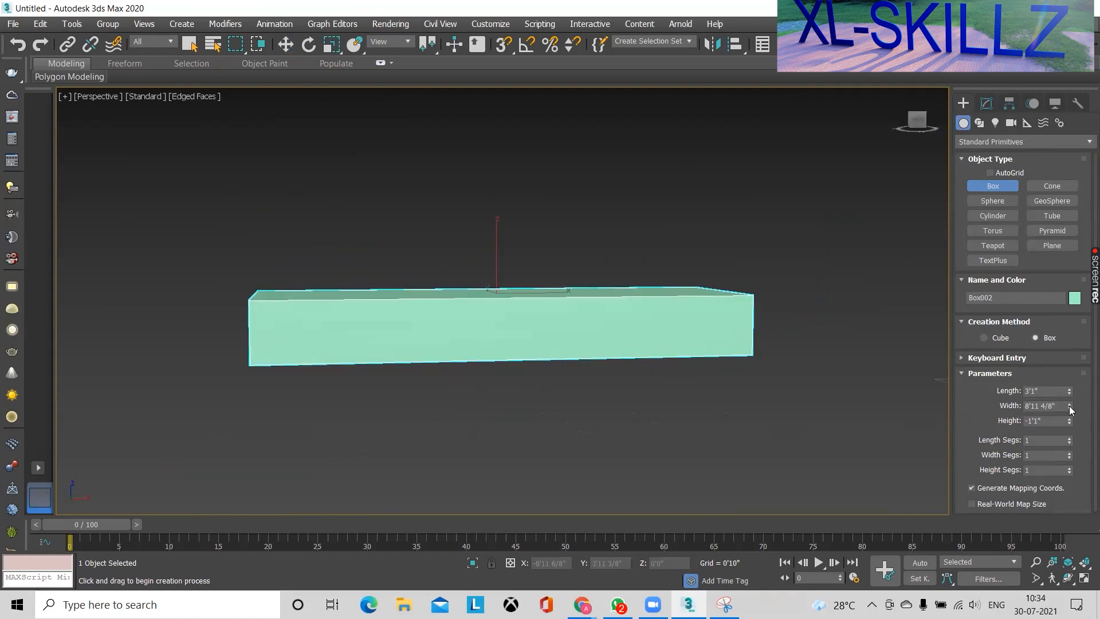
pyautogui.click(1069, 404)
pyautogui.moveTo(1070, 410)
pyautogui.mouseDown()
pyautogui.moveTo(1070, 430)
pyautogui.moveTo(1071, 395)
pyautogui.moveTo(1084, 427)
pyautogui.moveTo(1067, 424)
pyautogui.moveTo(1065, 372)
pyautogui.moveTo(1069, 404)
pyautogui.moveTo(1084, 383)
pyautogui.moveTo(1067, 406)
pyautogui.mouseUp()
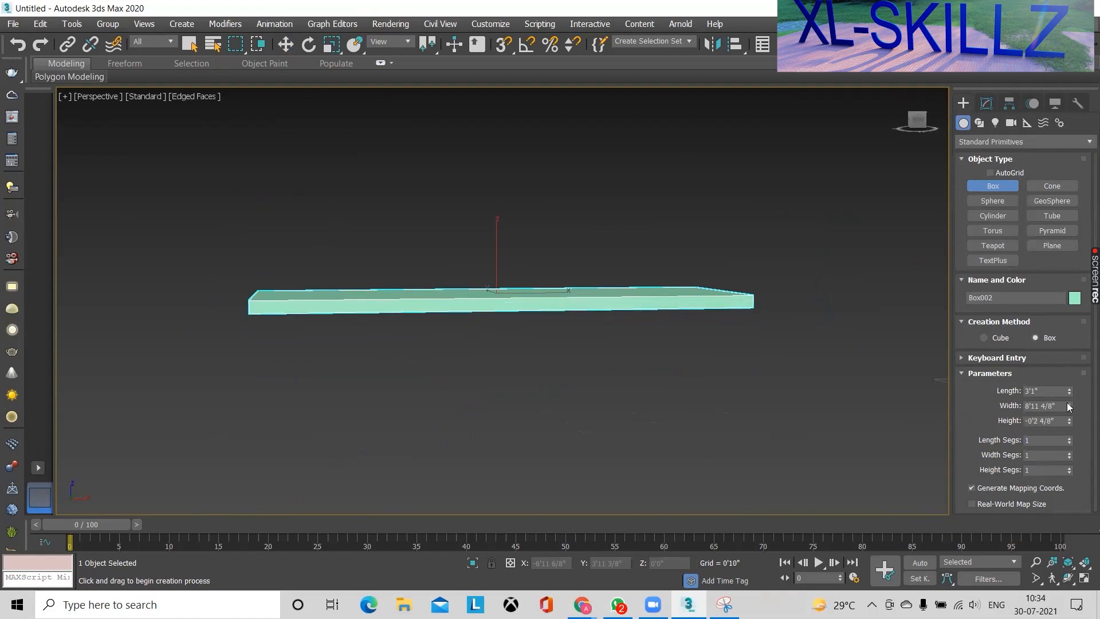
pyautogui.keyDown('alt'); pyautogui.moveTo(574, 347); pyautogui.dragTo(904, 411, button='middle'); pyautogui.keyUp('alt')
pyautogui.moveTo(1068, 392); pyautogui.dragTo(1044, 411)
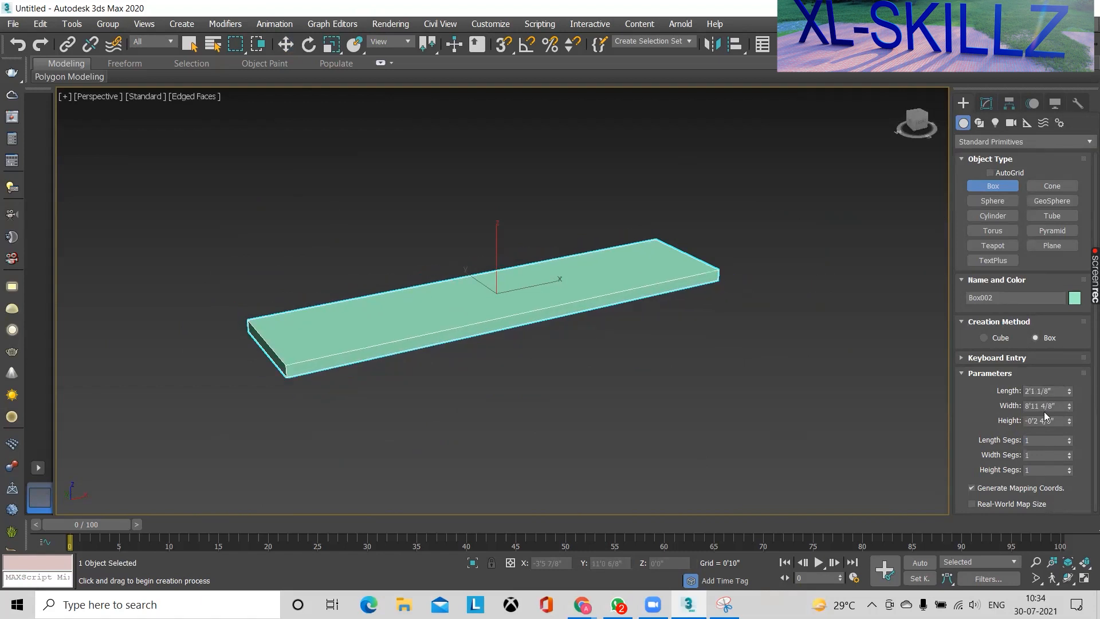
# Set the box's length to exactly 2'0"
pyautogui.click(1062, 391)
pyautogui.click(1061, 406)
pyautogui.click(1058, 420)
pyautogui.click(1059, 392)
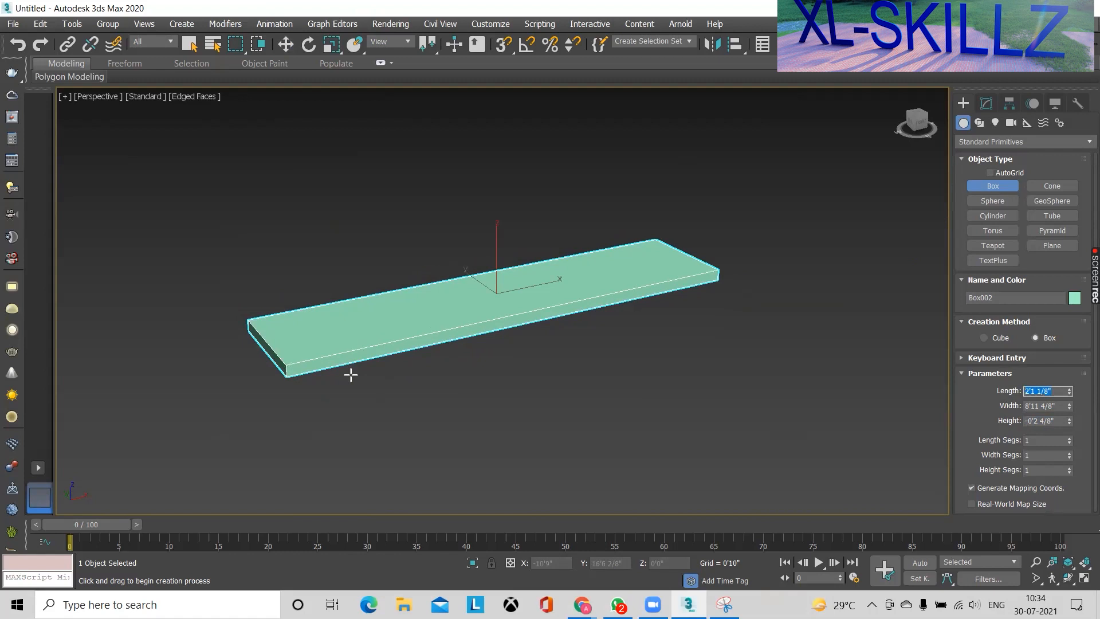
pyautogui.write('2')
pyautogui.press('Return')
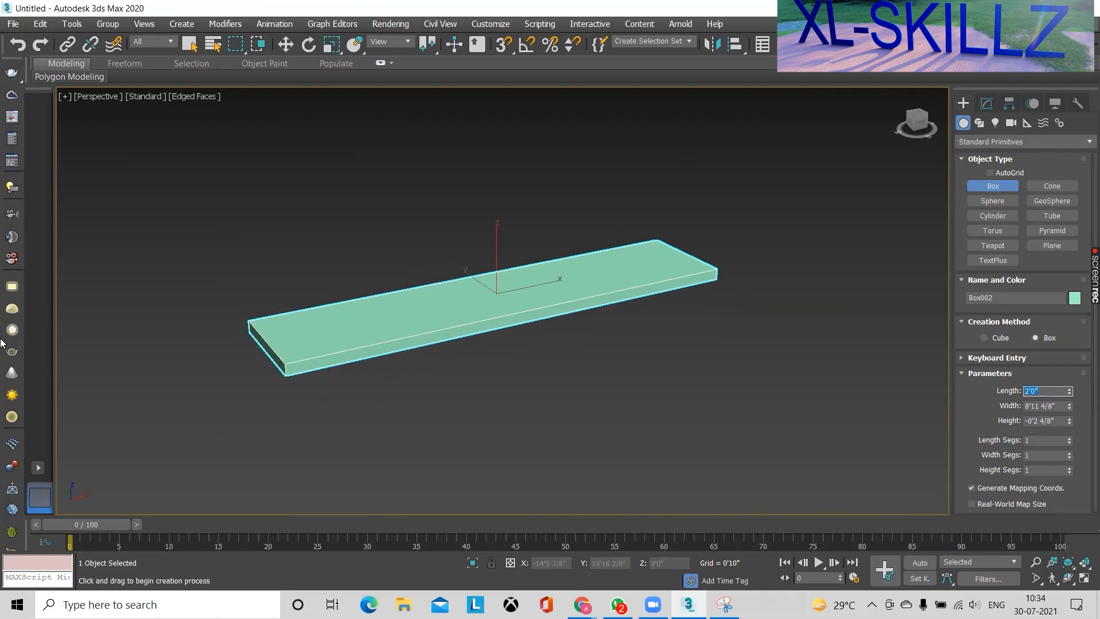
# Set the box's width to 2'0" so that its top is square
pyautogui.keyDown('alt'); pyautogui.moveTo(282, 322); pyautogui.dragTo(365, 428, button='middle'); pyautogui.keyUp('alt')
pyautogui.scroll(5, 344, 401)
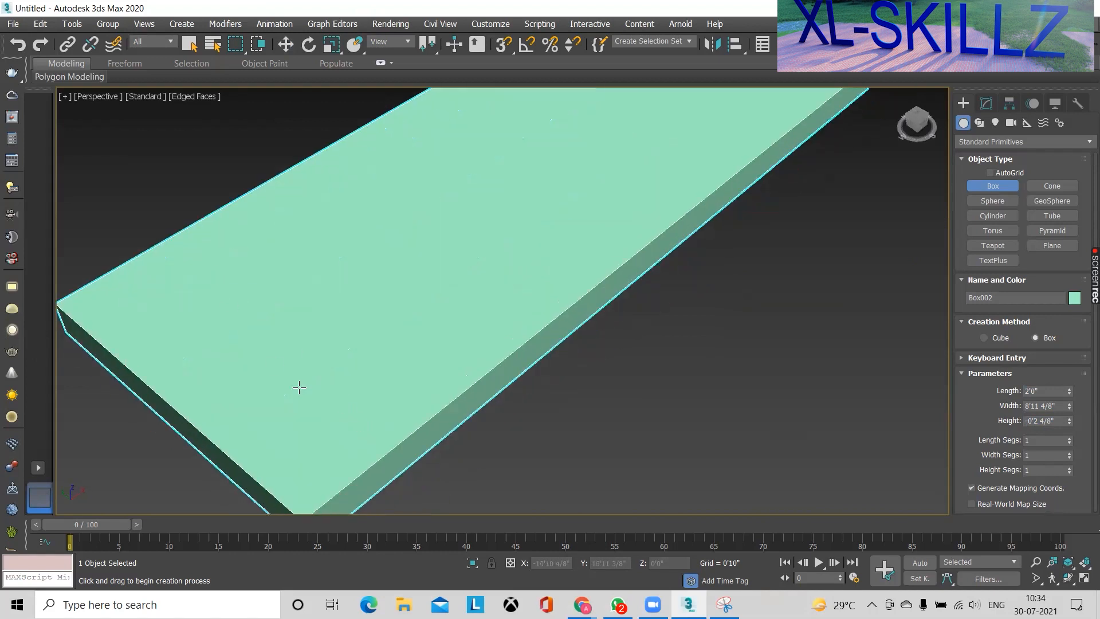
pyautogui.scroll(-5, 224, 286)
pyautogui.keyDown('alt'); pyautogui.moveTo(559, 372); pyautogui.dragTo(591, 306, button='middle'); pyautogui.keyUp('alt')
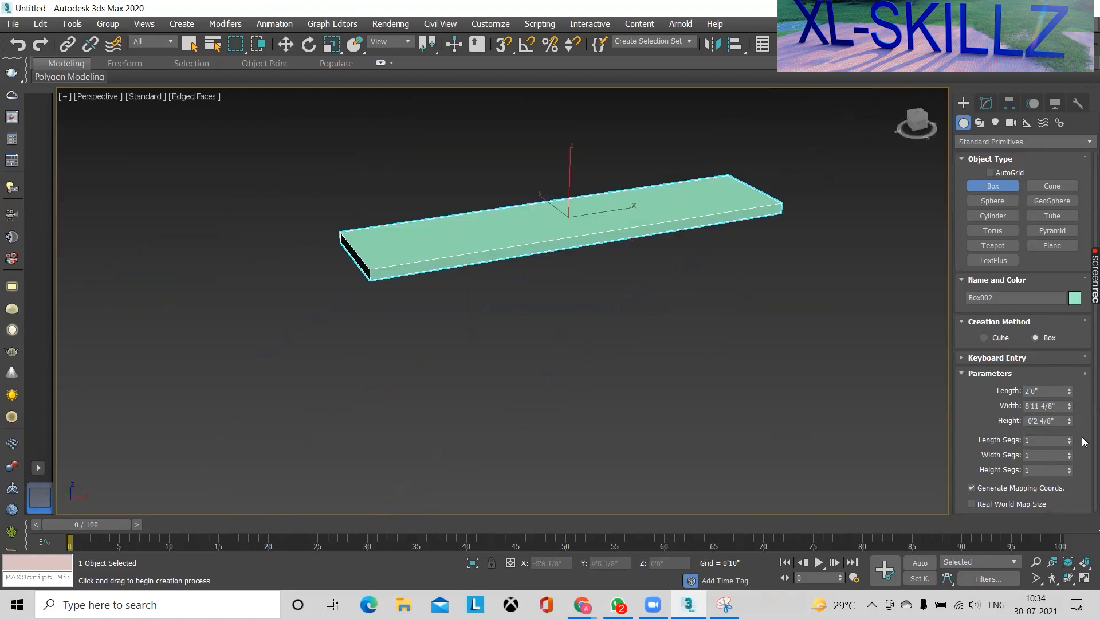
pyautogui.moveTo(1069, 401); pyautogui.dragTo(1068, 396)
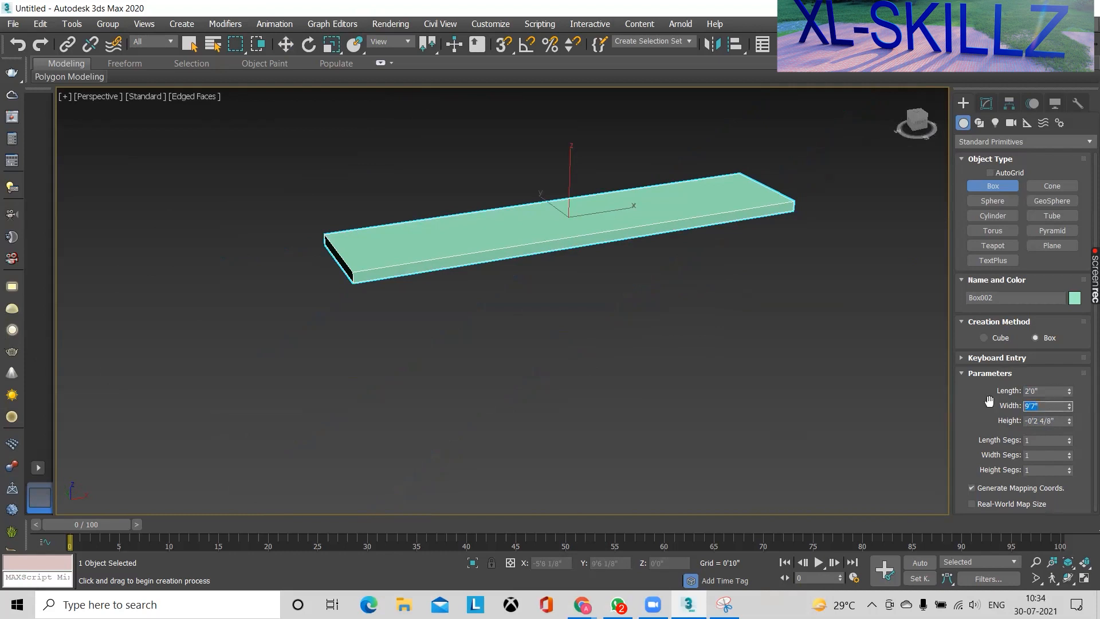
pyautogui.write("2'")
pyautogui.press('Return')
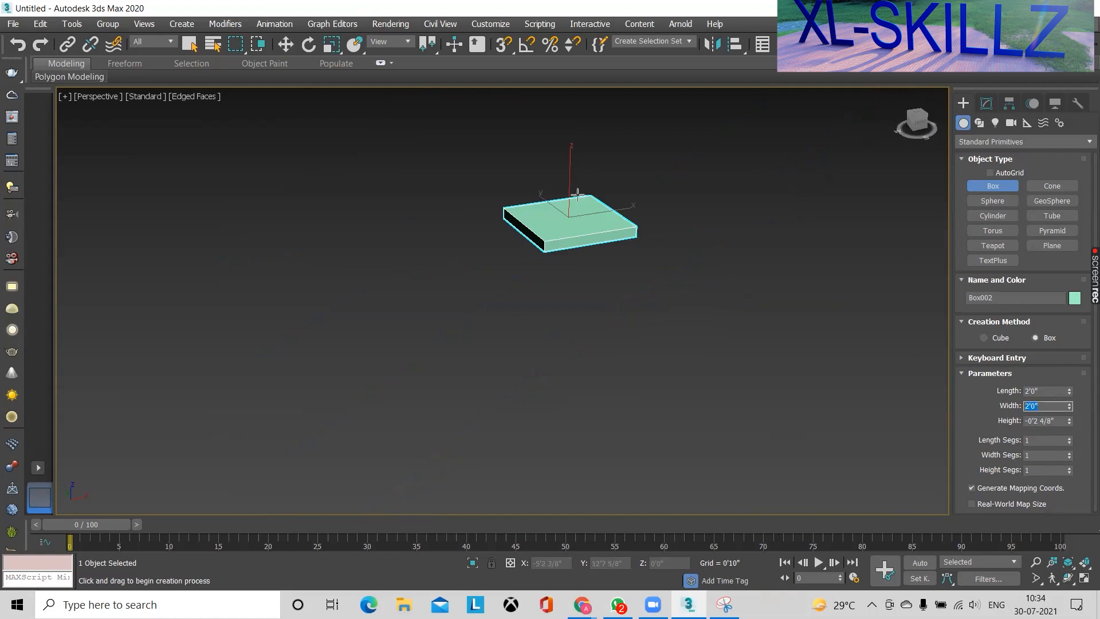
# Set the square box's height to 1'6"
pyautogui.press('z')
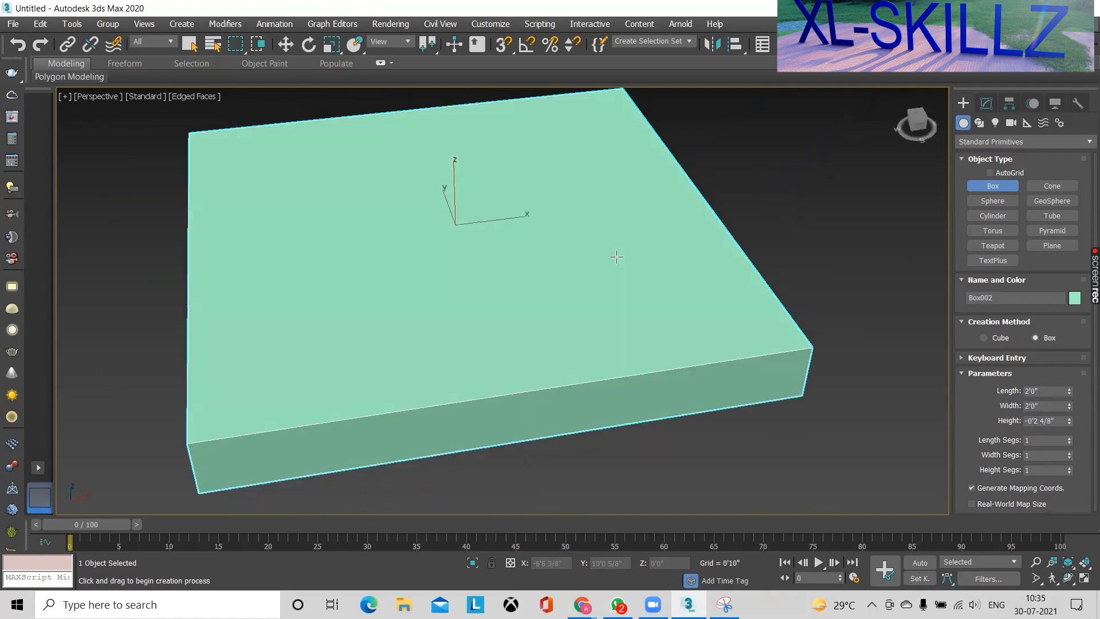
pyautogui.scroll(-2, 616, 257)
pyautogui.keyDown('alt'); pyautogui.moveTo(616, 252); pyautogui.dragTo(641, 240, button='middle'); pyautogui.keyUp('alt')
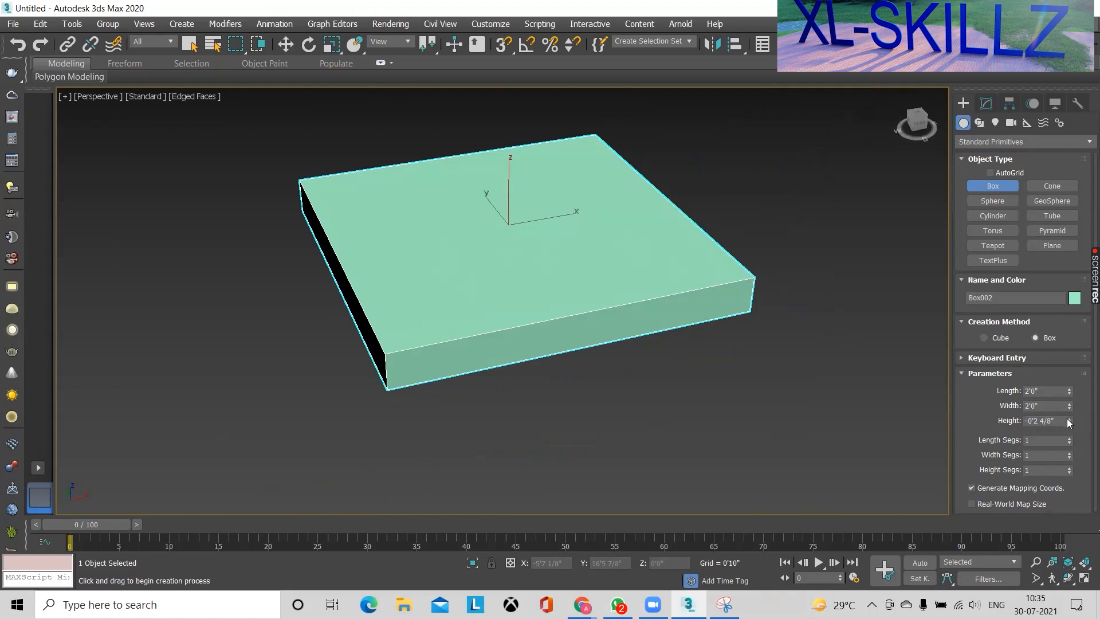
pyautogui.click(1049, 420)
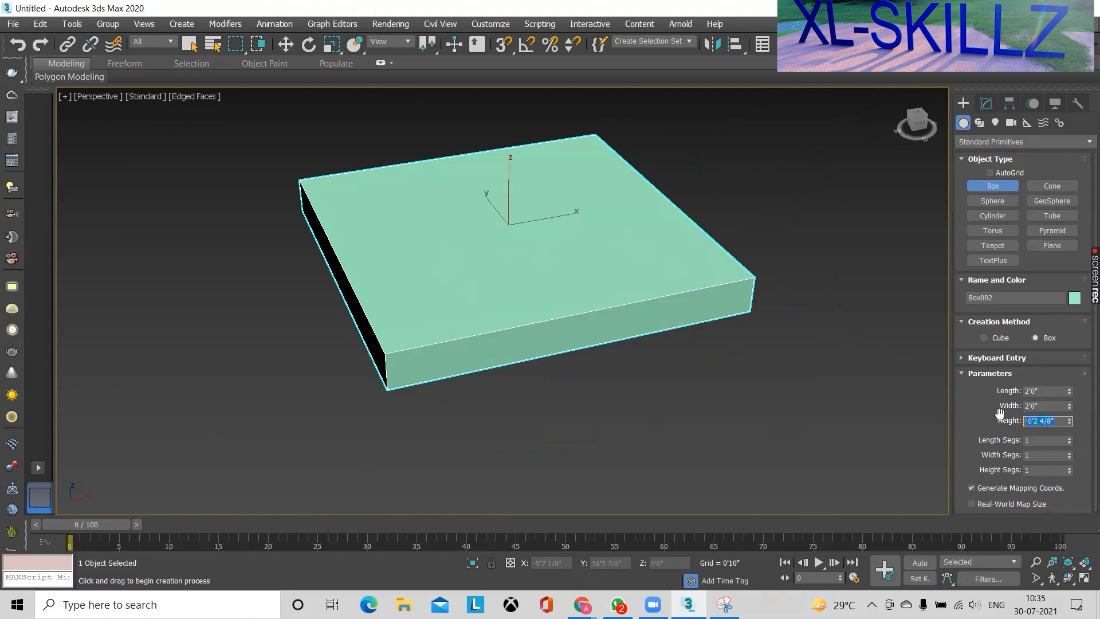
pyautogui.write("1'6")
pyautogui.press('Return')
pyautogui.scroll(-5, 623, 385)
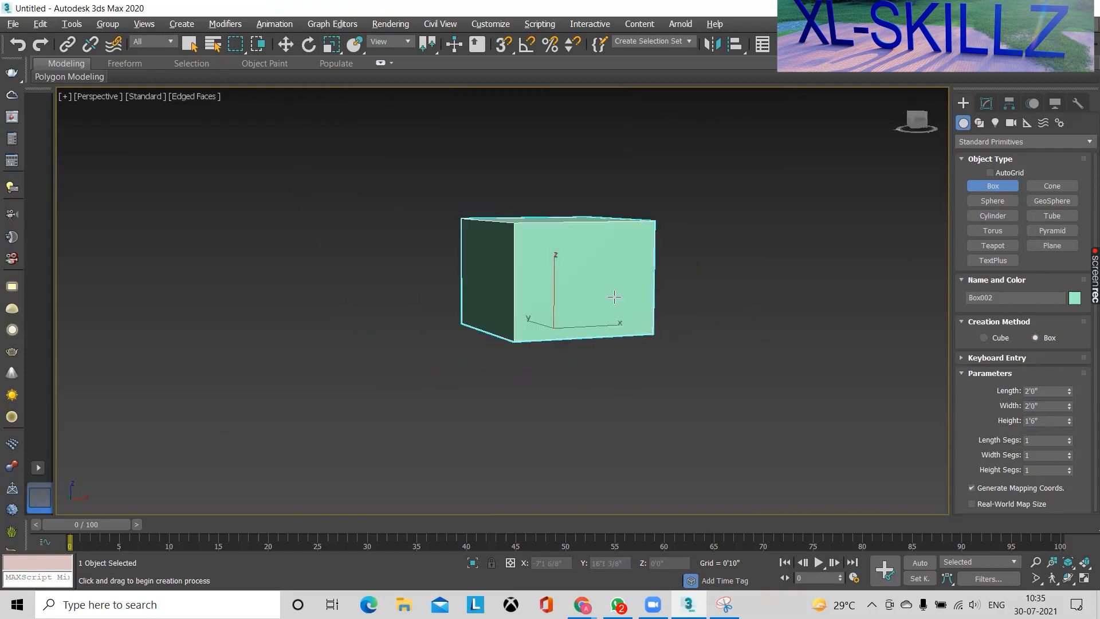
# Examine the box from several angles and compare it with the nightstand in the reference image
pyautogui.scroll(7, 603, 308)
pyautogui.press('w')
pyautogui.scroll(-6, 559, 241)
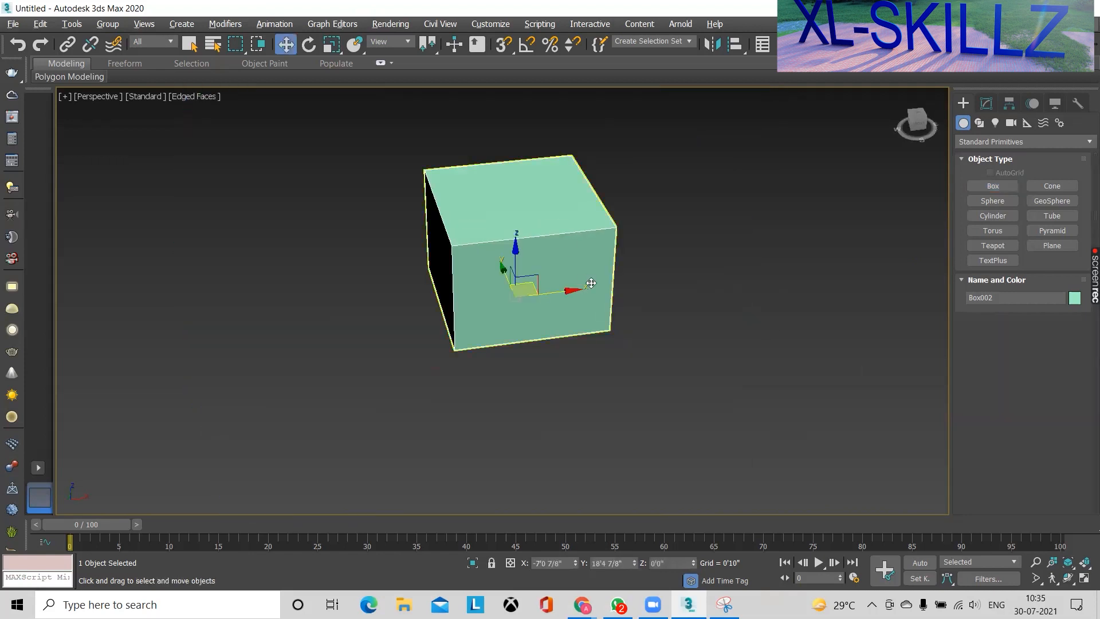
pyautogui.keyDown('alt'); pyautogui.moveTo(589, 282); pyautogui.dragTo(570, 249, button='middle'); pyautogui.keyUp('alt')
pyautogui.scroll(2, 597, 242)
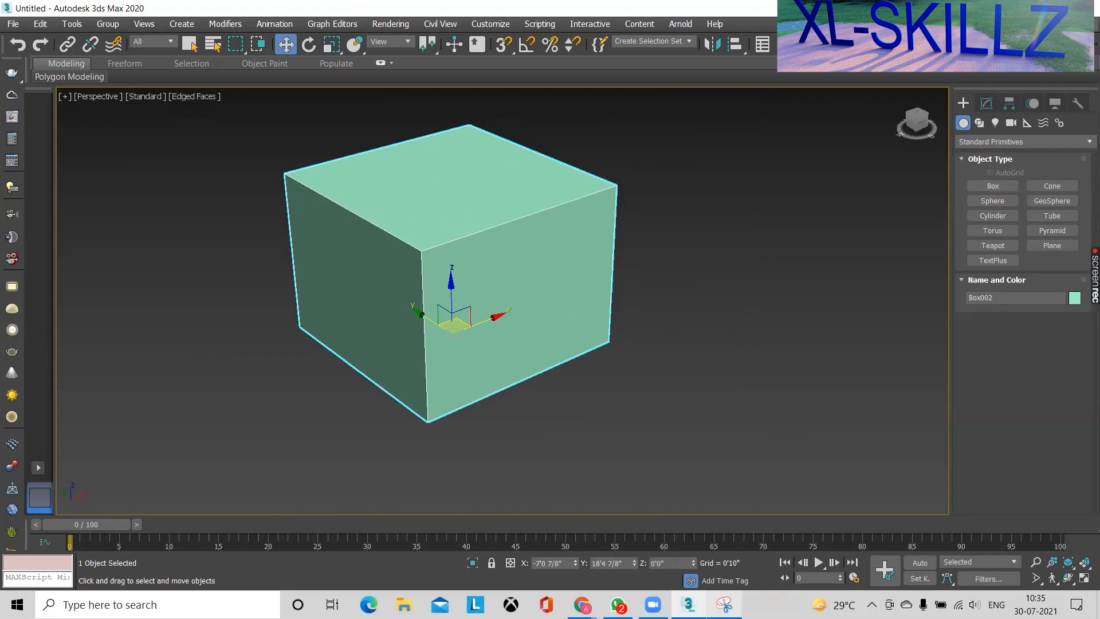
pyautogui.click(724, 604)
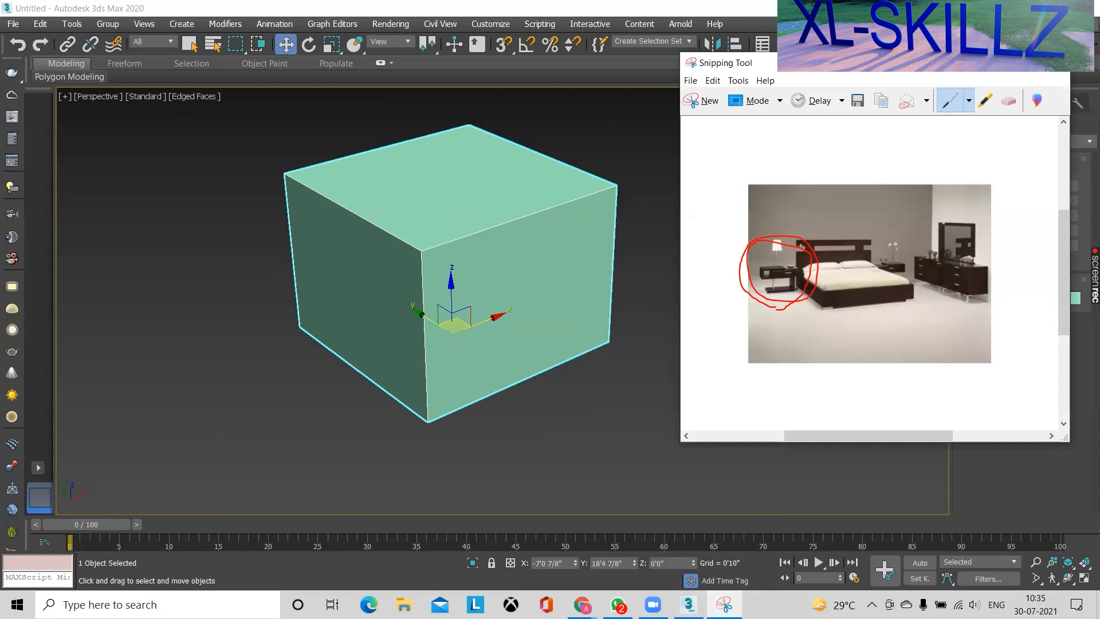
pyautogui.click(989, 63)
pyautogui.keyDown('alt'); pyautogui.moveTo(585, 297); pyautogui.dragTo(533, 276, button='middle'); pyautogui.keyUp('alt')
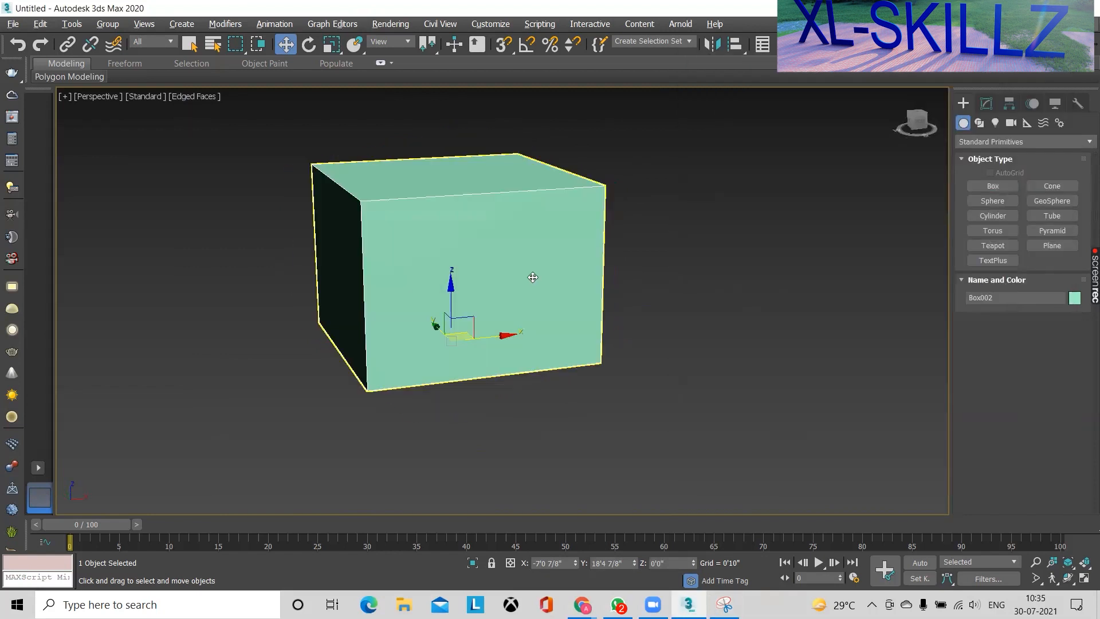
# Undo the last height change and set the box's height to 0'5" instead
pyautogui.hotkey('ctrl', 'z')
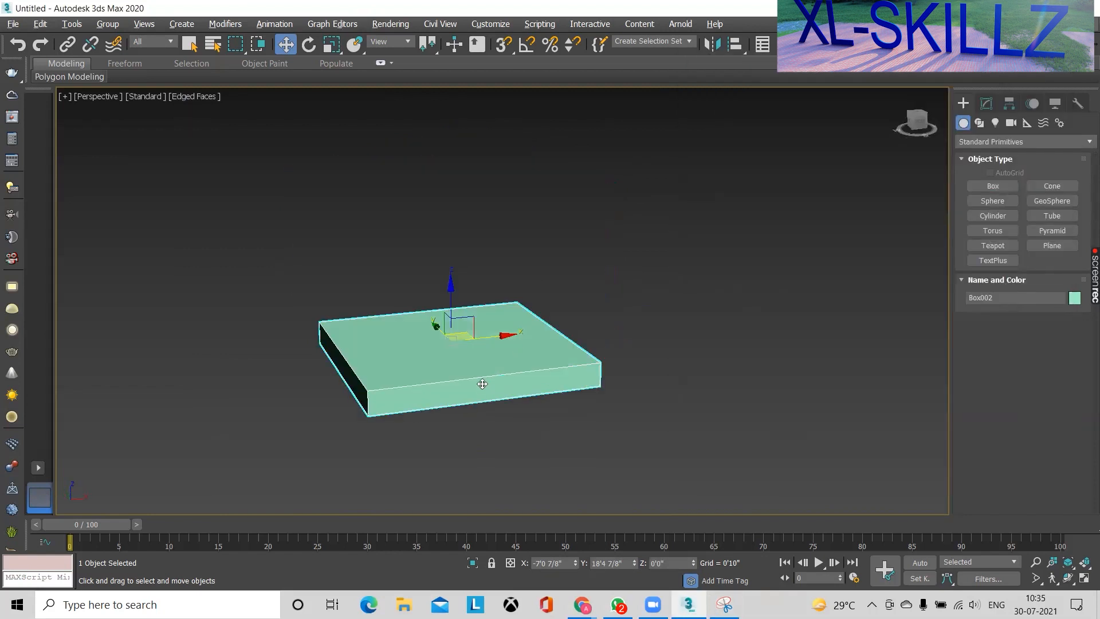
pyautogui.click(987, 103)
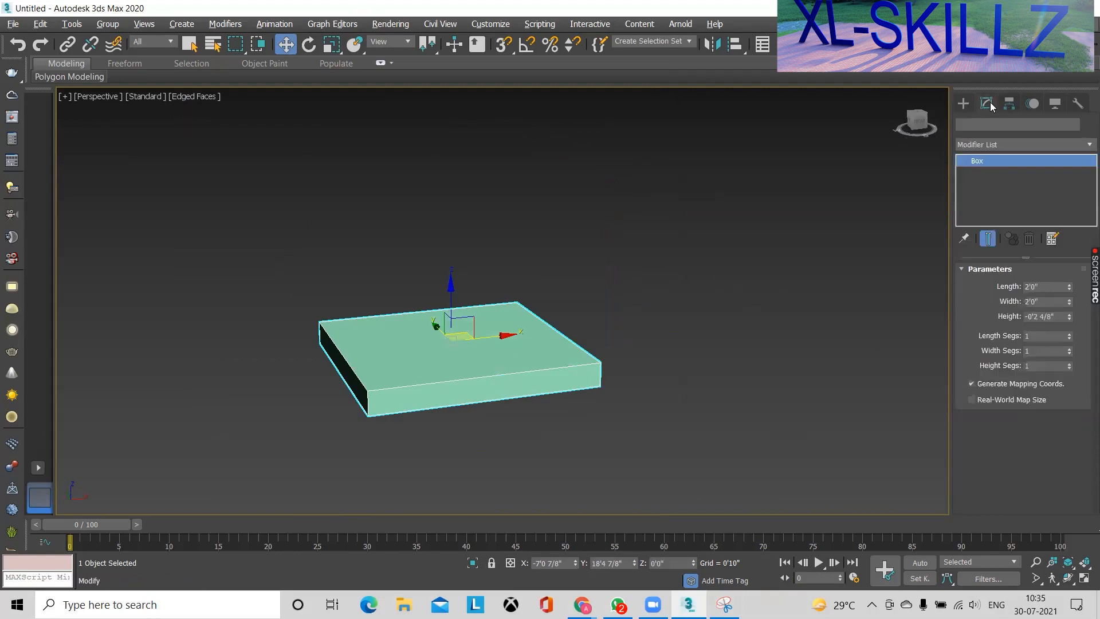
pyautogui.doubleClick(1064, 315)
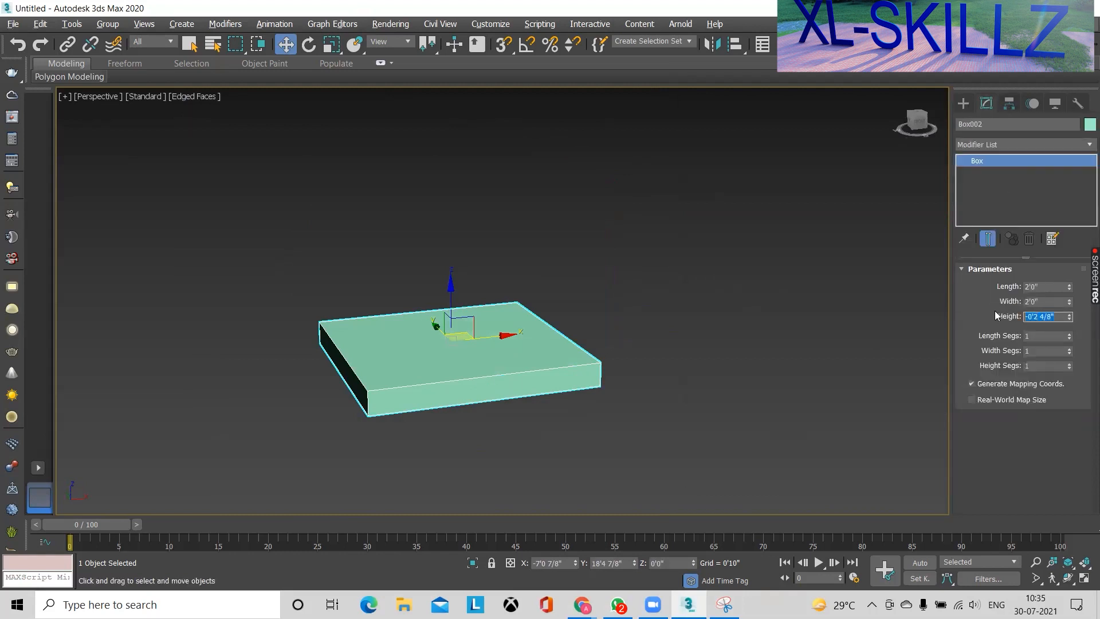
pyautogui.write('5')
pyautogui.press('Return')
pyautogui.keyDown('alt'); pyautogui.moveTo(520, 370); pyautogui.dragTo(399, 354, button='middle'); pyautogui.keyUp('alt')
pyautogui.scroll(2, 535, 348)
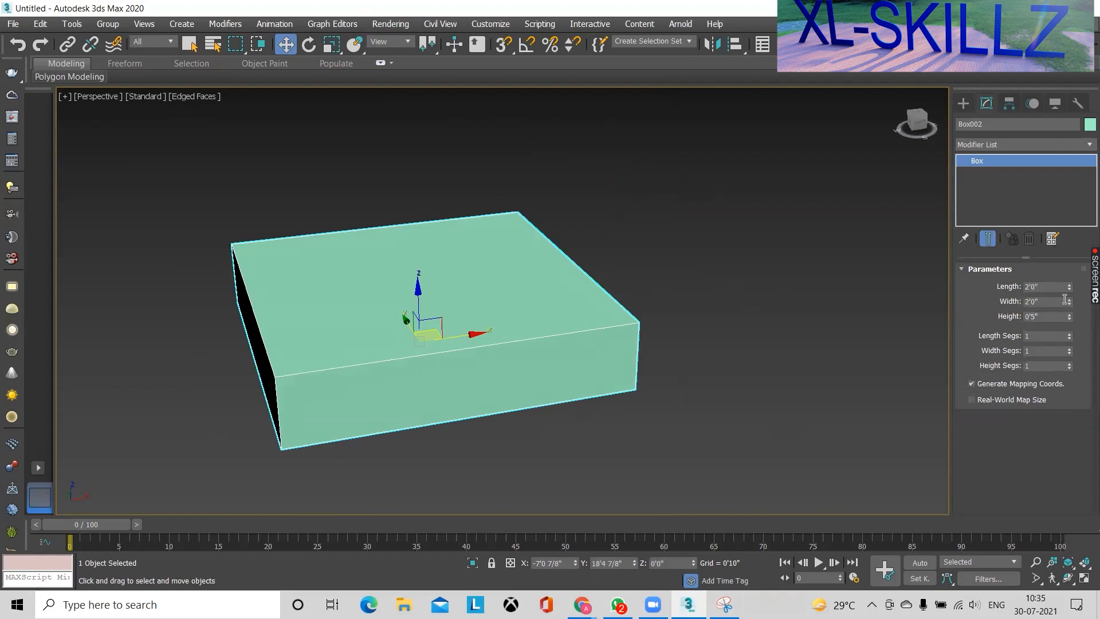
# Try a longer box and undo it, then widen the box to about 2'3" and set its length to 1'6"
pyautogui.moveTo(1070, 287); pyautogui.dragTo(1061, 266)
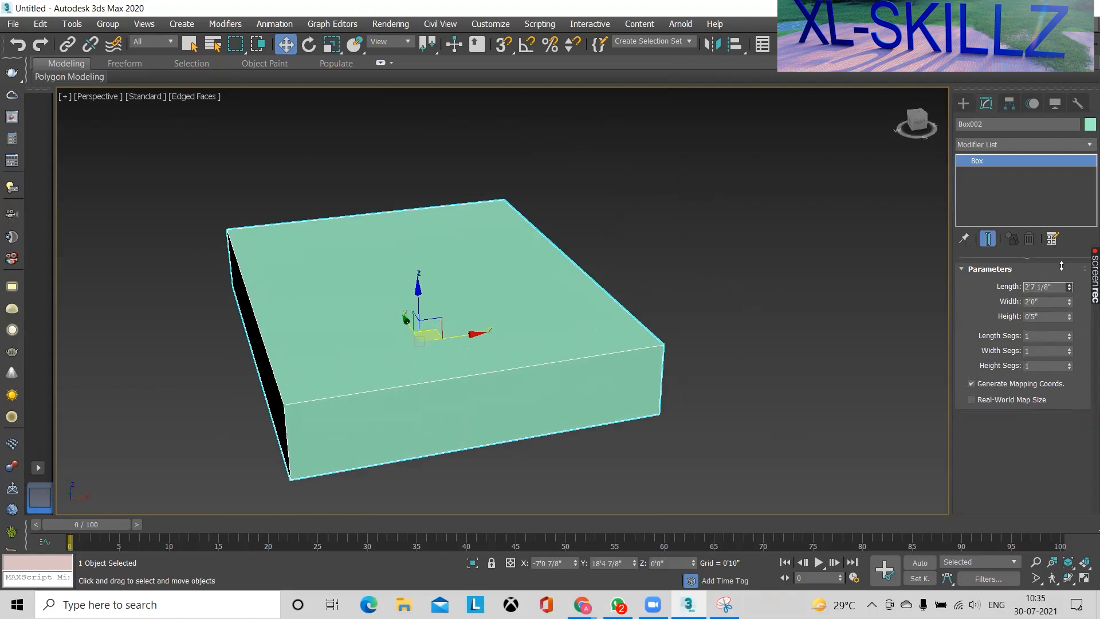
pyautogui.hotkey('ctrl', 'z')
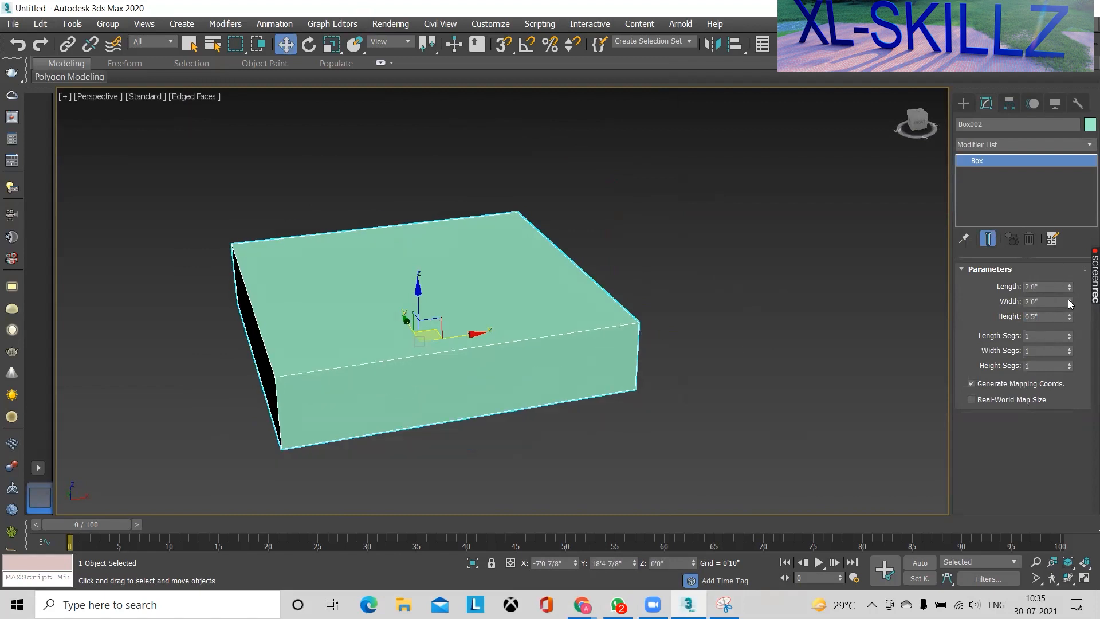
pyautogui.moveTo(1070, 304); pyautogui.dragTo(1012, 284)
pyautogui.write('1')
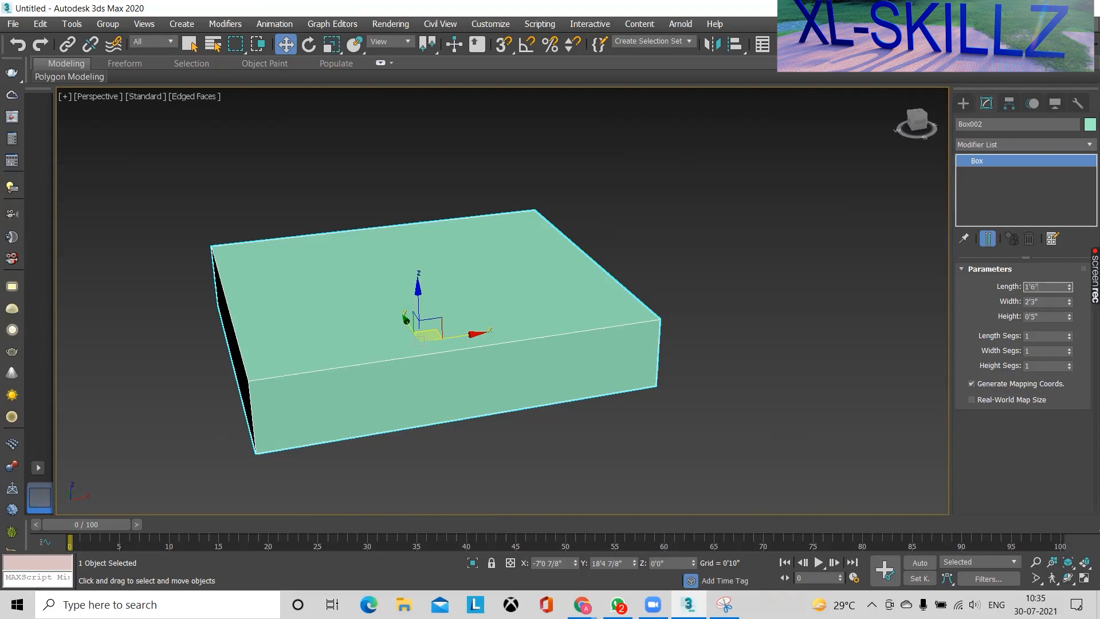
pyautogui.press('Return')
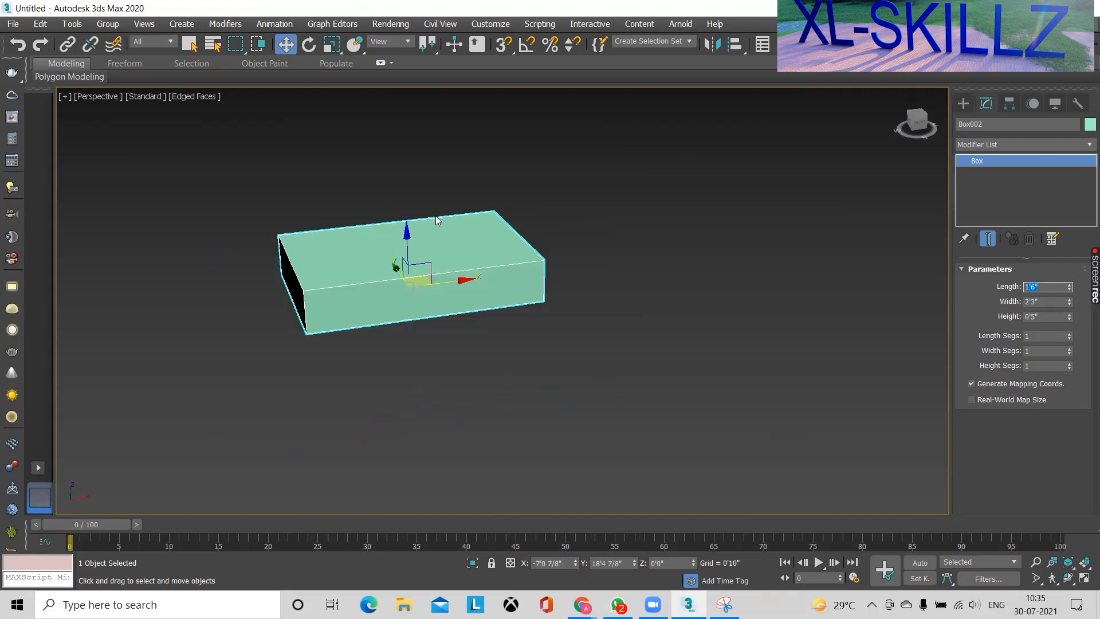
pyautogui.scroll(5, 444, 243)
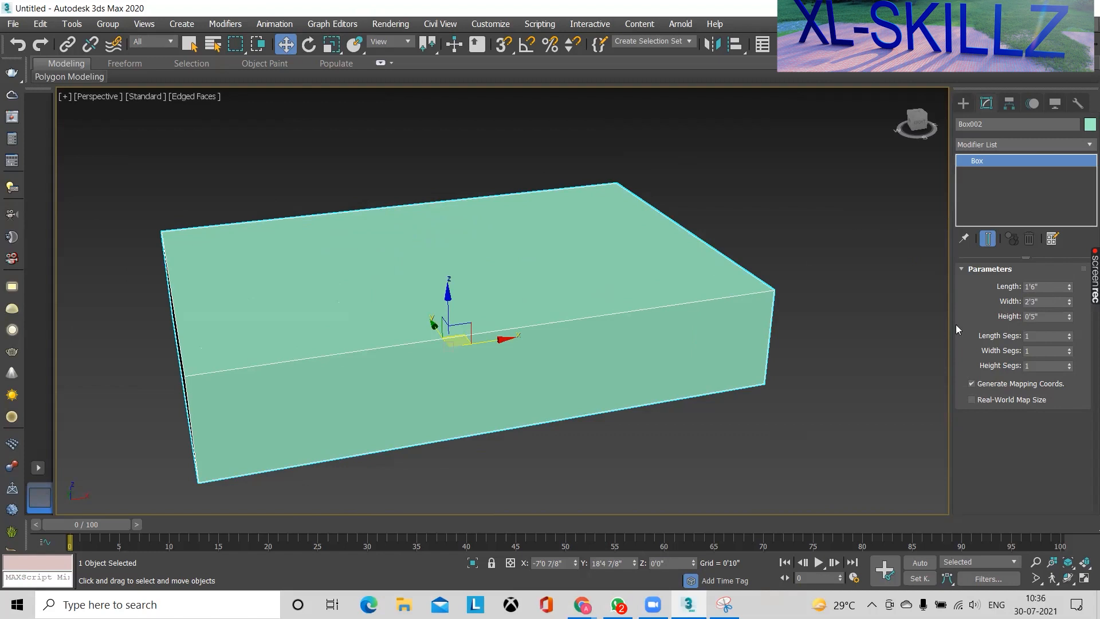
# Set the nightstand box's width to 2'6"
pyautogui.doubleClick(1038, 301)
pyautogui.press('Return')
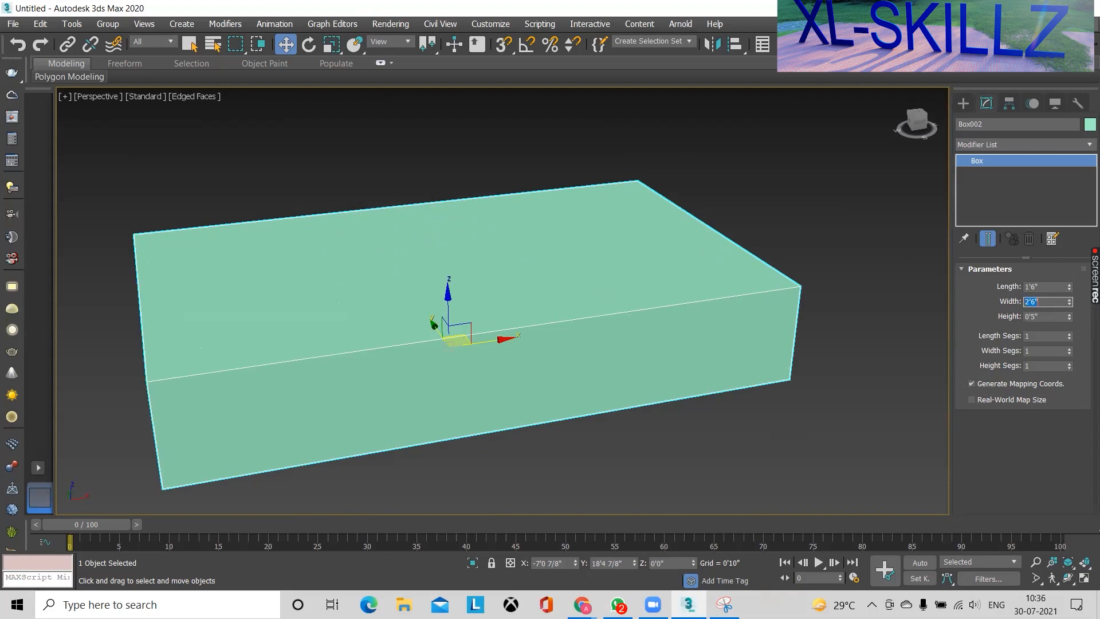
pyautogui.scroll(-5, 866, 325)
pyautogui.moveTo(573, 286)
pyautogui.keyDown('alt'); pyautogui.mouseDown(button='middle')
pyautogui.moveTo(567, 252)
pyautogui.moveTo(567, 265)
pyautogui.mouseUp(button='middle'); pyautogui.keyUp('alt')
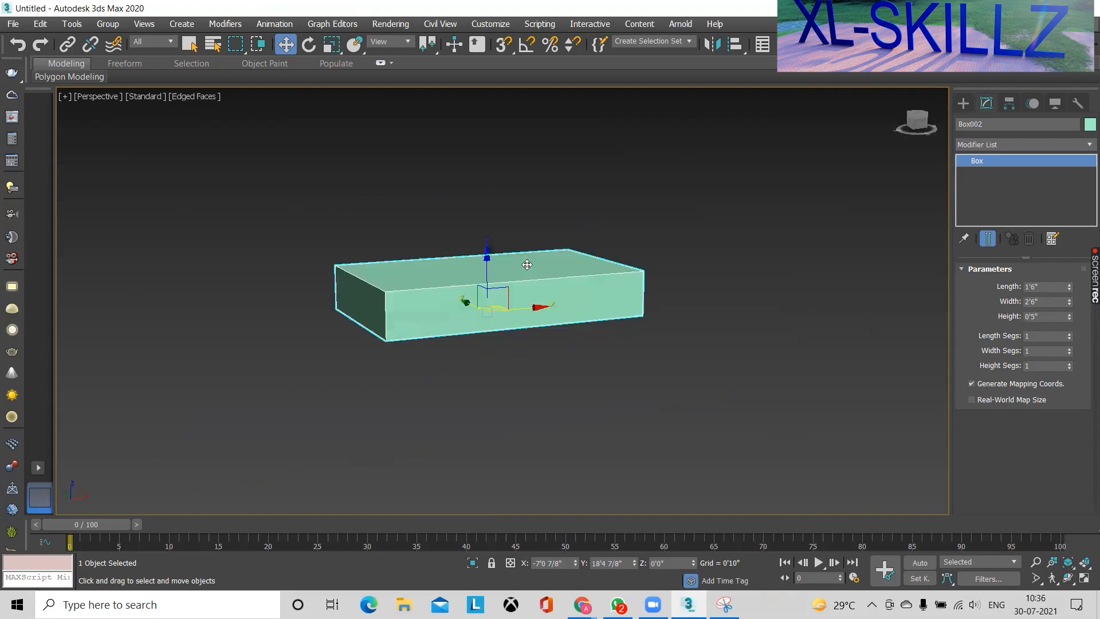
pyautogui.scroll(2, 570, 266)
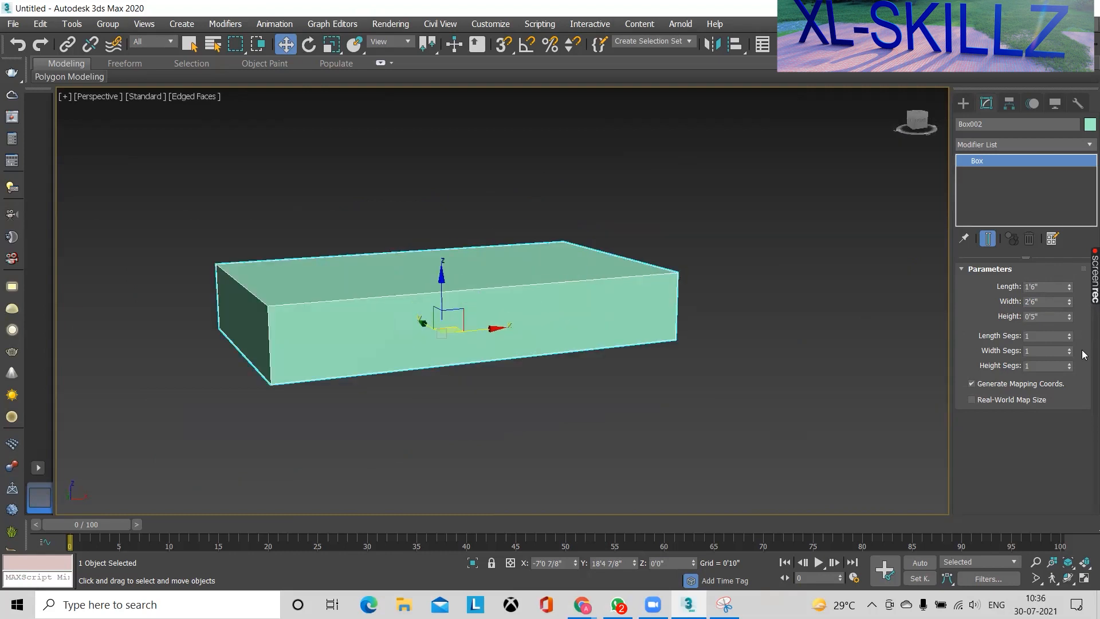
pyautogui.scroll(-4, 530, 326)
pyautogui.scroll(-3, 559, 370)
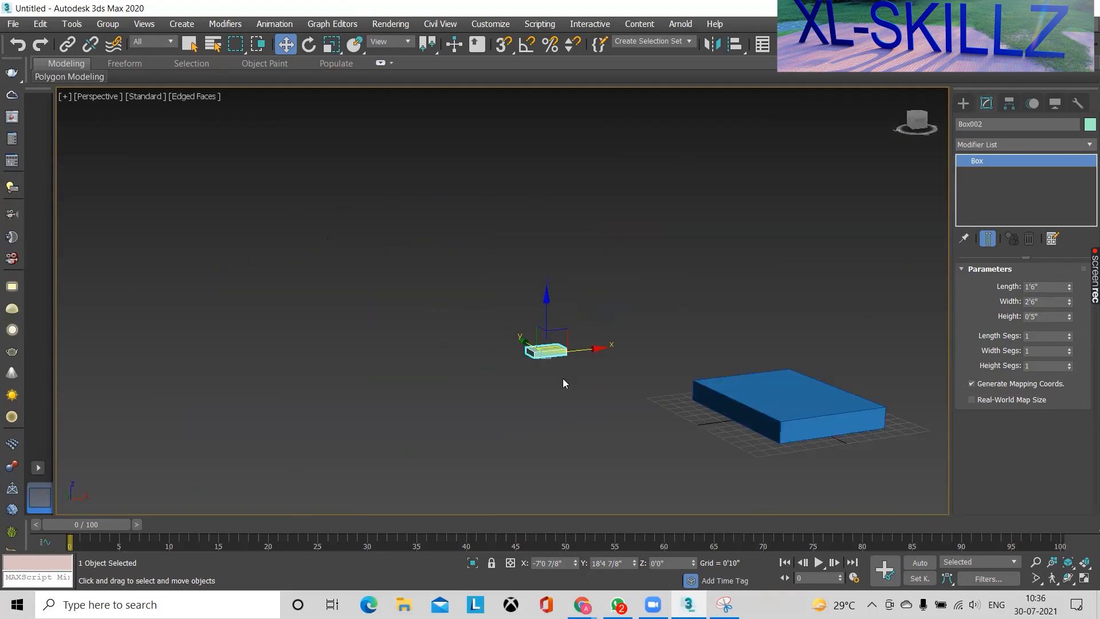
# Compare the resized nightstand box with the nightstand in the reference image
pyautogui.scroll(5, 542, 366)
pyautogui.keyDown('alt'); pyautogui.moveTo(568, 321); pyautogui.dragTo(633, 439, button='middle'); pyautogui.keyUp('alt')
pyautogui.hotkey('alt', 'Tab')
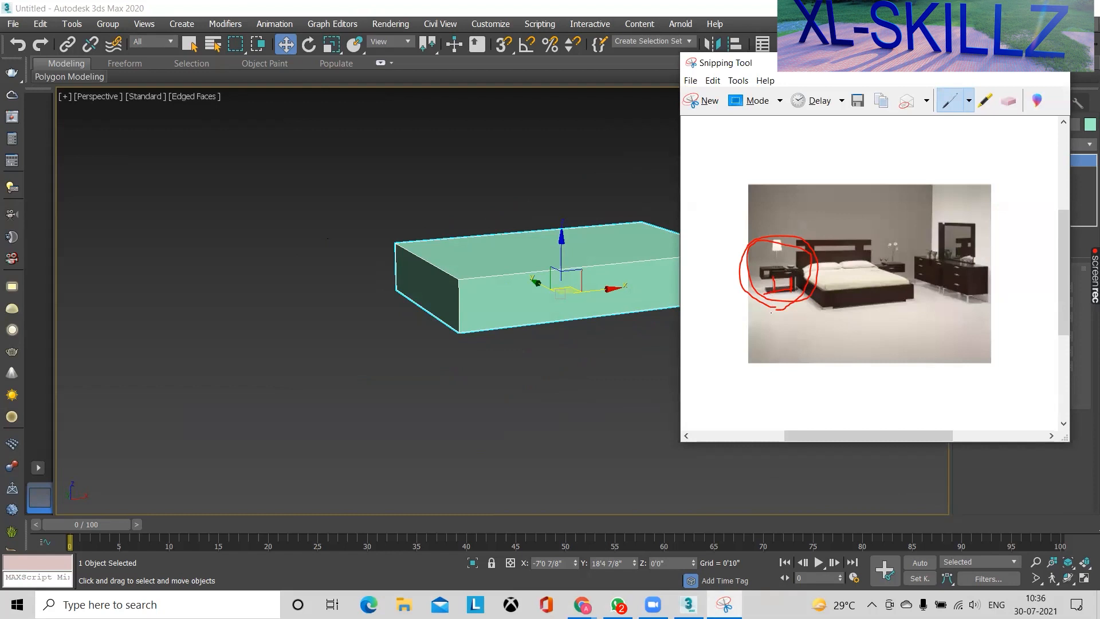
pyautogui.click(988, 62)
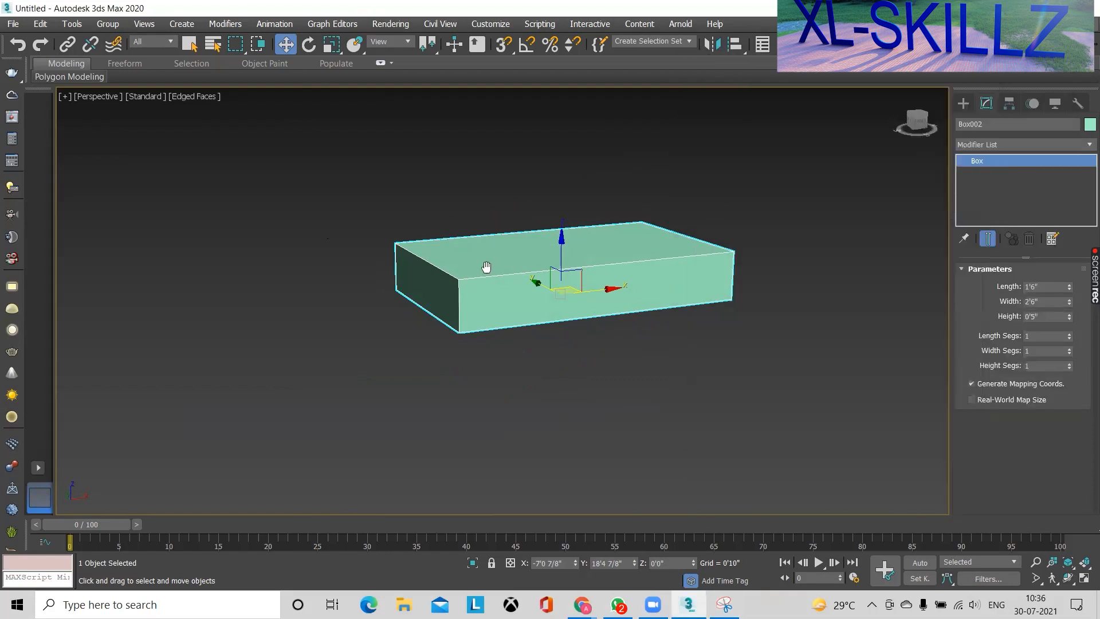
pyautogui.moveTo(487, 267); pyautogui.dragTo(453, 268, button='middle')
pyautogui.keyDown('alt'); pyautogui.moveTo(830, 328); pyautogui.dragTo(860, 347, button='middle'); pyautogui.keyUp('alt')
# With 3D snapping on, draw a flat 1'6" by 2'6" box across opposite corners of the nightstand box, working from the bottom view
pyautogui.click(963, 104)
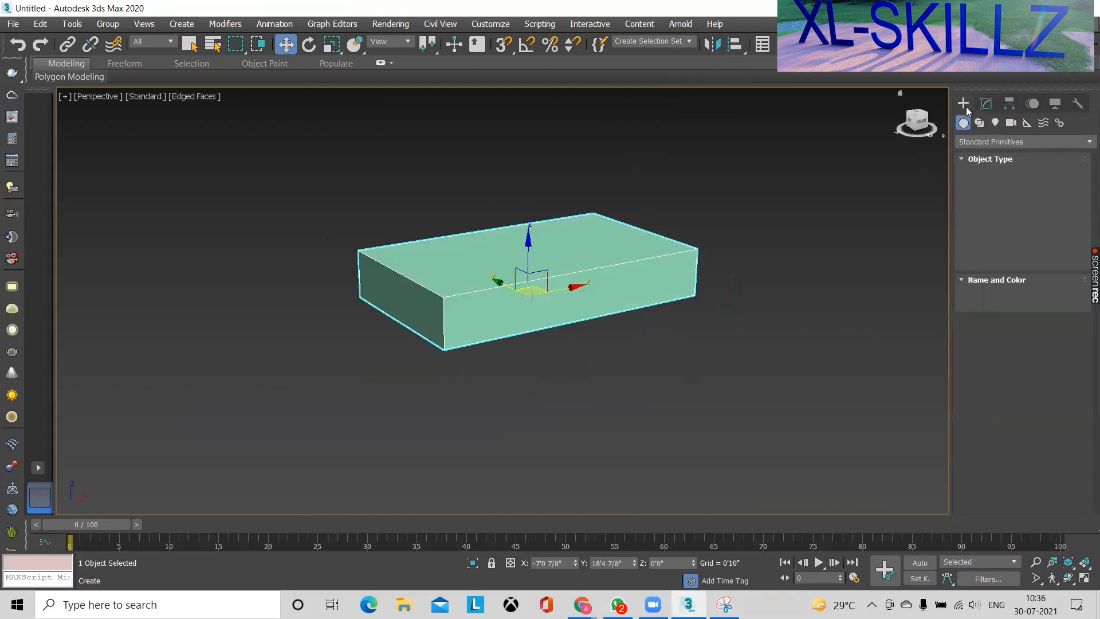
pyautogui.click(979, 185)
pyautogui.keyDown('alt'); pyautogui.moveTo(707, 342); pyautogui.dragTo(710, 307, button='middle'); pyautogui.keyUp('alt')
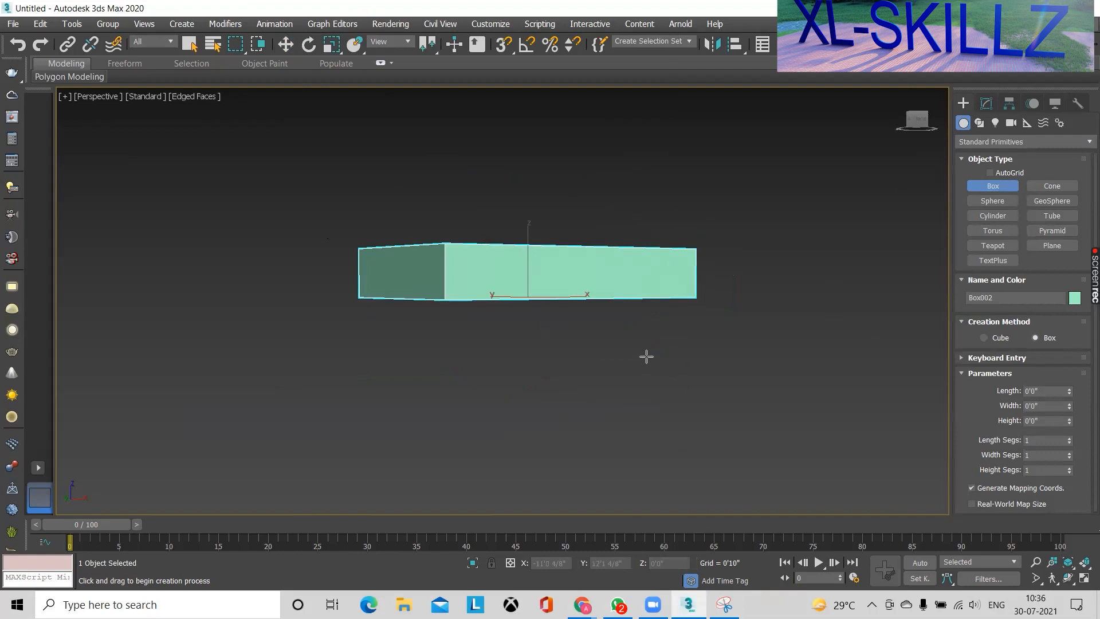
pyautogui.press('b')
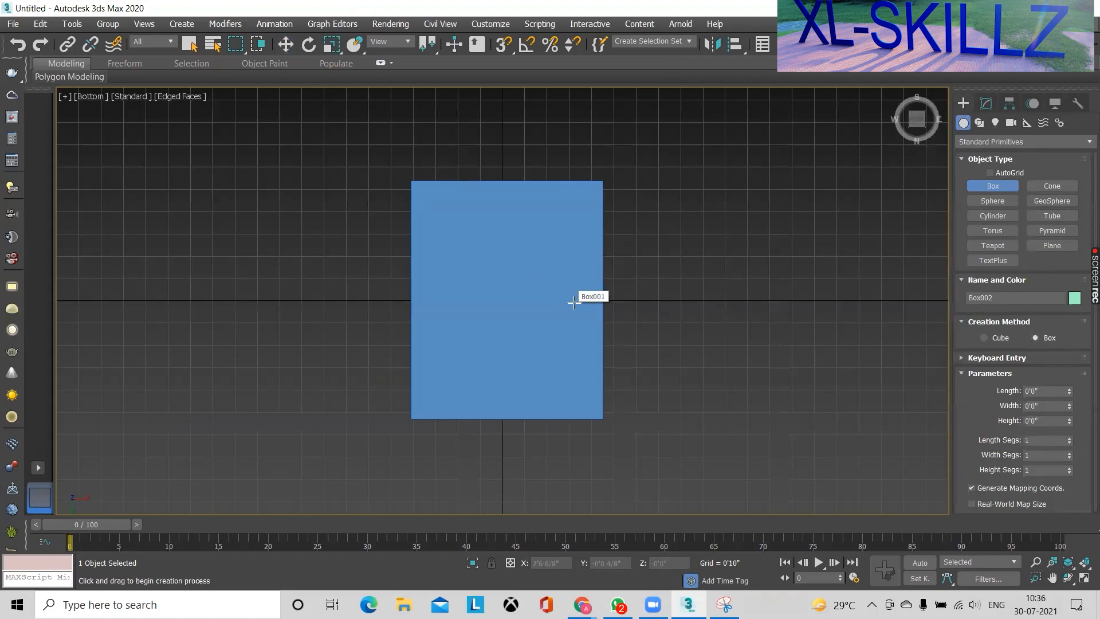
pyautogui.moveTo(582, 307); pyautogui.dragTo(819, 370, button='middle')
pyautogui.scroll(-3, 475, 316)
pyautogui.moveTo(494, 309); pyautogui.dragTo(609, 315, button='middle')
pyautogui.scroll(-4, 590, 297)
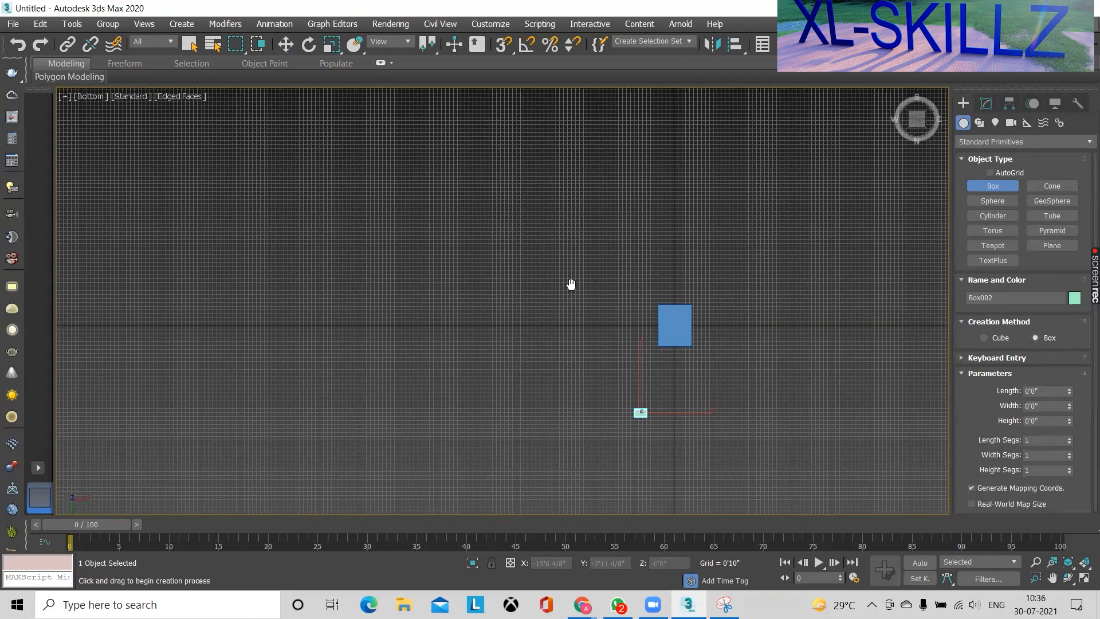
pyautogui.scroll(10, 616, 393)
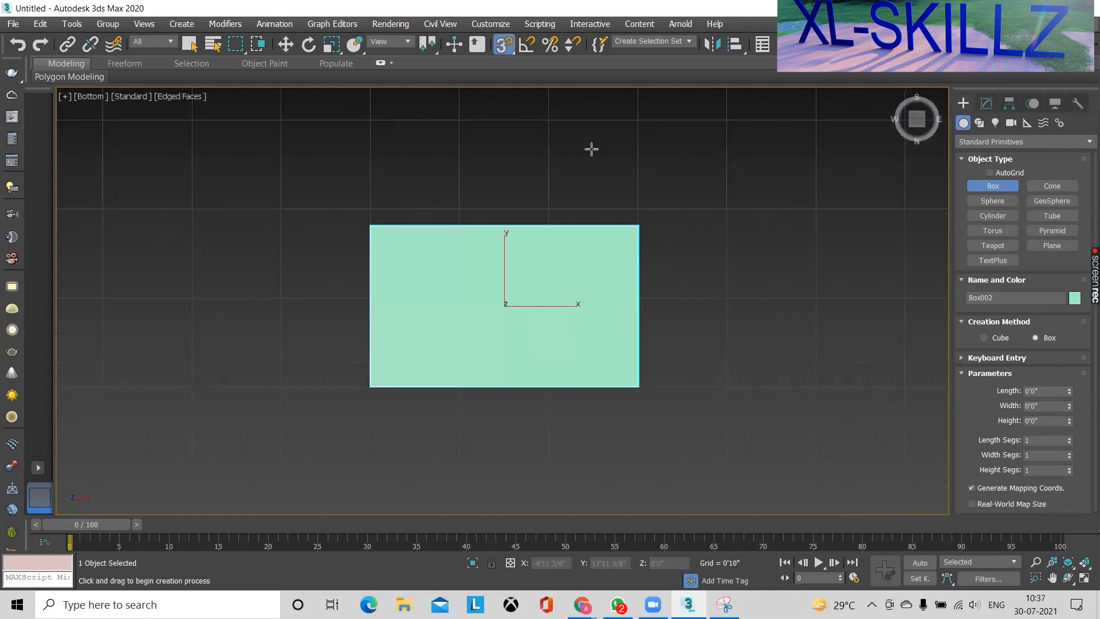
pyautogui.click(503, 48)
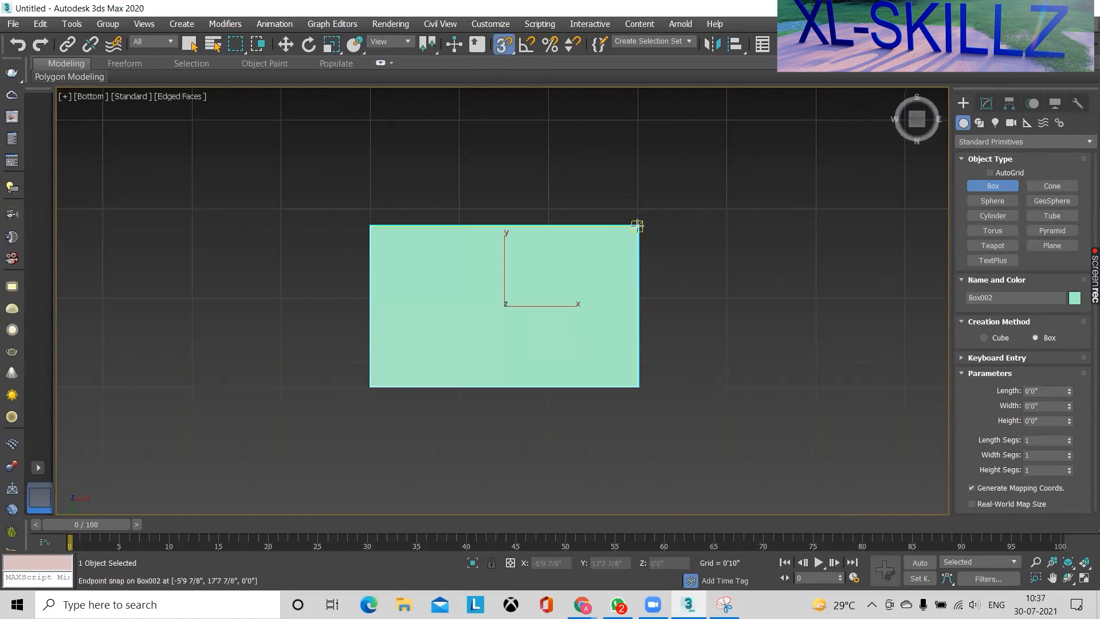
pyautogui.moveTo(636, 224); pyautogui.dragTo(379, 384)
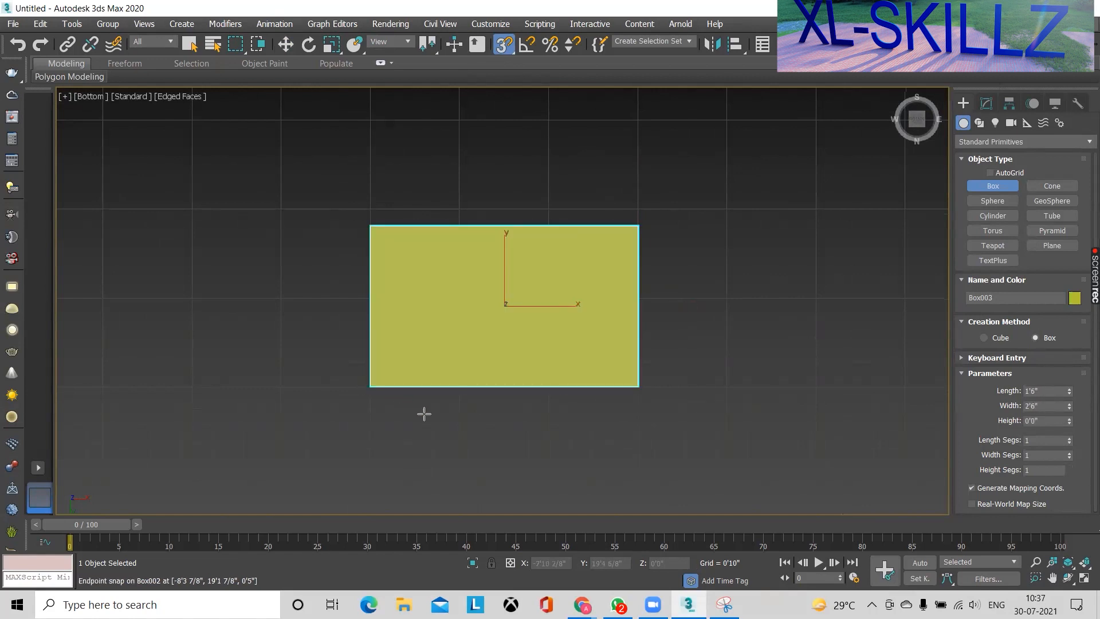
pyautogui.click(452, 423)
pyautogui.press('w')
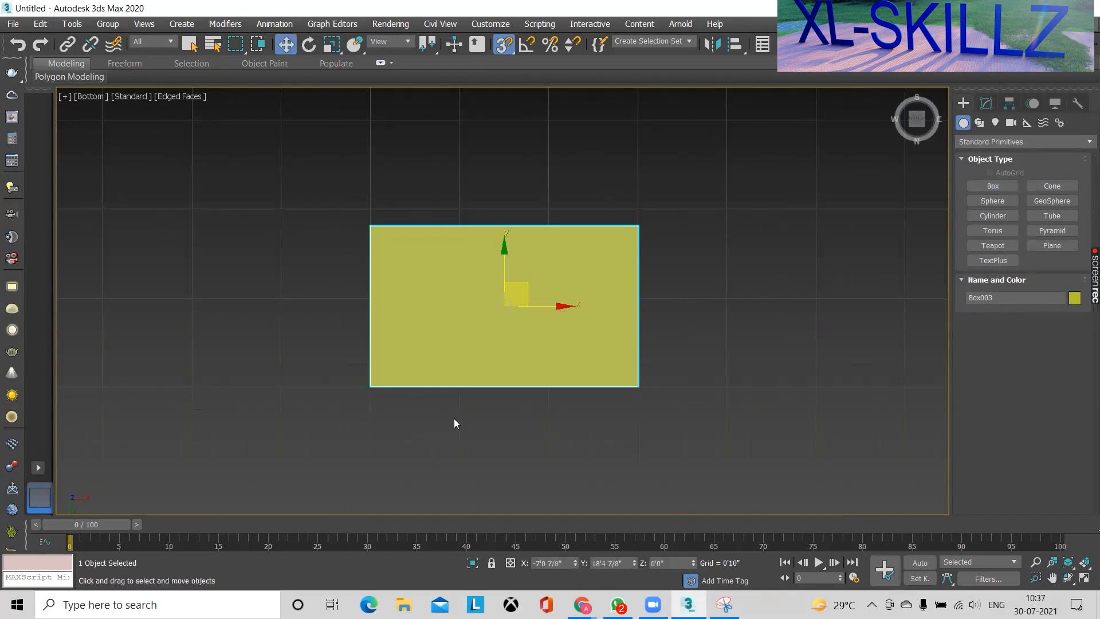
# In the perspective view, move the flat box straight down about 0'11 4/8" beneath the upper nightstand box
pyautogui.press('t')
pyautogui.press('p')
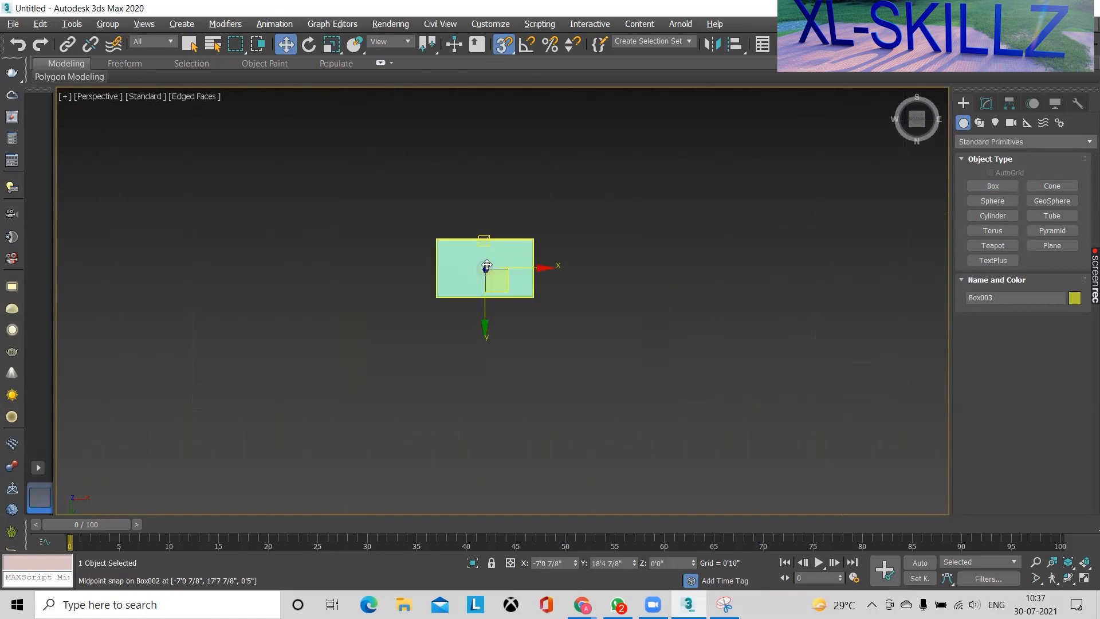
pyautogui.keyDown('alt'); pyautogui.moveTo(514, 363); pyautogui.dragTo(504, 237, button='middle'); pyautogui.keyUp('alt')
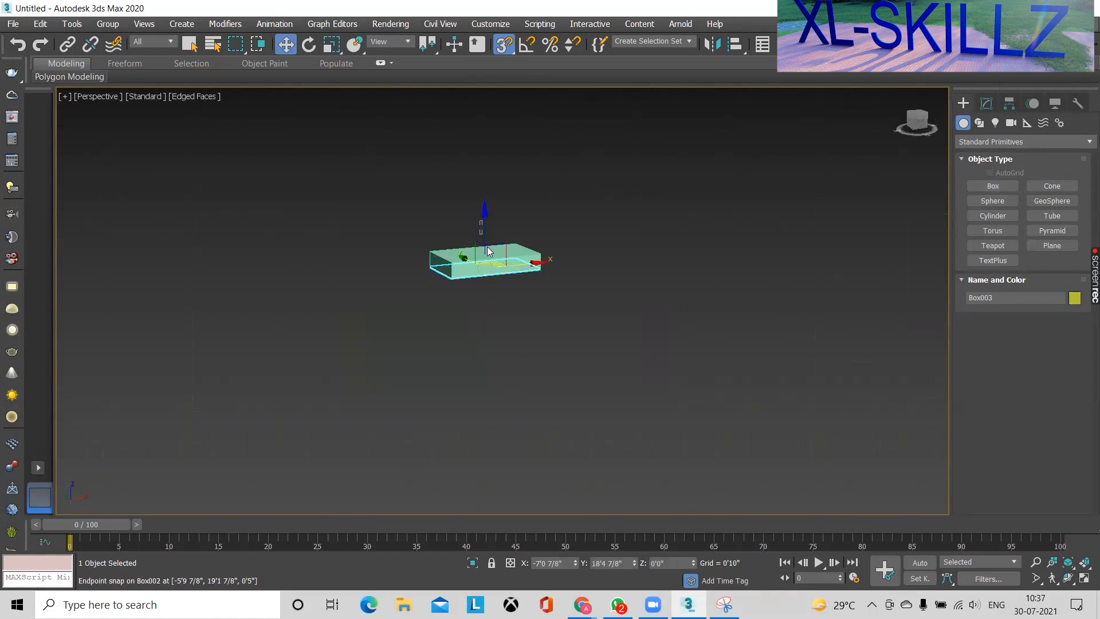
pyautogui.click(481, 221)
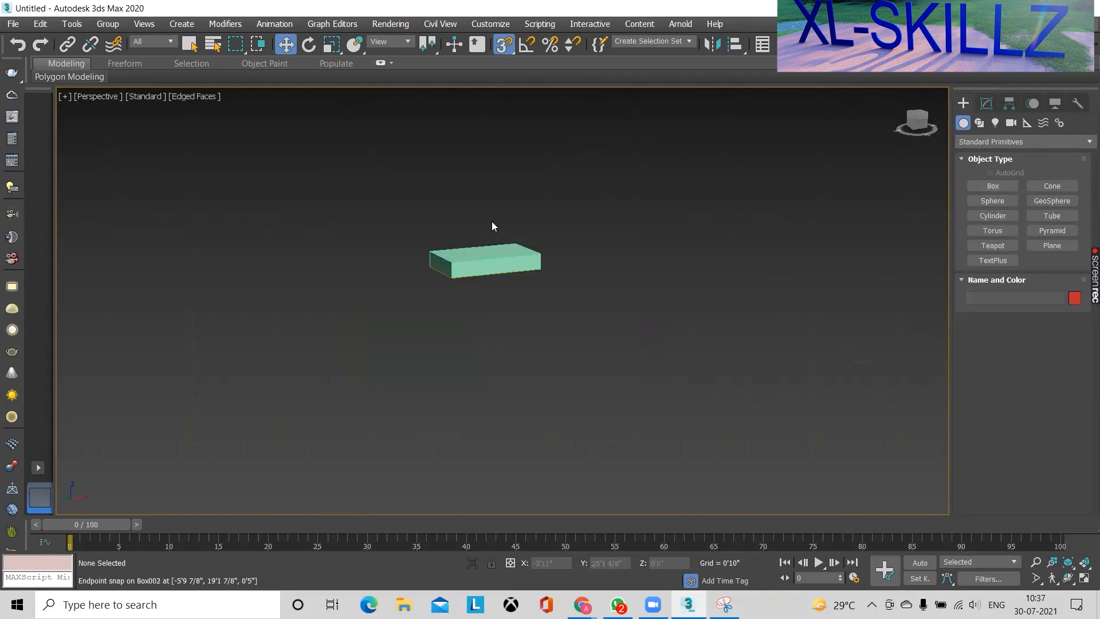
pyautogui.hotkey('ctrl', 'z')
pyautogui.scroll(3, 496, 215)
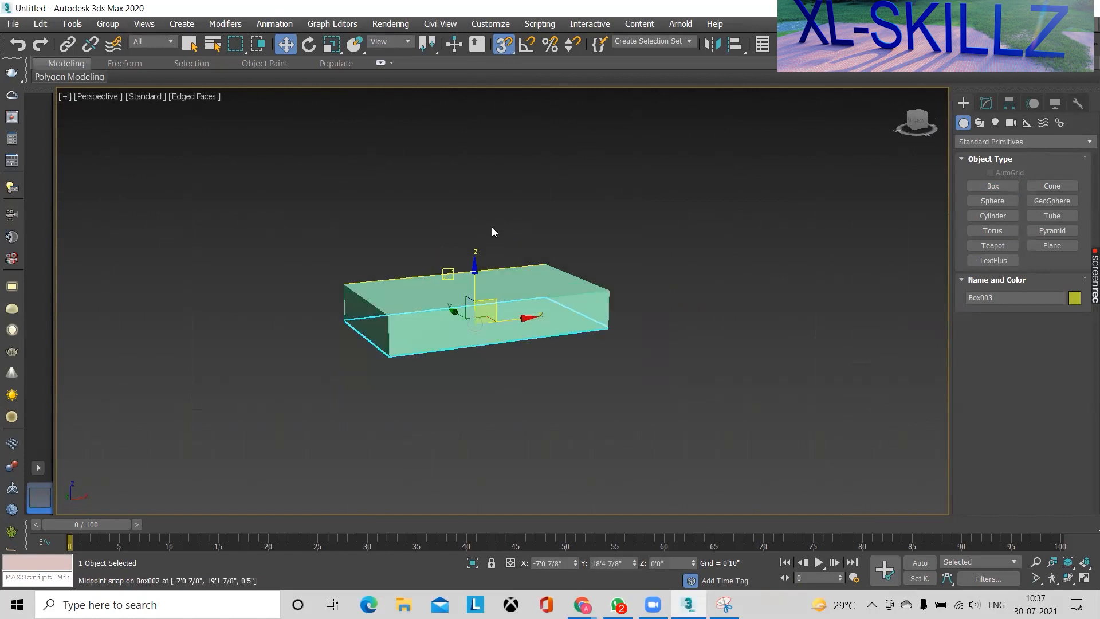
pyautogui.click(680, 188)
pyautogui.keyDown('alt'); pyautogui.moveTo(530, 371); pyautogui.dragTo(516, 397, button='middle'); pyautogui.keyUp('alt')
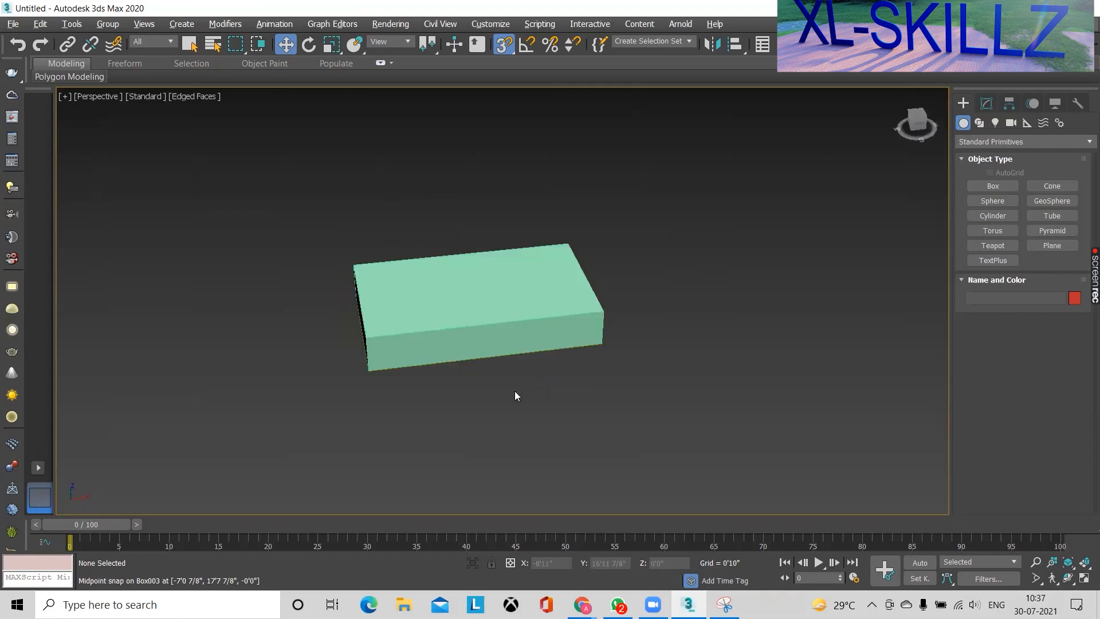
pyautogui.click(603, 274)
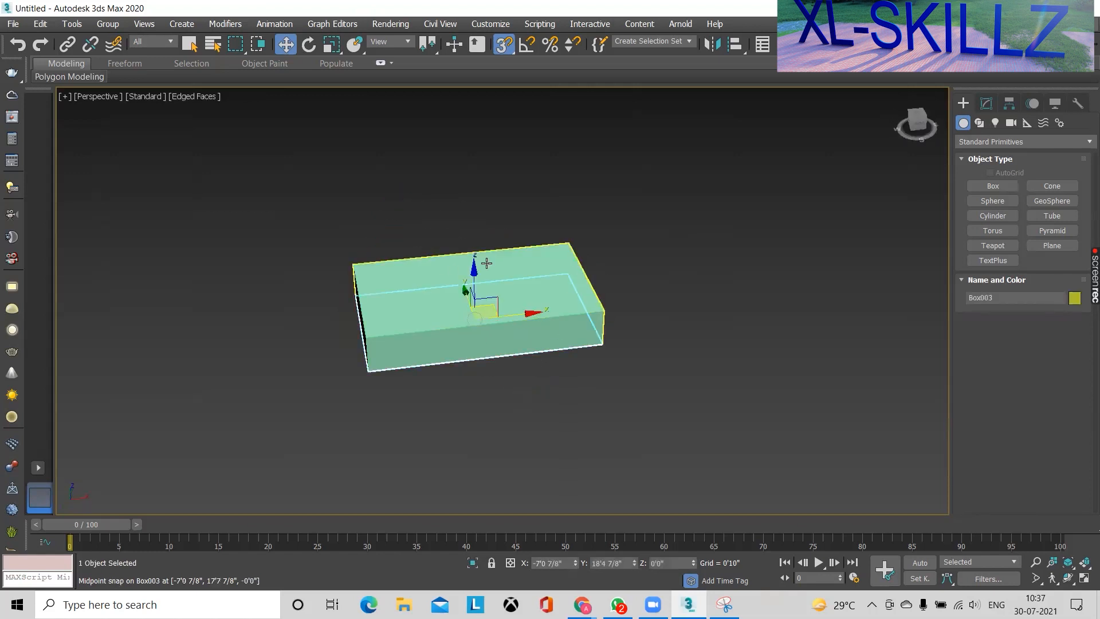
pyautogui.keyDown('alt'); pyautogui.moveTo(556, 269); pyautogui.dragTo(563, 214, button='middle'); pyautogui.keyUp('alt')
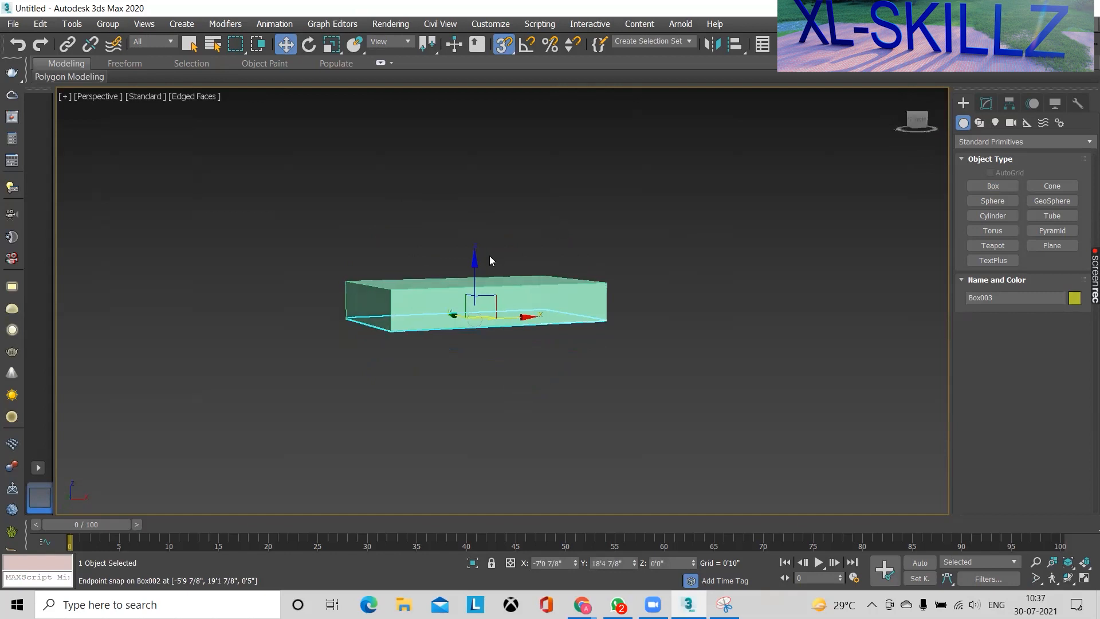
pyautogui.moveTo(474, 262); pyautogui.dragTo(606, 406)
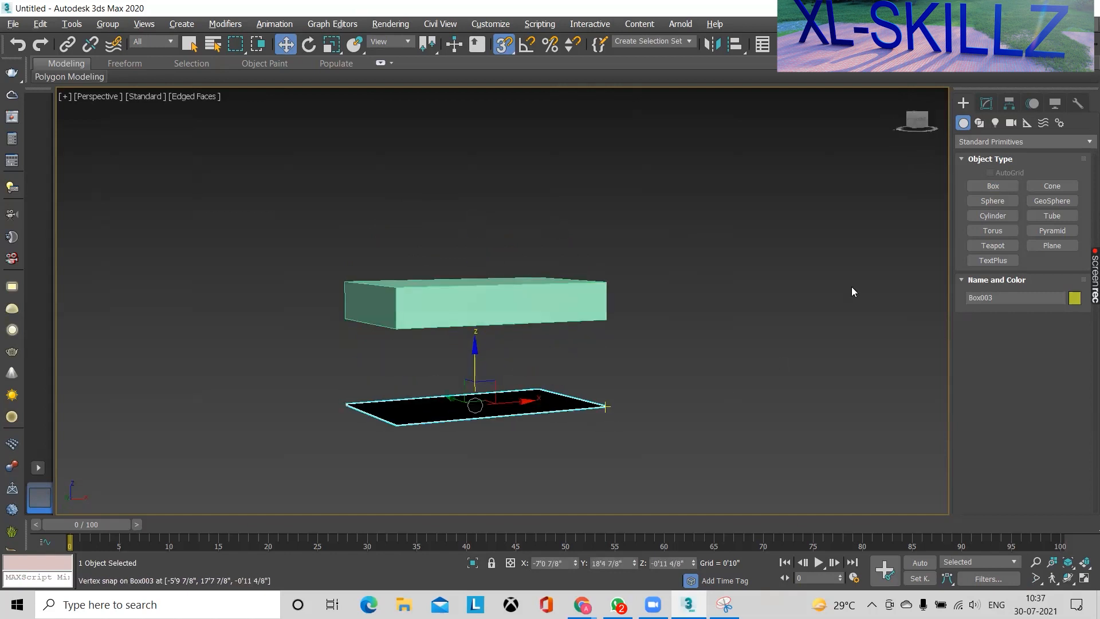
# Set the lower nightstand box's height to 0'4"
pyautogui.click(986, 103)
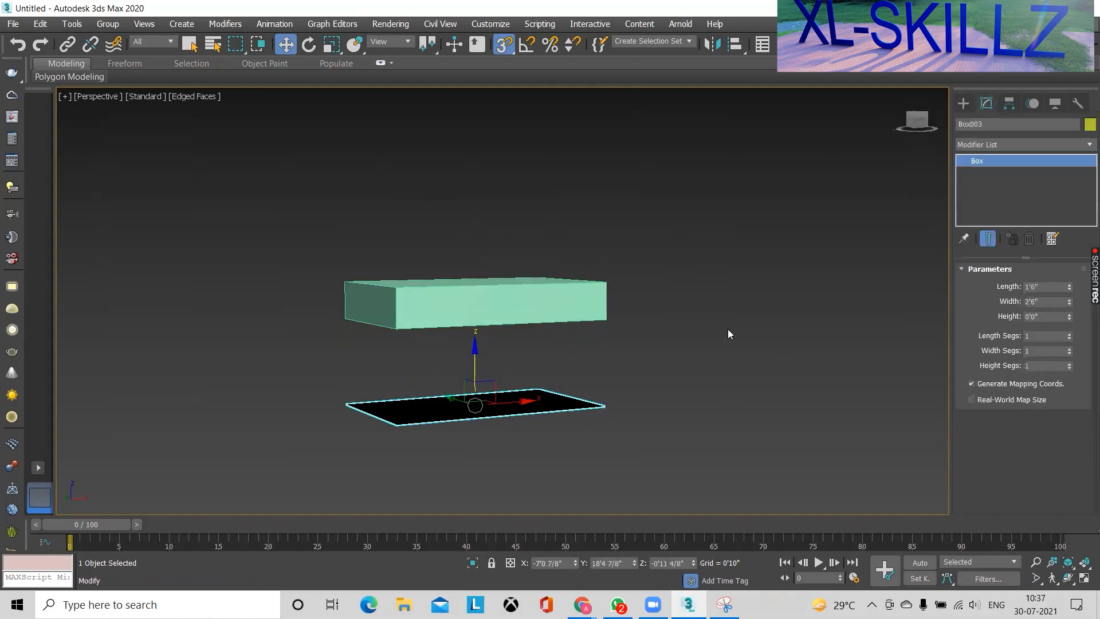
pyautogui.moveTo(1069, 317); pyautogui.dragTo(999, 316)
pyautogui.click(1056, 319)
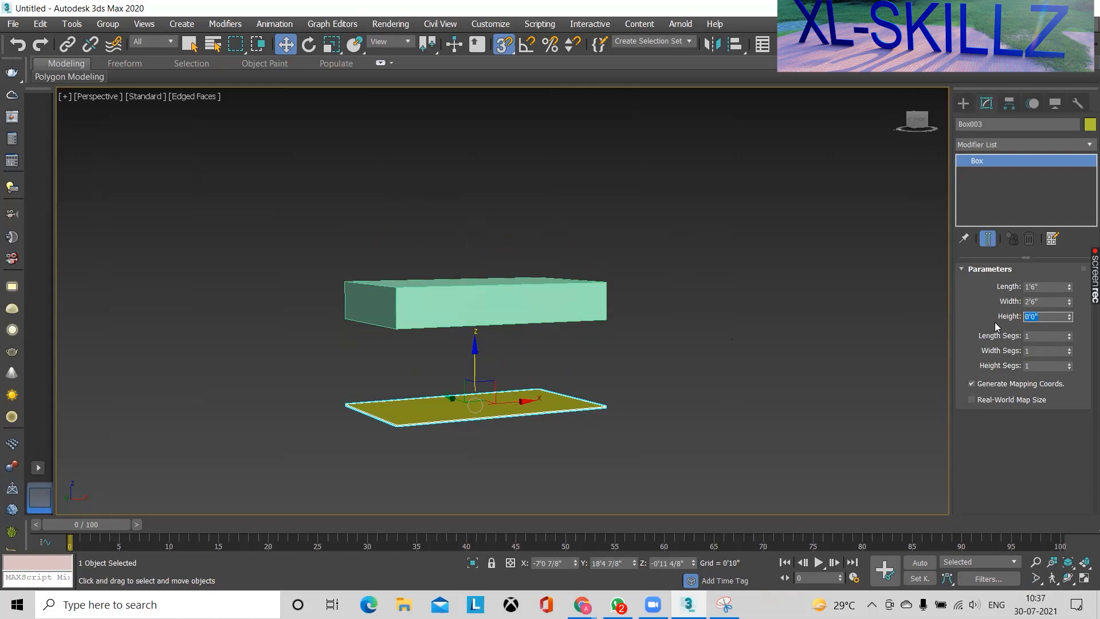
pyautogui.write('4')
pyautogui.press('Return')
pyautogui.keyDown('alt'); pyautogui.moveTo(595, 392); pyautogui.dragTo(829, 337, button='middle'); pyautogui.keyUp('alt')
# Draw an upright box with no width, 1'6" long and 0'11 4/8" high, from the lower box's short edge to the upper box
pyautogui.click(962, 103)
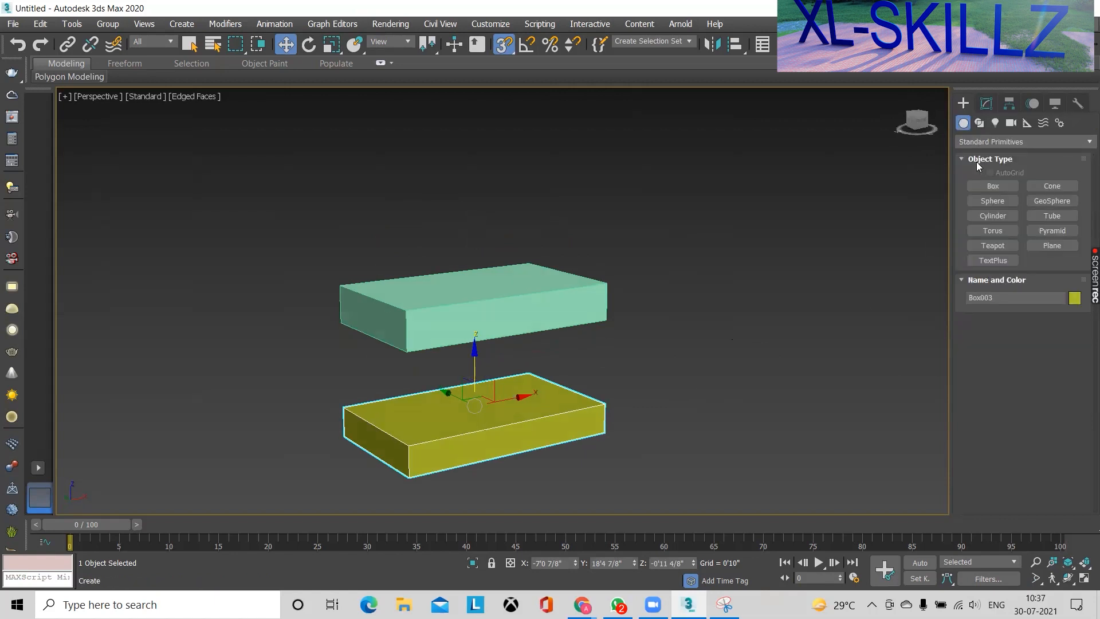
pyautogui.click(993, 186)
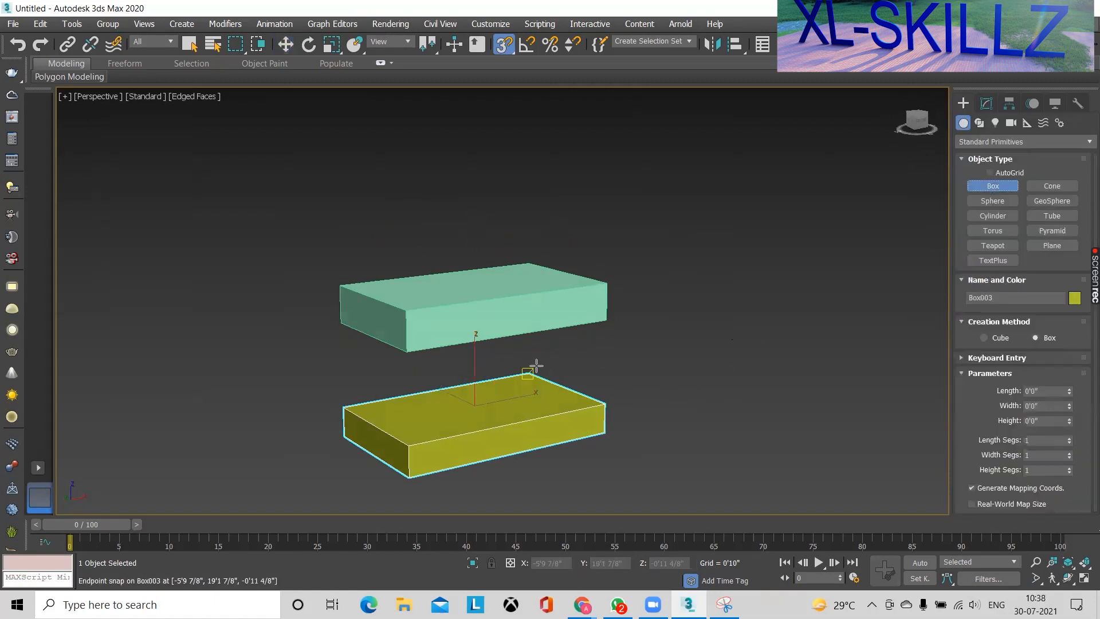
pyautogui.moveTo(536, 365); pyautogui.dragTo(607, 407)
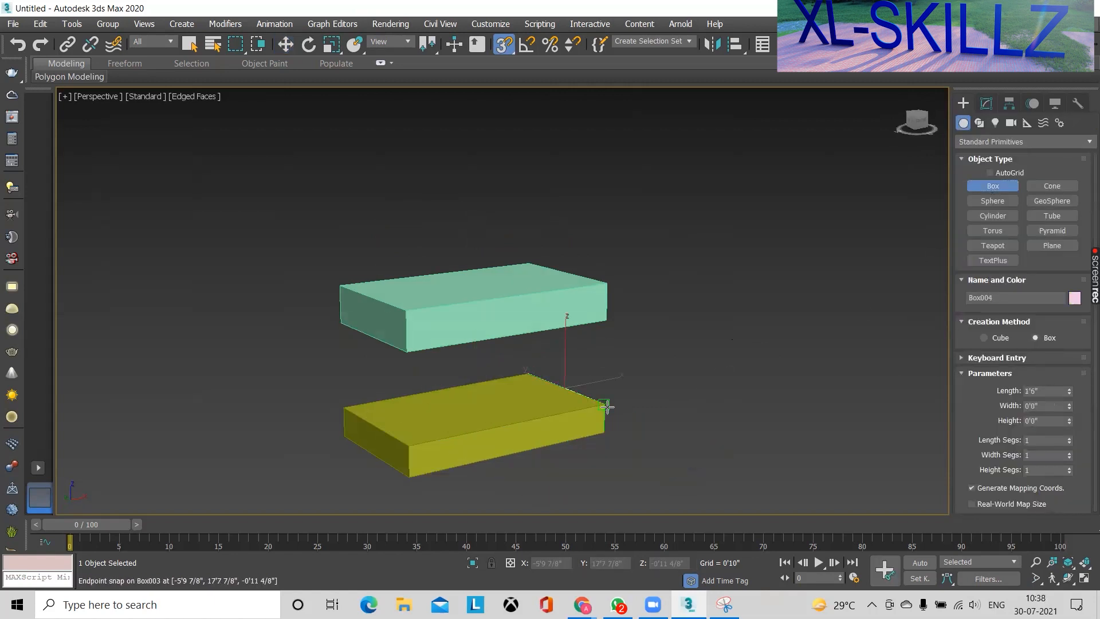
pyautogui.click(604, 322)
pyautogui.rightClick(710, 377)
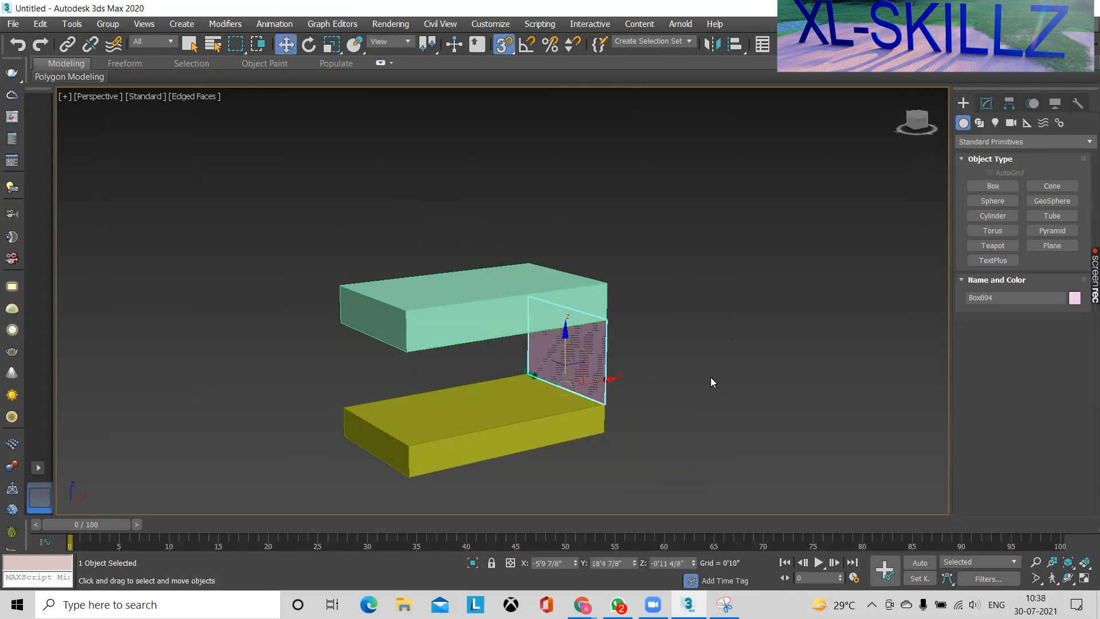
# Set the upright side panel's width to 0'3"
pyautogui.click(986, 103)
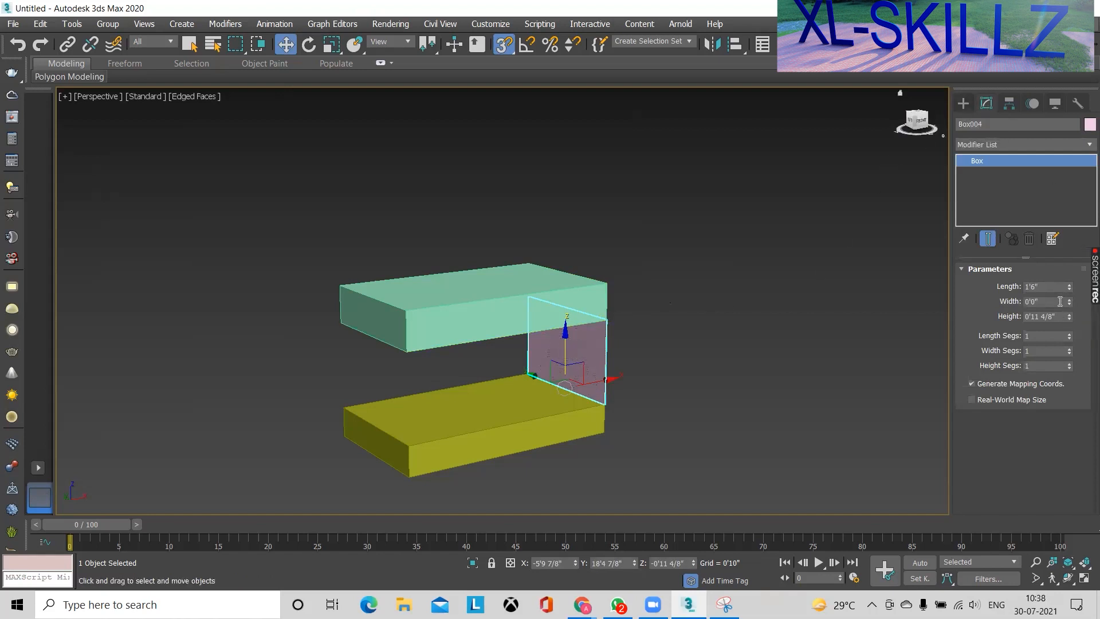
pyautogui.moveTo(1060, 302); pyautogui.dragTo(1005, 305)
pyautogui.write('3')
pyautogui.press('Return')
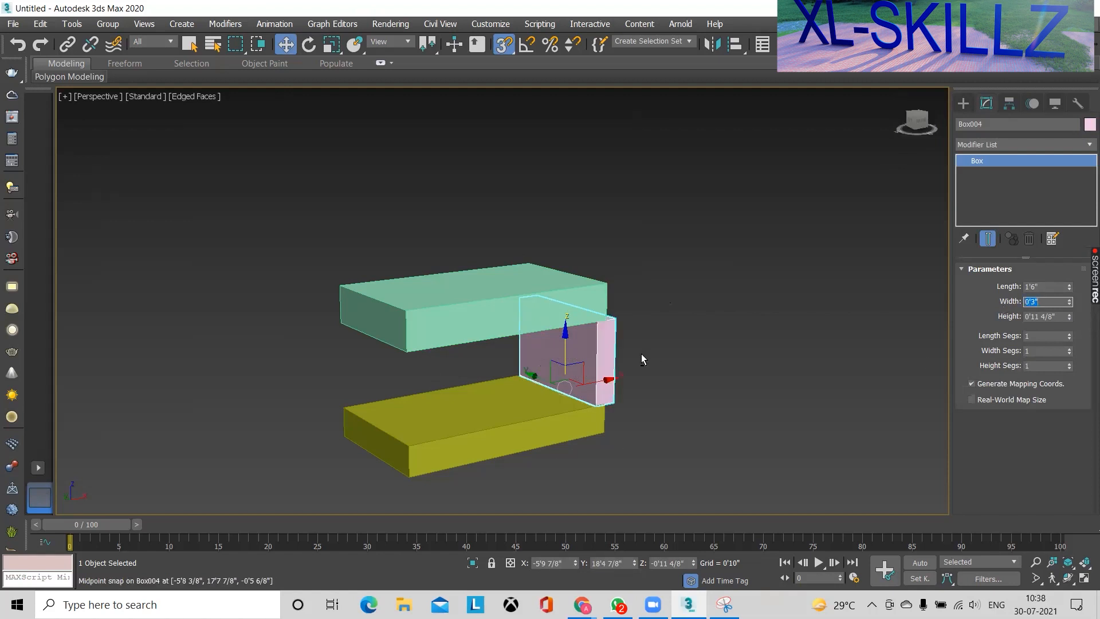
# Move the side panel inward along X until its outer face is flush with the ends of the upper and lower boxes
pyautogui.keyDown('alt'); pyautogui.moveTo(641, 353); pyautogui.dragTo(611, 352, button='middle'); pyautogui.keyUp('alt')
pyautogui.scroll(5, 606, 339)
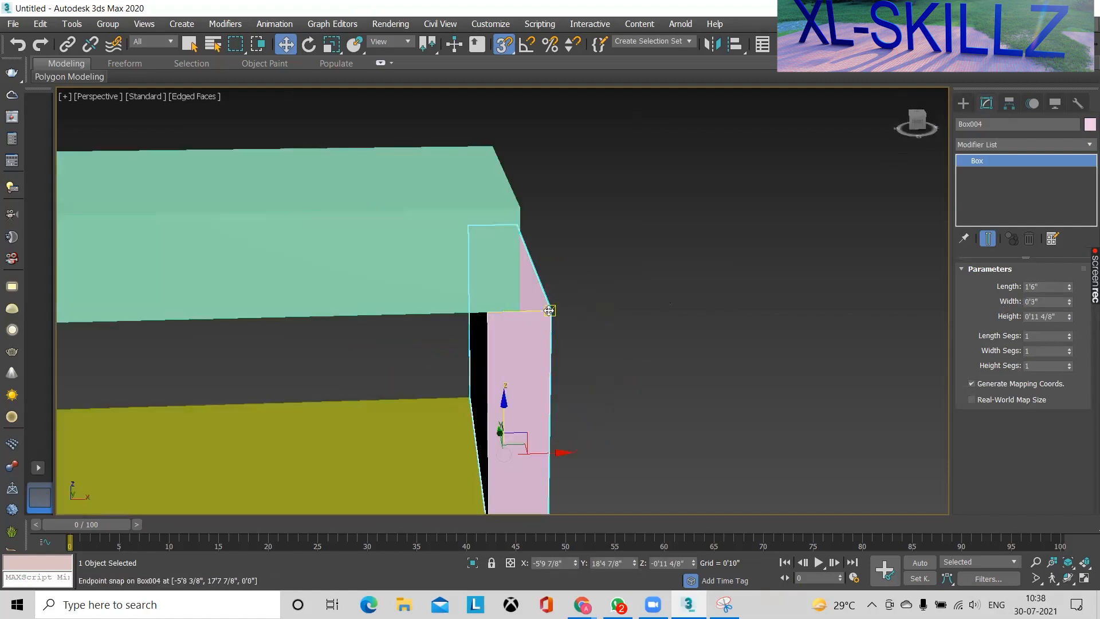
pyautogui.moveTo(552, 312); pyautogui.dragTo(520, 312)
pyautogui.moveTo(607, 377); pyautogui.dragTo(636, 347, button='middle')
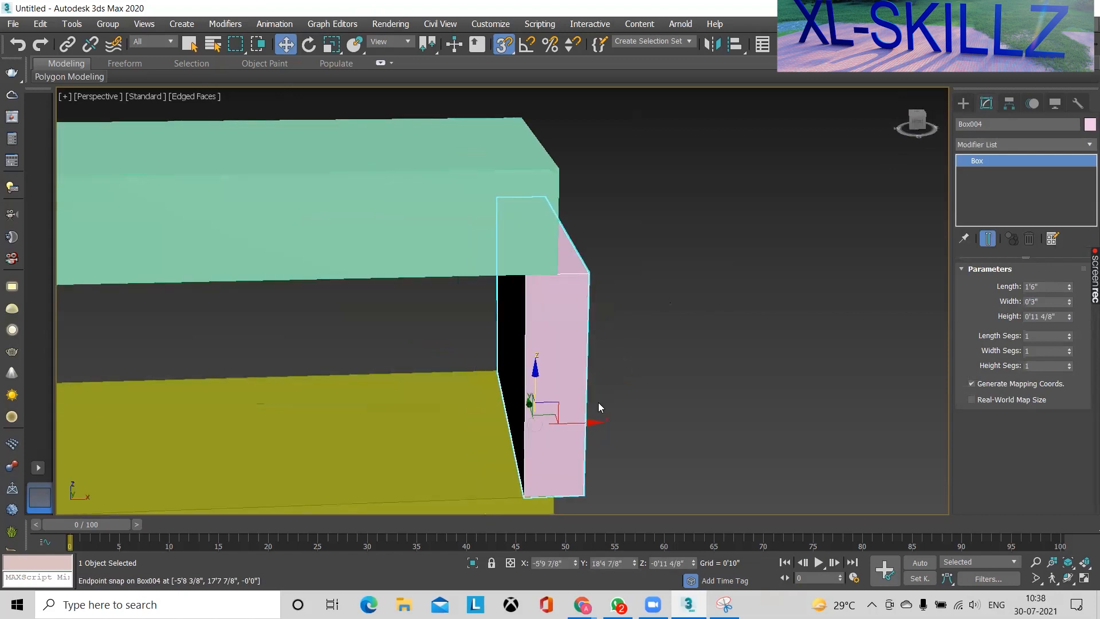
pyautogui.click(591, 424)
pyautogui.moveTo(583, 405); pyautogui.dragTo(567, 274)
# Examine the side panel's alignment with the upper and lower boxes, then clear the selection
pyautogui.scroll(-3, 590, 312)
pyautogui.scroll(-3, 590, 312)
pyautogui.keyDown('alt'); pyautogui.moveTo(590, 311); pyautogui.dragTo(639, 323, button='middle'); pyautogui.keyUp('alt')
pyautogui.scroll(4, 605, 332)
pyautogui.scroll(-3, 640, 323)
pyautogui.keyDown('alt'); pyautogui.moveTo(658, 365); pyautogui.dragTo(713, 372, button='middle'); pyautogui.keyUp('alt')
pyautogui.scroll(3, 673, 350)
pyautogui.scroll(-3, 675, 357)
pyautogui.click(714, 372)
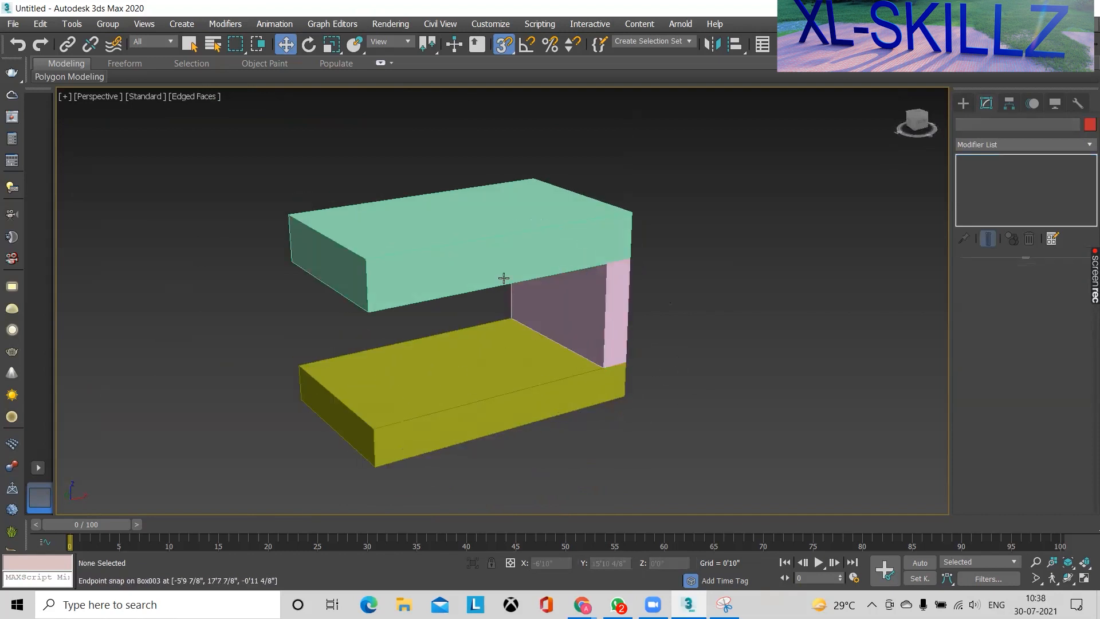
# Turn off snapping, try a cylinder of radius about 0'1 6/8" and height about 0'7 7/8" at the lower box, and delete it
pyautogui.click(963, 104)
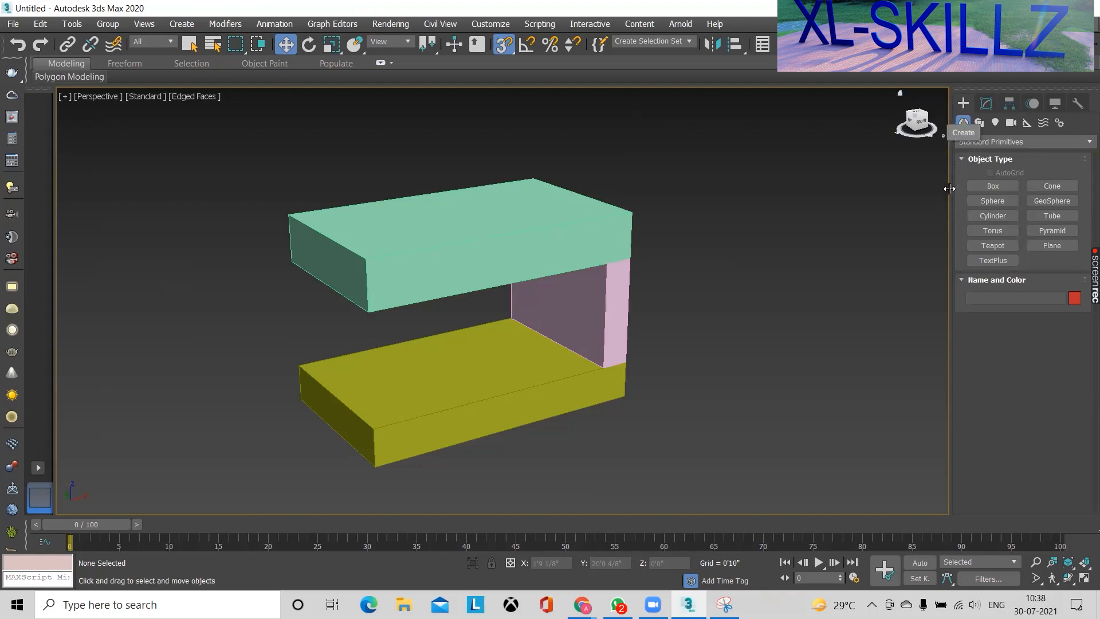
pyautogui.click(989, 216)
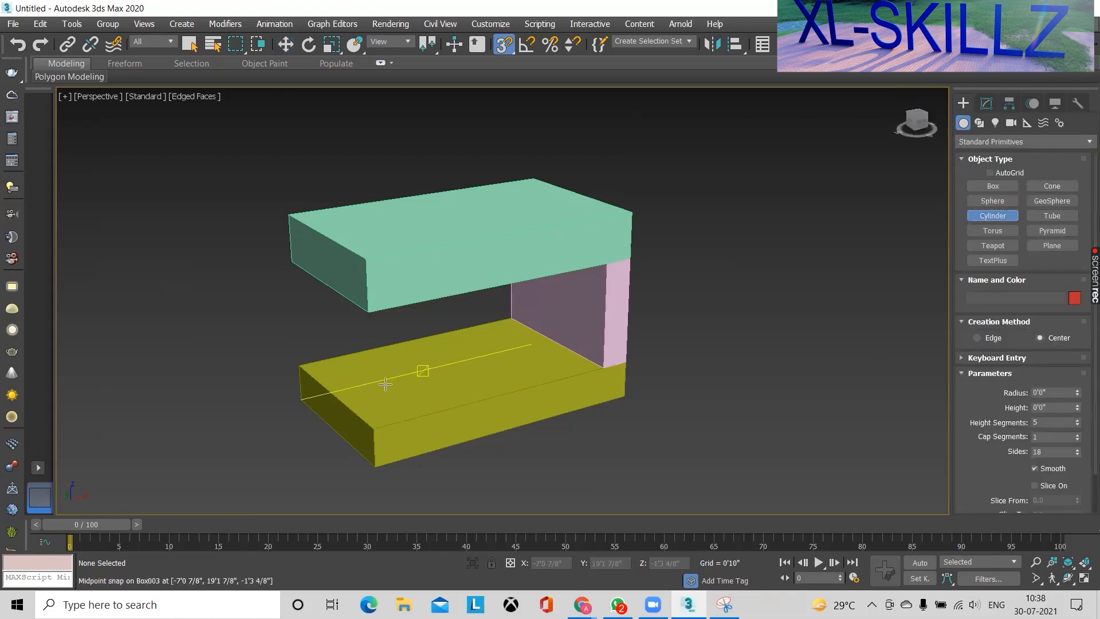
pyautogui.moveTo(385, 383); pyautogui.dragTo(417, 369)
pyautogui.rightClick(430, 401)
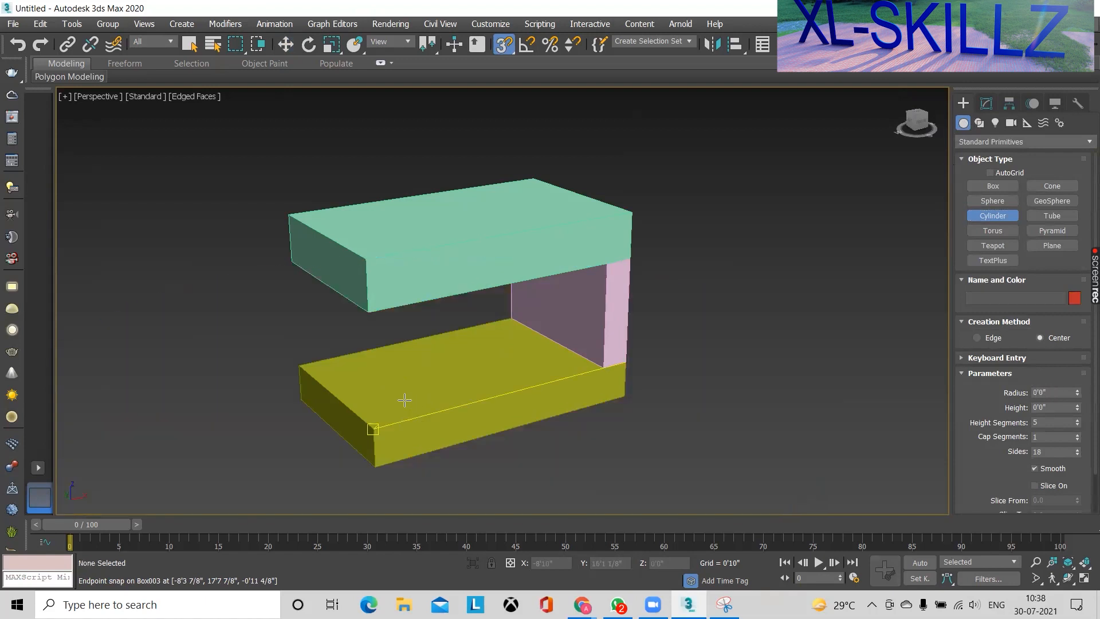
pyautogui.moveTo(386, 374); pyautogui.dragTo(398, 381)
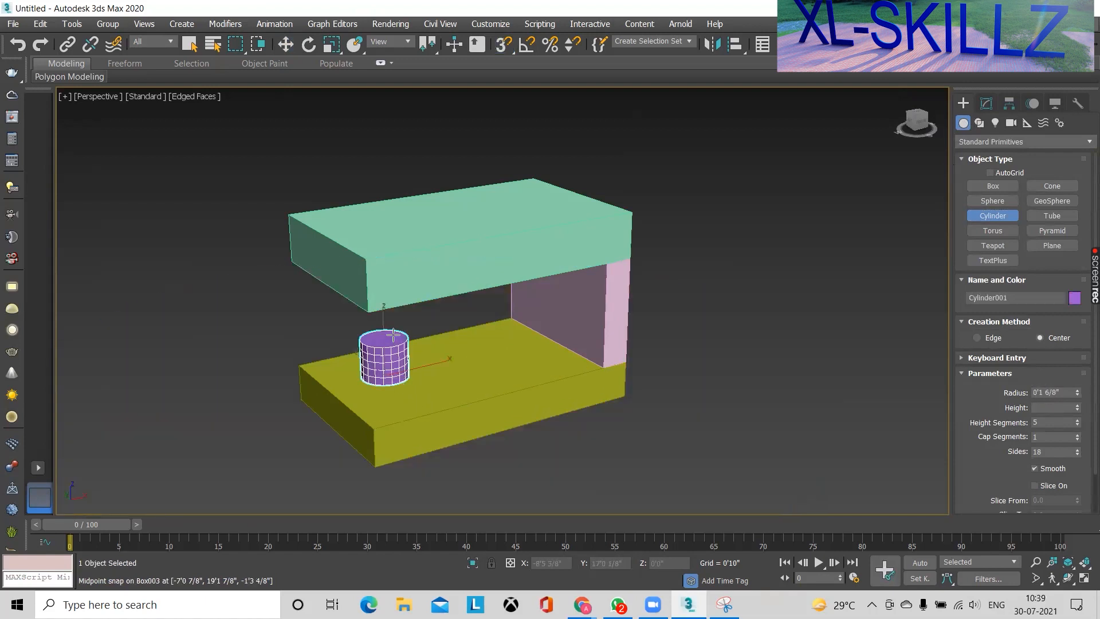
pyautogui.click(375, 261)
pyautogui.moveTo(376, 262)
pyautogui.keyDown('alt'); pyautogui.mouseDown(button='middle')
pyautogui.moveTo(383, 282)
pyautogui.moveTo(371, 279)
pyautogui.mouseUp(button='middle'); pyautogui.keyUp('alt')
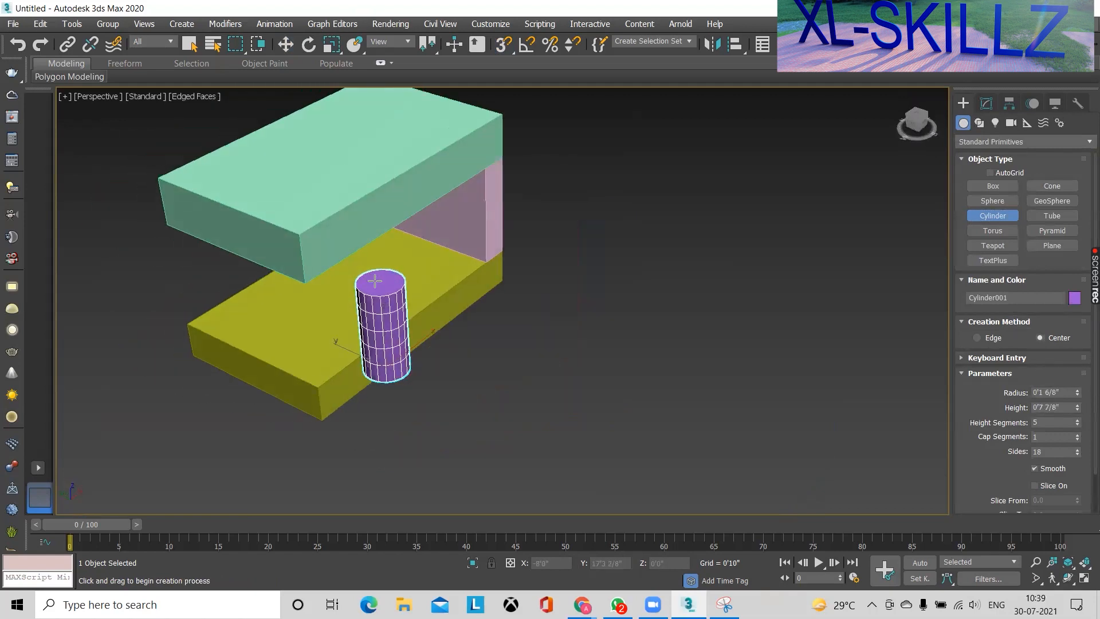
pyautogui.press('Delete')
# Turn on AutoGrid and 3D snapping for creating a cylinder on the lower box
pyautogui.keyDown('alt'); pyautogui.moveTo(508, 341); pyautogui.dragTo(444, 312, button='middle'); pyautogui.keyUp('alt')
pyautogui.scroll(3, 419, 298)
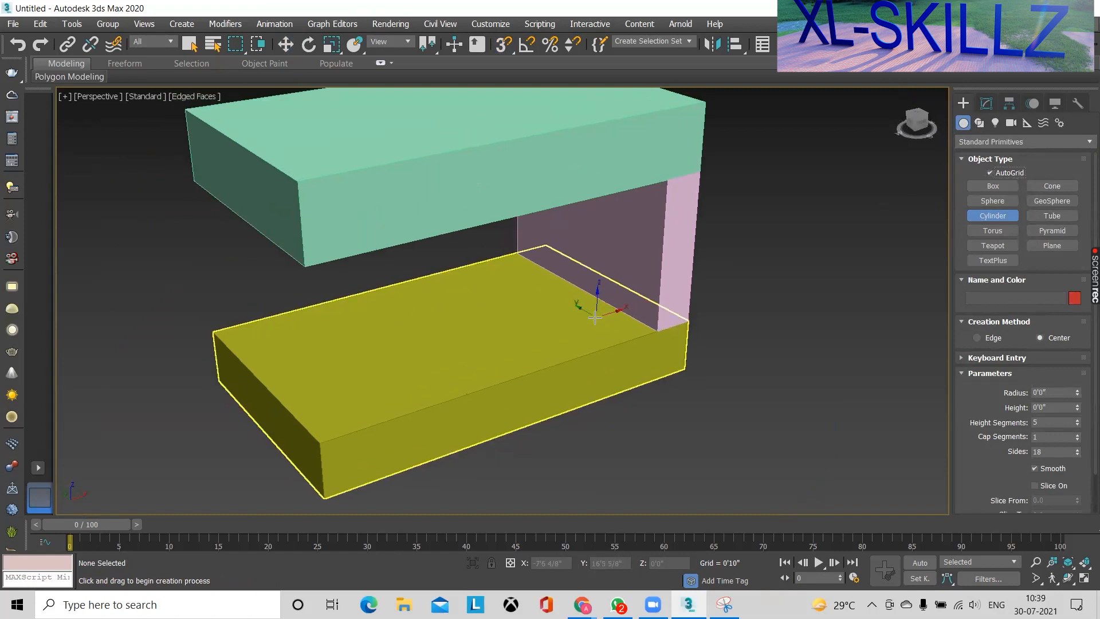
pyautogui.press('s')
pyautogui.moveTo(222, 341); pyautogui.dragTo(232, 318)
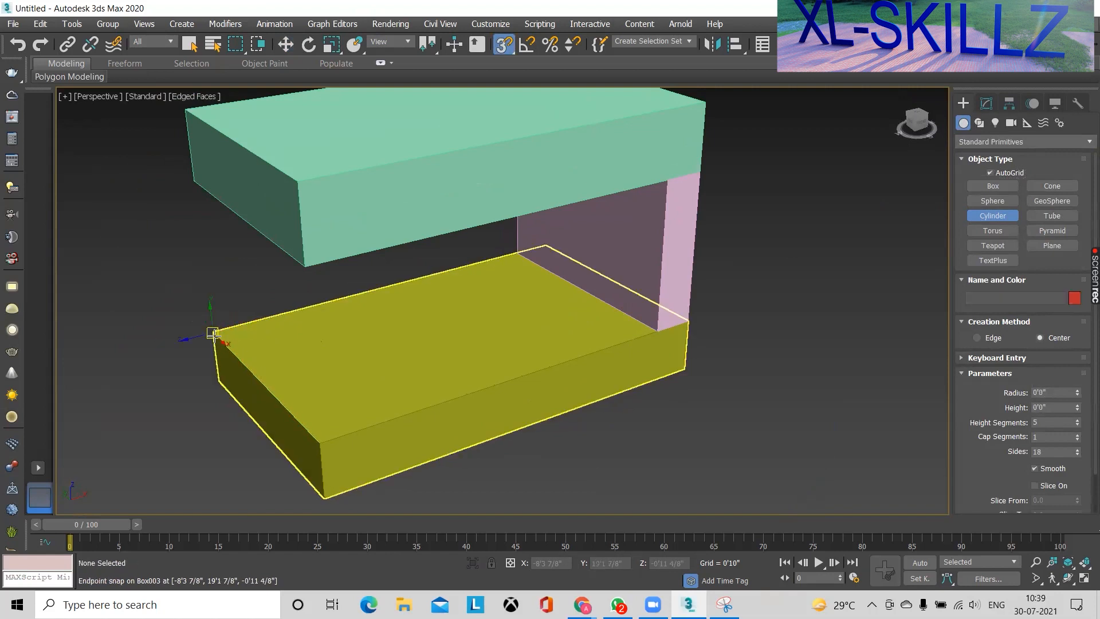
pyautogui.moveTo(213, 332); pyautogui.dragTo(236, 345)
pyautogui.rightClick(231, 344)
pyautogui.scroll(5, 221, 331)
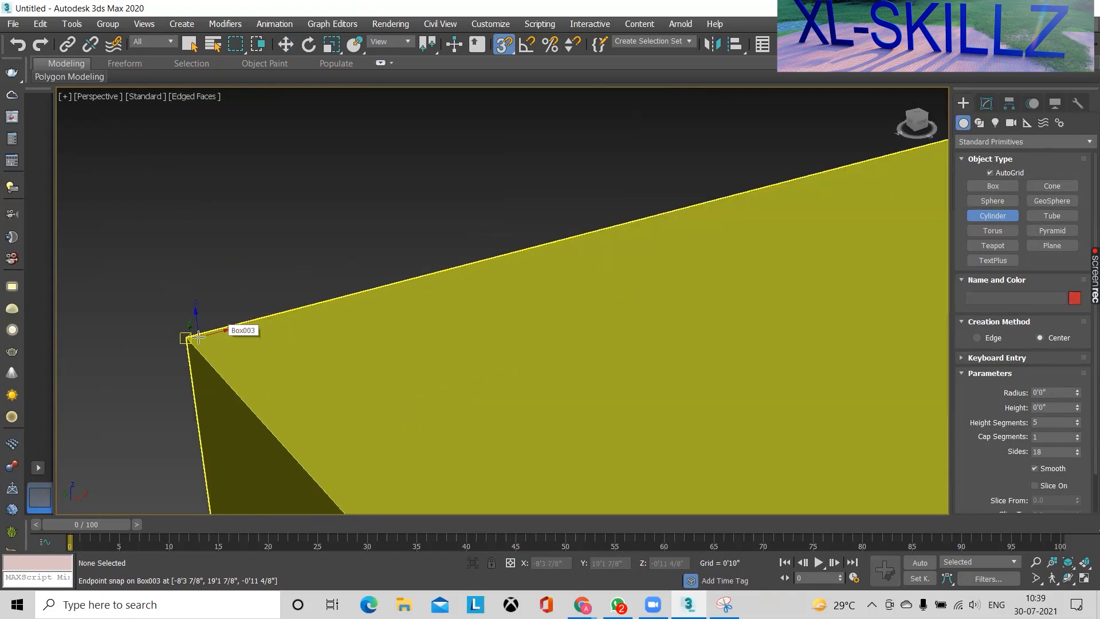
pyautogui.moveTo(202, 341); pyautogui.dragTo(268, 364)
pyautogui.rightClick(261, 361)
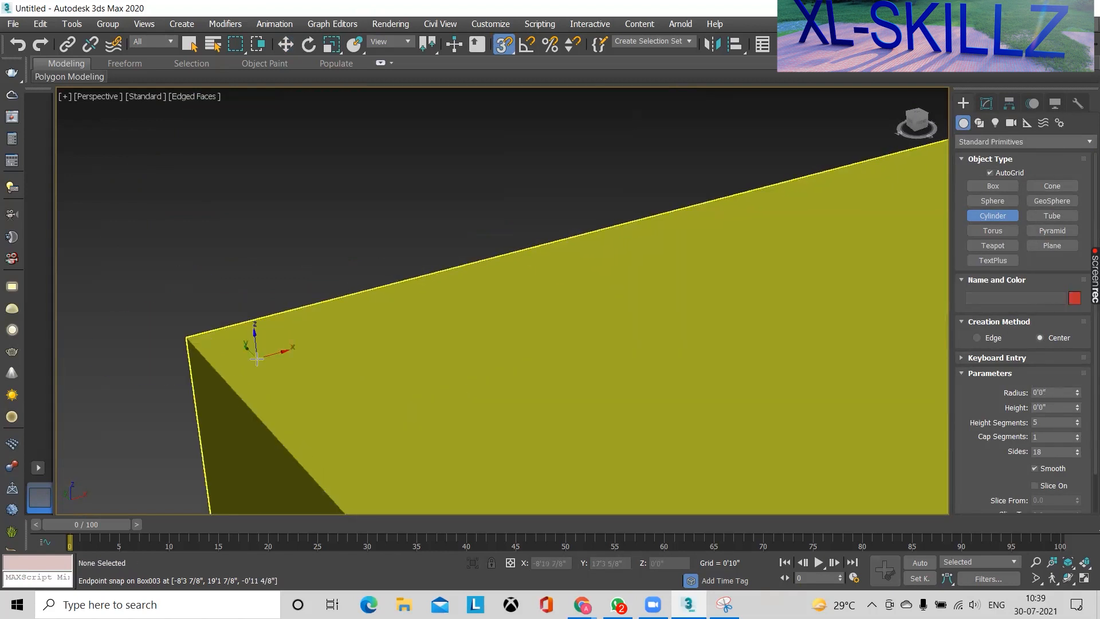
pyautogui.moveTo(194, 350); pyautogui.dragTo(197, 427)
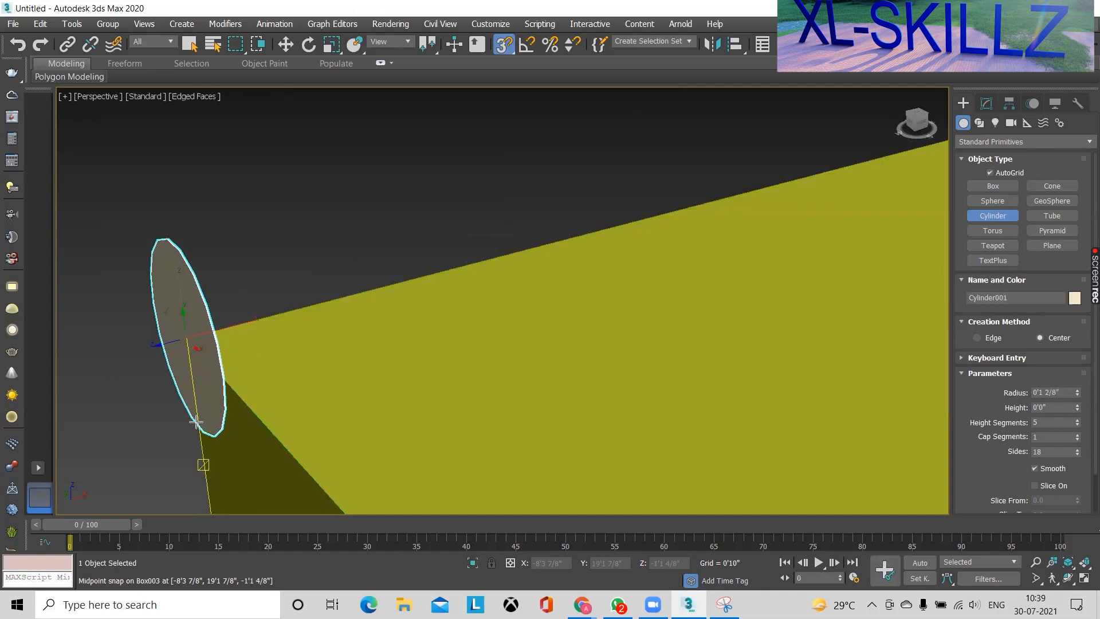
pyautogui.rightClick(197, 422)
pyautogui.scroll(-4, 300, 353)
pyautogui.scroll(-4, 369, 373)
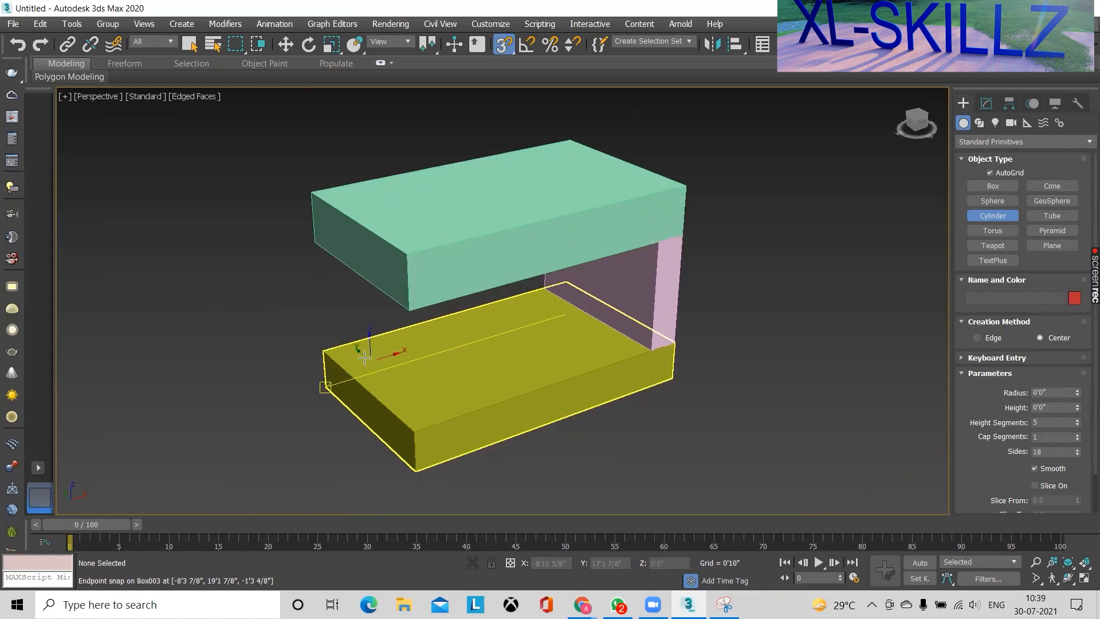
# Create an upright cylinder of radius about 0'9" and height about 0'10", centred on the lower box's upper corner at the open end
pyautogui.moveTo(358, 354)
pyautogui.mouseDown()
pyautogui.moveTo(408, 390)
pyautogui.moveTo(511, 412)
pyautogui.moveTo(380, 356)
pyautogui.moveTo(339, 356)
pyautogui.mouseUp()
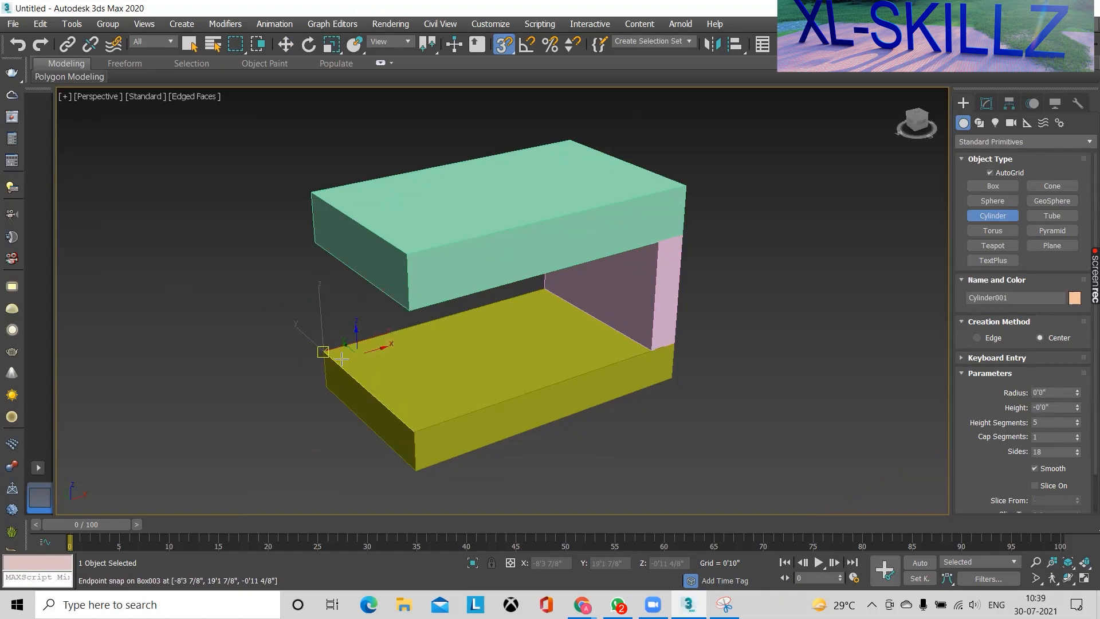
pyautogui.moveTo(338, 355); pyautogui.dragTo(353, 363)
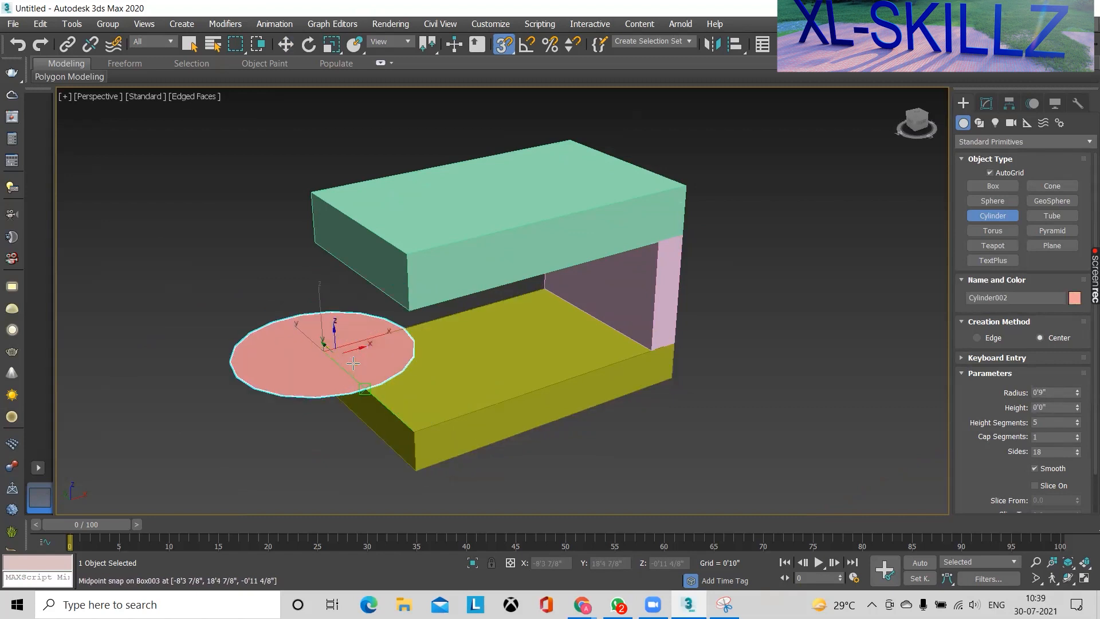
pyautogui.click(318, 271)
pyautogui.keyDown('alt'); pyautogui.moveTo(342, 312); pyautogui.dragTo(384, 307, button='middle'); pyautogui.keyUp('alt')
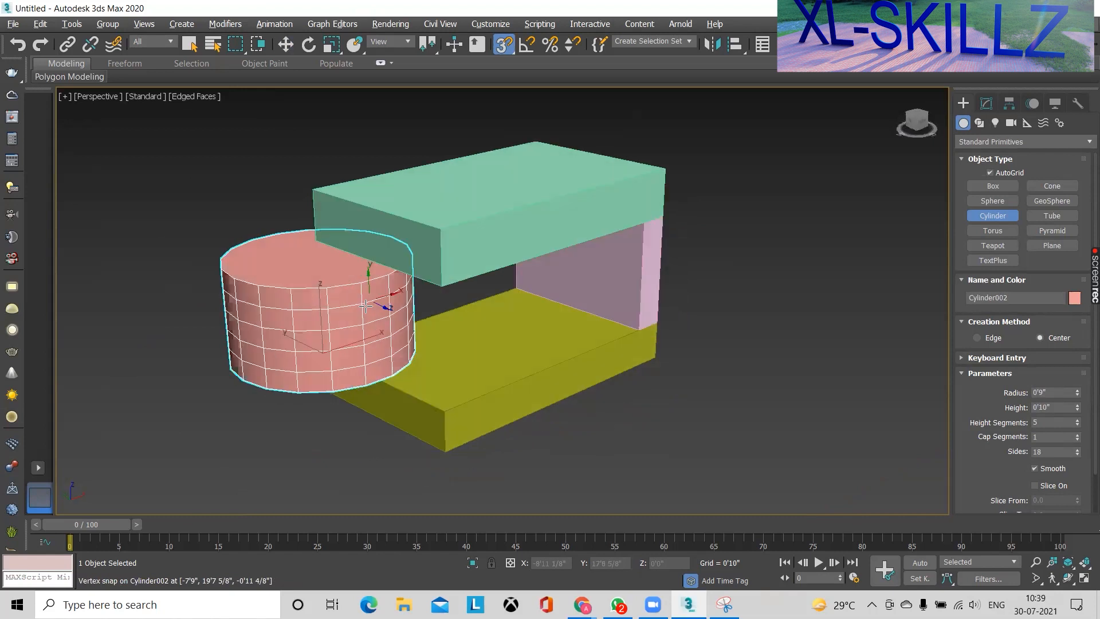
pyautogui.press('w')
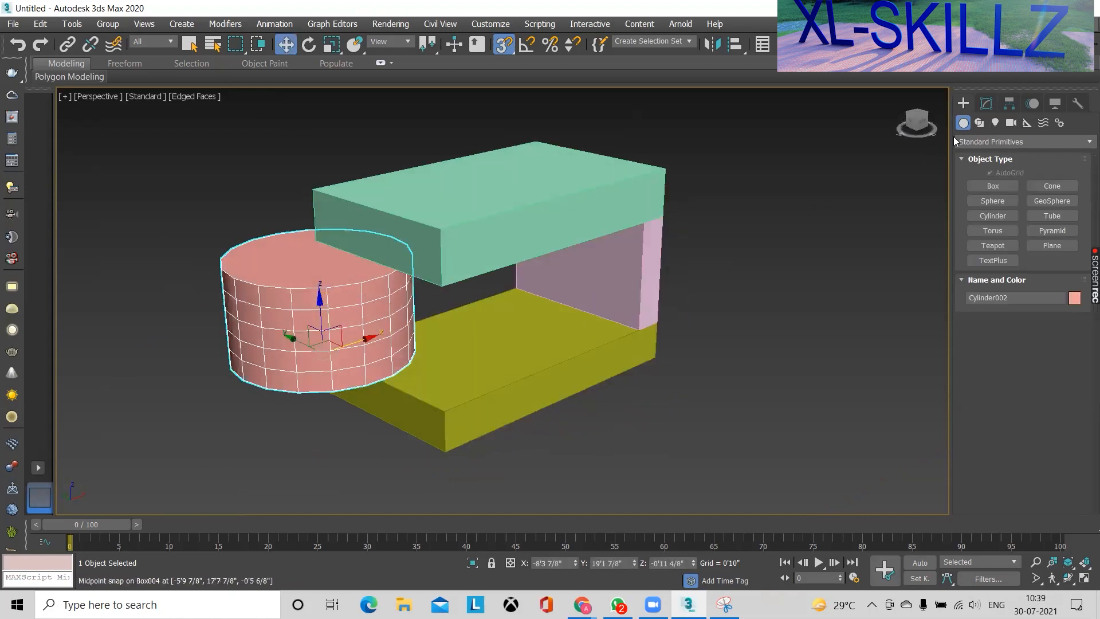
# Resize the cylinder to a radius of 0'0 7/8" and a height of 0'11 3/8" so it spans the gap between the boxes
pyautogui.click(991, 105)
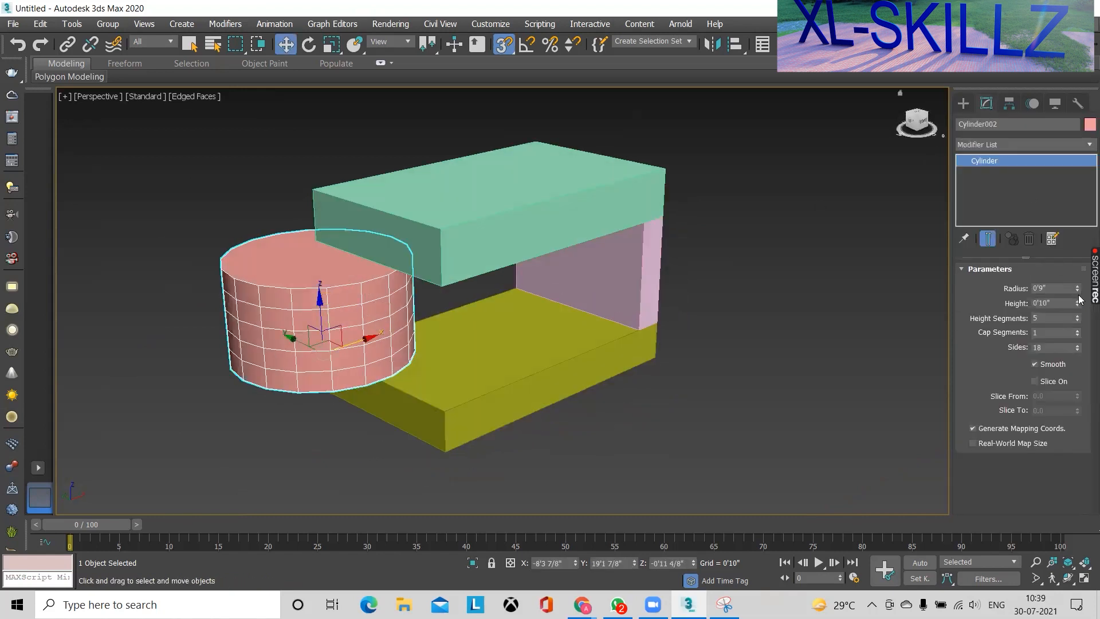
pyautogui.moveTo(1077, 292); pyautogui.dragTo(1072, 288)
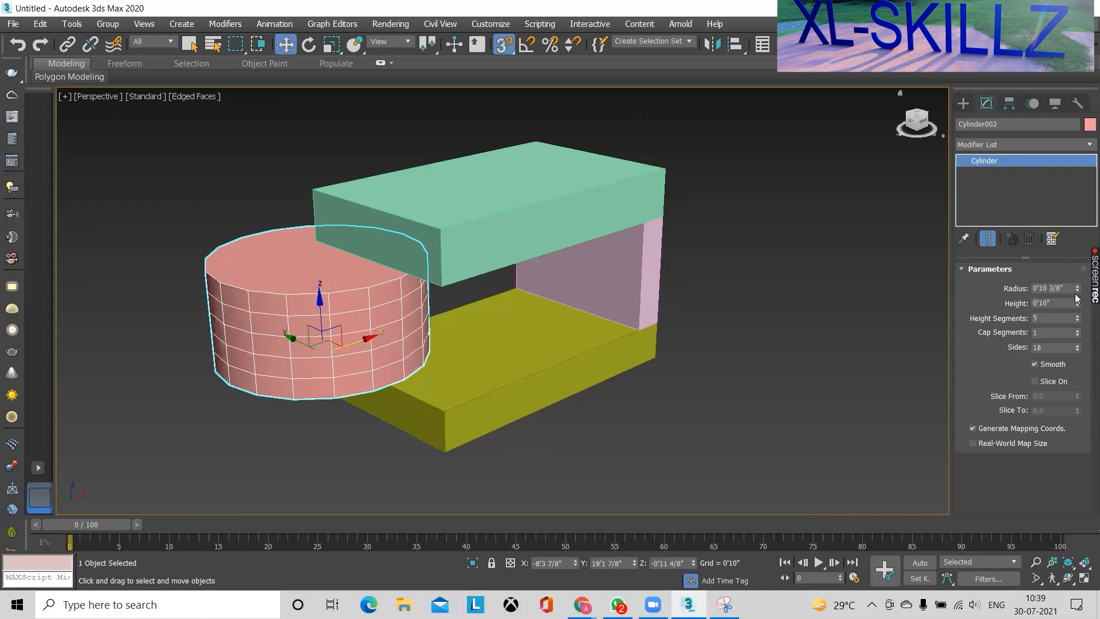
pyautogui.moveTo(1077, 293); pyautogui.dragTo(1074, 345)
pyautogui.keyDown('alt'); pyautogui.moveTo(450, 340); pyautogui.dragTo(573, 332, button='middle'); pyautogui.keyUp('alt')
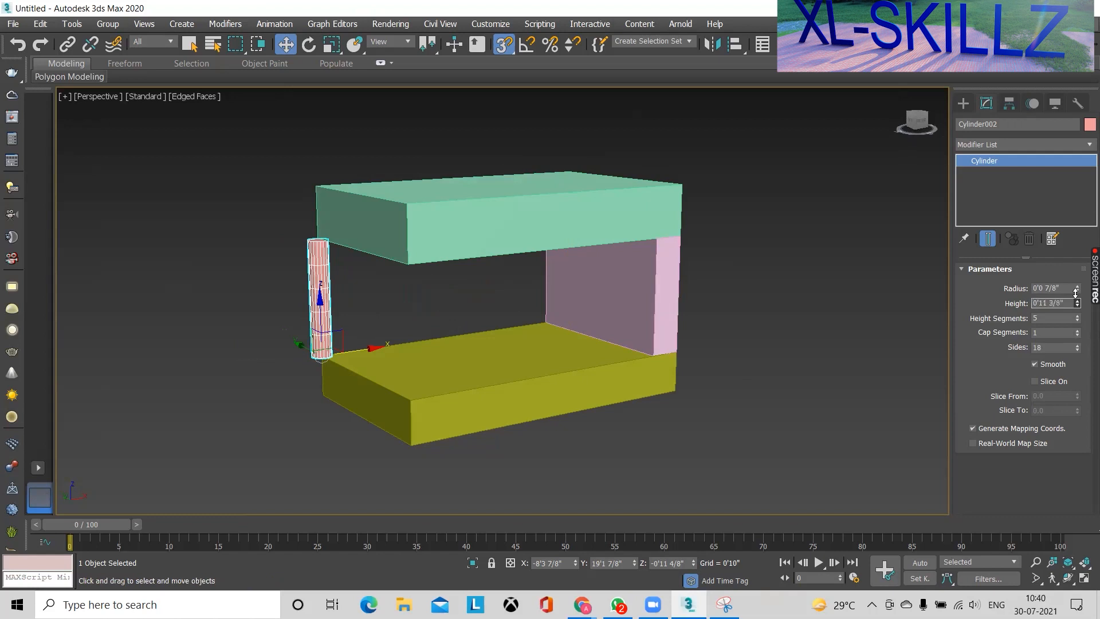
# Move the cylinder along Y and X, snapping to edge midpoints, to centre it on the lower box's upper face
pyautogui.keyDown('alt'); pyautogui.moveTo(552, 250); pyautogui.dragTo(517, 229, button='middle'); pyautogui.keyUp('alt')
pyautogui.keyDown('alt'); pyautogui.moveTo(354, 266); pyautogui.dragTo(469, 302, button='middle'); pyautogui.keyUp('alt')
pyautogui.scroll(5, 283, 231)
pyautogui.keyDown('alt'); pyautogui.moveTo(366, 396); pyautogui.dragTo(325, 372, button='middle'); pyautogui.keyUp('alt')
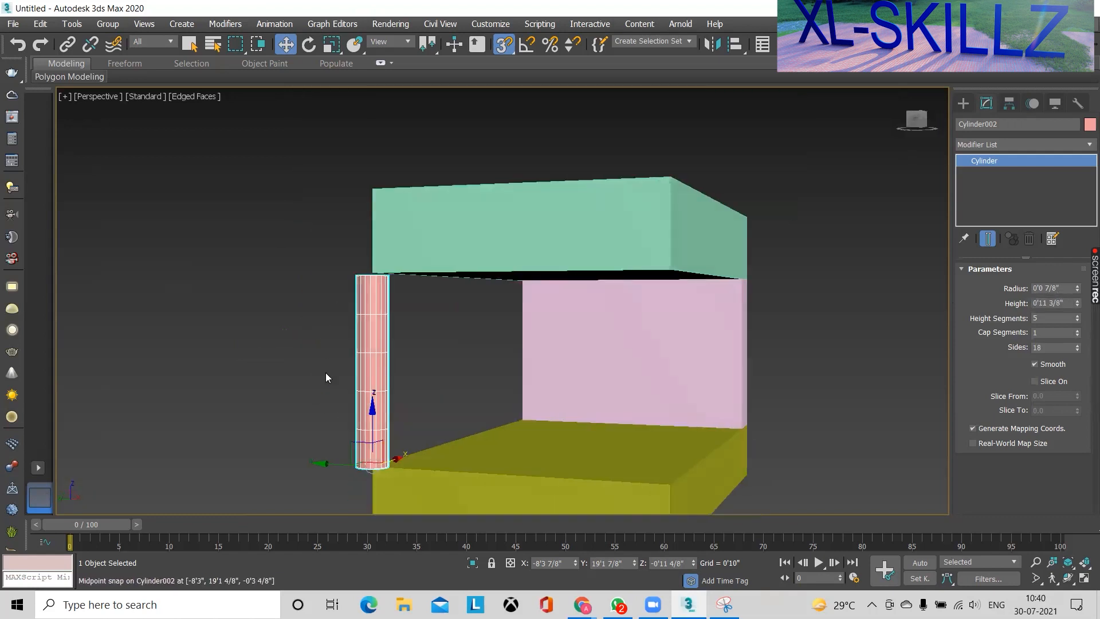
pyautogui.moveTo(330, 466); pyautogui.dragTo(606, 417)
pyautogui.keyDown('alt'); pyautogui.moveTo(606, 418); pyautogui.dragTo(555, 437, button='middle'); pyautogui.keyUp('alt')
pyautogui.moveTo(555, 437); pyautogui.dragTo(491, 351, button='middle')
pyautogui.moveTo(510, 377); pyautogui.dragTo(647, 381)
pyautogui.scroll(-3, 647, 381)
pyautogui.keyDown('alt'); pyautogui.moveTo(655, 382); pyautogui.dragTo(609, 311, button='middle'); pyautogui.keyUp('alt')
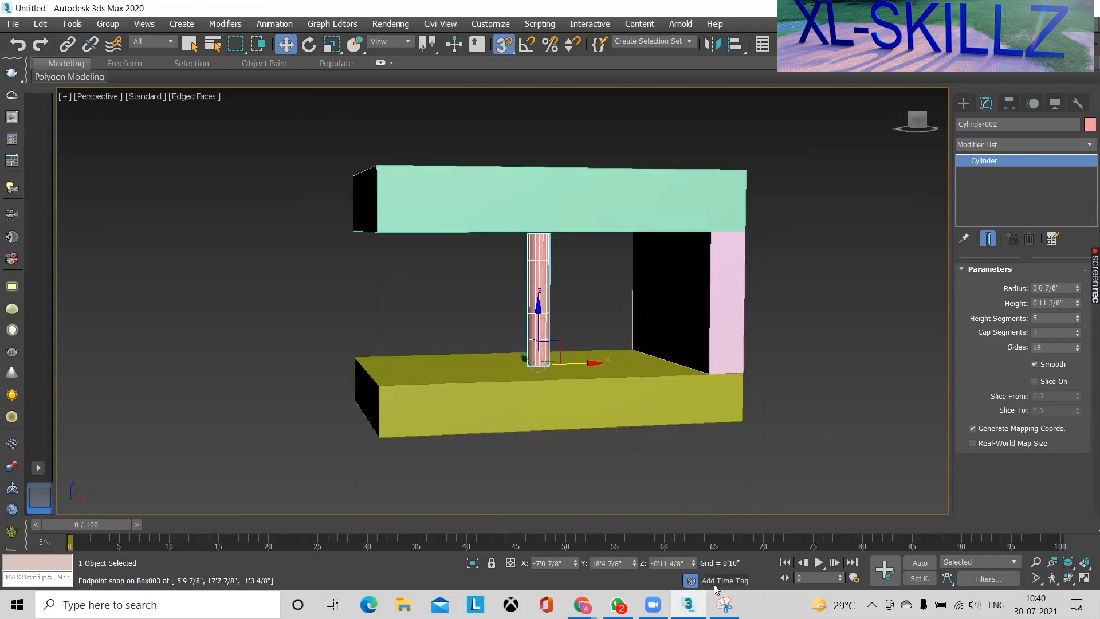
# Switch to the Snipping Tool holding the bedroom reference image and start a new snip
pyautogui.click(724, 605)
pyautogui.click(705, 117)
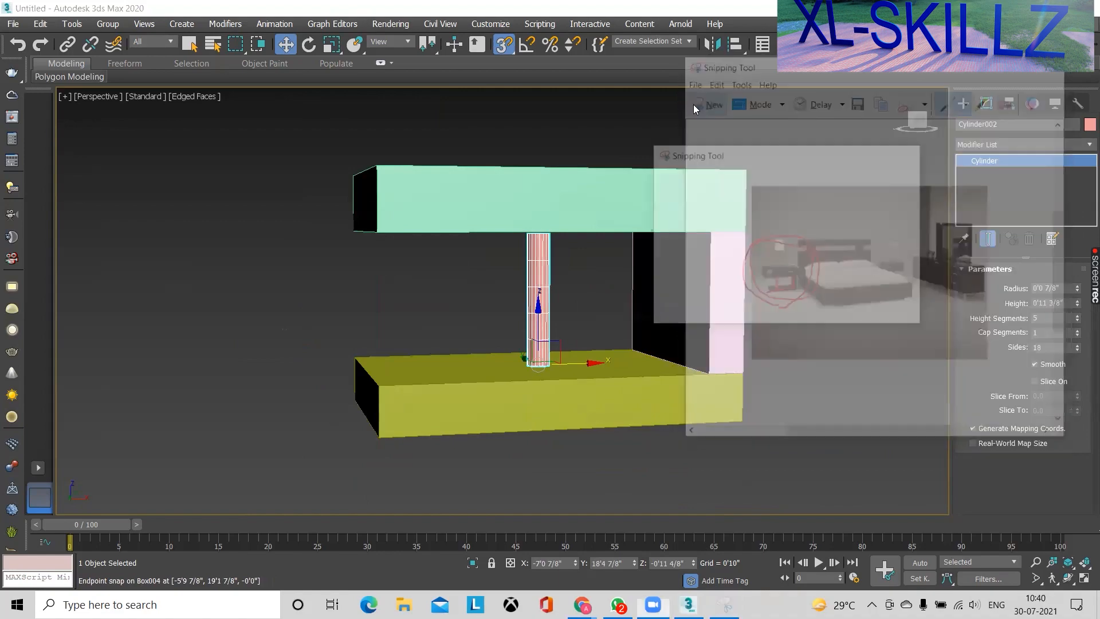